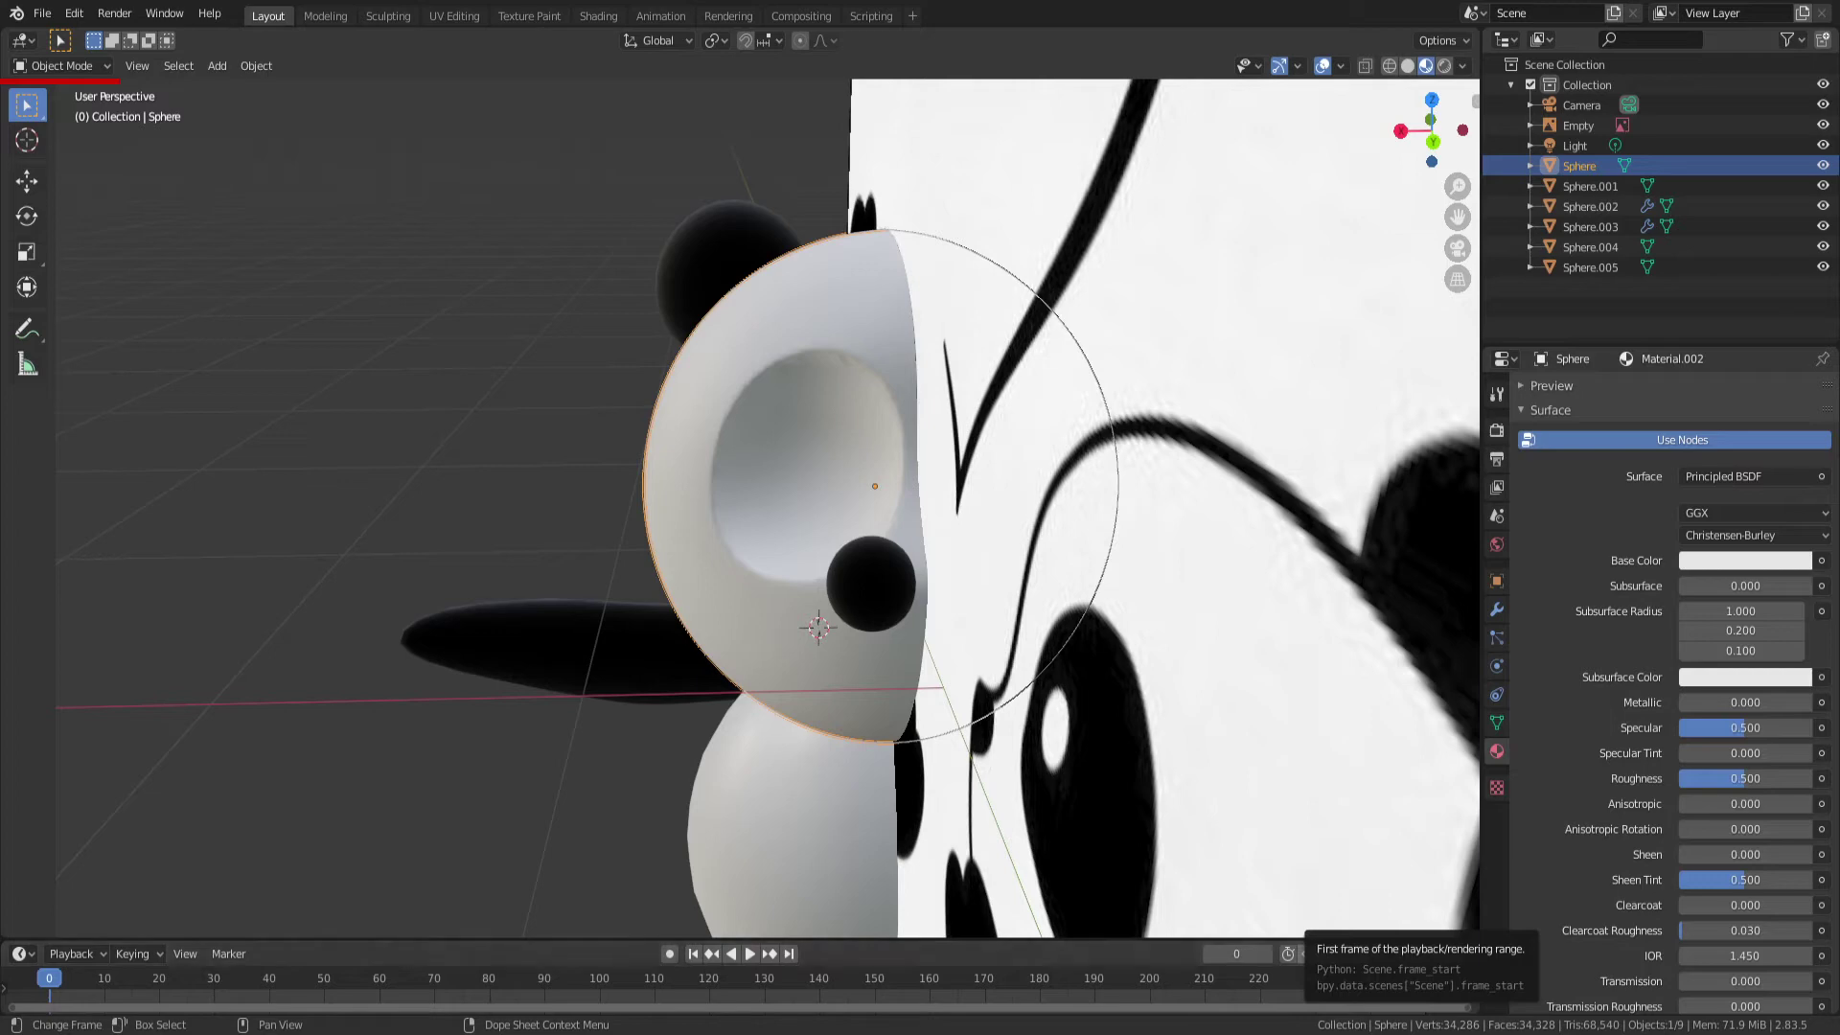
# Select the black nose sphere Sphere.005 and set its X location to 0 m
pyautogui.click(1433, 142)
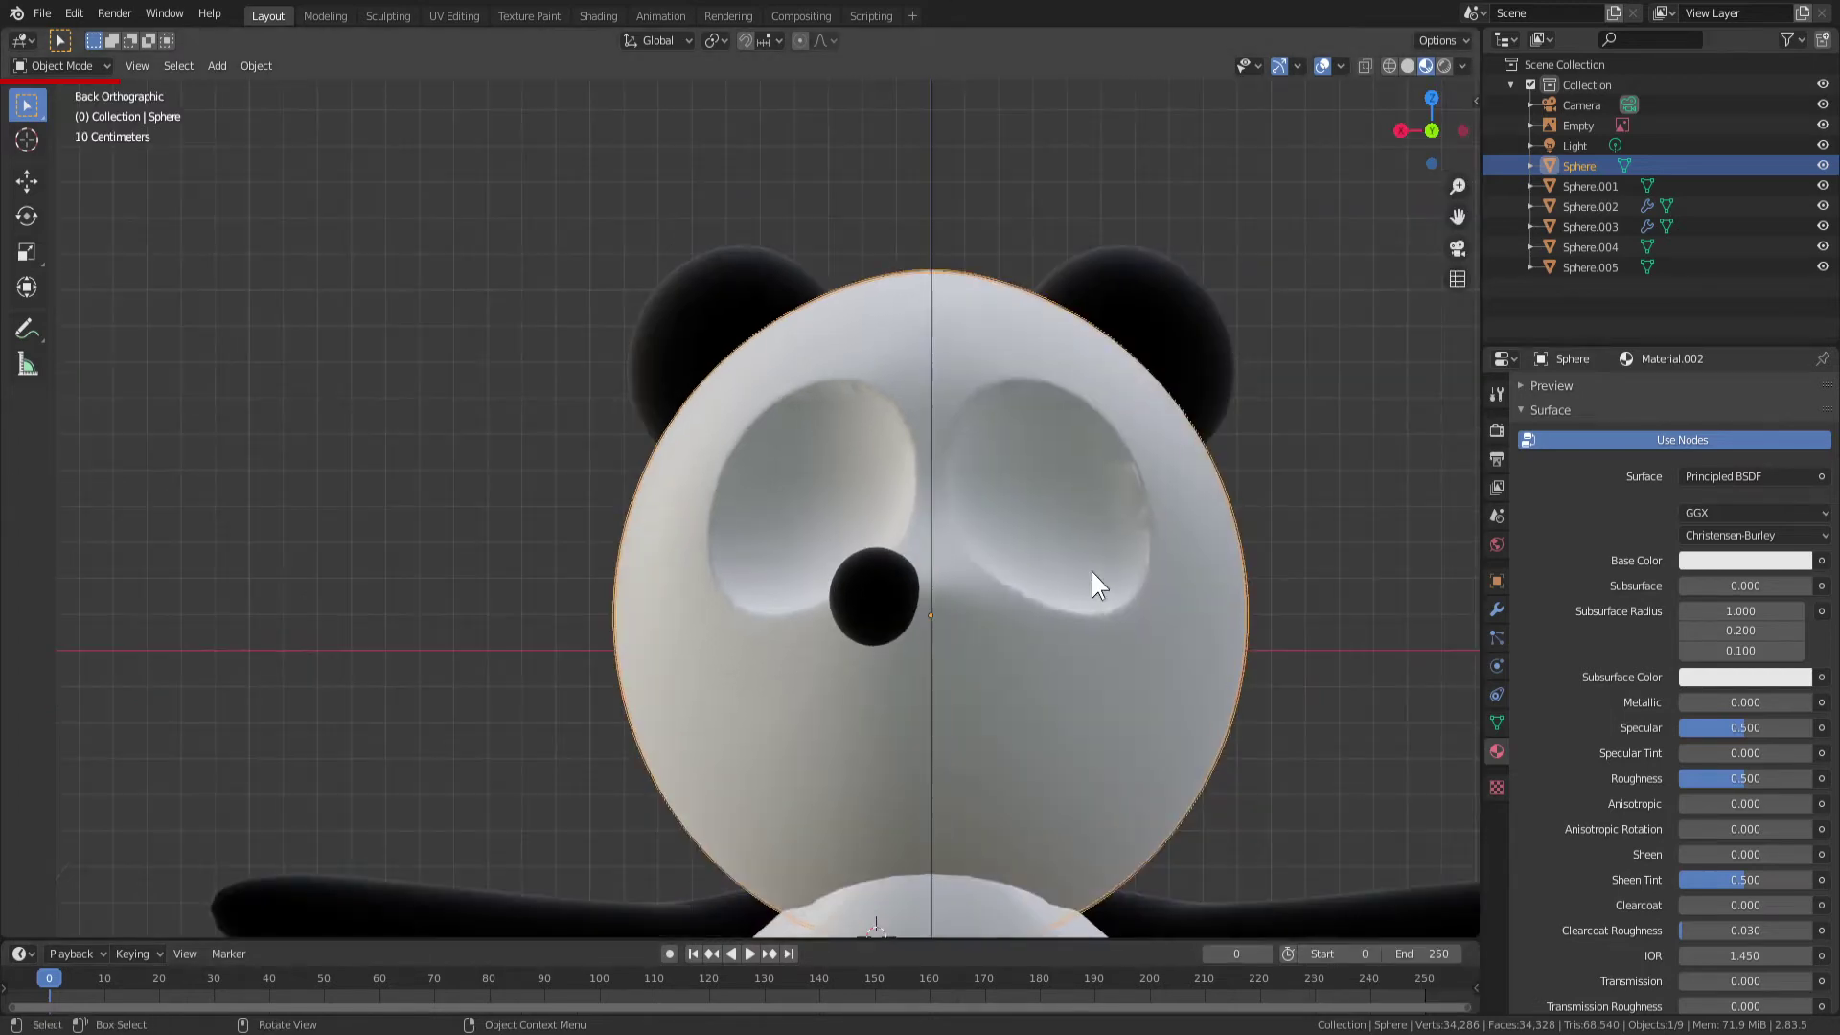
pyautogui.click(890, 606)
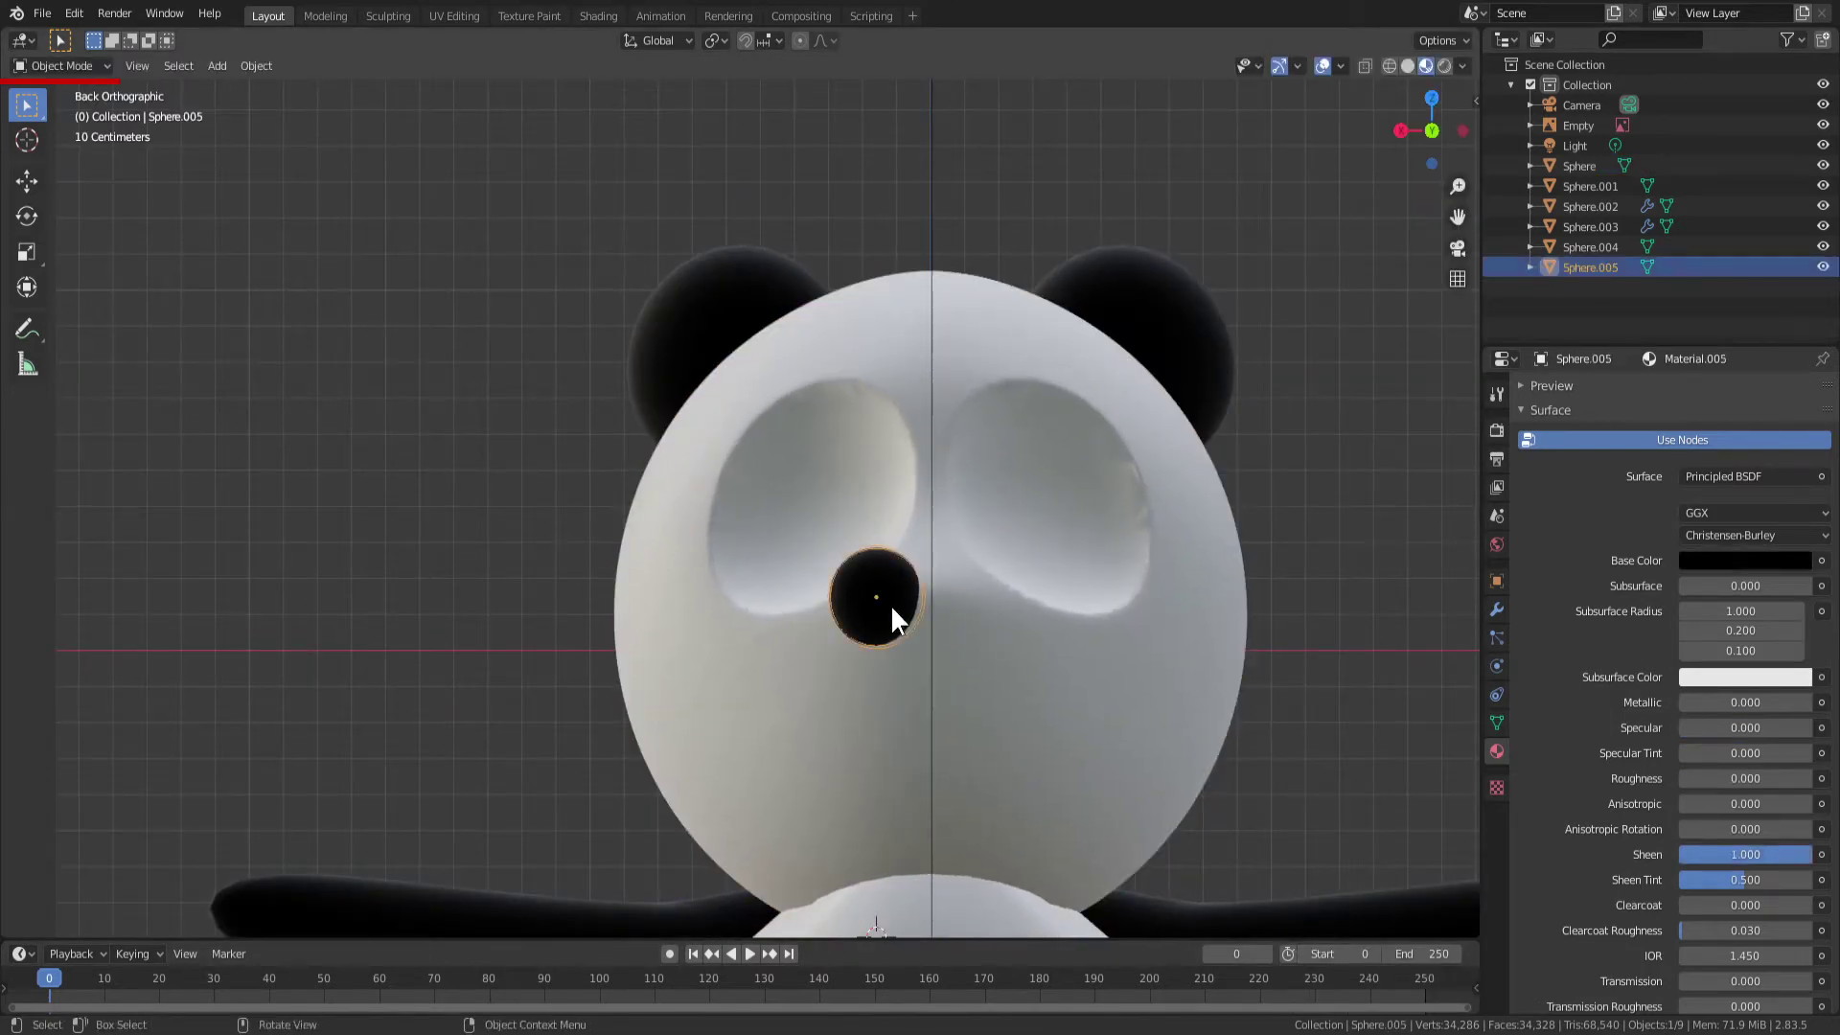
pyautogui.moveTo(892, 609); pyautogui.dragTo(947, 626)
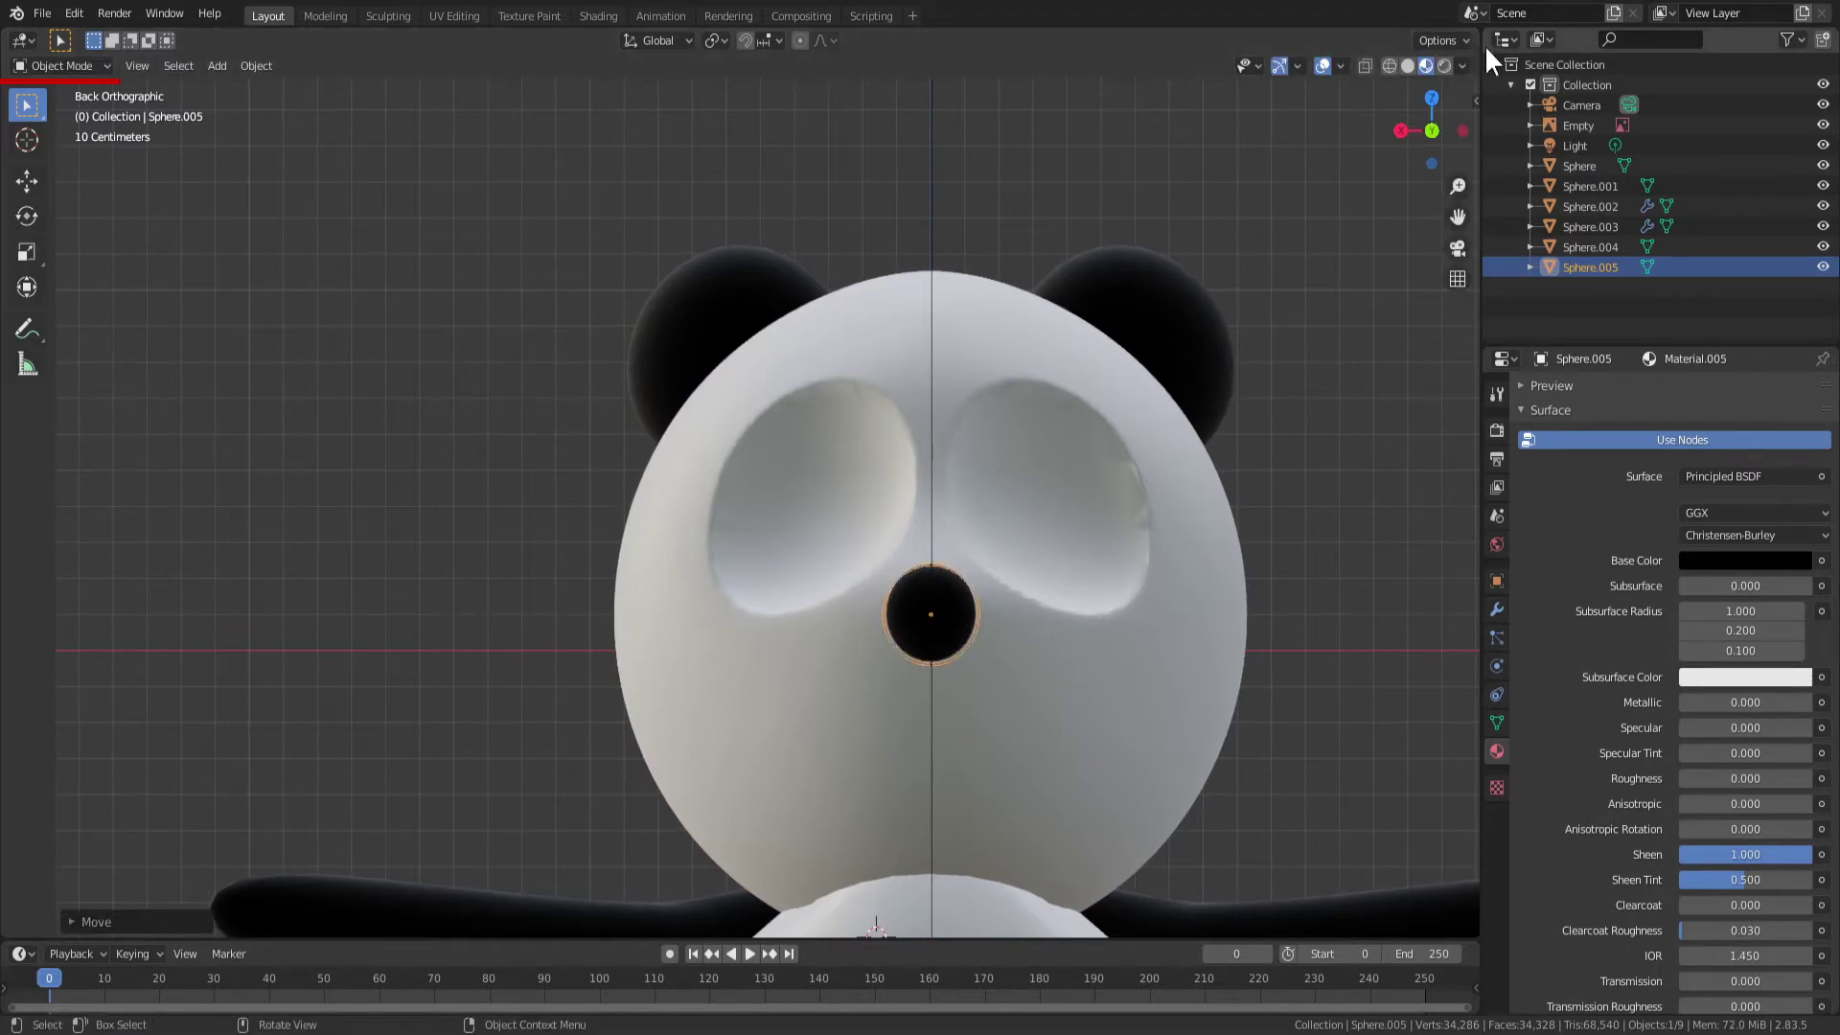
pyautogui.press('n')
pyautogui.click(1355, 142)
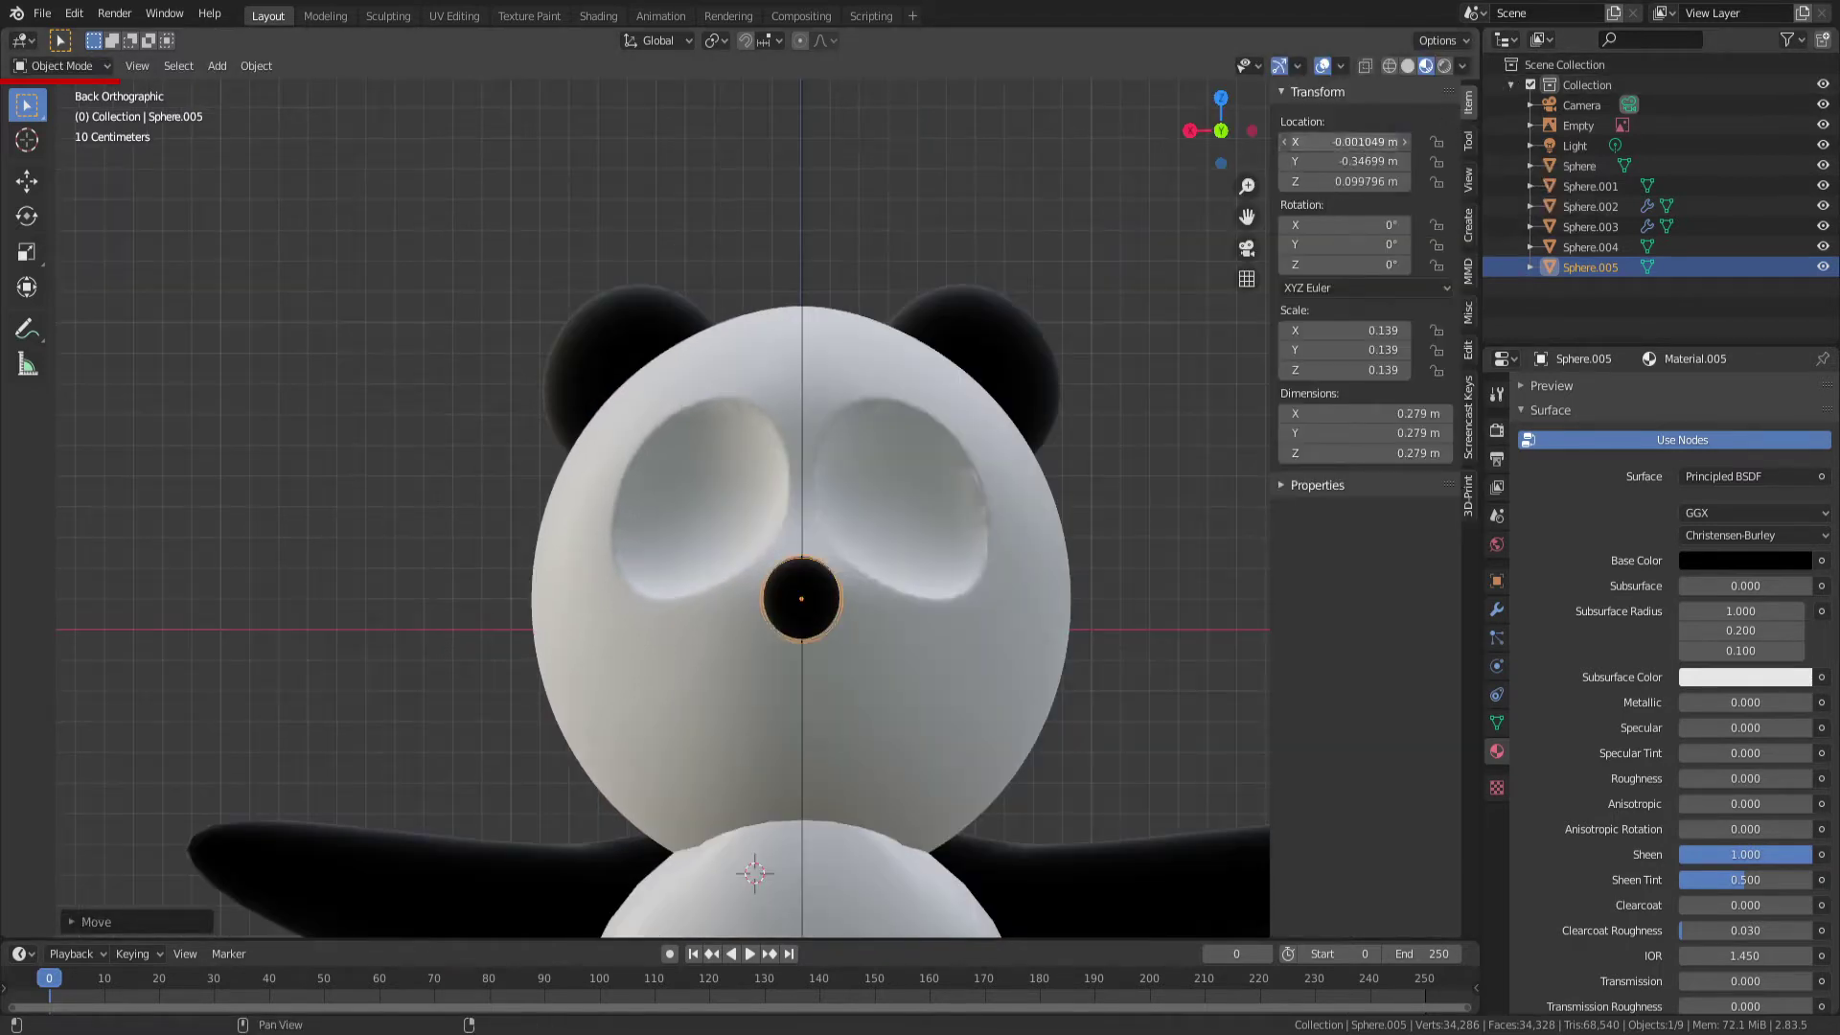
pyautogui.write('0')
pyautogui.press('Return')
# Save, then raise the nose onto the snout tip from a side view
pyautogui.press('KP_3')
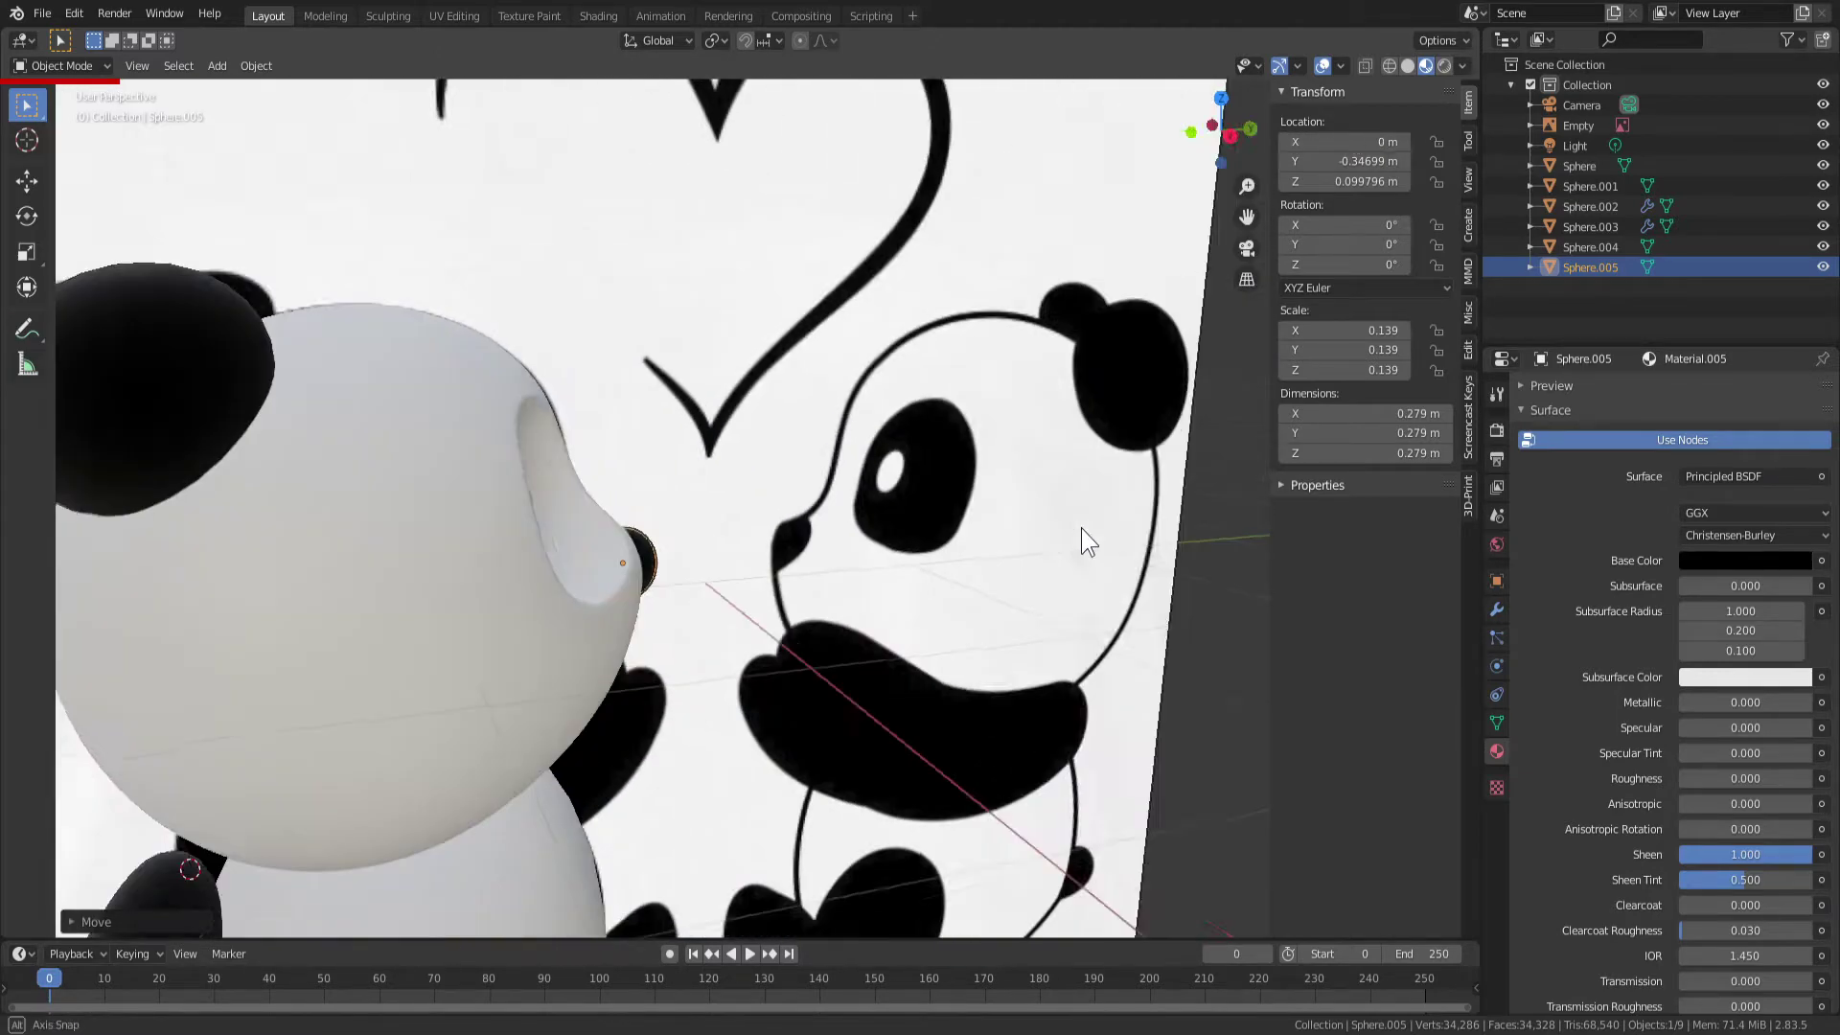
pyautogui.hotkey('ctrl', 's')
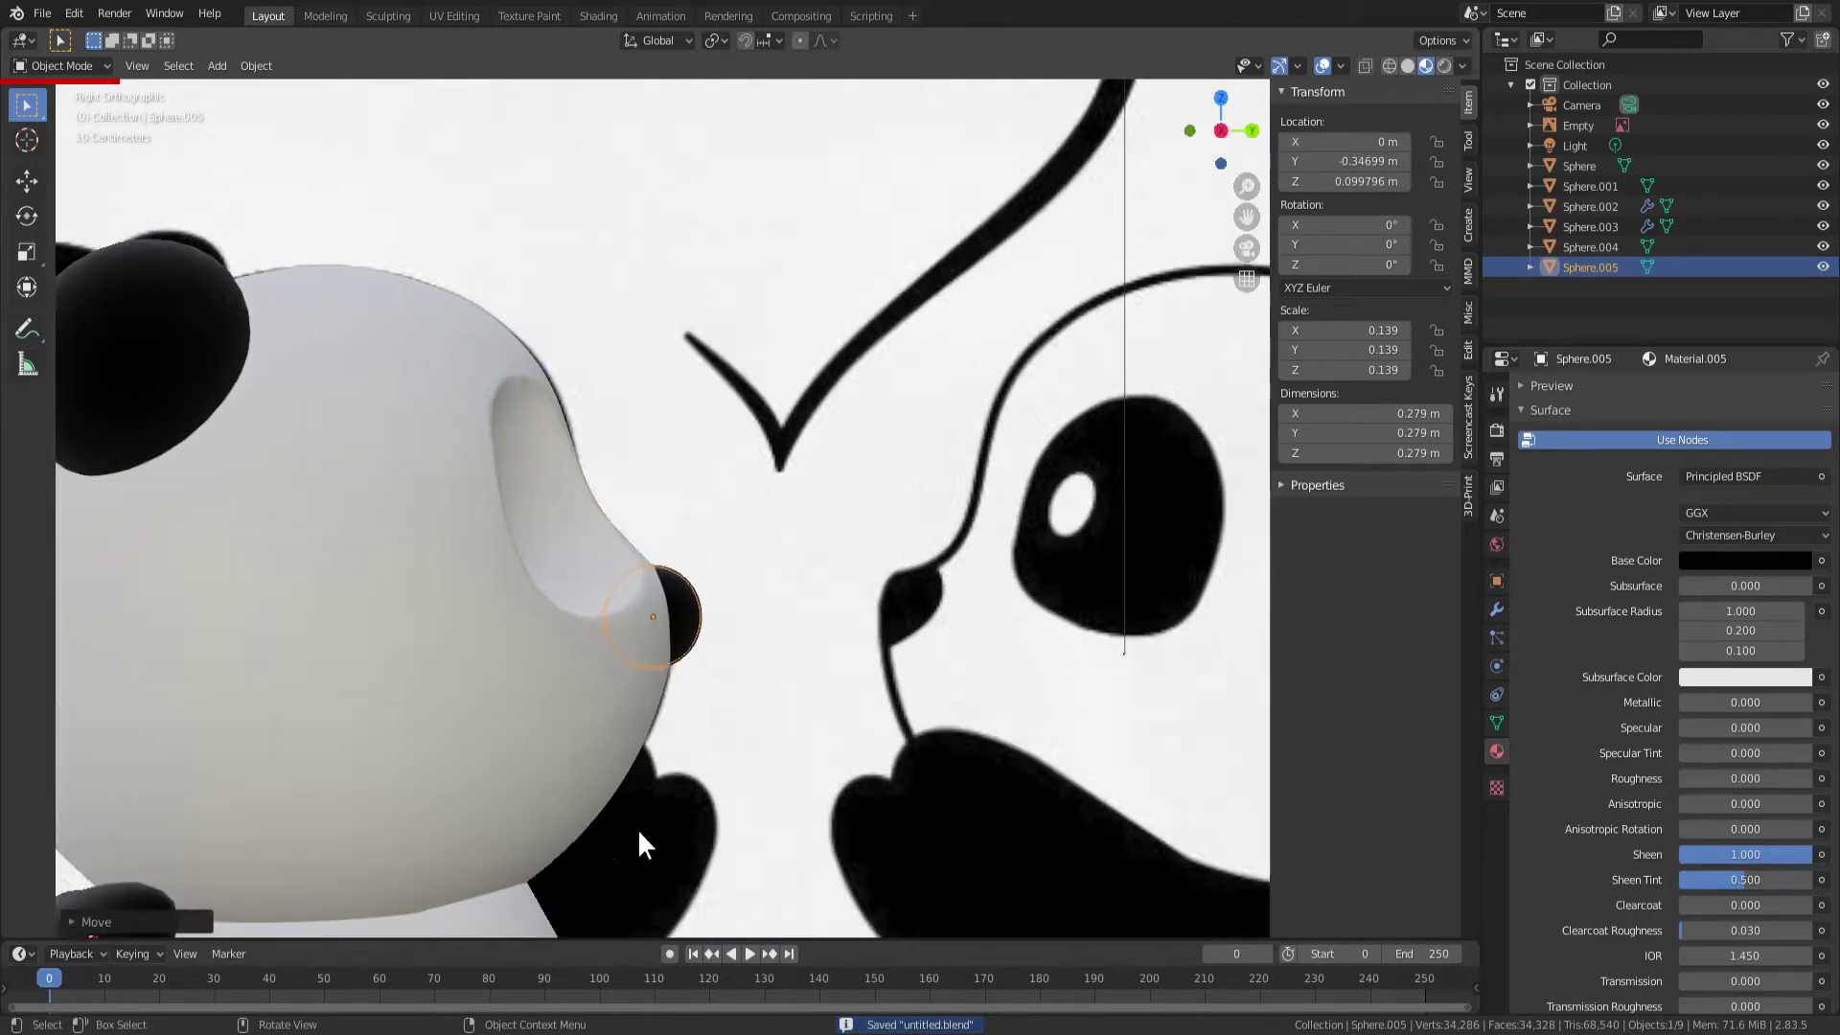
pyautogui.moveTo(636, 830)
pyautogui.mouseDown(button='middle')
pyautogui.moveTo(749, 586)
pyautogui.moveTo(1097, 345)
pyautogui.mouseUp(button='middle')
pyautogui.scroll(2, 791, 623)
pyautogui.press('g')
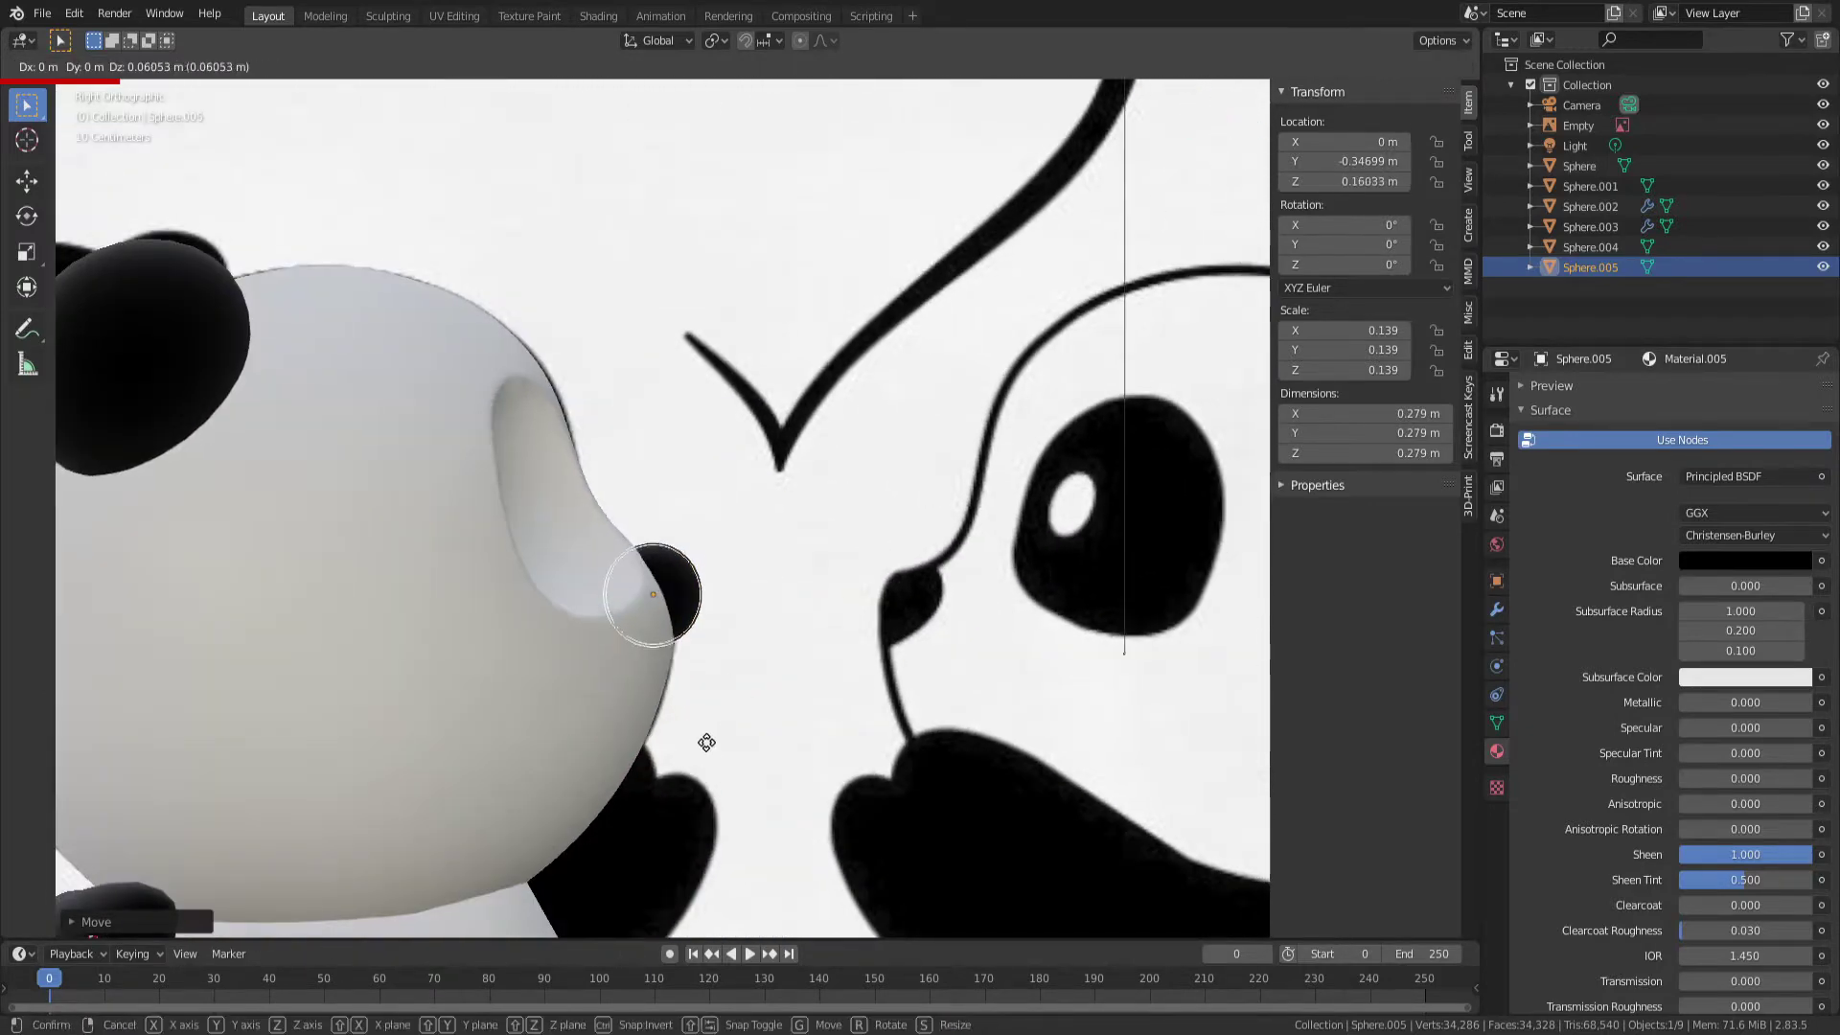
pyautogui.click(706, 742)
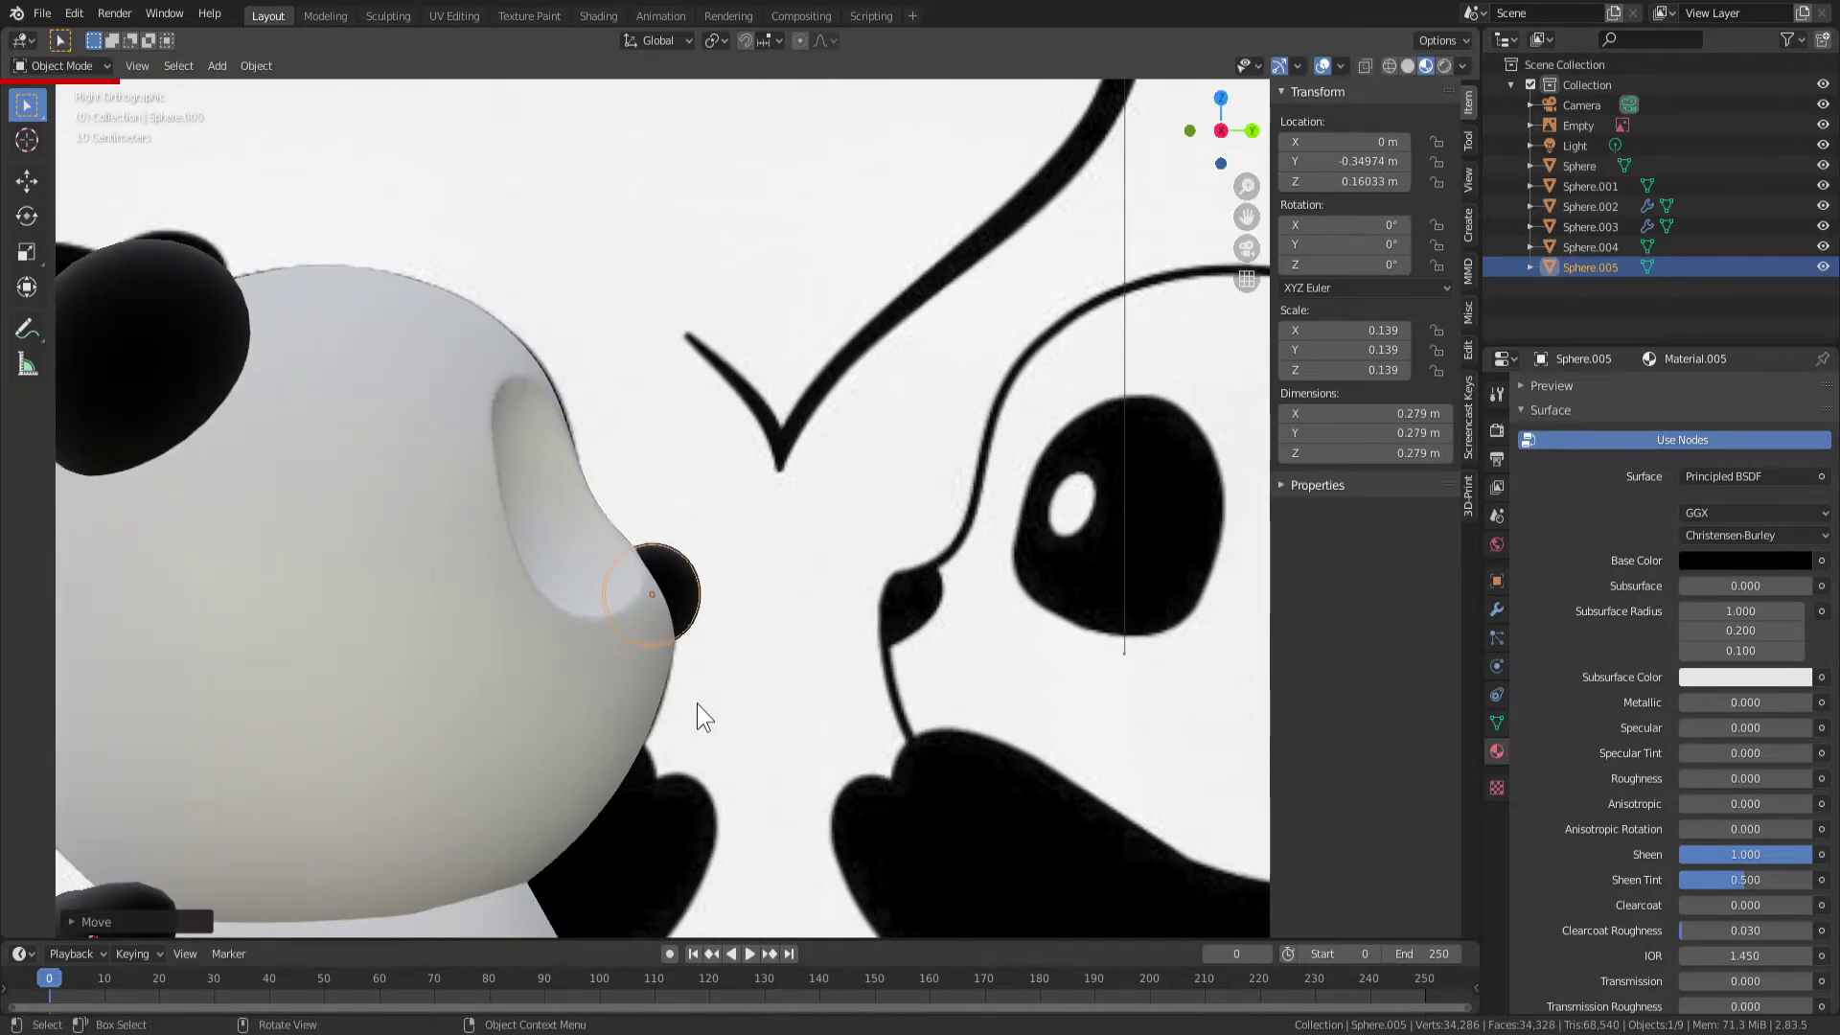
# Enter Edit Mode on the nose sphere and orbit around it
pyautogui.scroll(-3, 709, 671)
pyautogui.moveTo(752, 600); pyautogui.dragTo(583, 637, button='middle')
pyautogui.scroll(3, 669, 595)
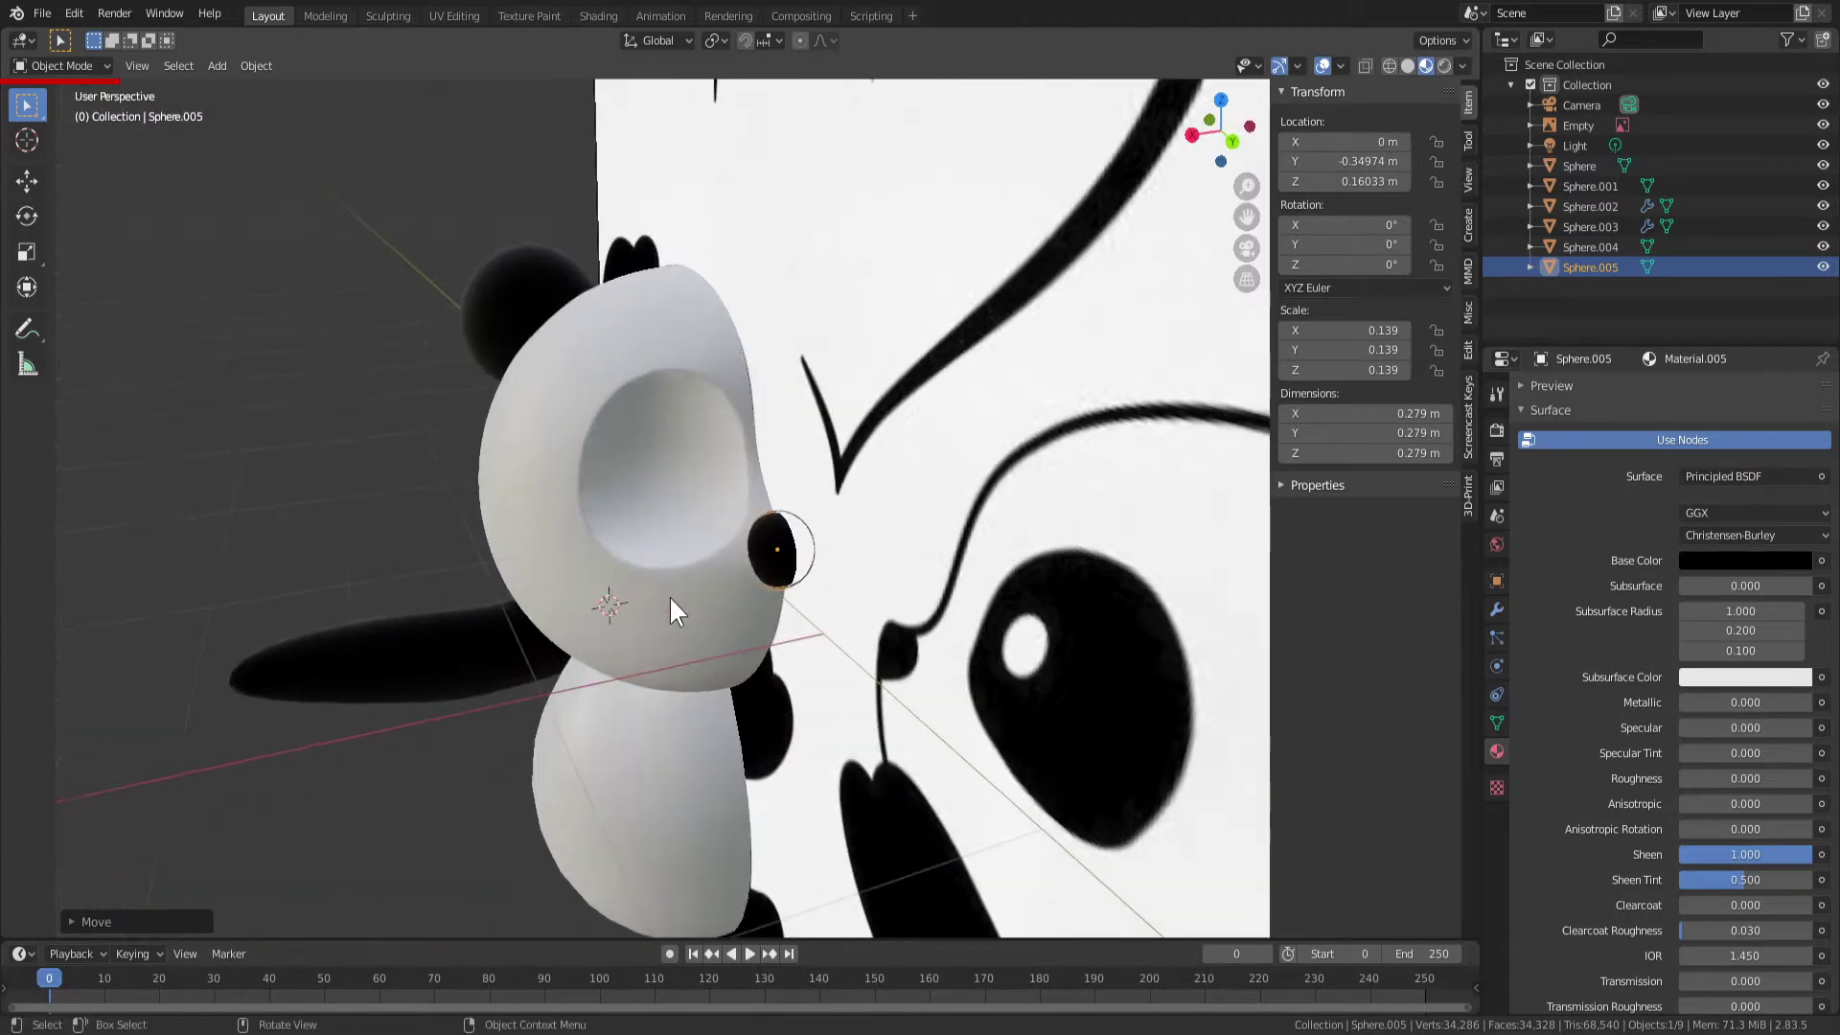
pyautogui.press('Tab')
pyautogui.scroll(2, 831, 561)
pyautogui.moveTo(831, 560)
pyautogui.mouseDown(button='middle')
pyautogui.moveTo(675, 557)
pyautogui.moveTo(880, 501)
pyautogui.moveTo(806, 612)
pyautogui.mouseUp(button='middle')
# Pull a nose vertex in side view with proportional editing, shrinking the falloff
pyautogui.press('s')
pyautogui.click(751, 561)
pyautogui.click(603, 544)
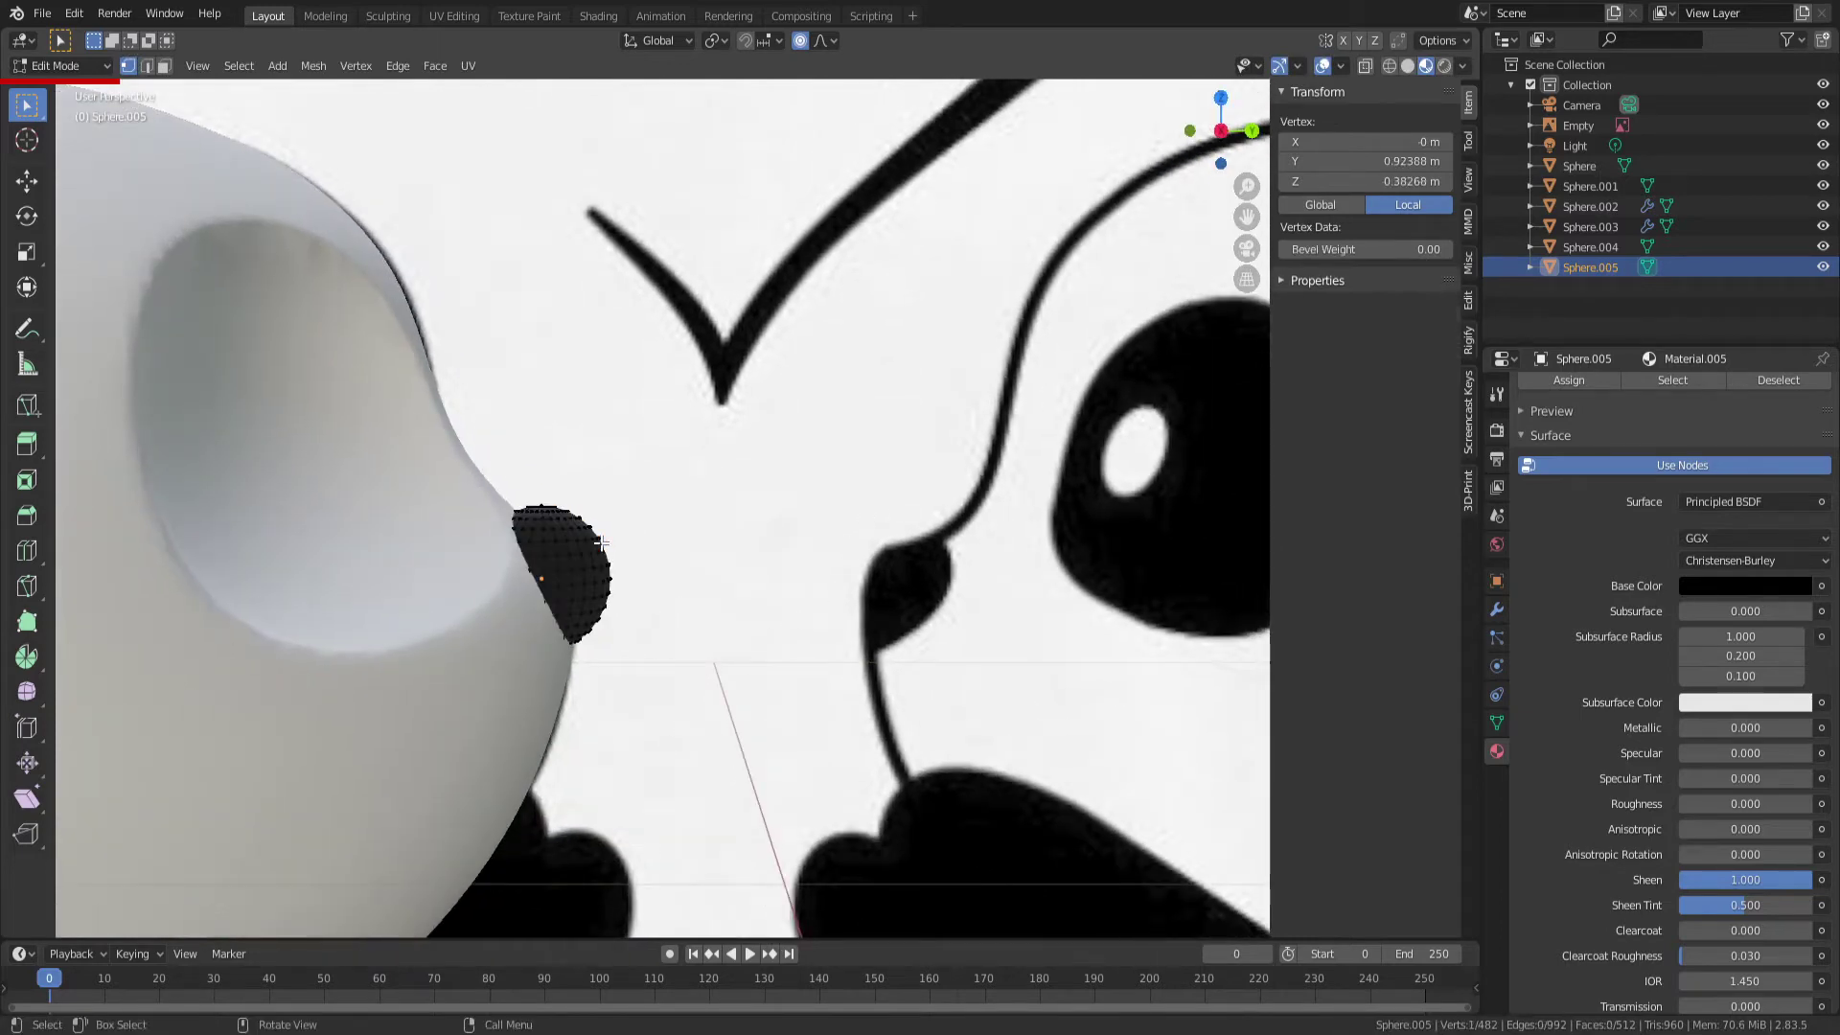
pyautogui.moveTo(1219, 134); pyautogui.dragTo(1208, 125)
pyautogui.press('KP_3')
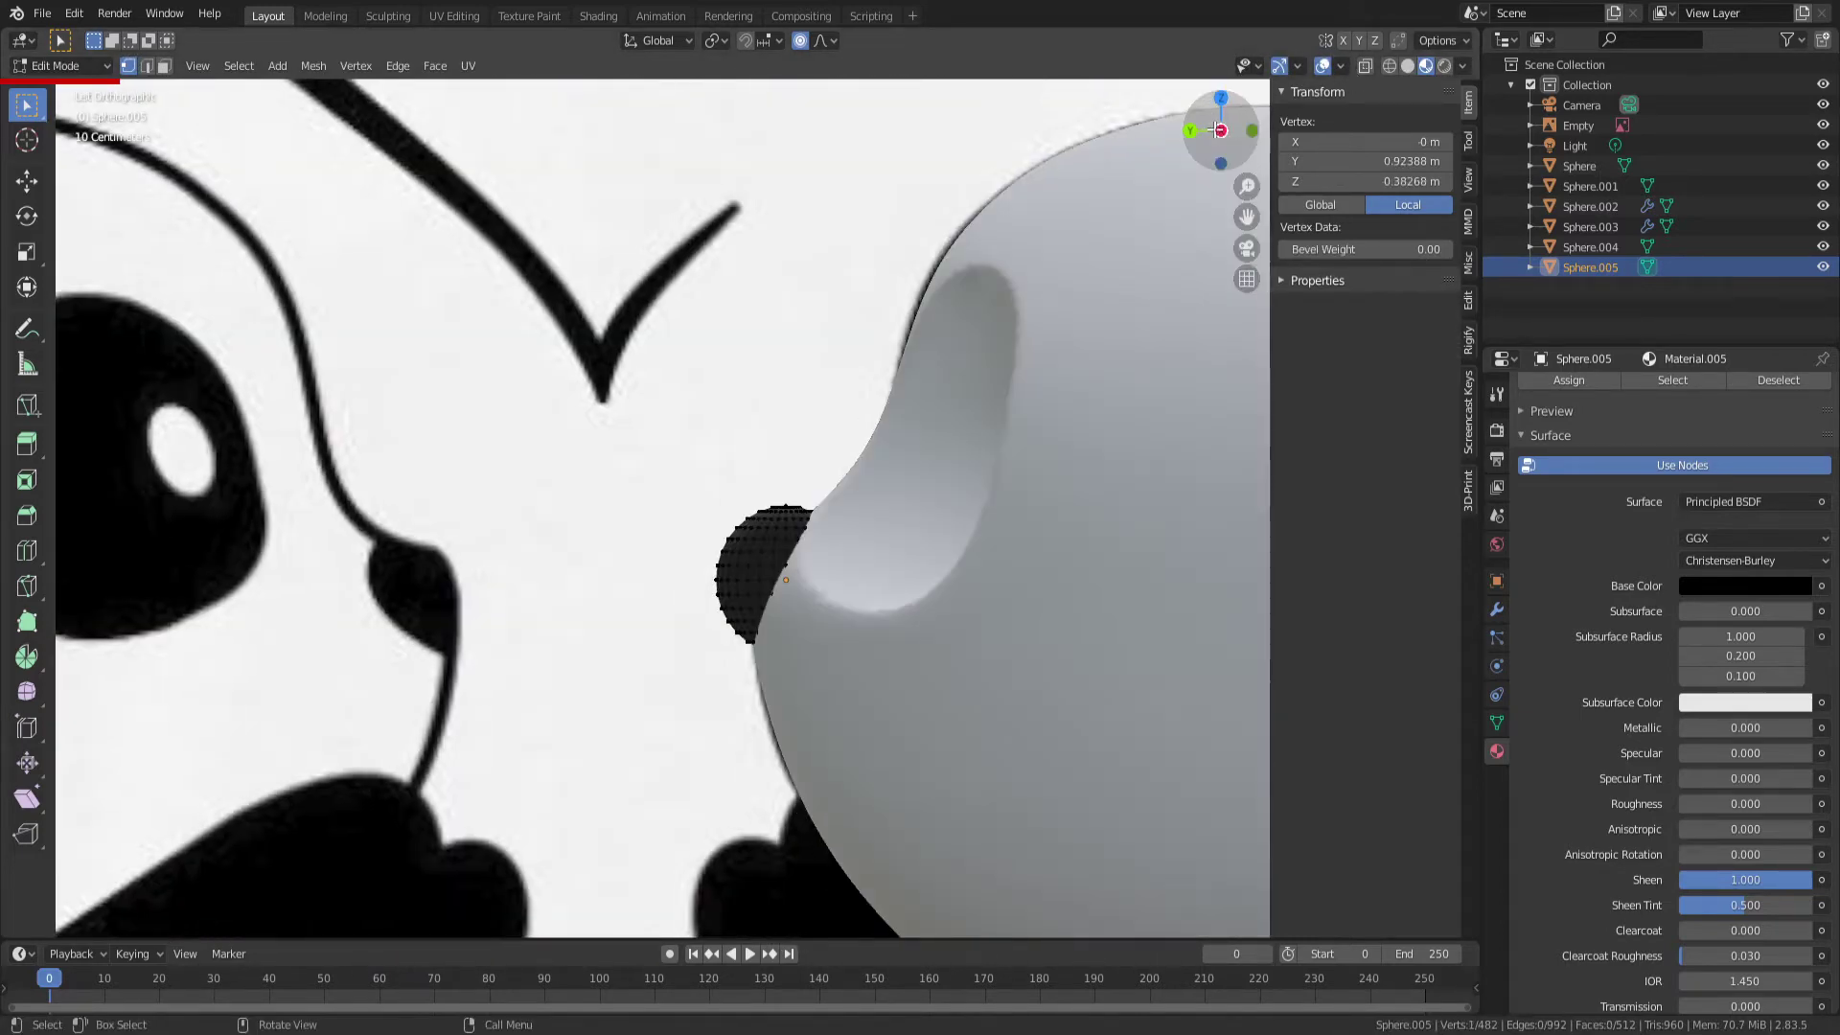
pyautogui.keyDown('shift'); pyautogui.moveTo(767, 565); pyautogui.dragTo(582, 567, button='middle'); pyautogui.keyUp('shift')
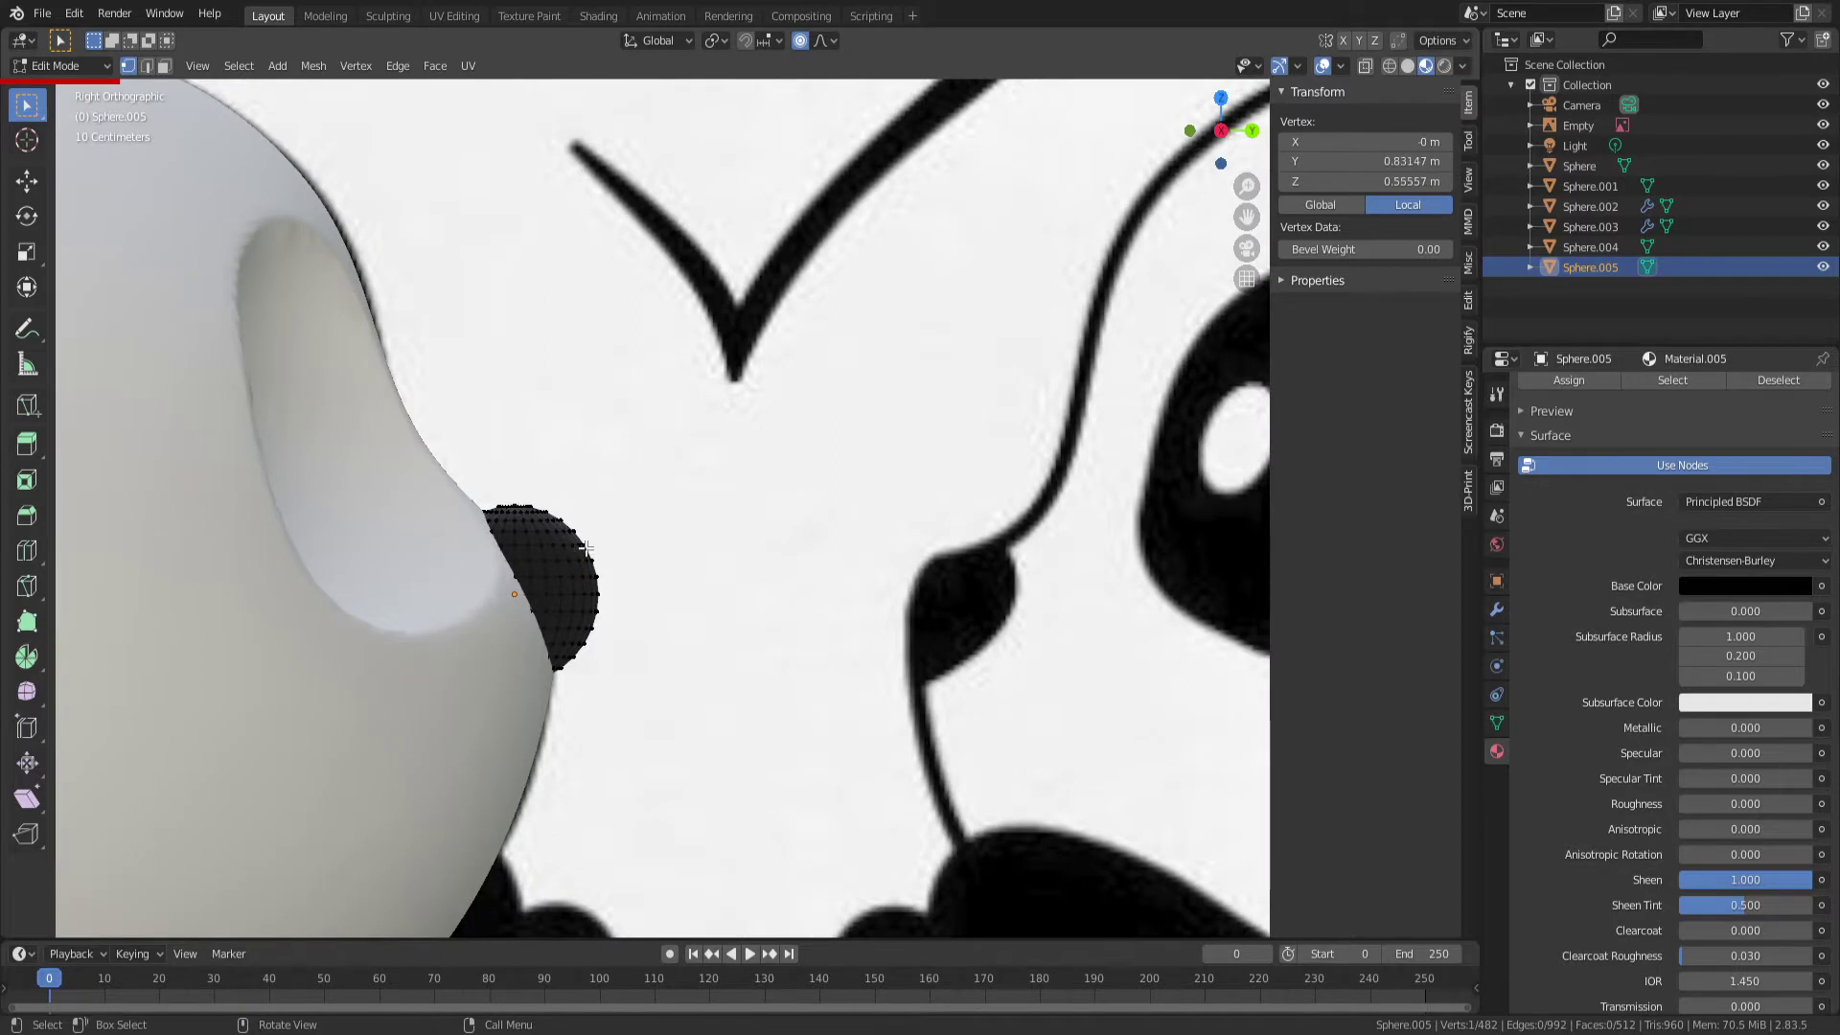
pyautogui.press('g')
pyautogui.scroll(3, 585, 554)
pyautogui.scroll(2, 584, 556)
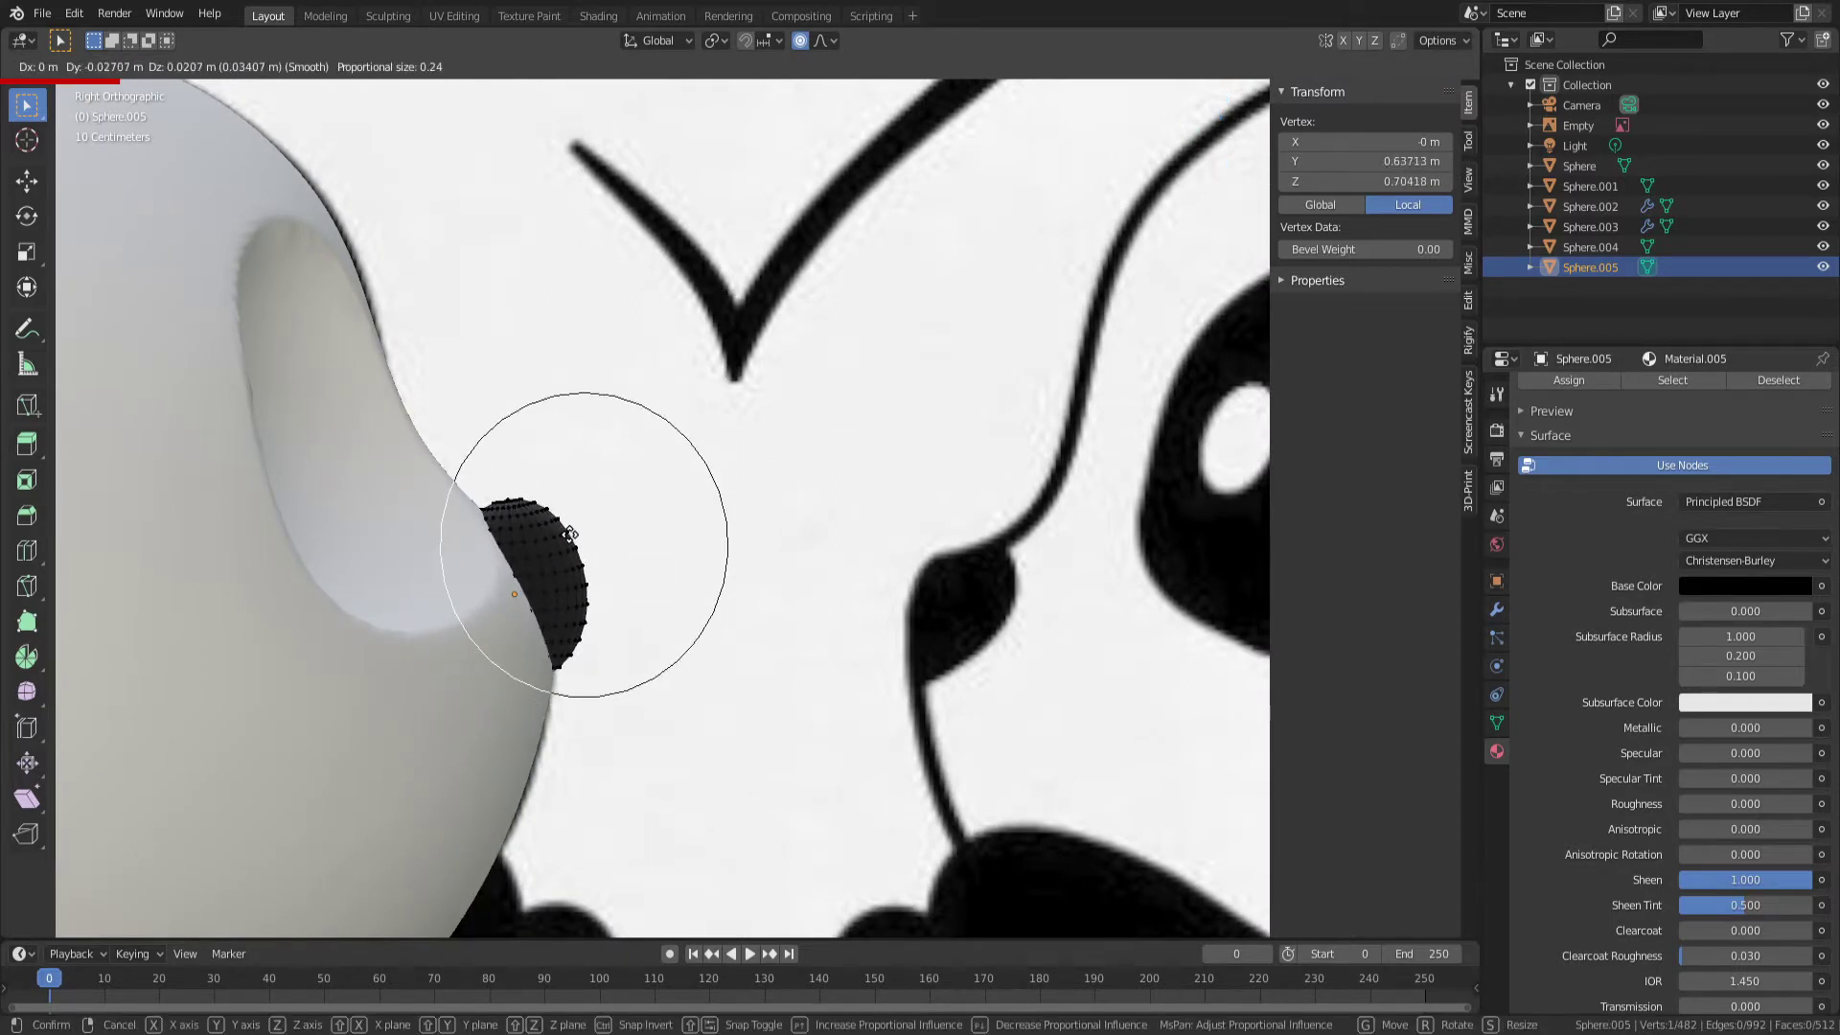
pyautogui.scroll(5, 575, 542)
pyautogui.scroll(3, 575, 542)
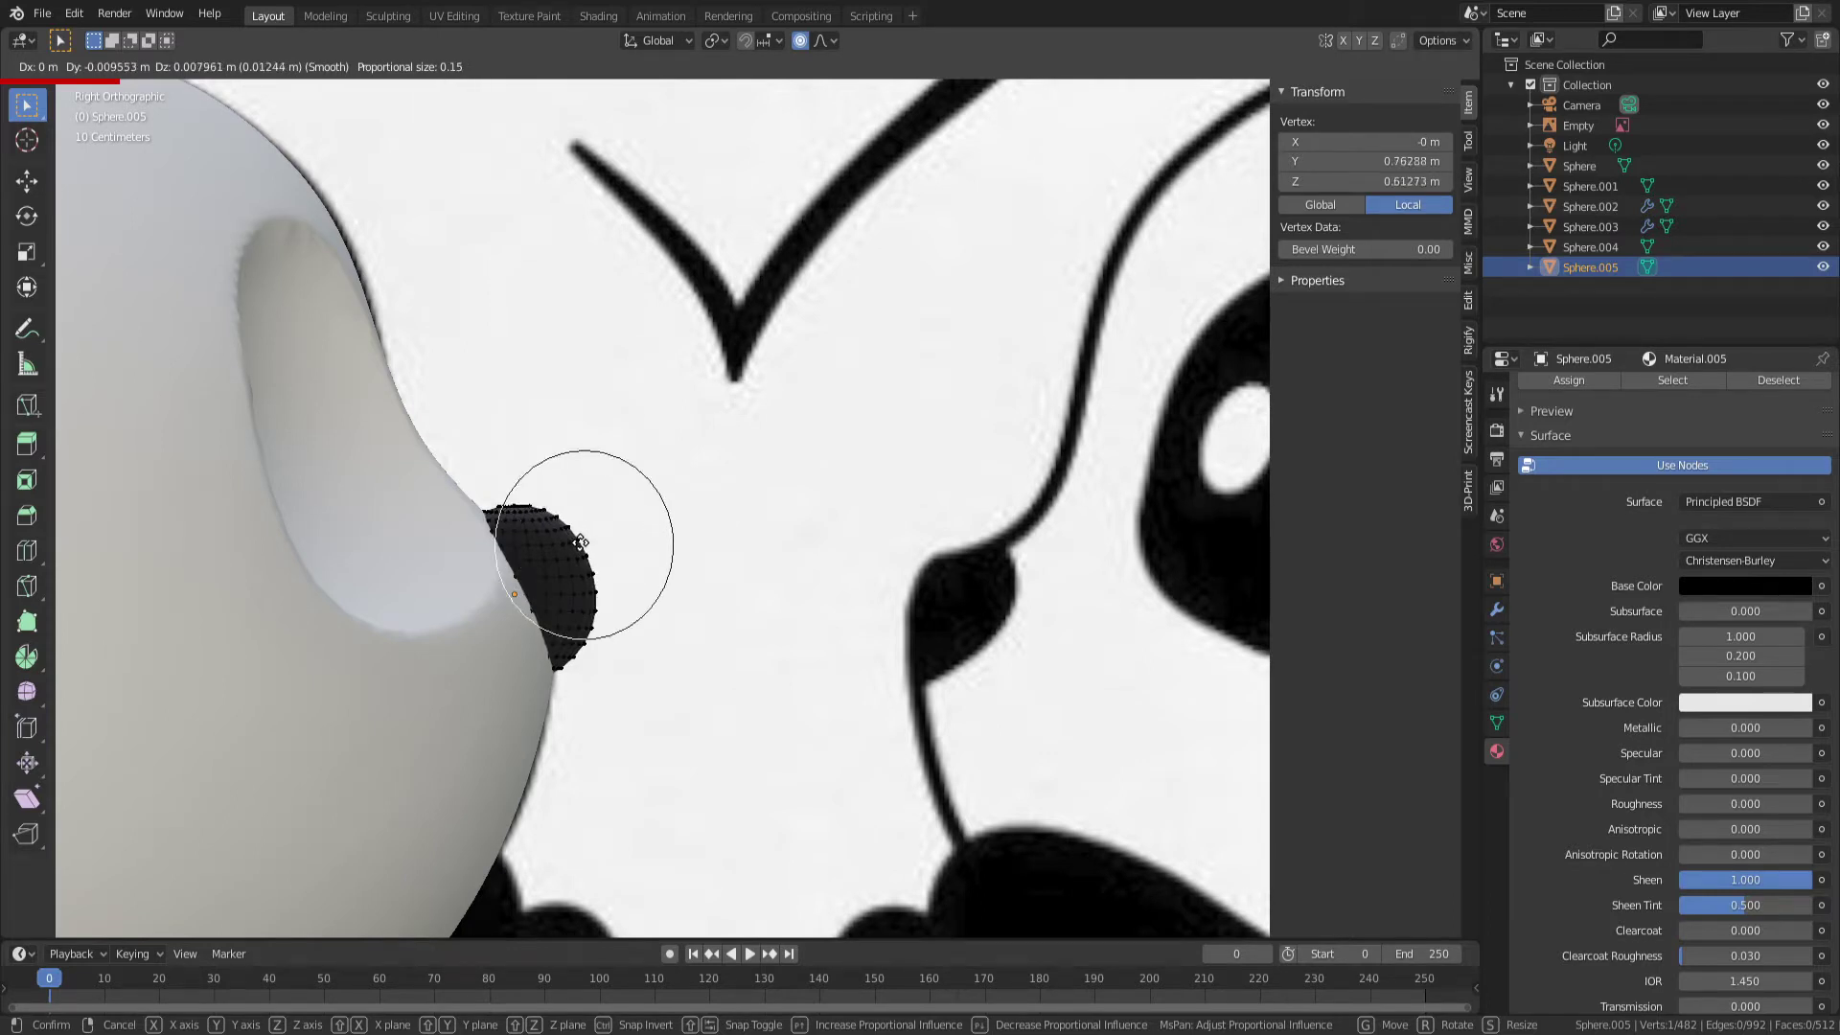
pyautogui.click(581, 542)
# Pull three more nose vertices to taper the nose edge
pyautogui.click(526, 505)
pyautogui.press('g')
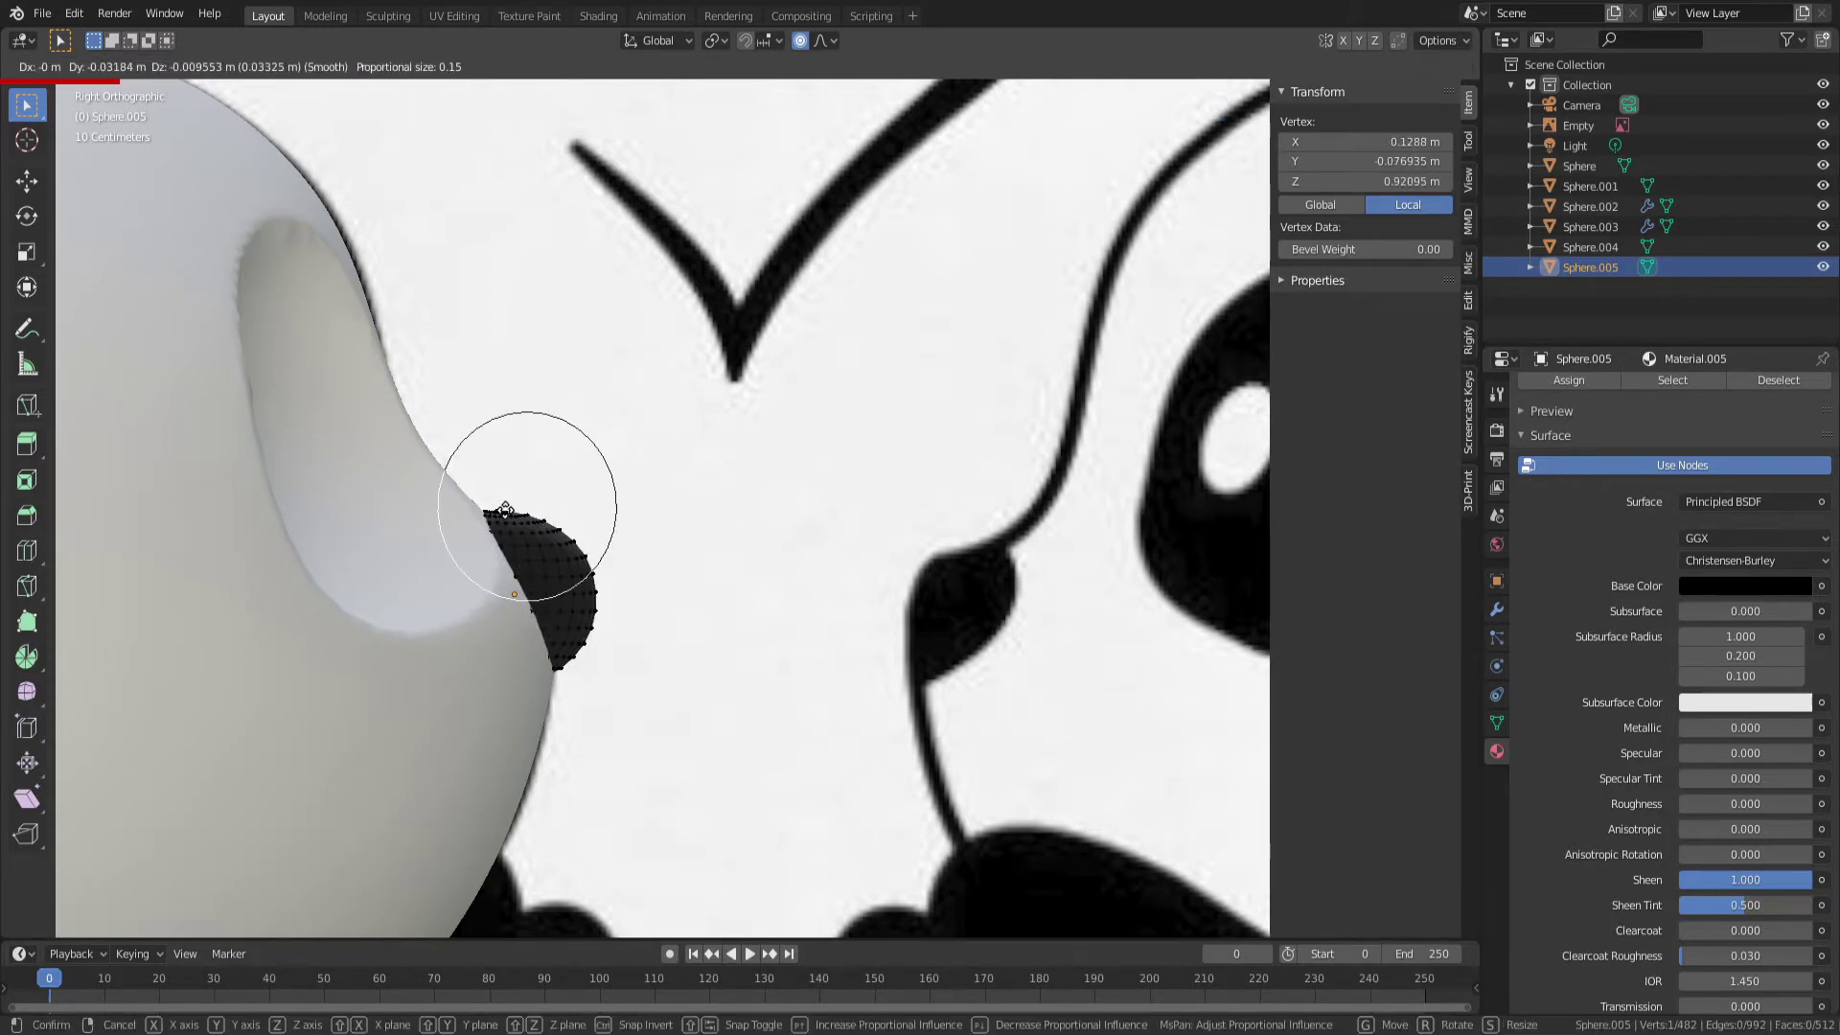
pyautogui.click(494, 506)
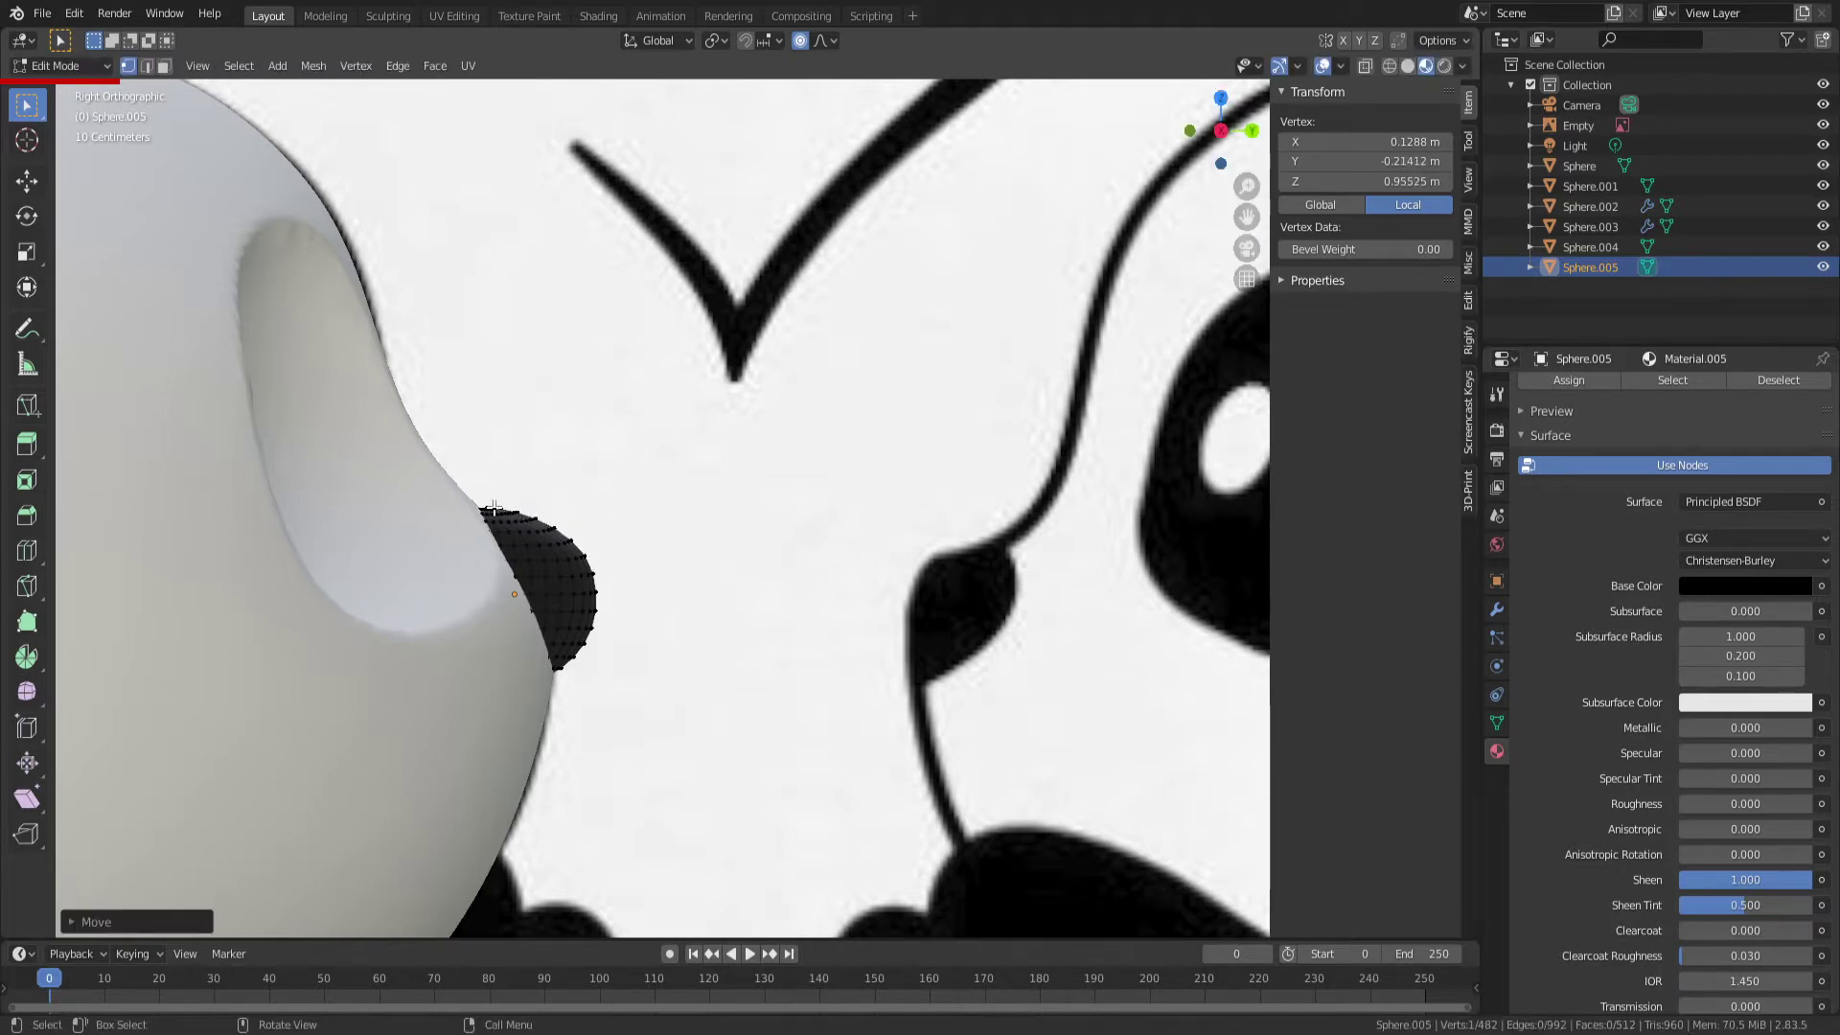
pyautogui.click(544, 514)
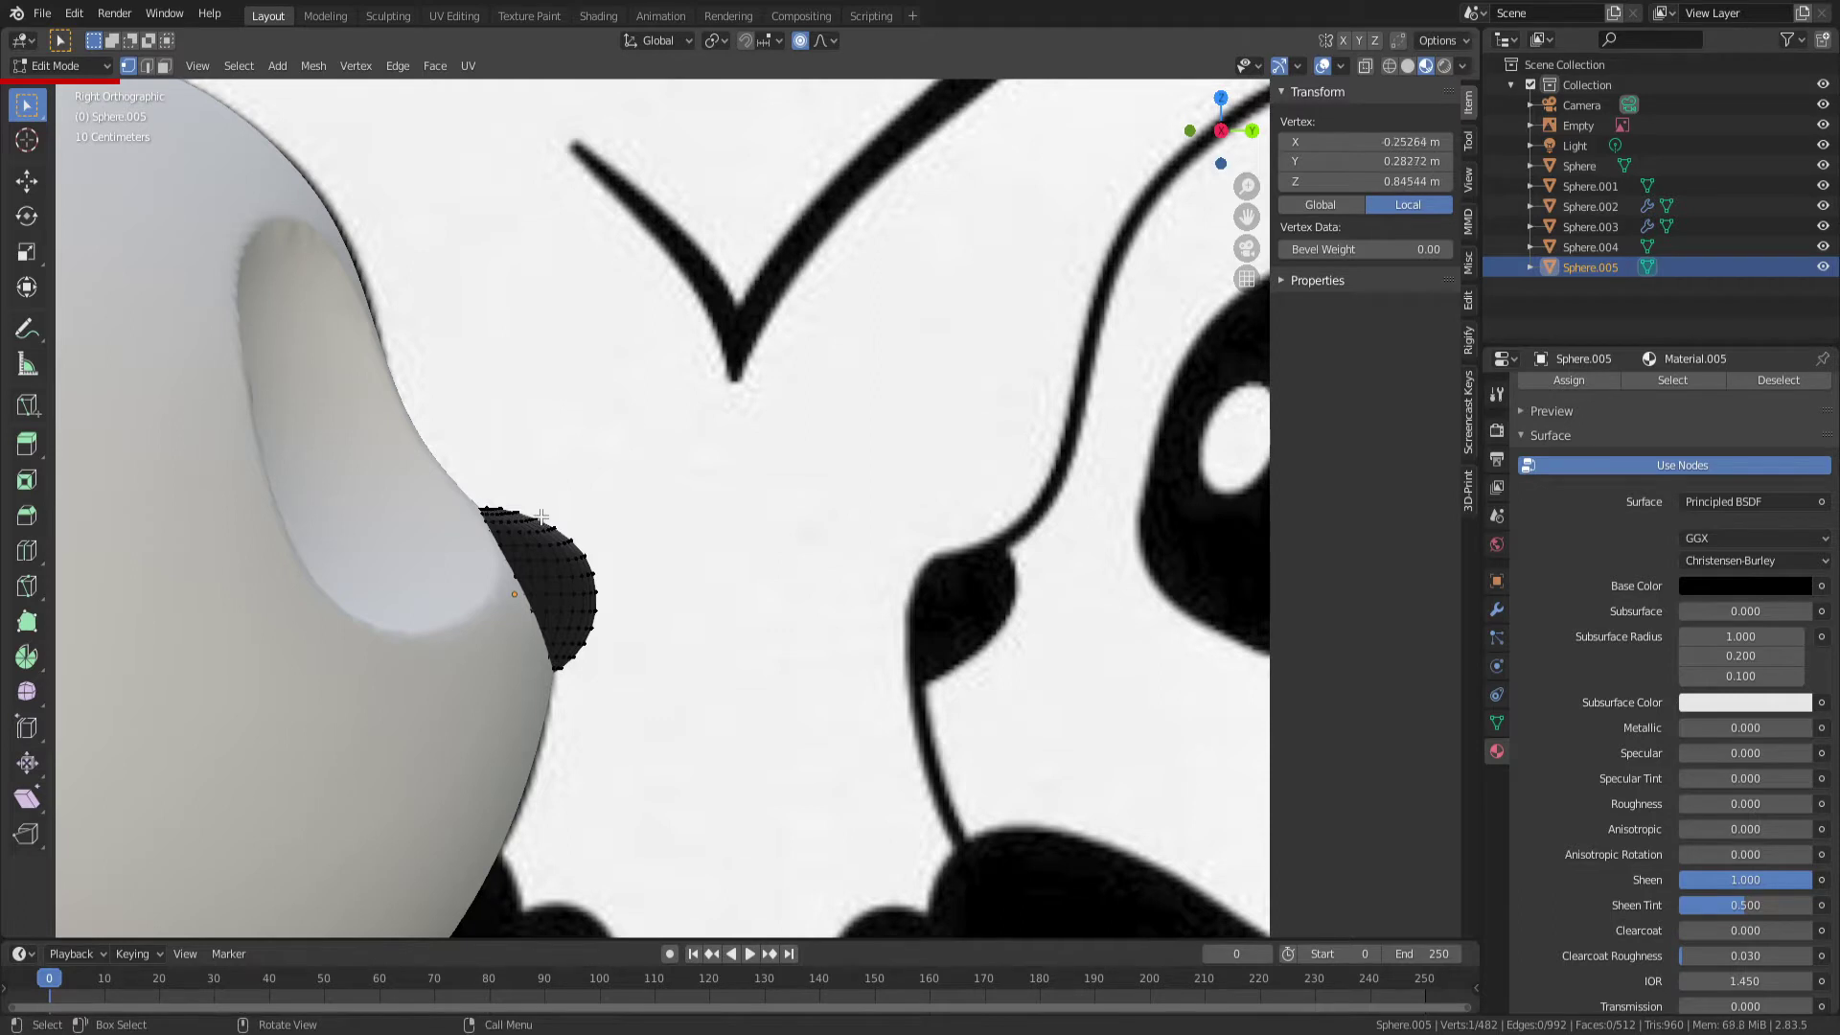
pyautogui.press('g')
pyautogui.click(530, 523)
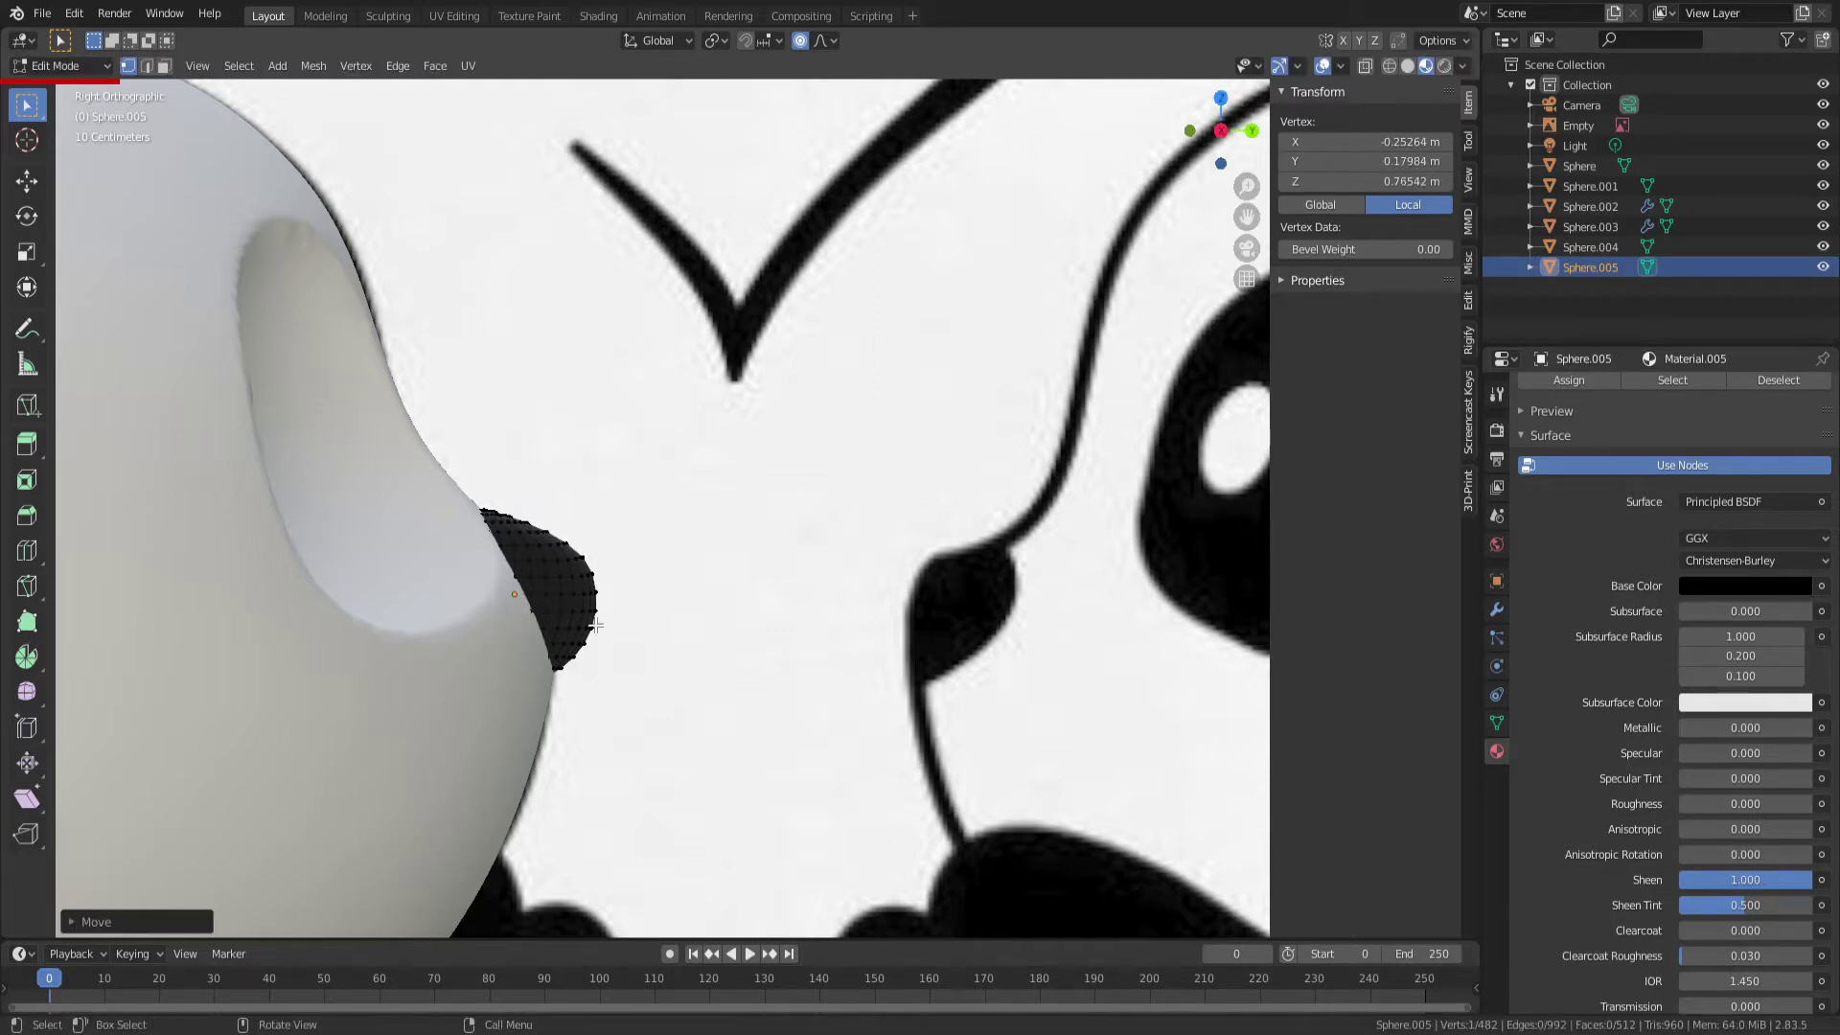
pyautogui.click(602, 621)
pyautogui.press('g')
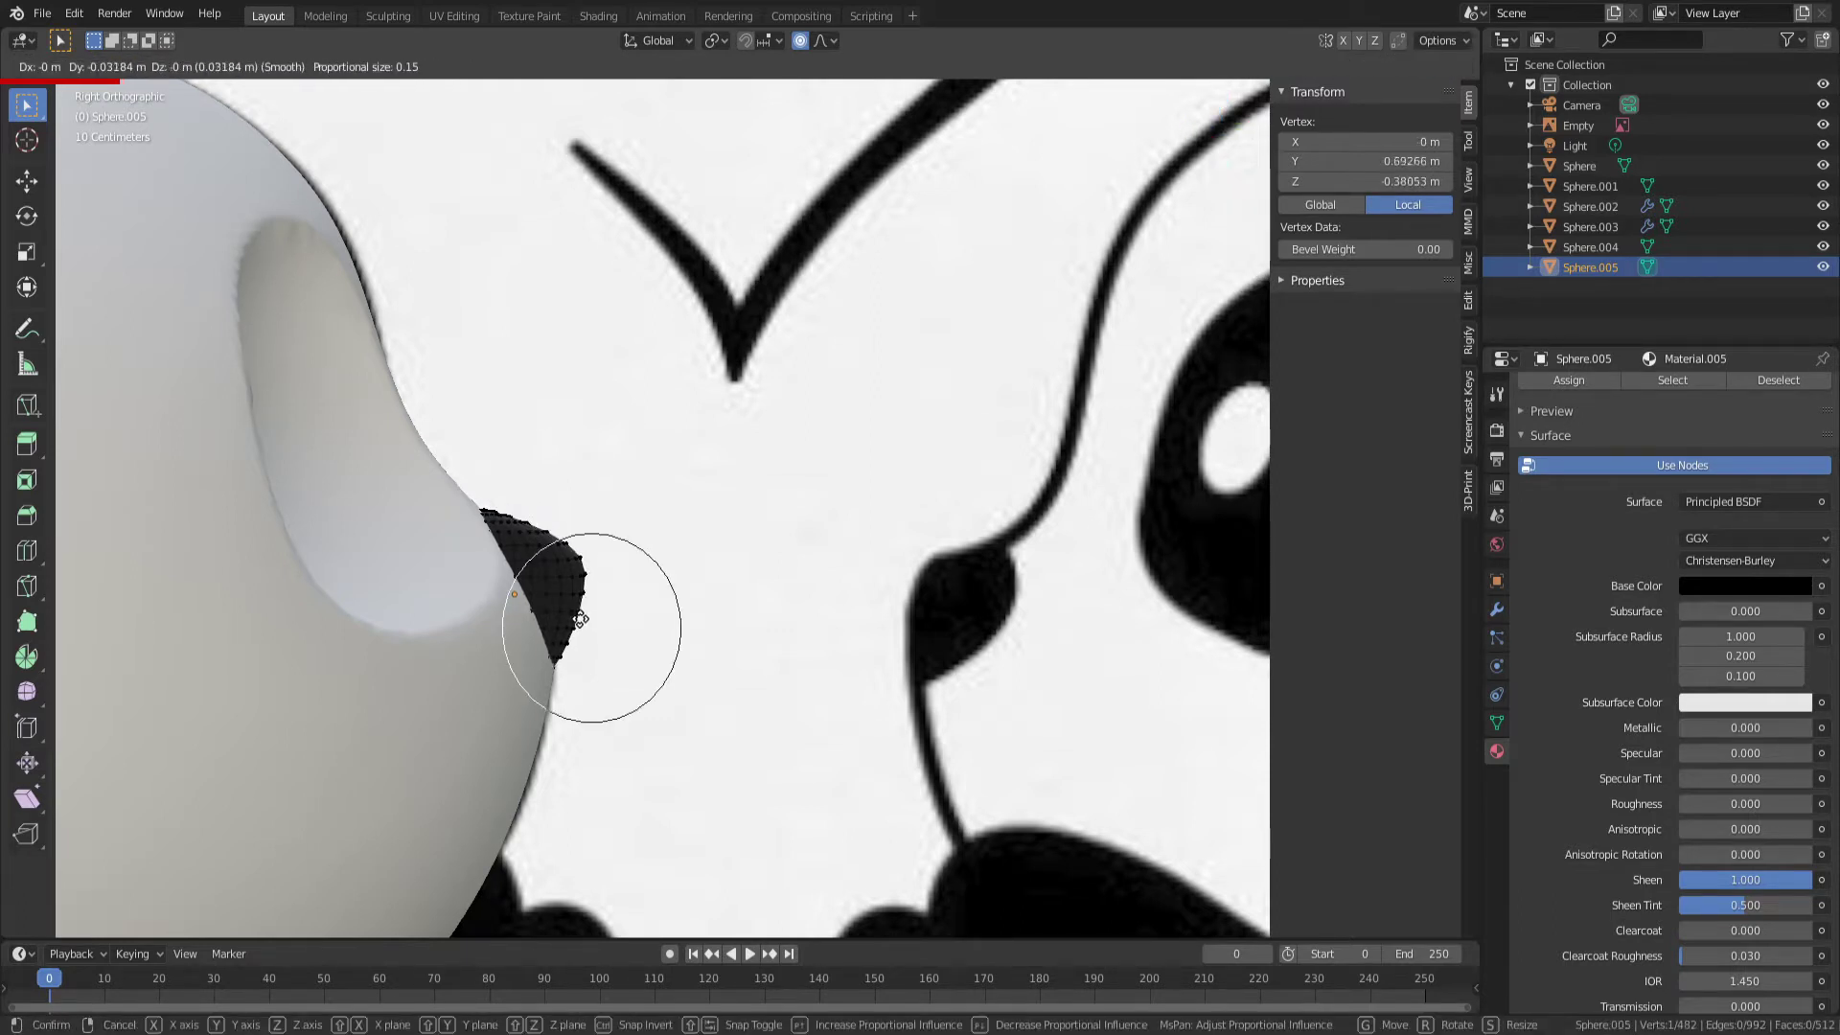
pyautogui.click(582, 640)
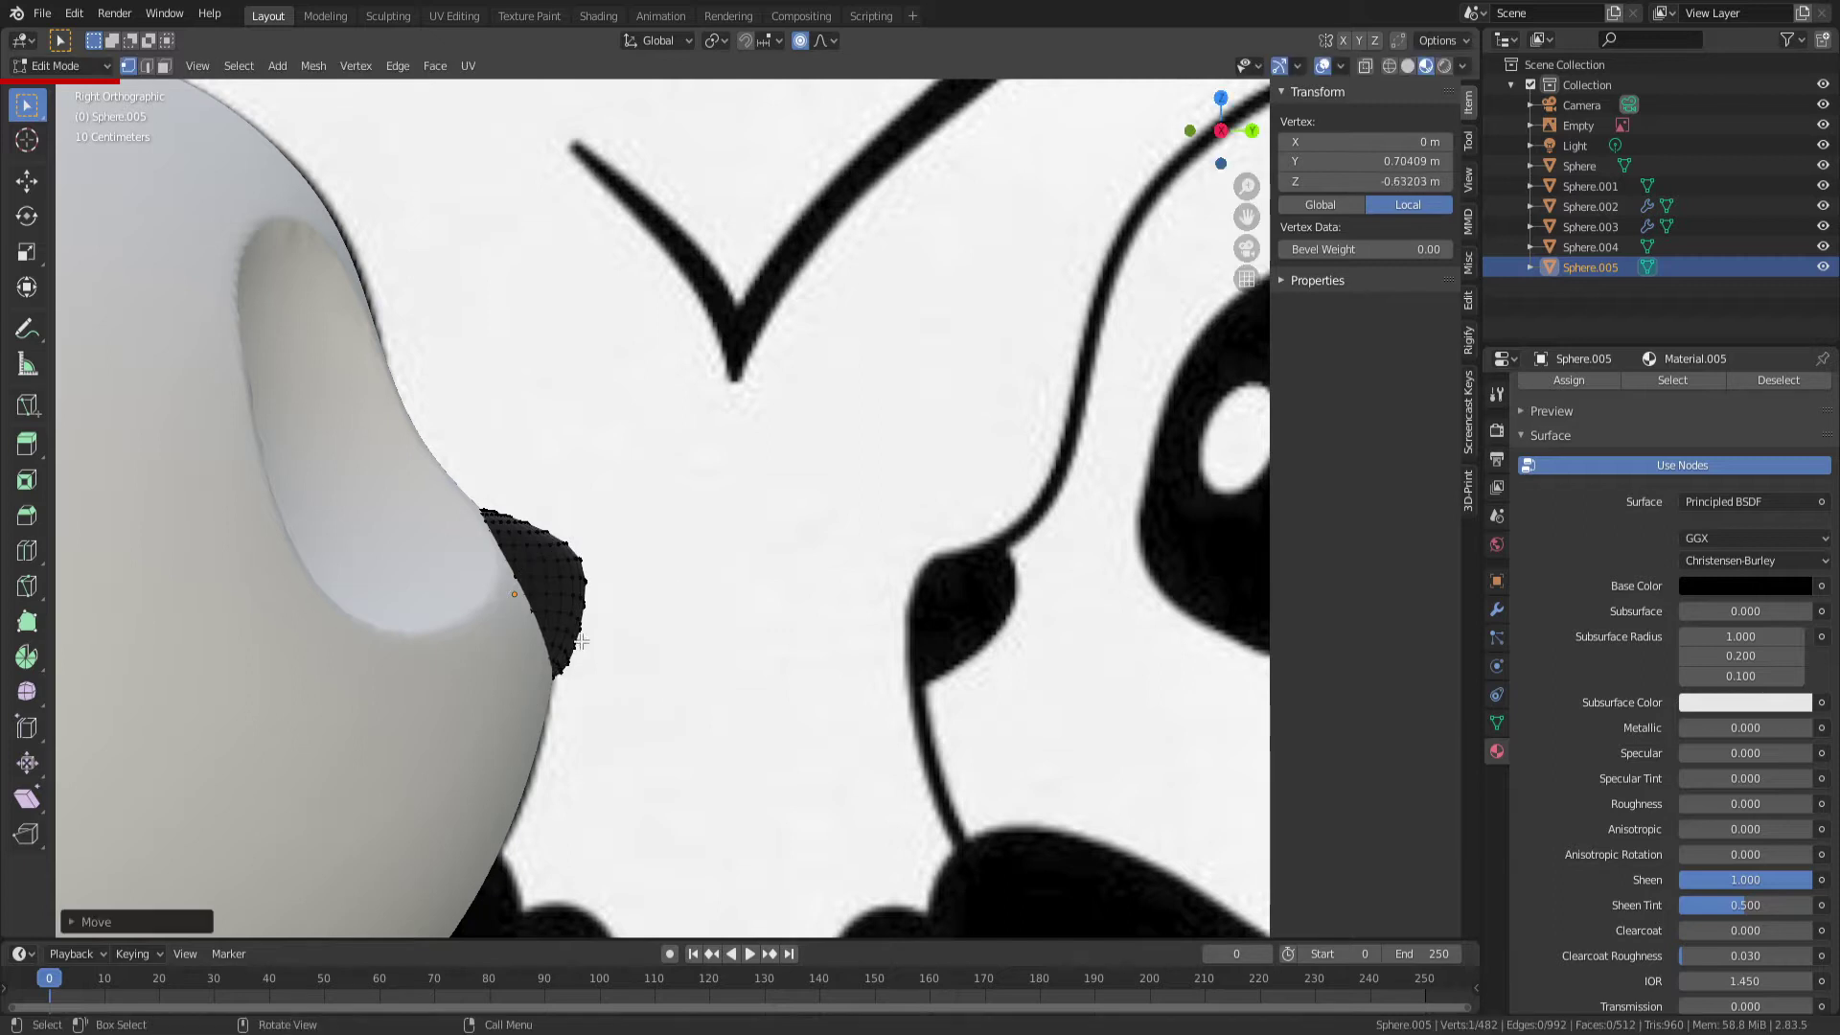
# Pull further vertices with soft falloff to sharpen the nose into a point
pyautogui.click(590, 582)
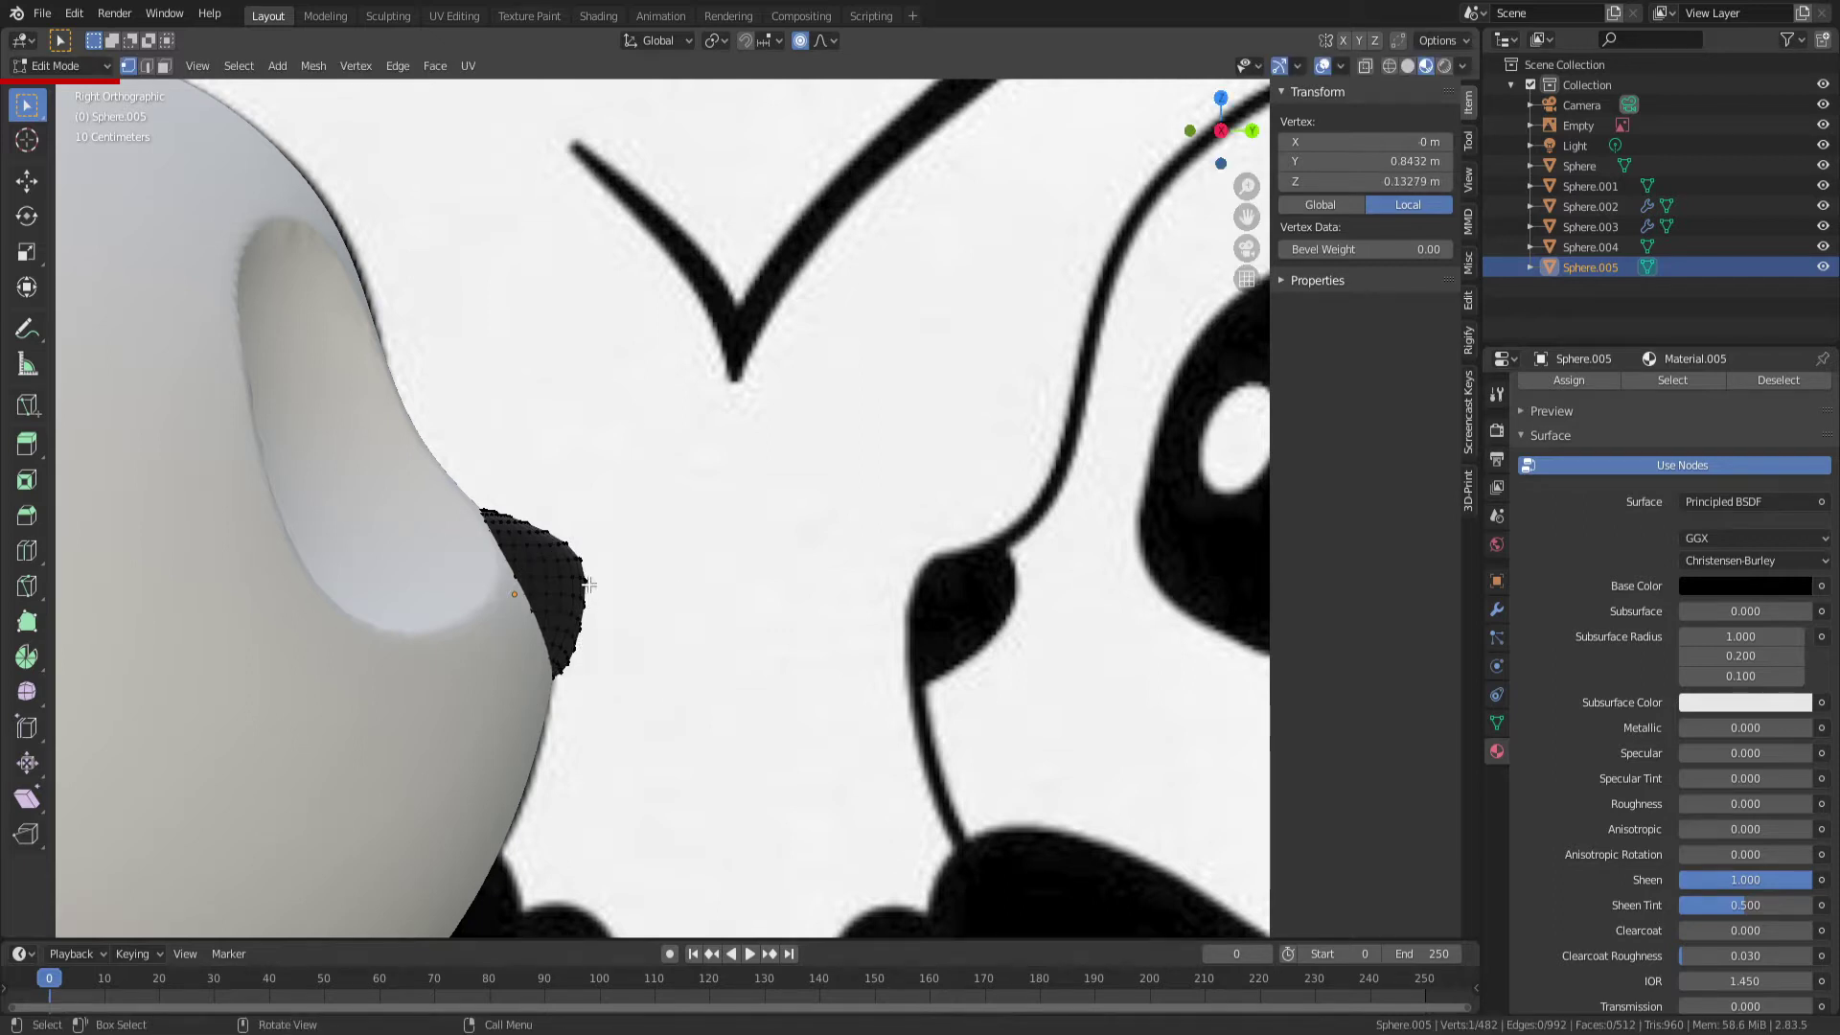
pyautogui.press('g')
pyautogui.click(587, 611)
pyautogui.press('g')
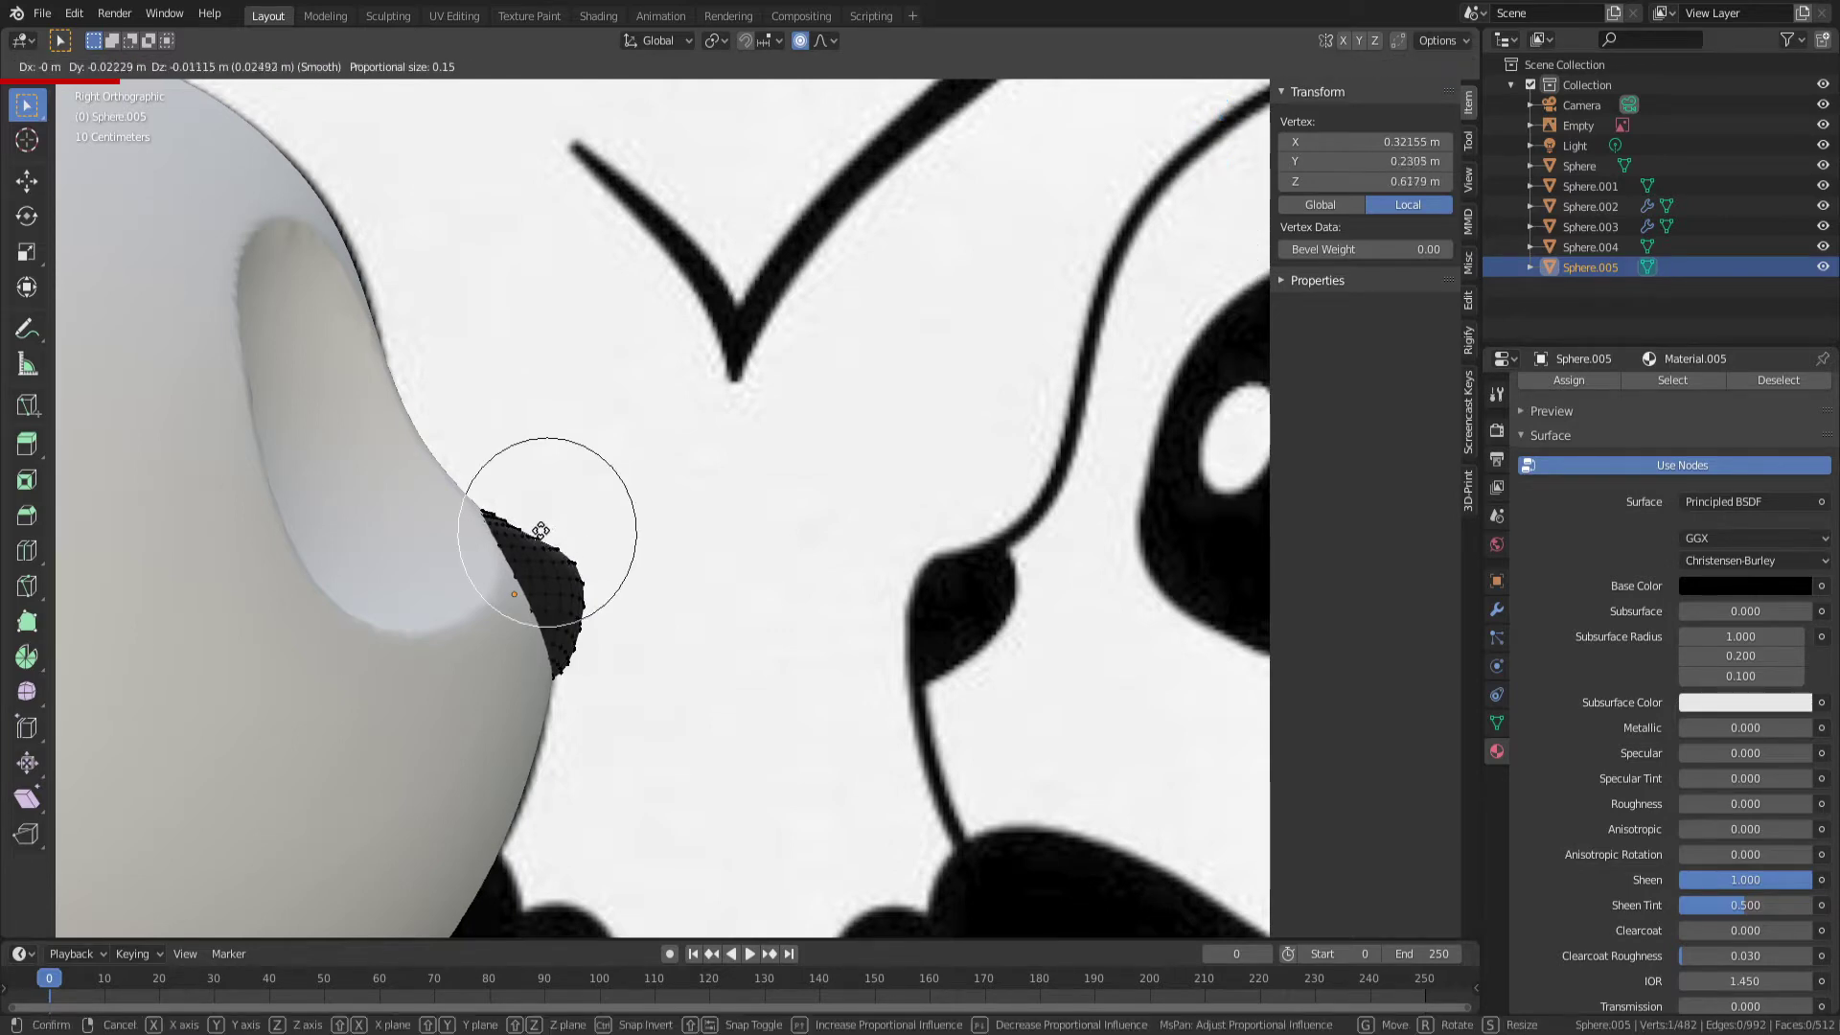
pyautogui.click(544, 532)
pyautogui.click(596, 587)
pyautogui.click(584, 582)
pyautogui.press('g')
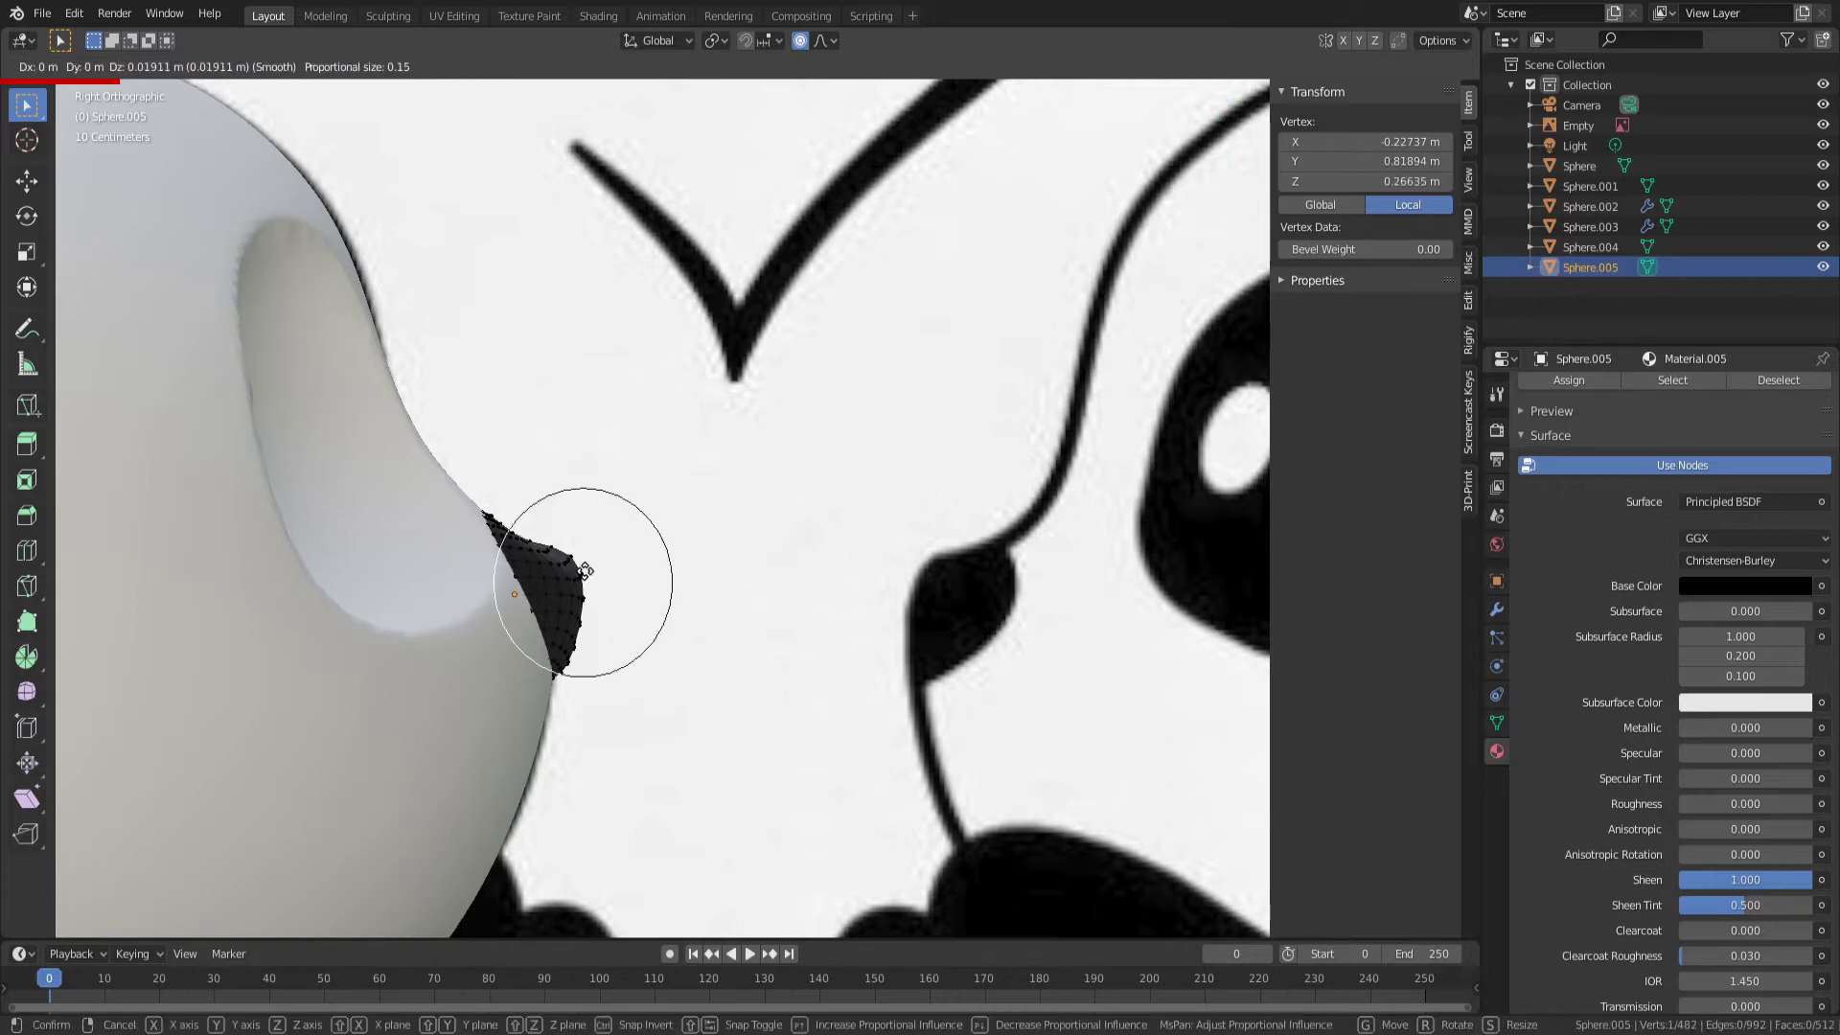
pyautogui.scroll(2, 584, 571)
pyautogui.click(585, 571)
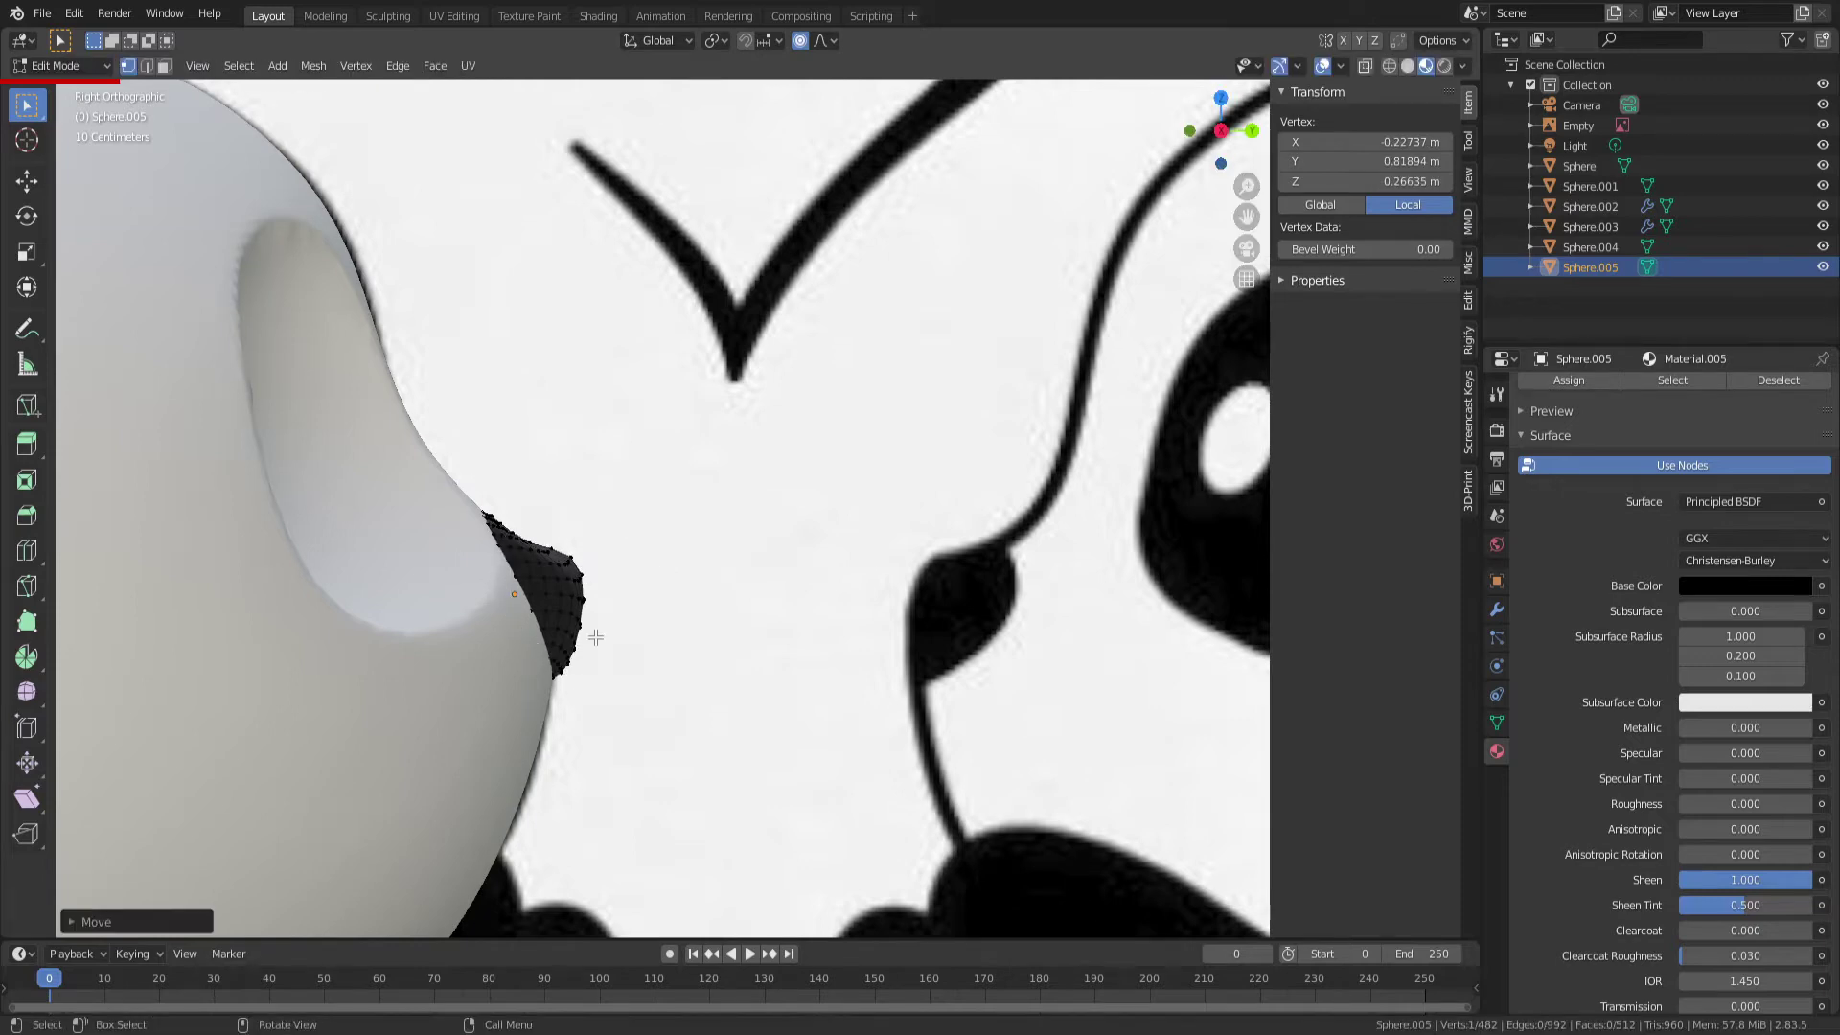
# Save the scene and return to Object Mode
pyautogui.moveTo(600, 637); pyautogui.dragTo(532, 563, button='middle')
pyautogui.hotkey('ctrl', 's')
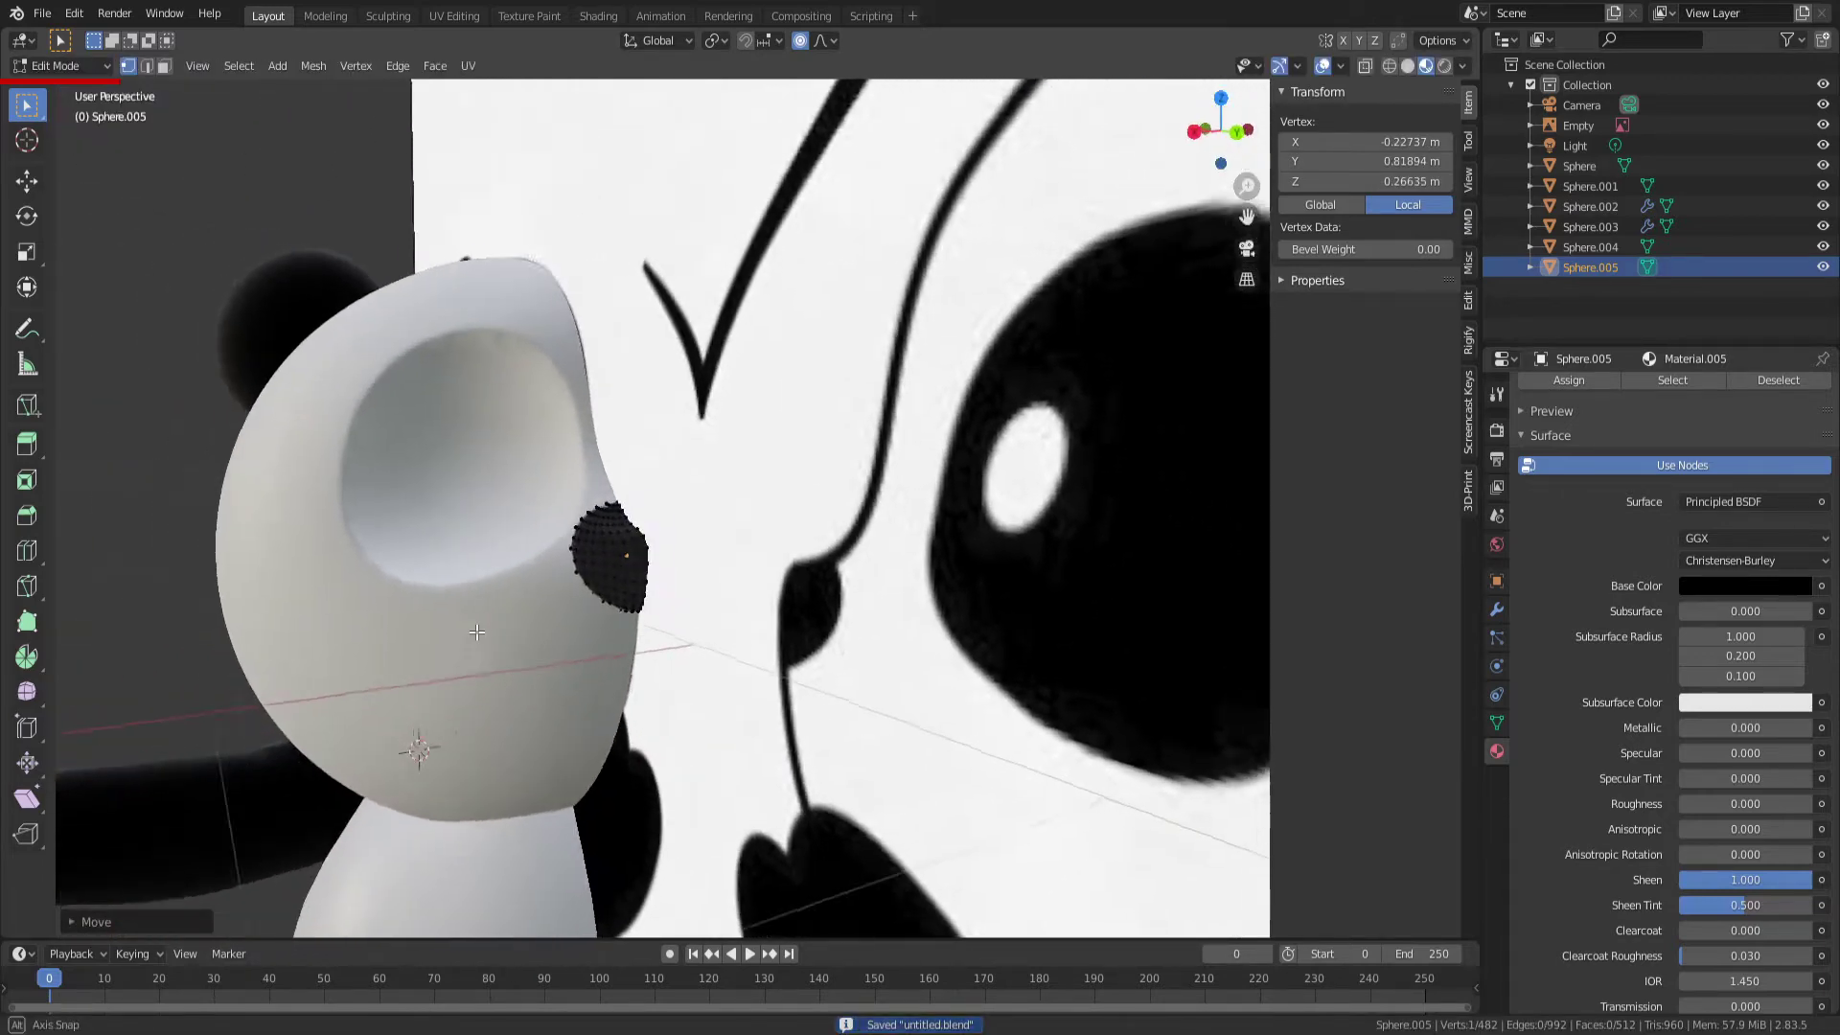
pyautogui.scroll(2, 532, 564)
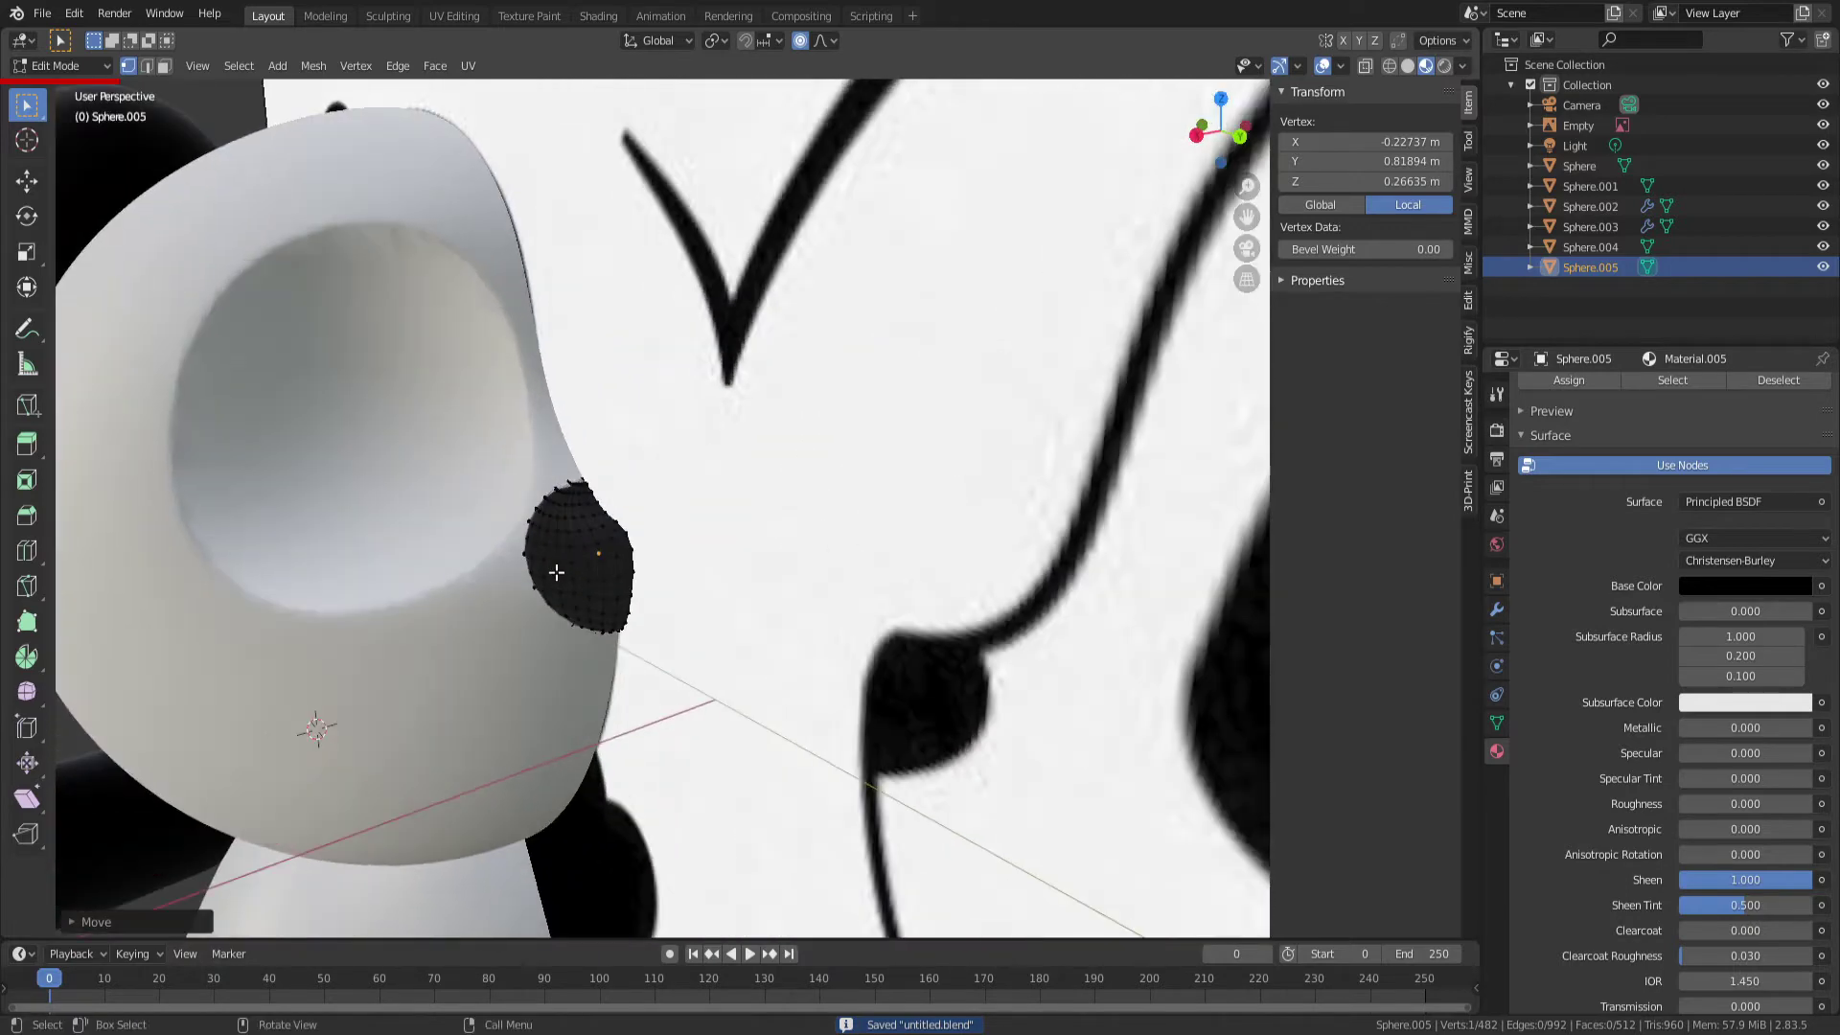
pyautogui.click(528, 560)
pyautogui.press('Tab')
# Narrow the nose by scaling it along the X axis, then save
pyautogui.moveTo(746, 571); pyautogui.dragTo(951, 566, button='middle')
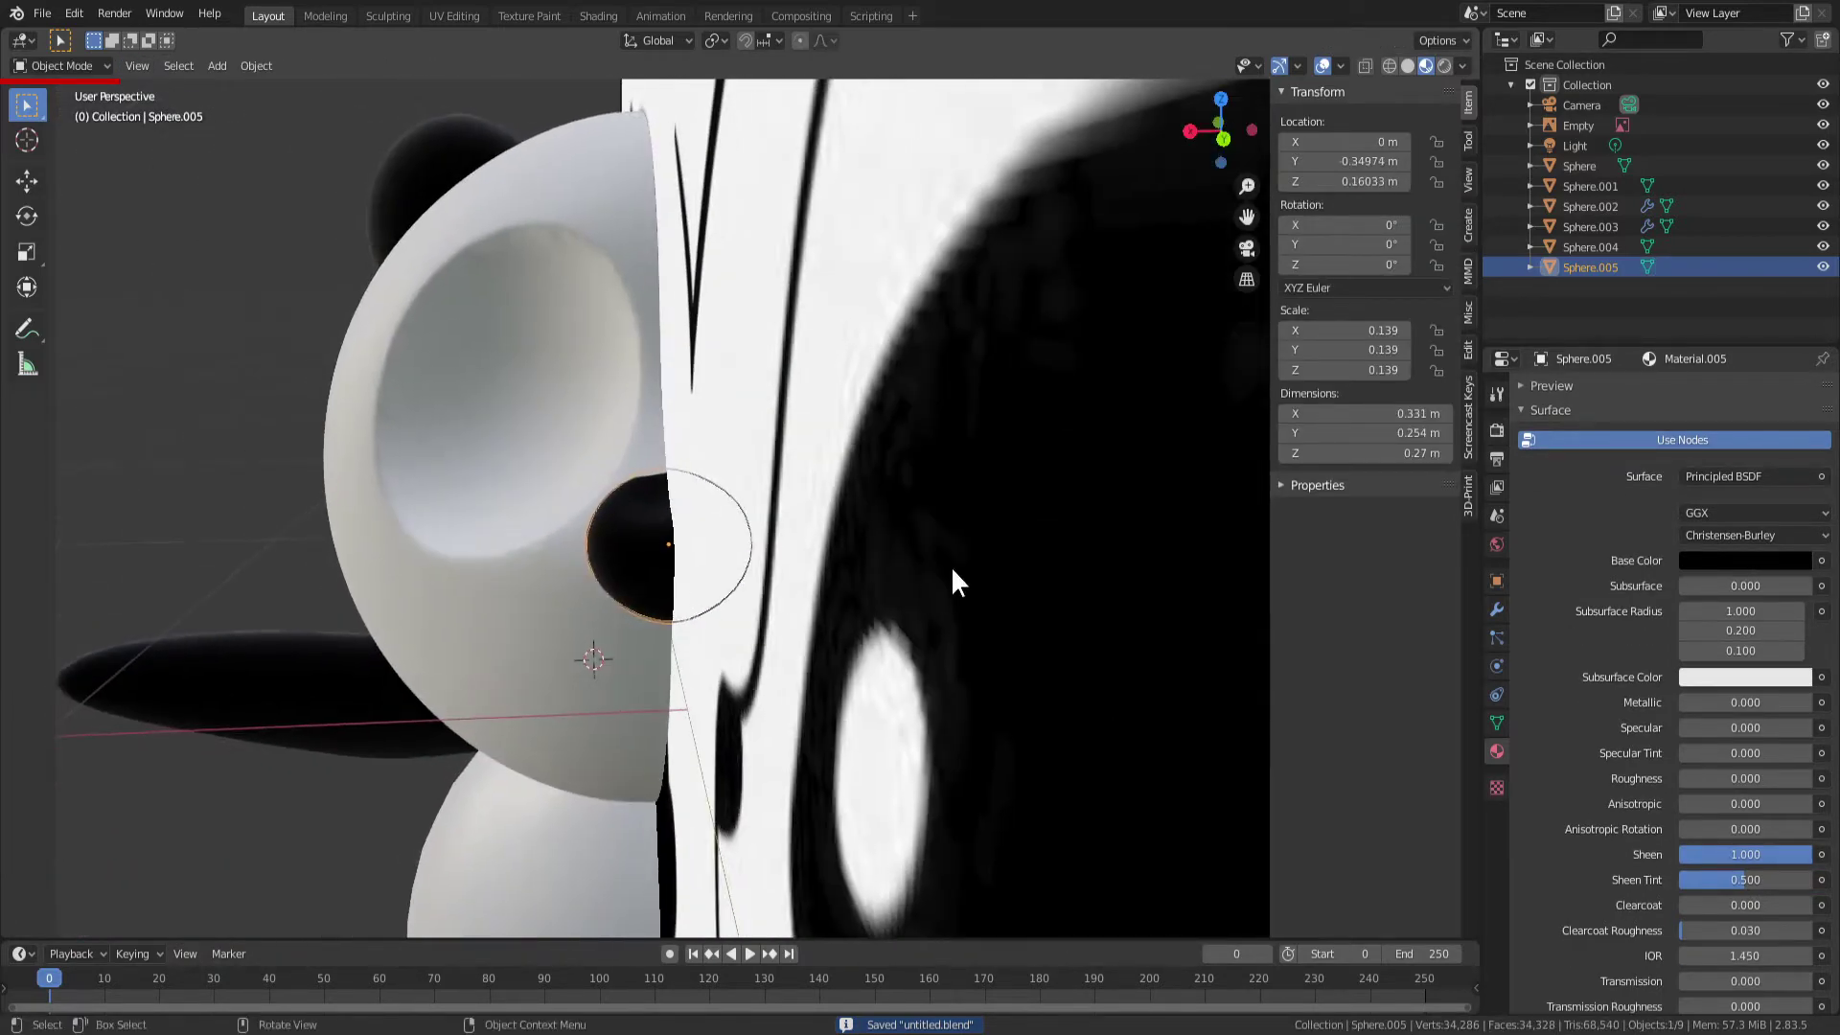
pyautogui.press('s')
pyautogui.press('x')
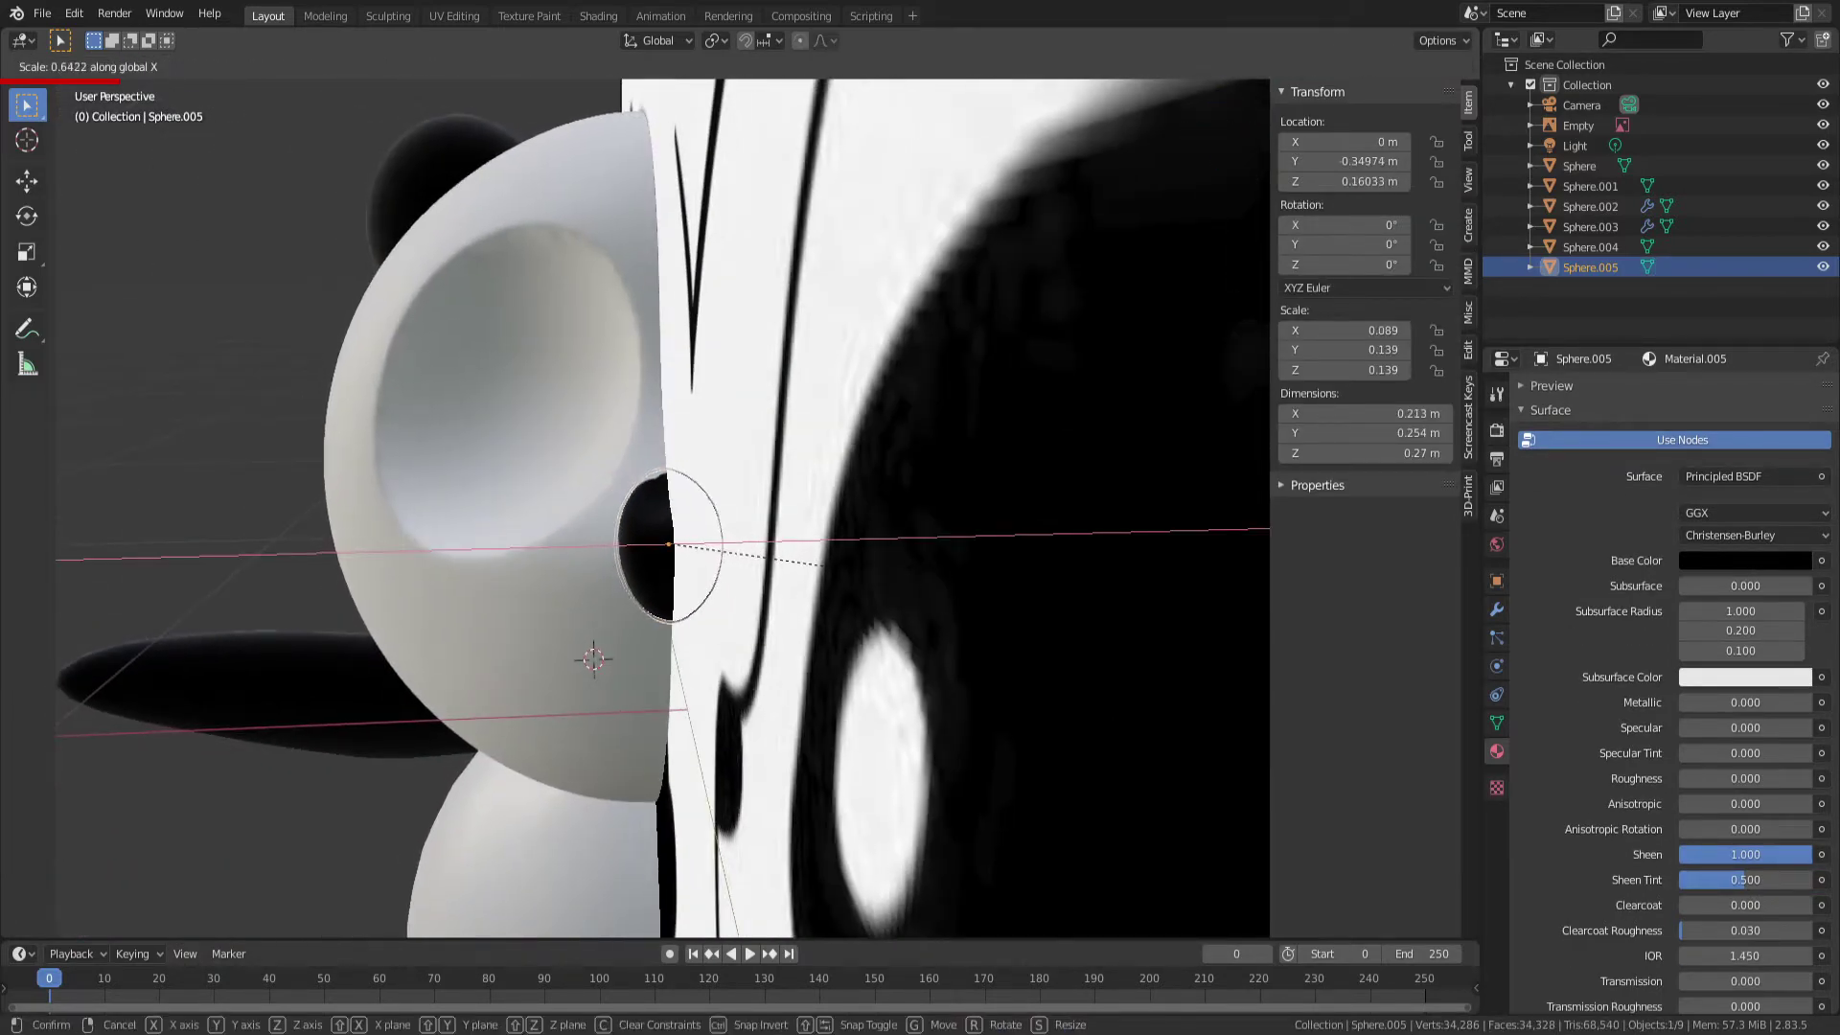
pyautogui.click(822, 566)
pyautogui.scroll(4, 762, 594)
pyautogui.moveTo(894, 596); pyautogui.dragTo(952, 585, button='middle')
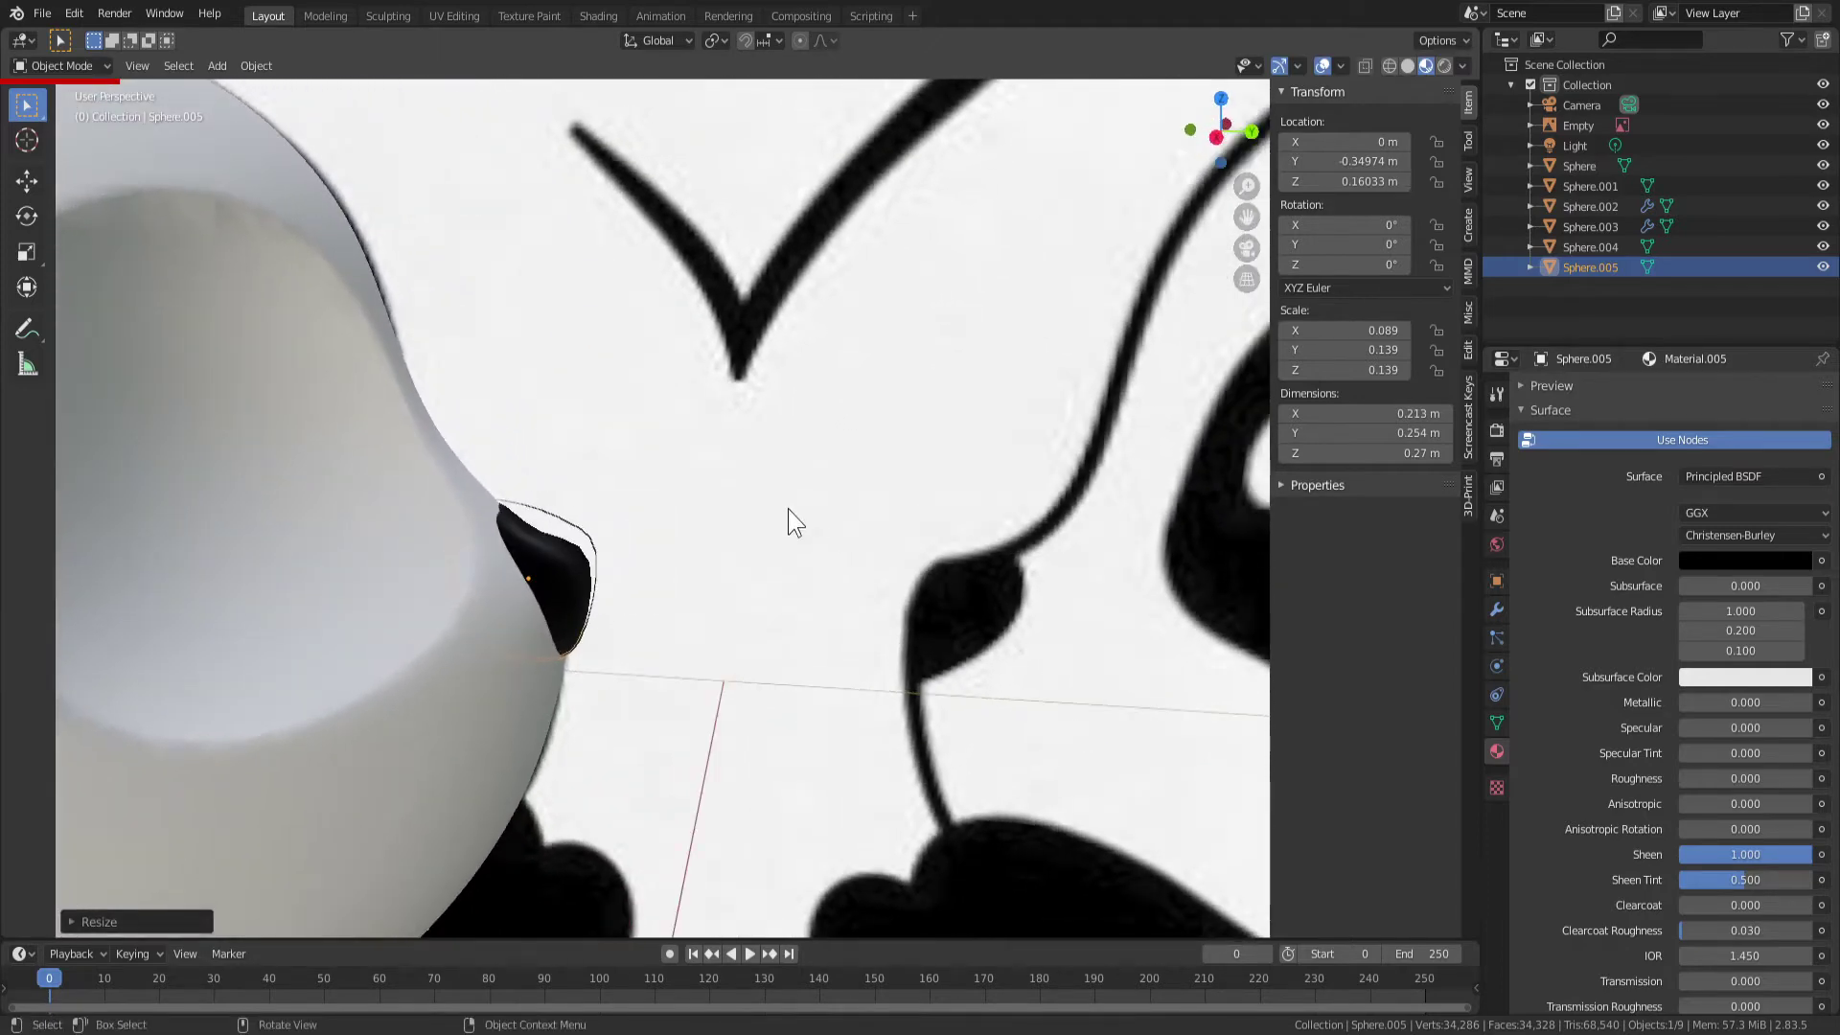
pyautogui.hotkey('ctrl', 's')
# Move the nose to X 0 m, check it from another angle, and save
pyautogui.press('g')
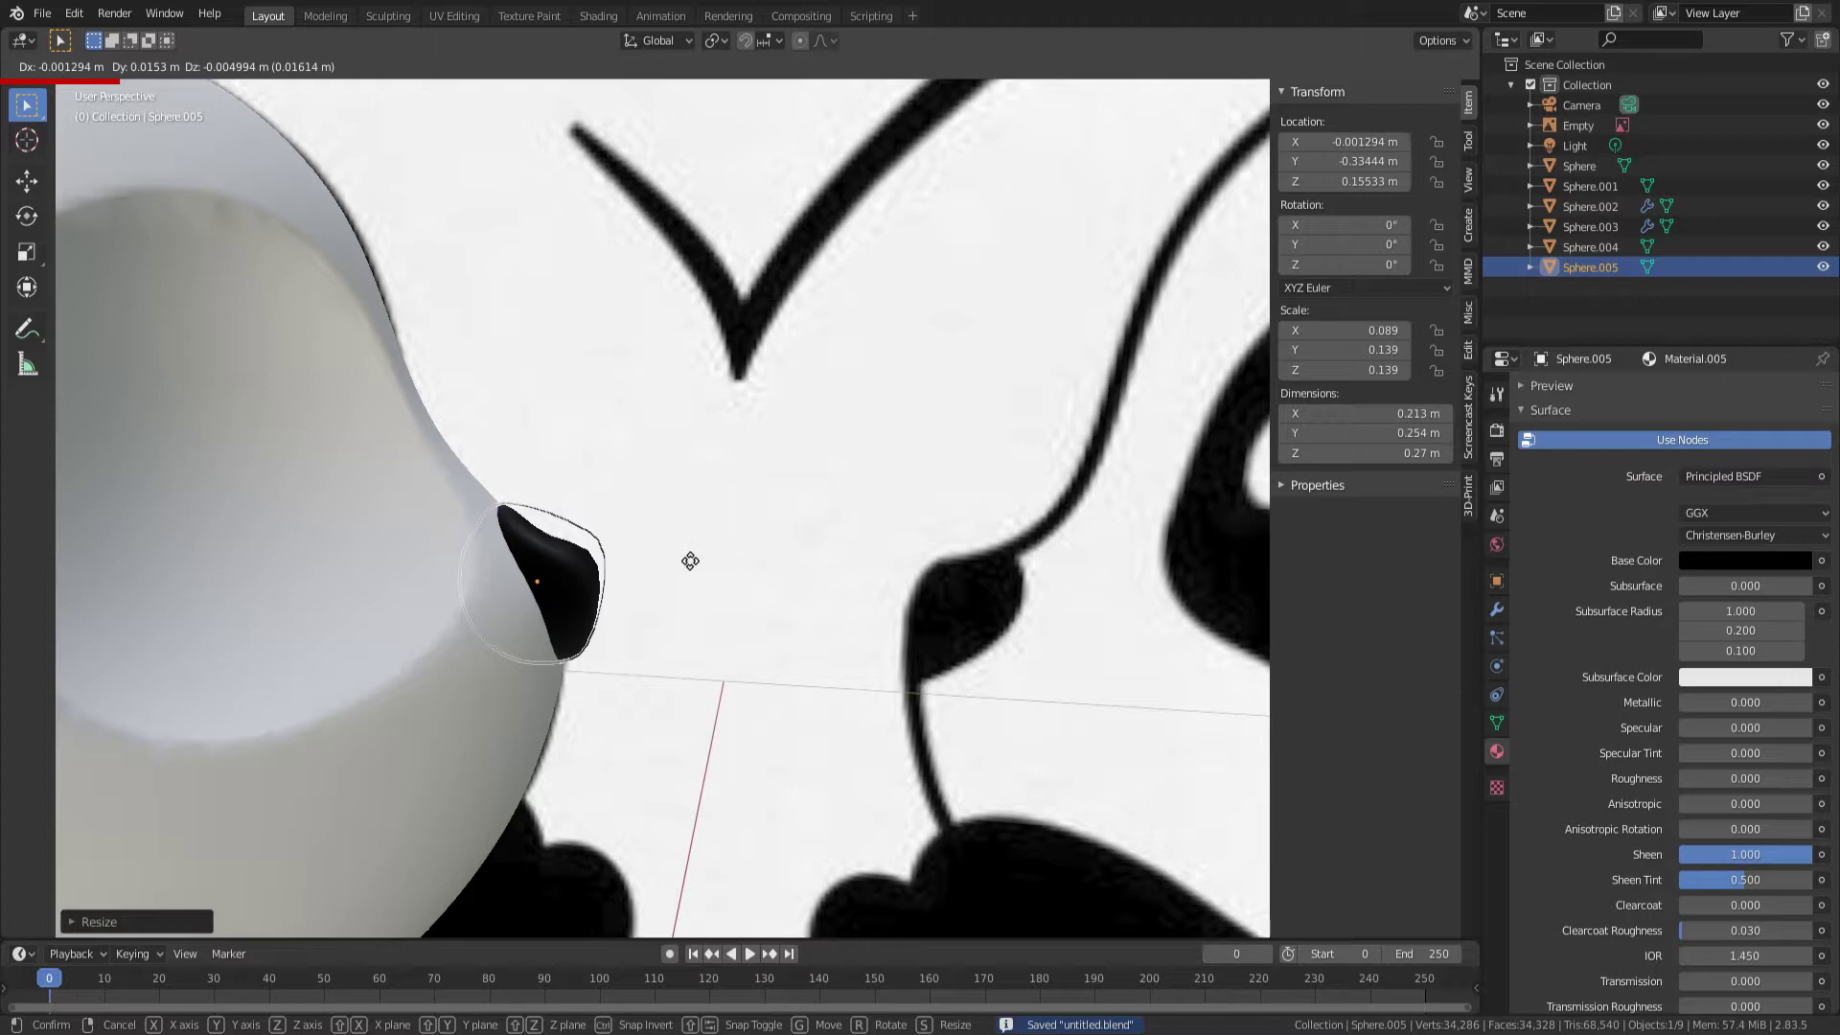
pyautogui.hotkey('shift', 'x')
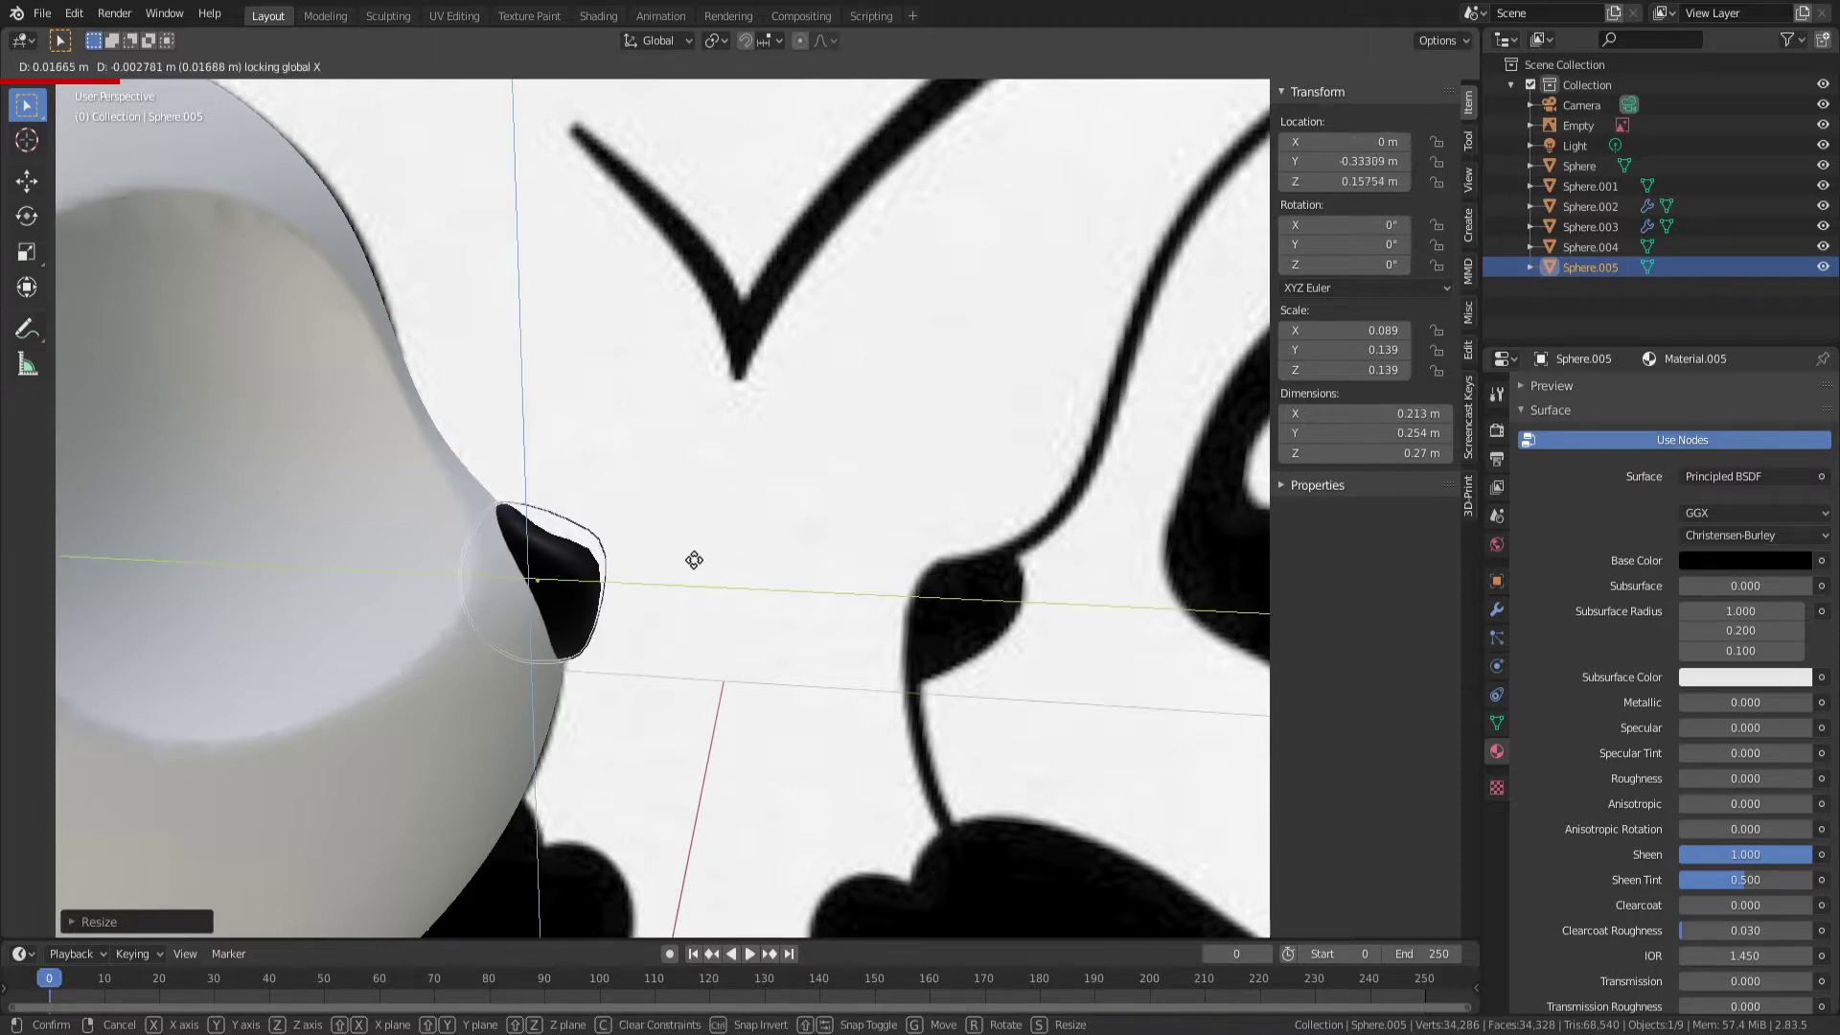
pyautogui.click(689, 560)
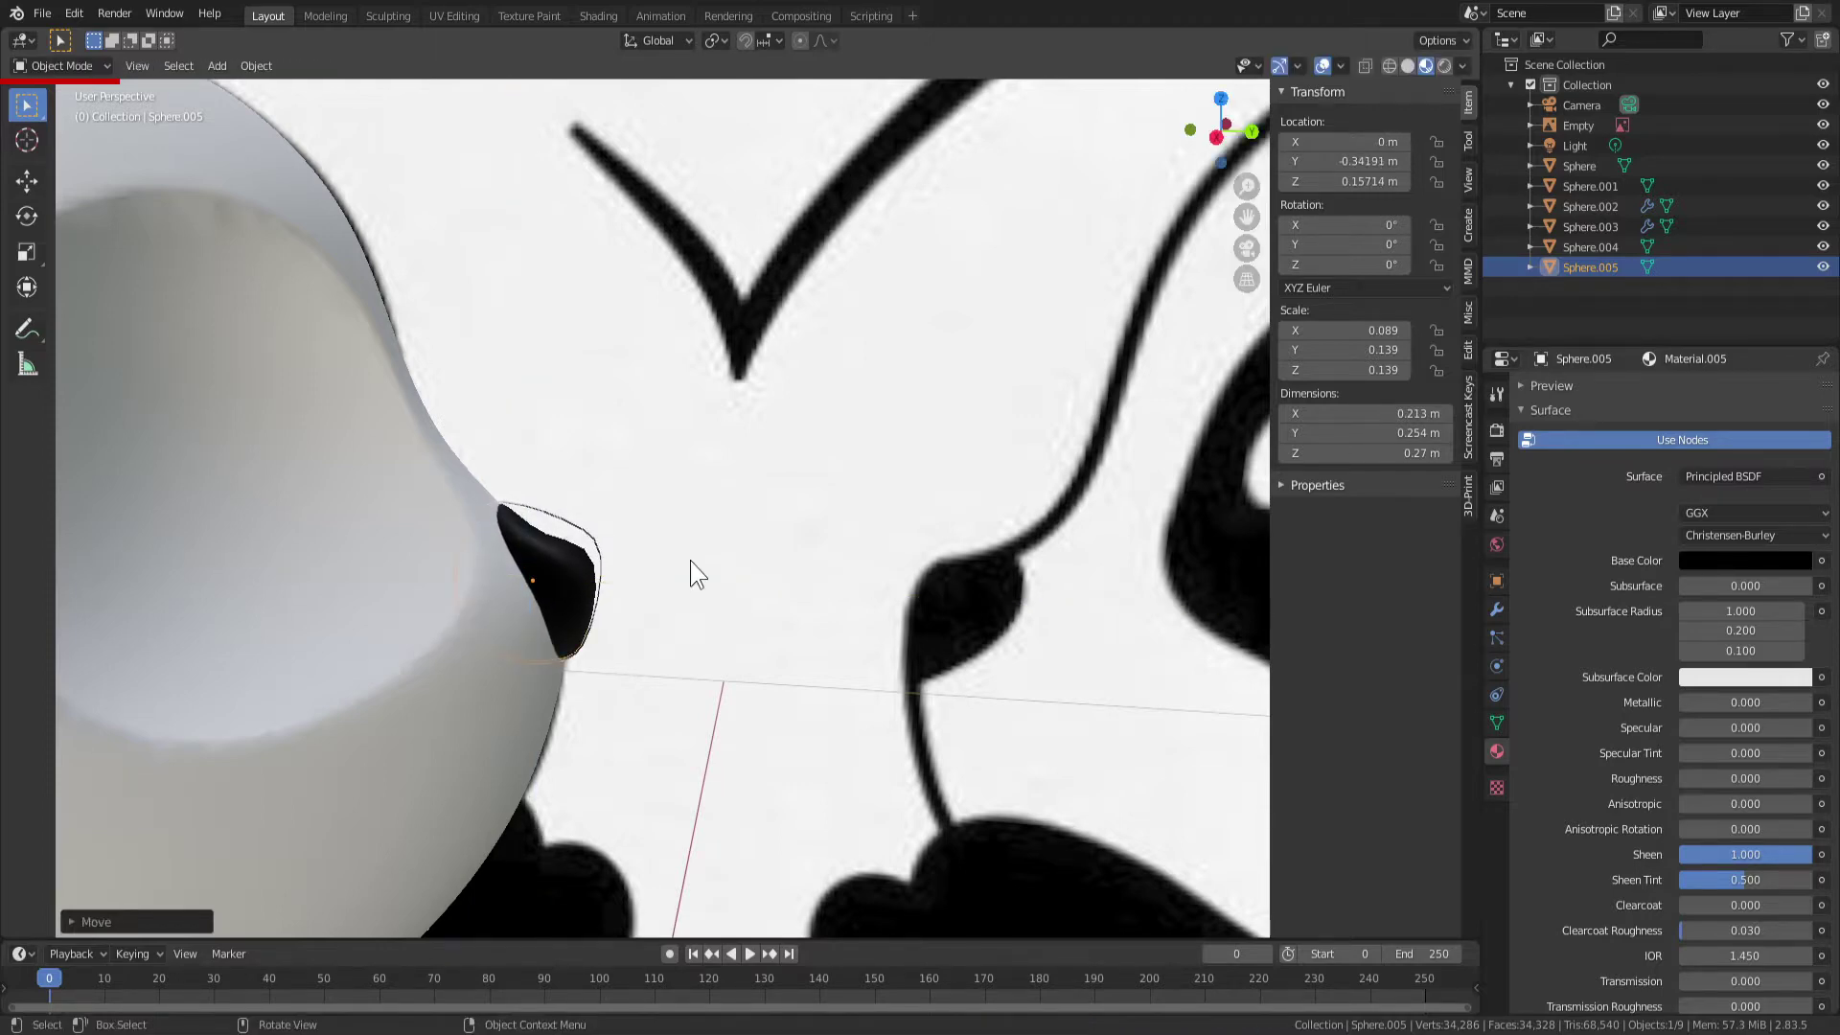
pyautogui.moveTo(690, 561)
pyautogui.mouseDown(button='middle')
pyautogui.moveTo(612, 467)
pyautogui.moveTo(654, 634)
pyautogui.mouseUp(button='middle')
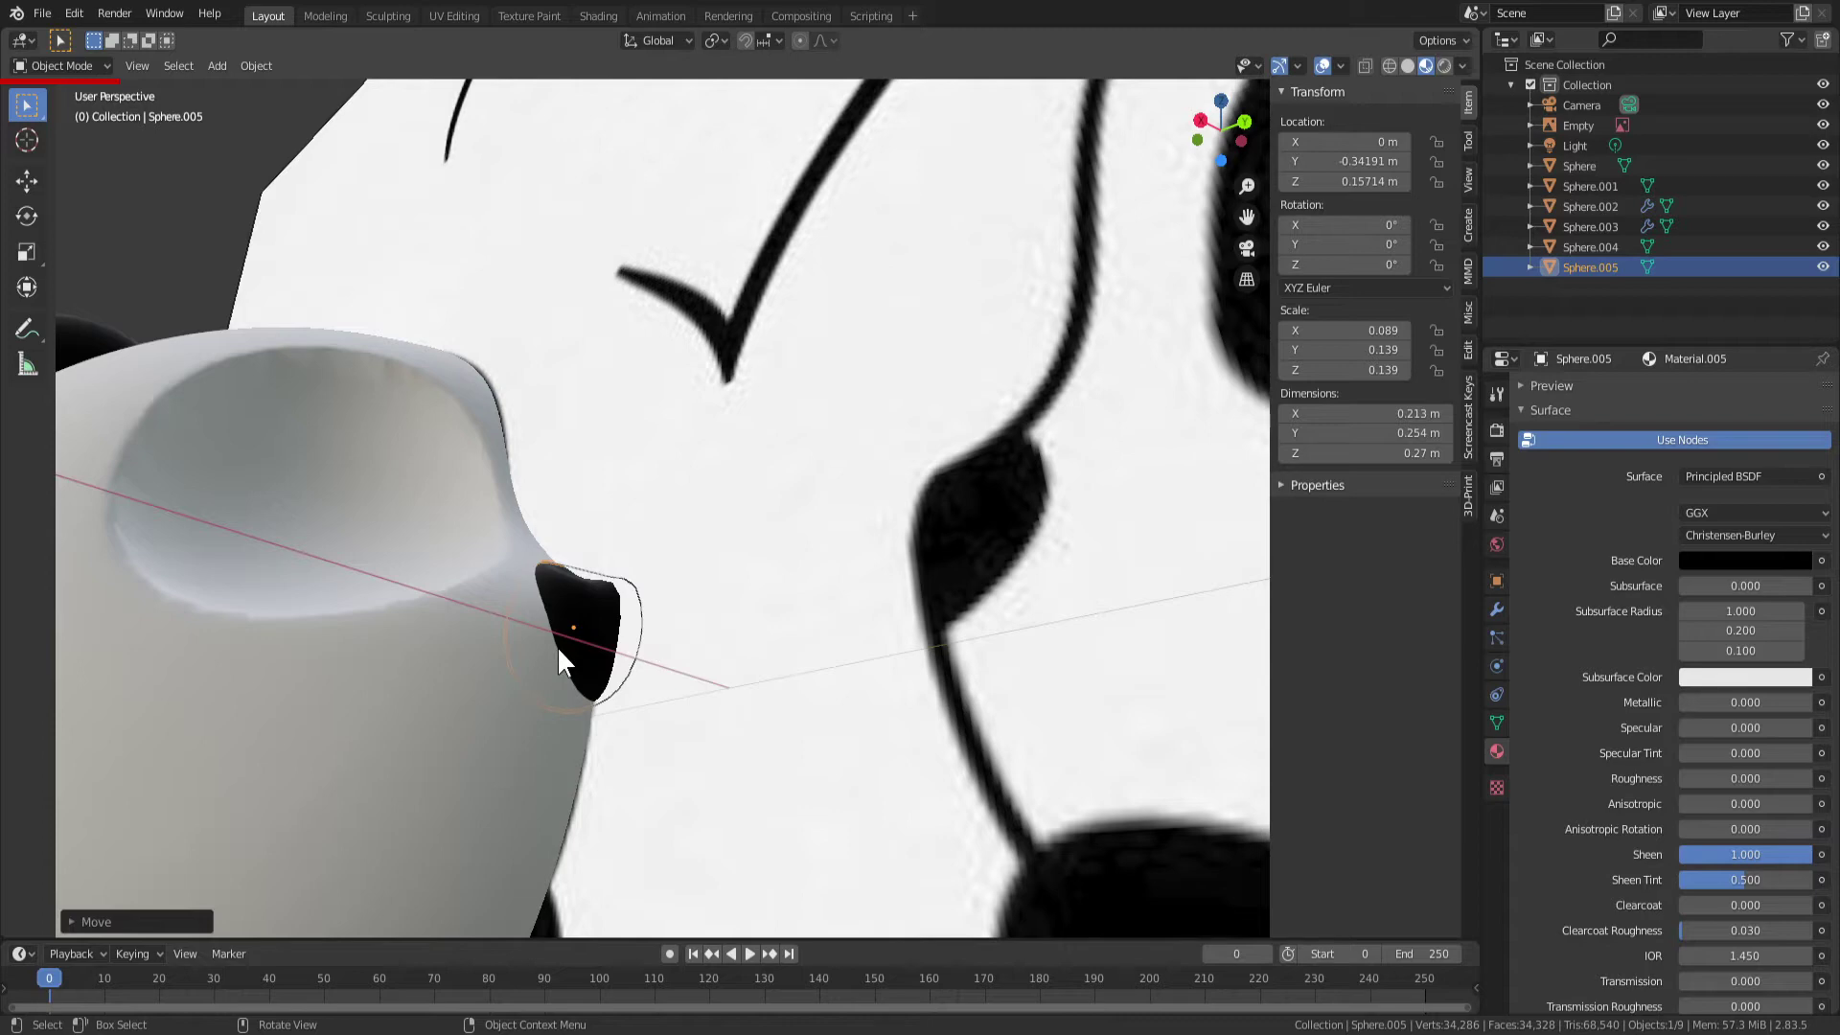
pyautogui.hotkey('ctrl', 's')
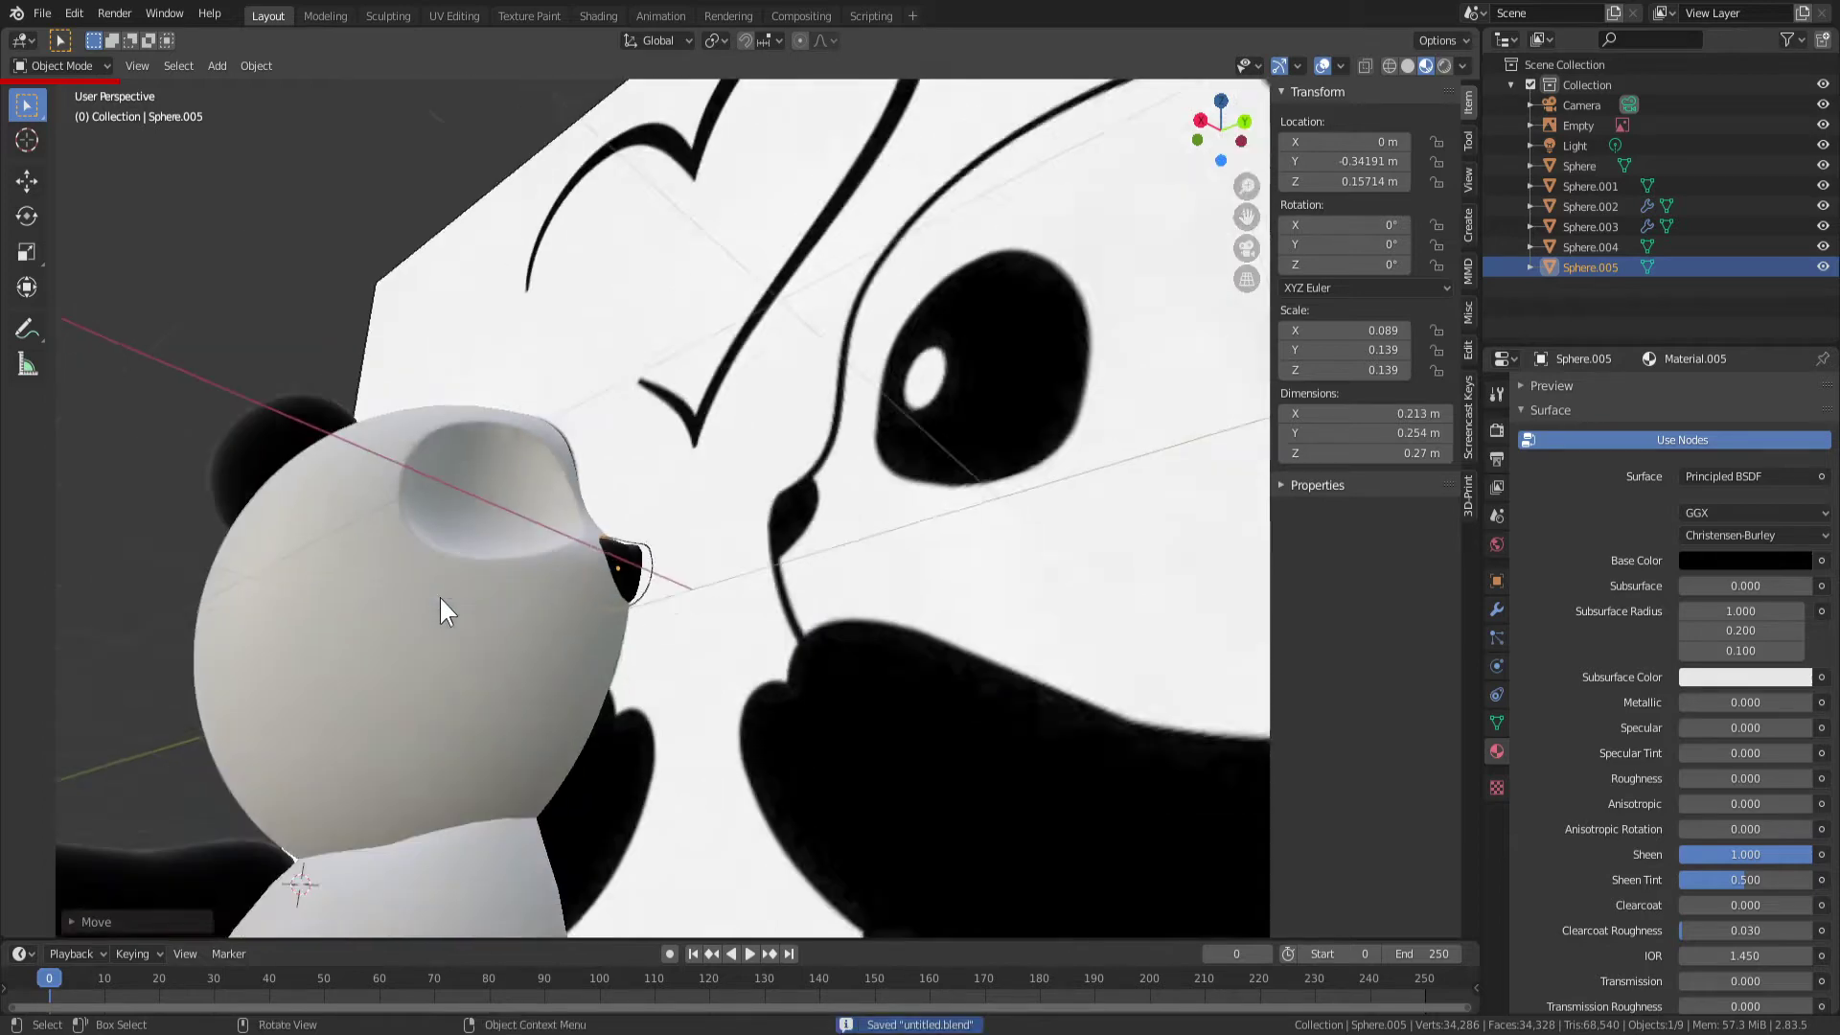
pyautogui.scroll(-5, 556, 647)
pyautogui.moveTo(440, 598)
pyautogui.mouseDown(button='middle')
pyautogui.moveTo(565, 676)
pyautogui.moveTo(374, 383)
pyautogui.moveTo(573, 433)
pyautogui.mouseUp(button='middle')
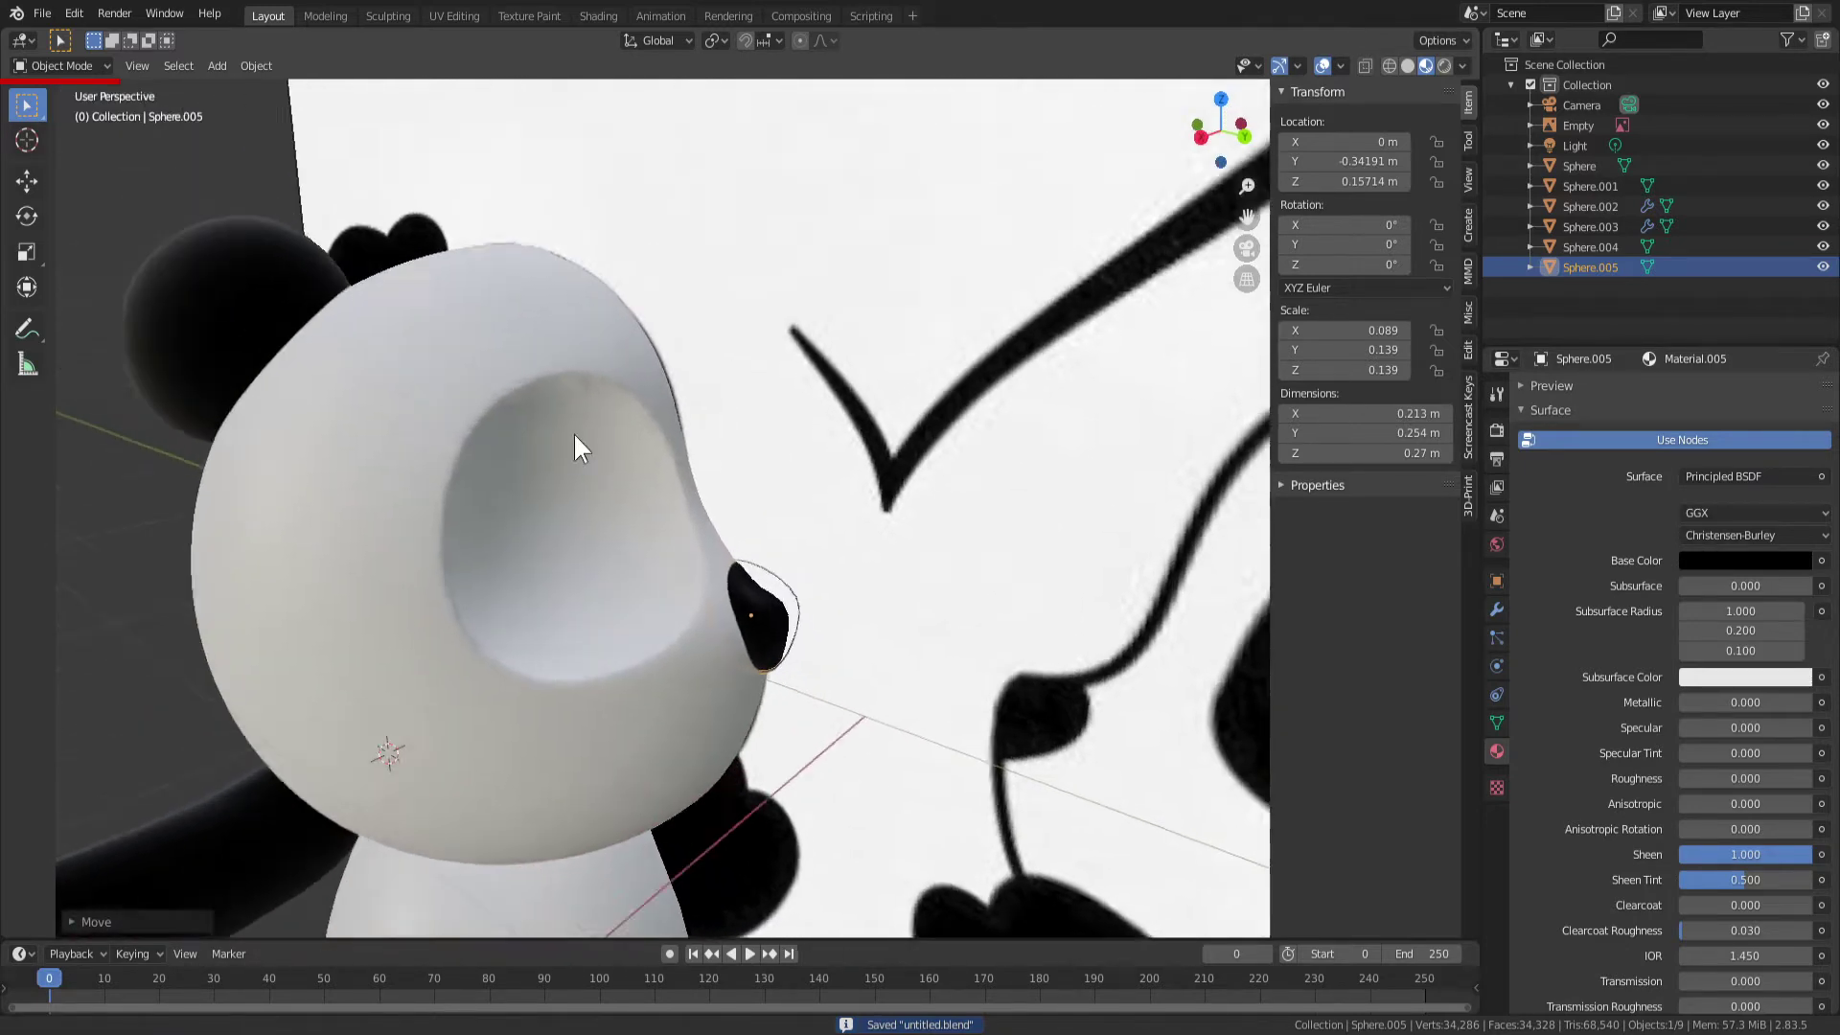
pyautogui.scroll(3, 574, 433)
# Select the head Sphere and enter Edit Mode, zooming toward the eye socket
pyautogui.click(572, 539)
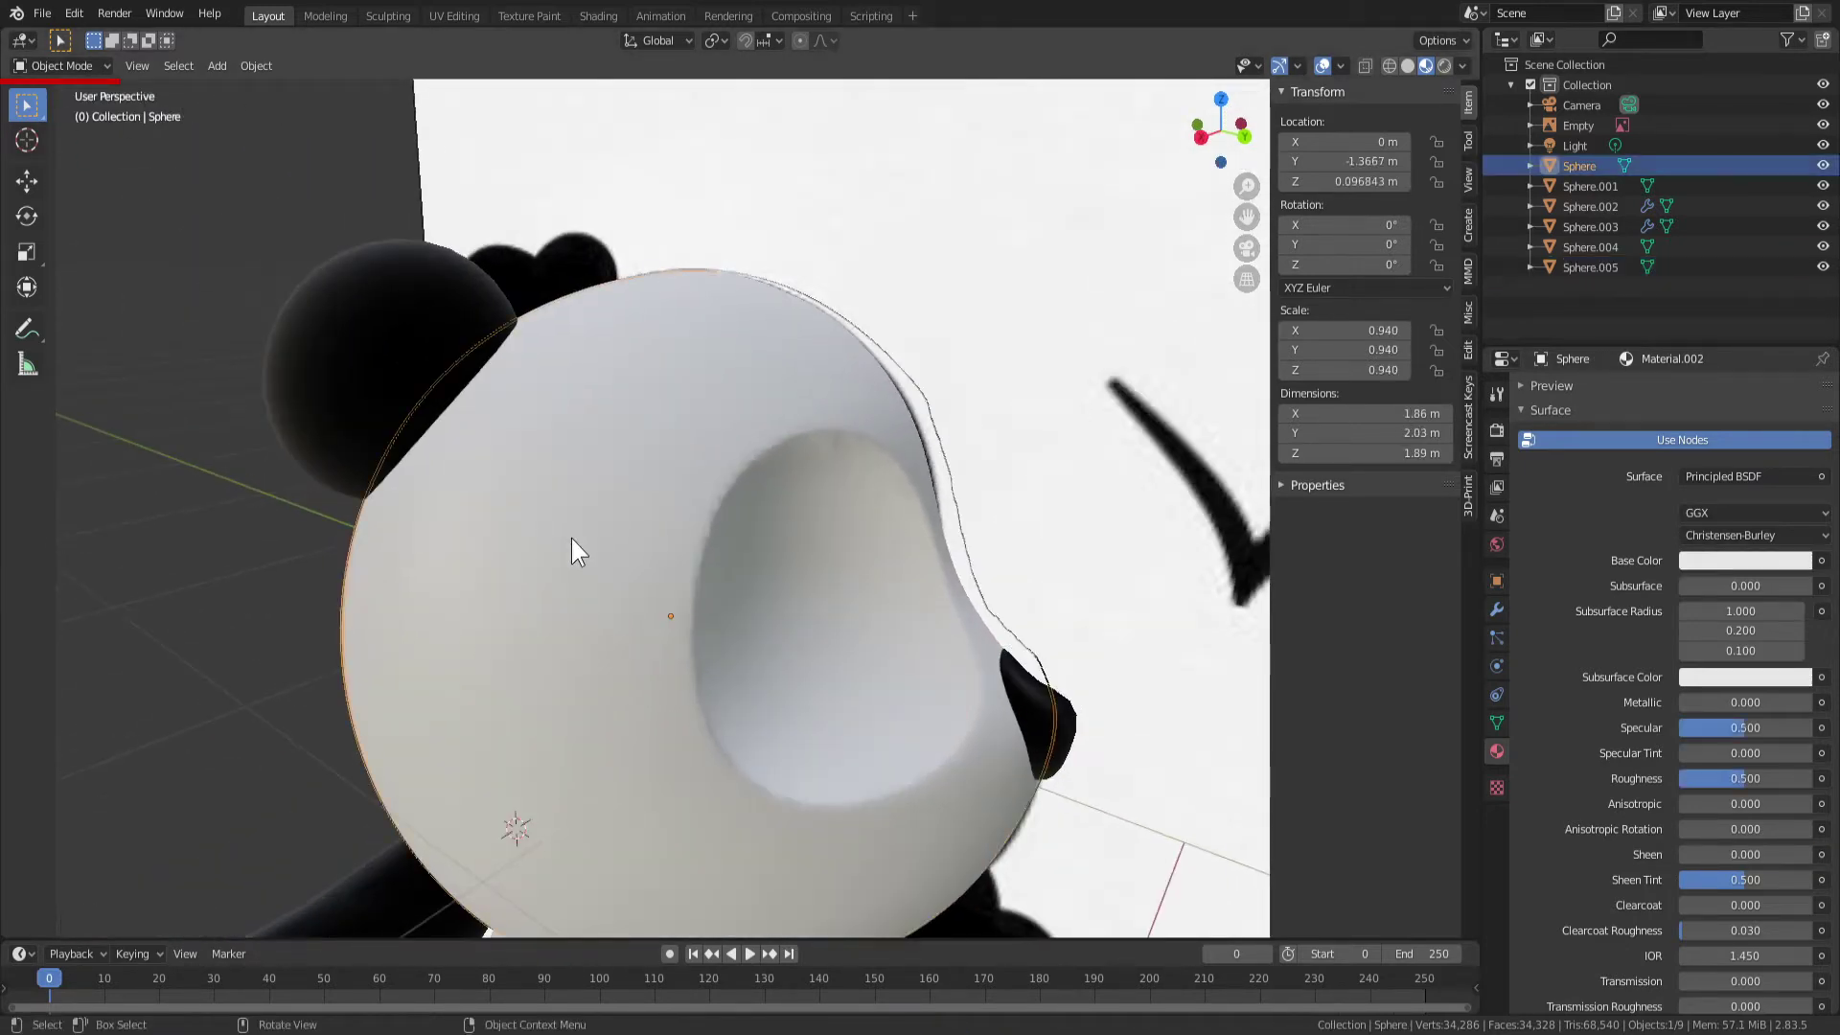
pyautogui.press('Tab')
pyautogui.scroll(2, 575, 498)
pyautogui.moveTo(575, 499); pyautogui.dragTo(626, 447, button='middle')
pyautogui.scroll(3, 627, 447)
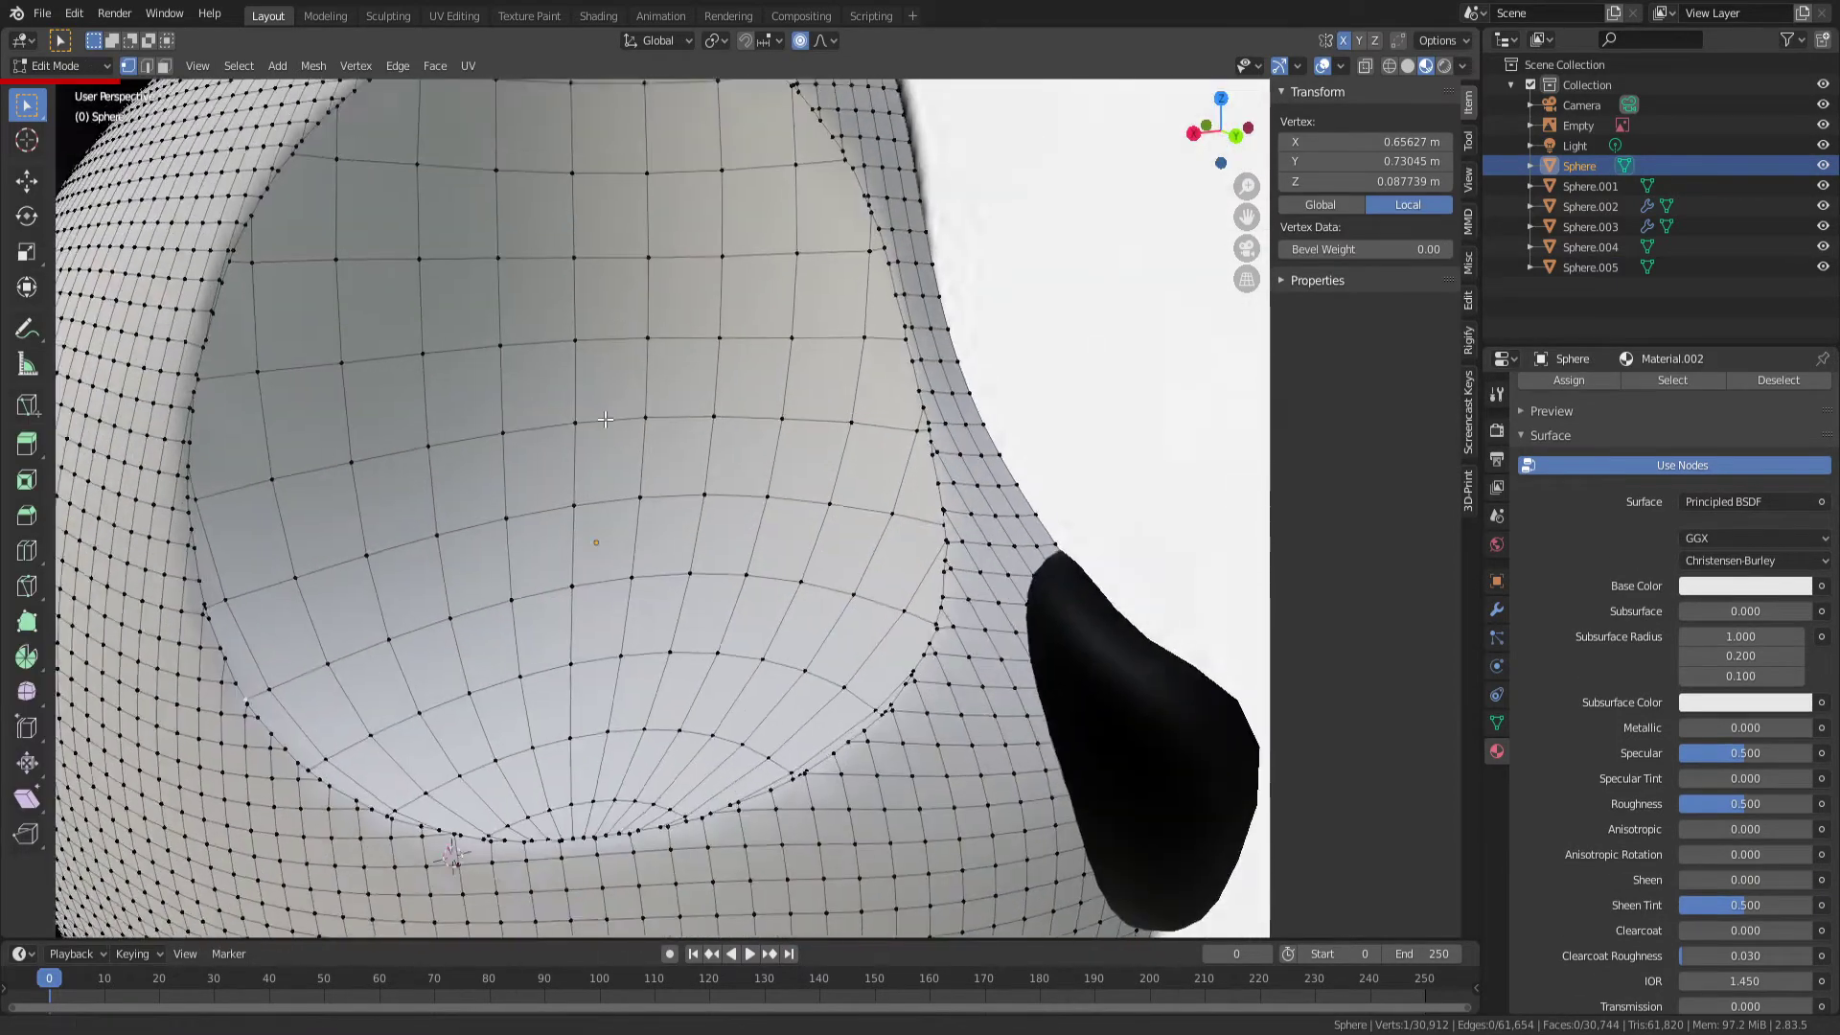
pyautogui.scroll(2, 626, 446)
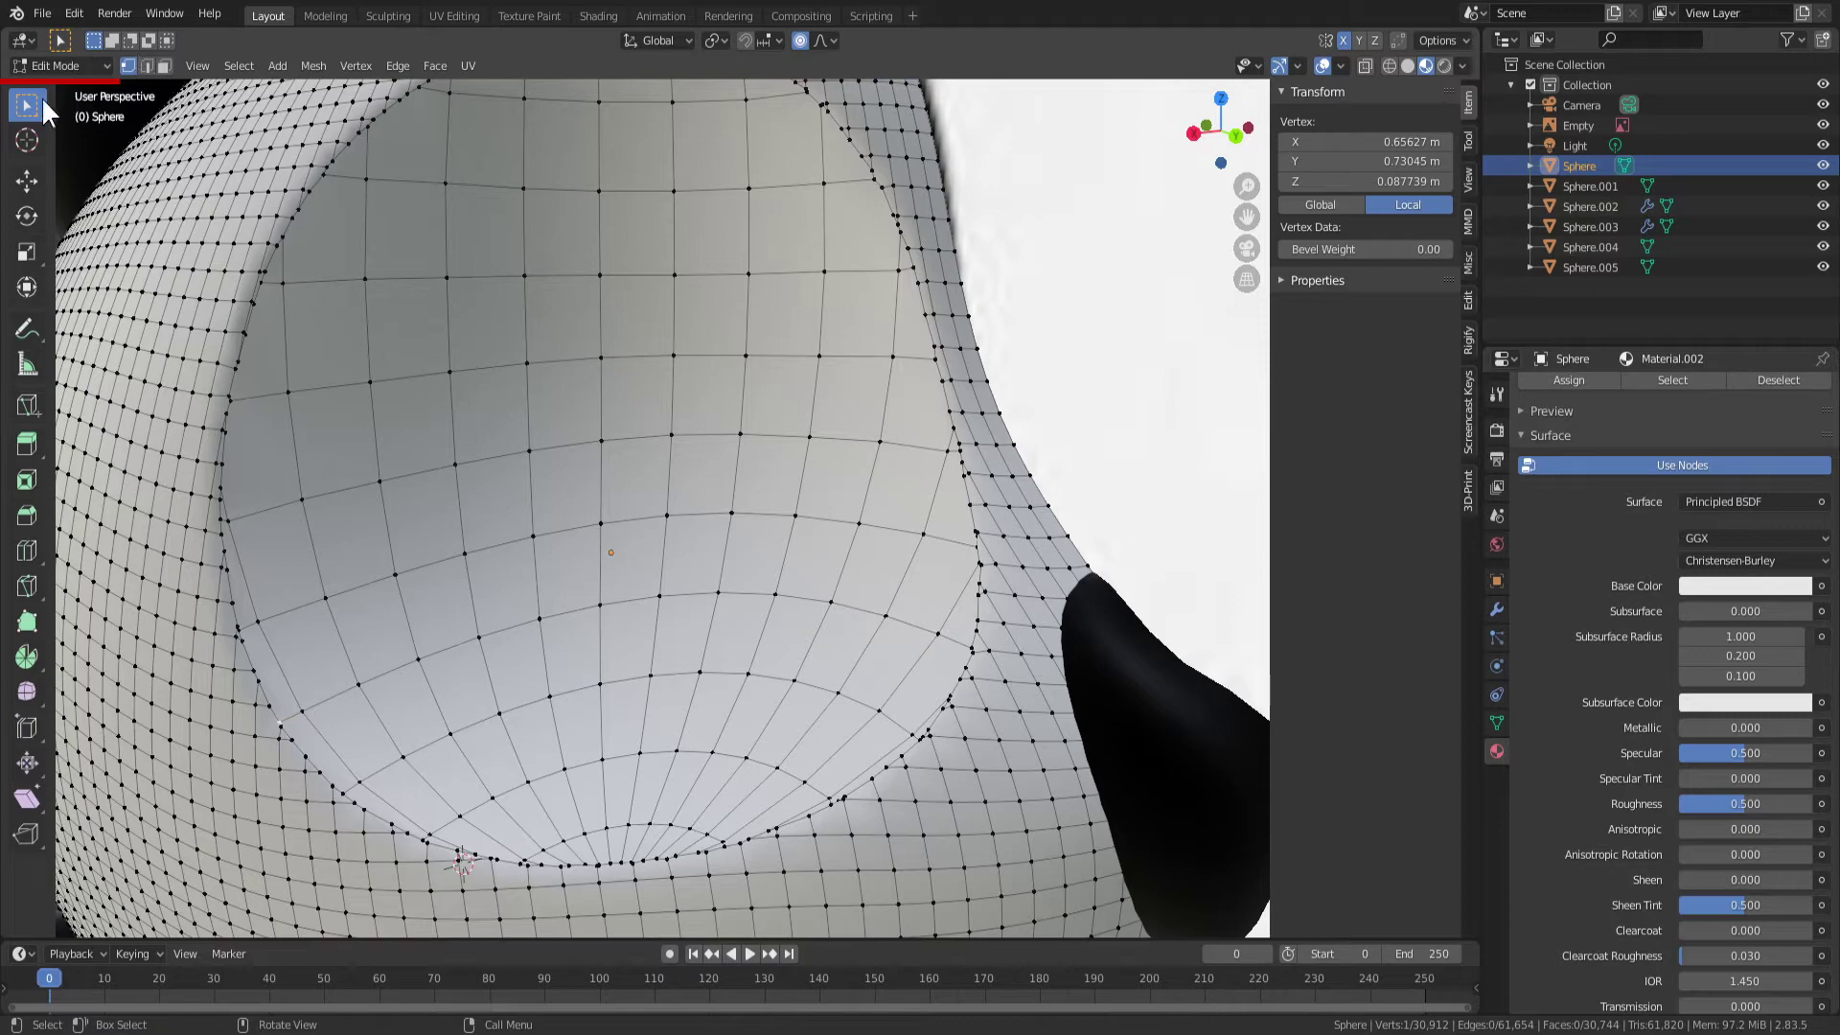
# Switch to Select Circle and pick vertices on the eye-socket bulge
pyautogui.moveTo(42, 95); pyautogui.dragTo(95, 184)
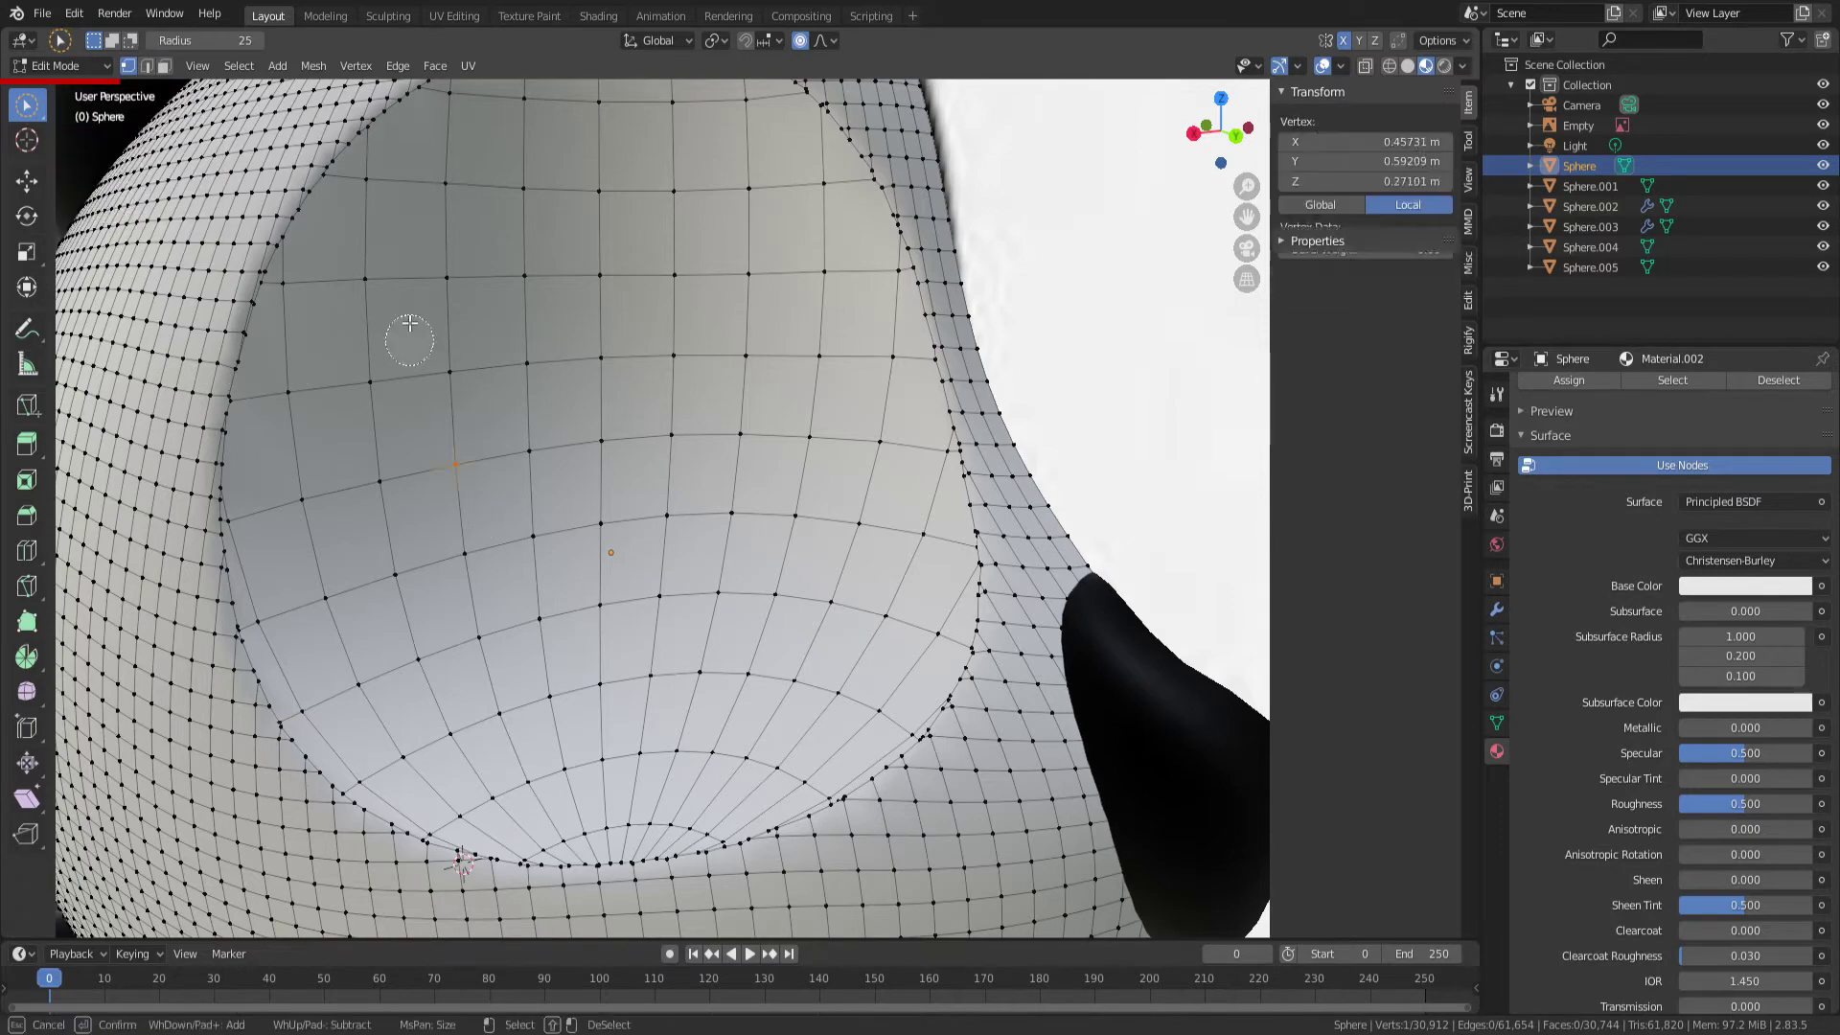
pyautogui.moveTo(409, 326); pyautogui.dragTo(368, 460)
pyautogui.moveTo(368, 460)
pyautogui.mouseDown(button='middle')
pyautogui.moveTo(575, 410)
pyautogui.moveTo(296, 485)
pyautogui.moveTo(594, 412)
pyautogui.mouseUp(button='middle')
pyautogui.click(764, 341)
pyautogui.moveTo(763, 341)
pyautogui.mouseDown(button='middle')
pyautogui.moveTo(776, 369)
pyautogui.moveTo(793, 354)
pyautogui.moveTo(731, 440)
pyautogui.mouseUp(button='middle')
pyautogui.keyDown('shift'); pyautogui.click(723, 445); pyautogui.keyUp('shift')
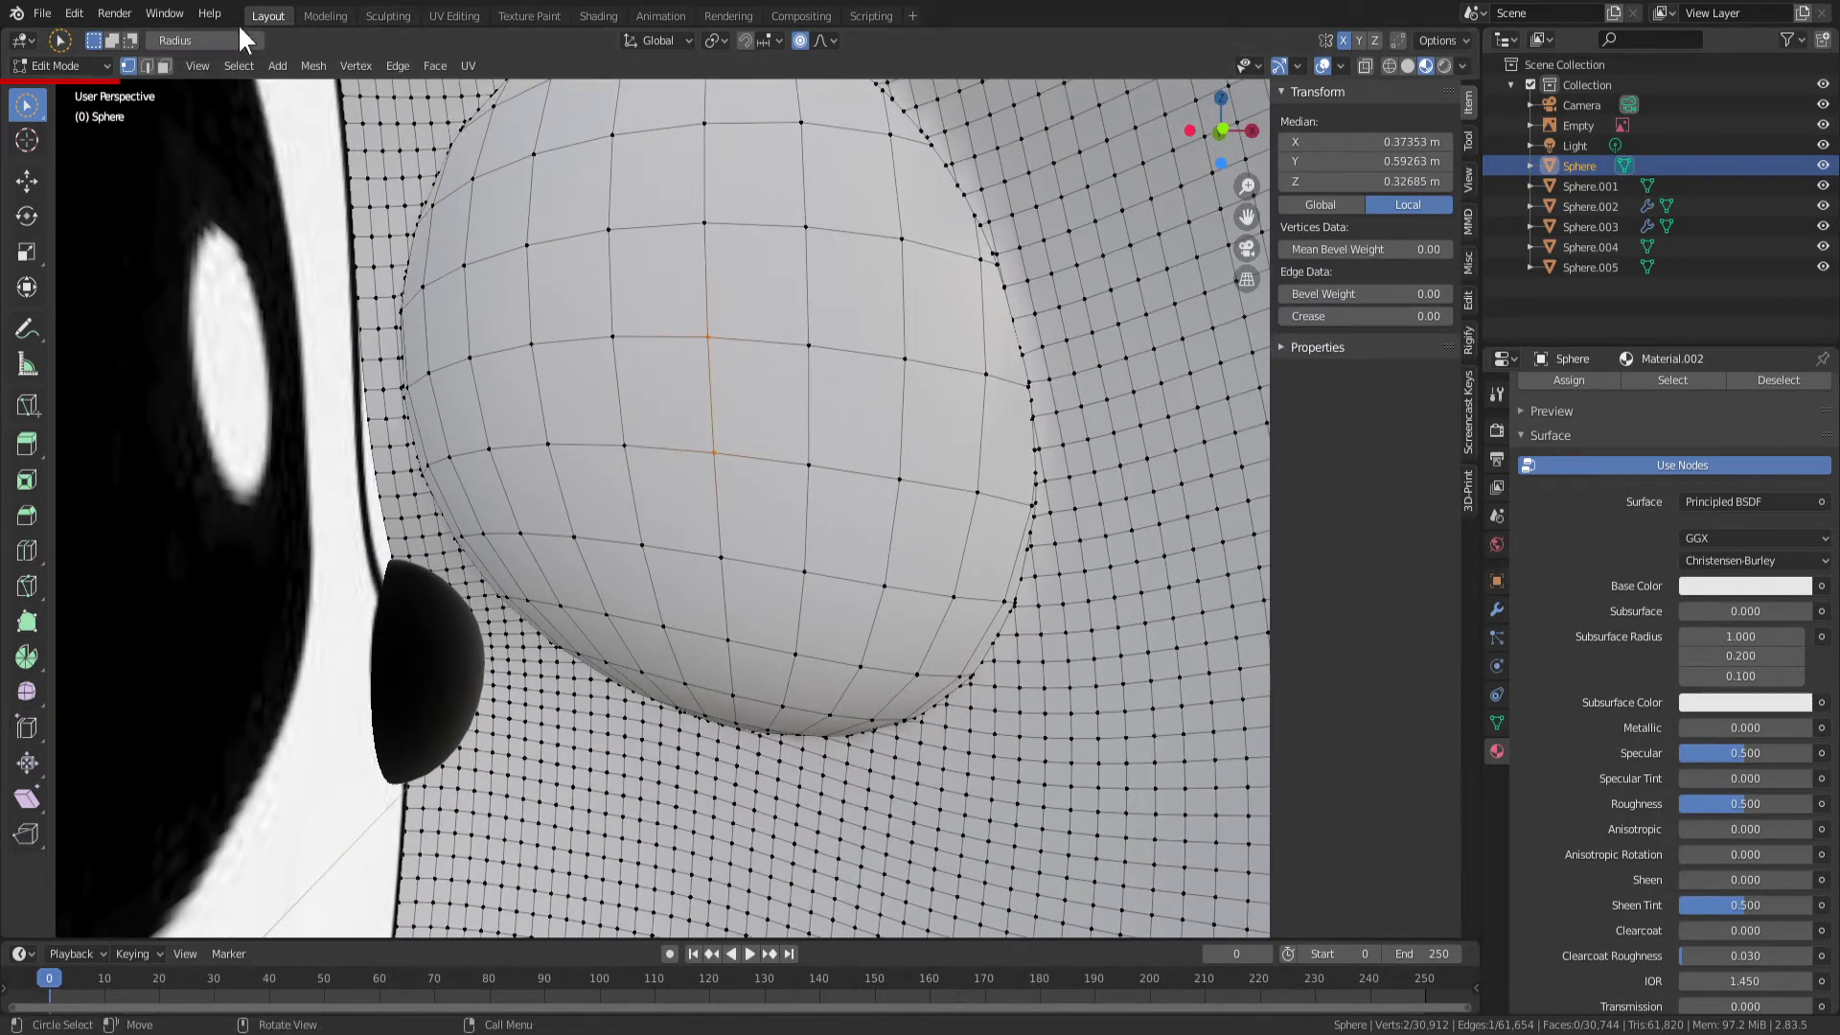
# Switch to face select and brush the first bulge faces into the selection
pyautogui.click(164, 65)
pyautogui.moveTo(764, 304); pyautogui.dragTo(683, 343)
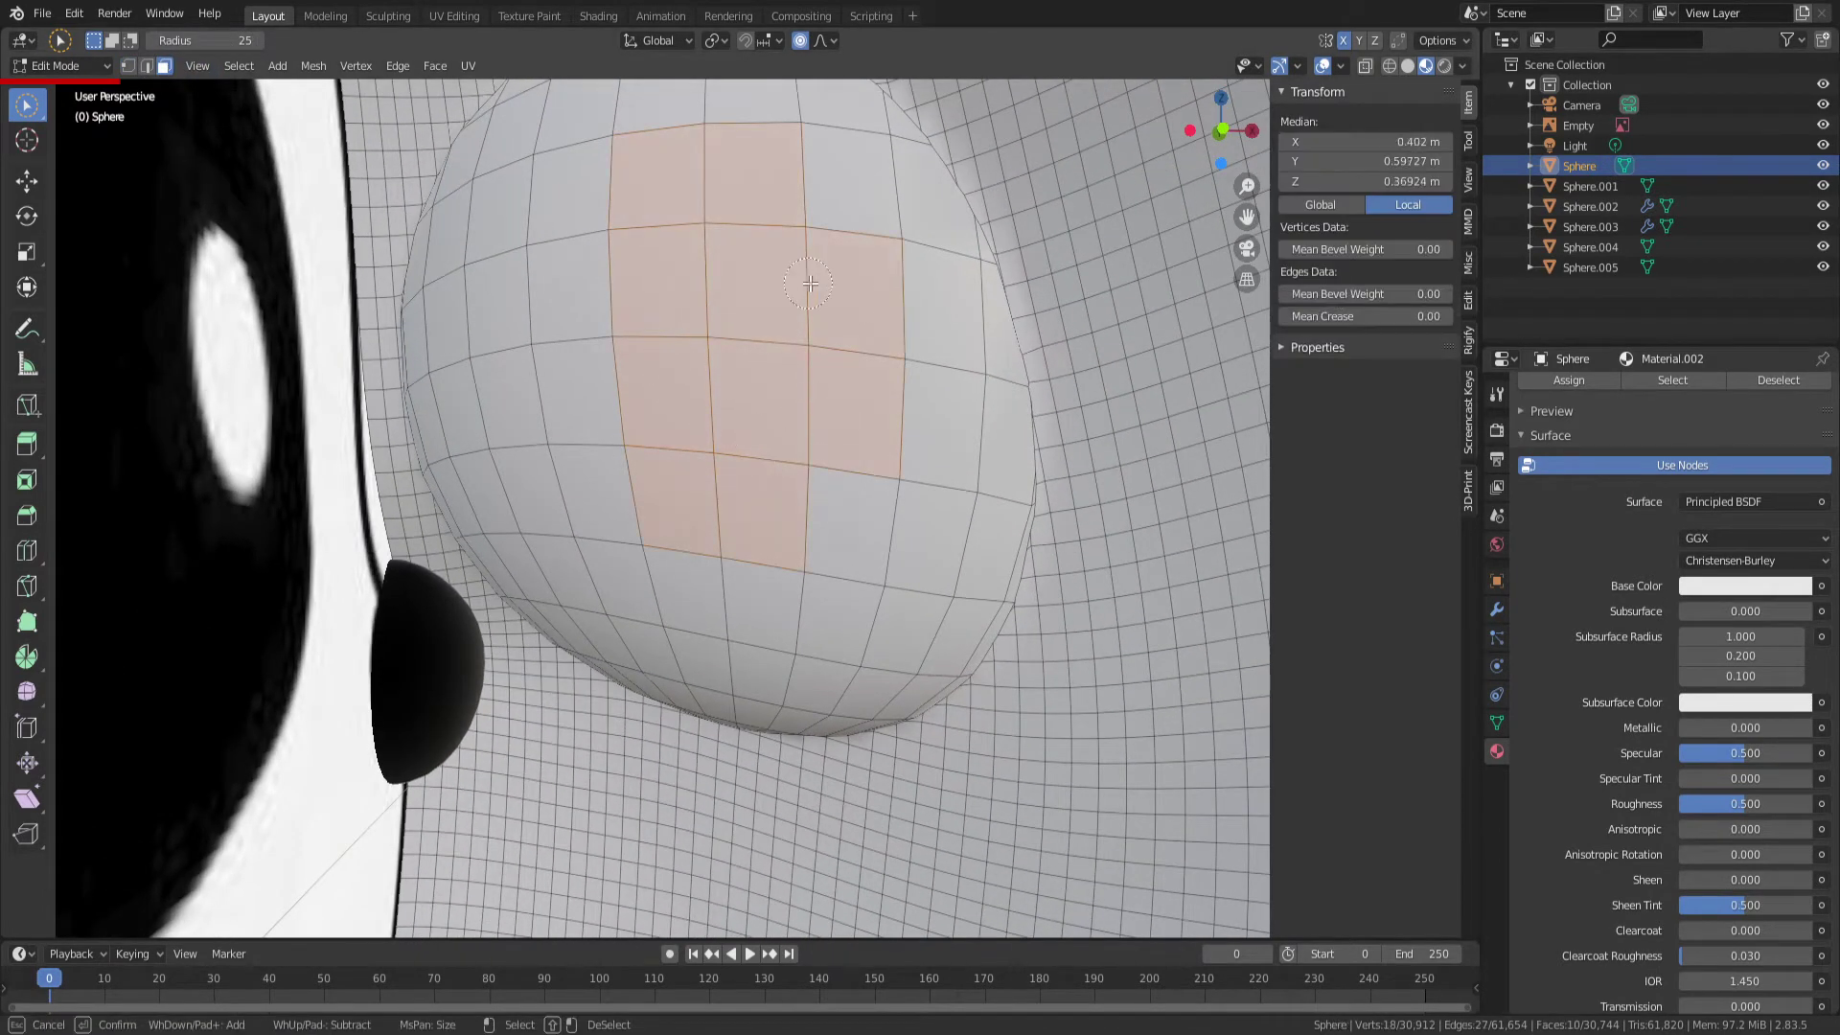
pyautogui.moveTo(896, 490); pyautogui.dragTo(810, 514)
pyautogui.moveTo(810, 513); pyautogui.dragTo(851, 458, button='middle')
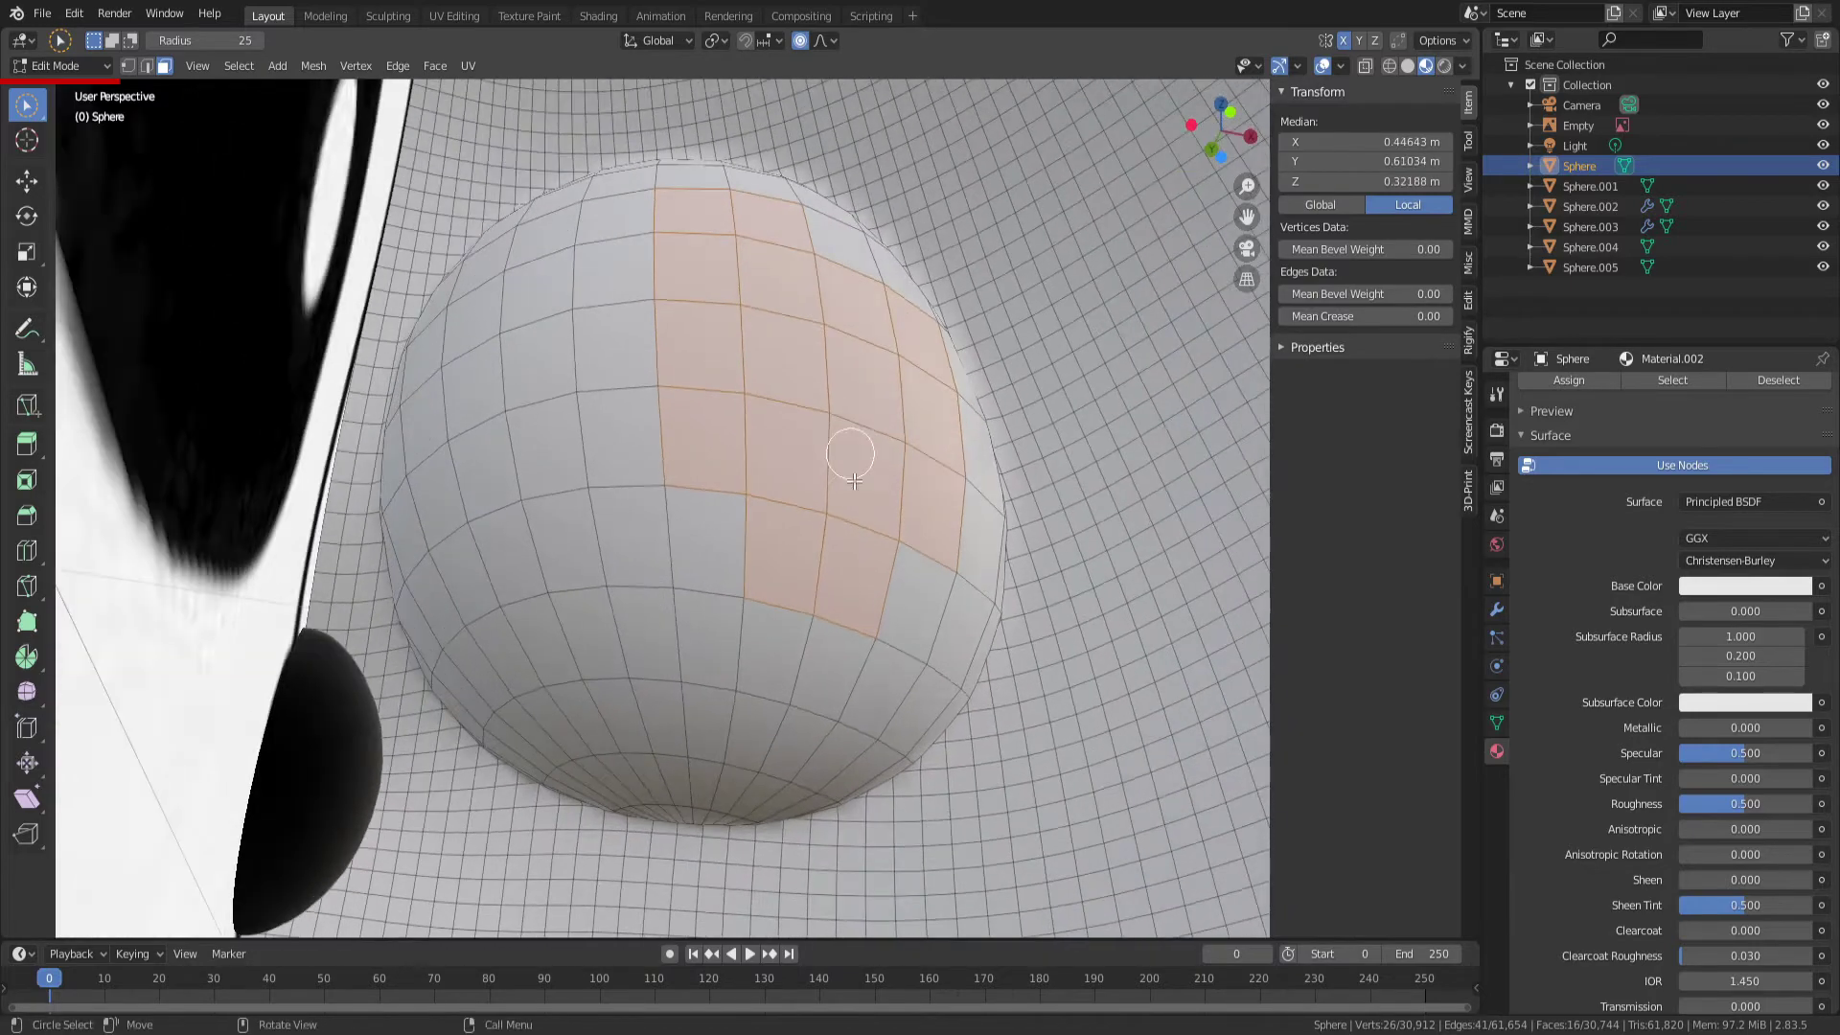
pyautogui.rightClick(900, 567)
pyautogui.moveTo(900, 567)
pyautogui.mouseDown(button='middle')
pyautogui.moveTo(631, 498)
pyautogui.moveTo(617, 464)
pyautogui.moveTo(801, 637)
pyautogui.mouseUp(button='middle')
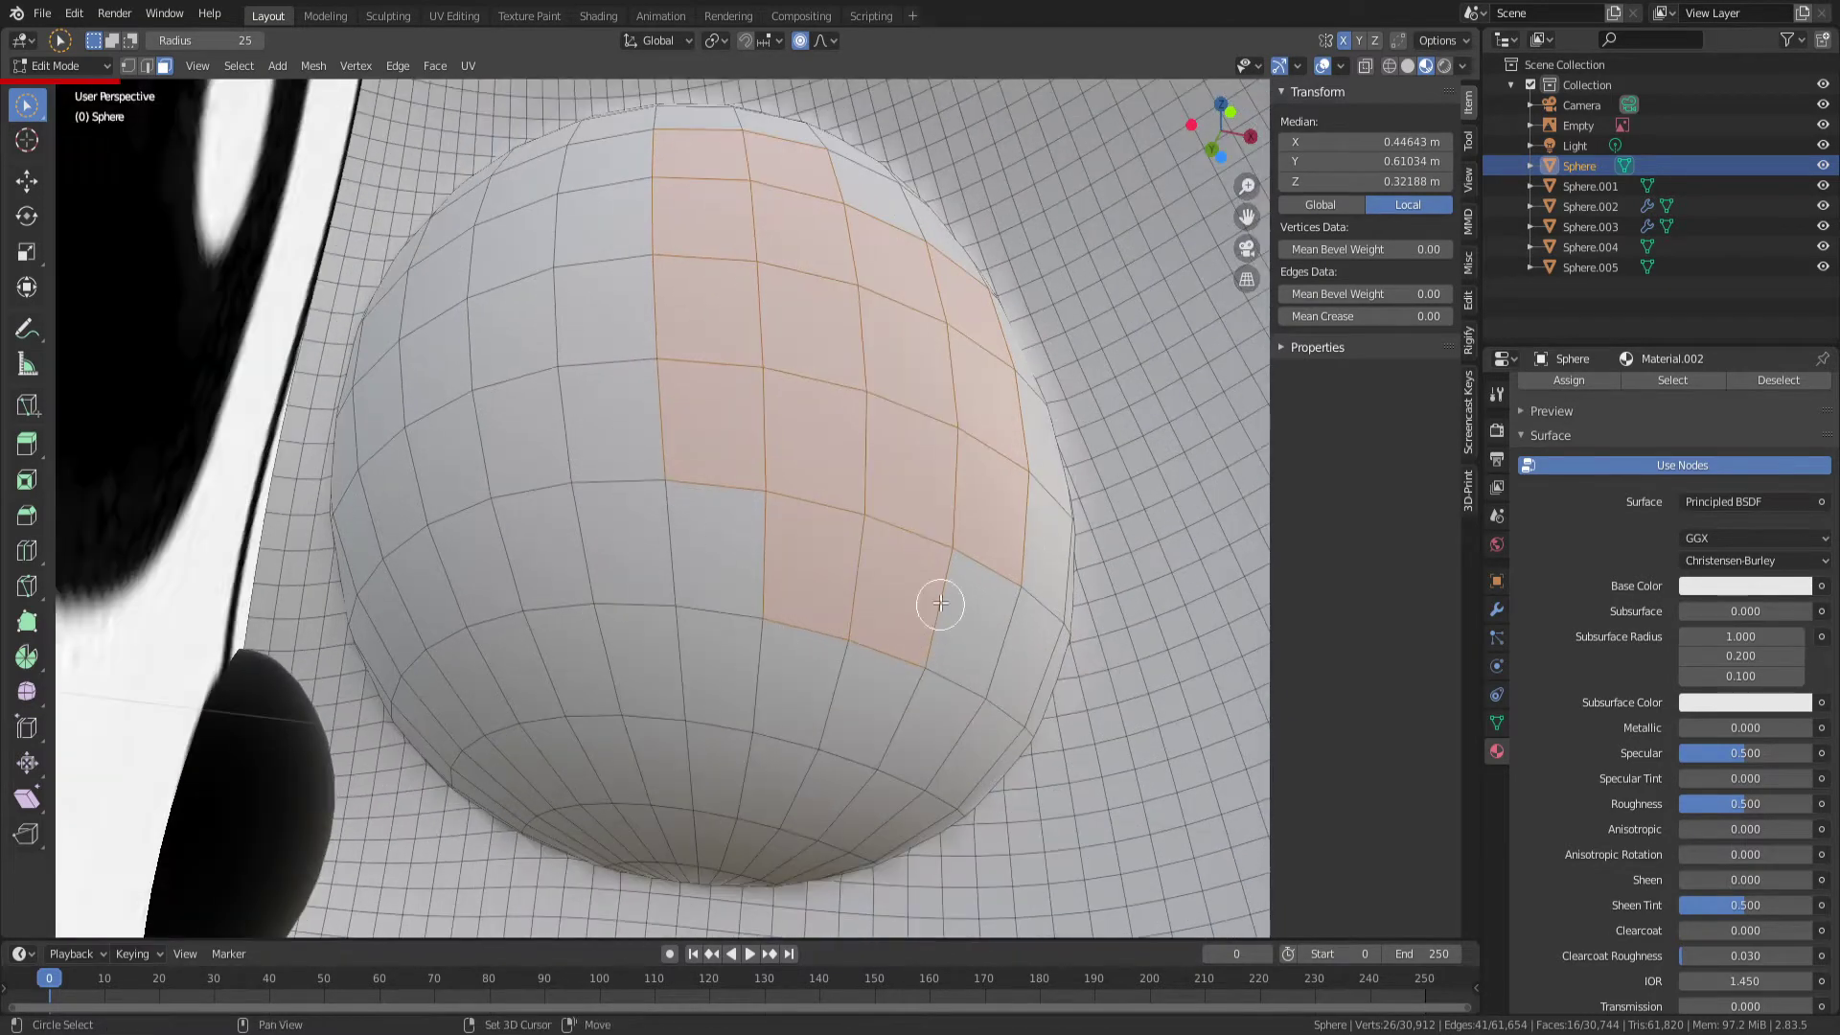
pyautogui.moveTo(936, 604)
pyautogui.mouseDown()
pyautogui.moveTo(897, 724)
pyautogui.moveTo(599, 758)
pyautogui.moveTo(412, 498)
pyautogui.moveTo(383, 623)
pyautogui.moveTo(540, 718)
pyautogui.mouseUp()
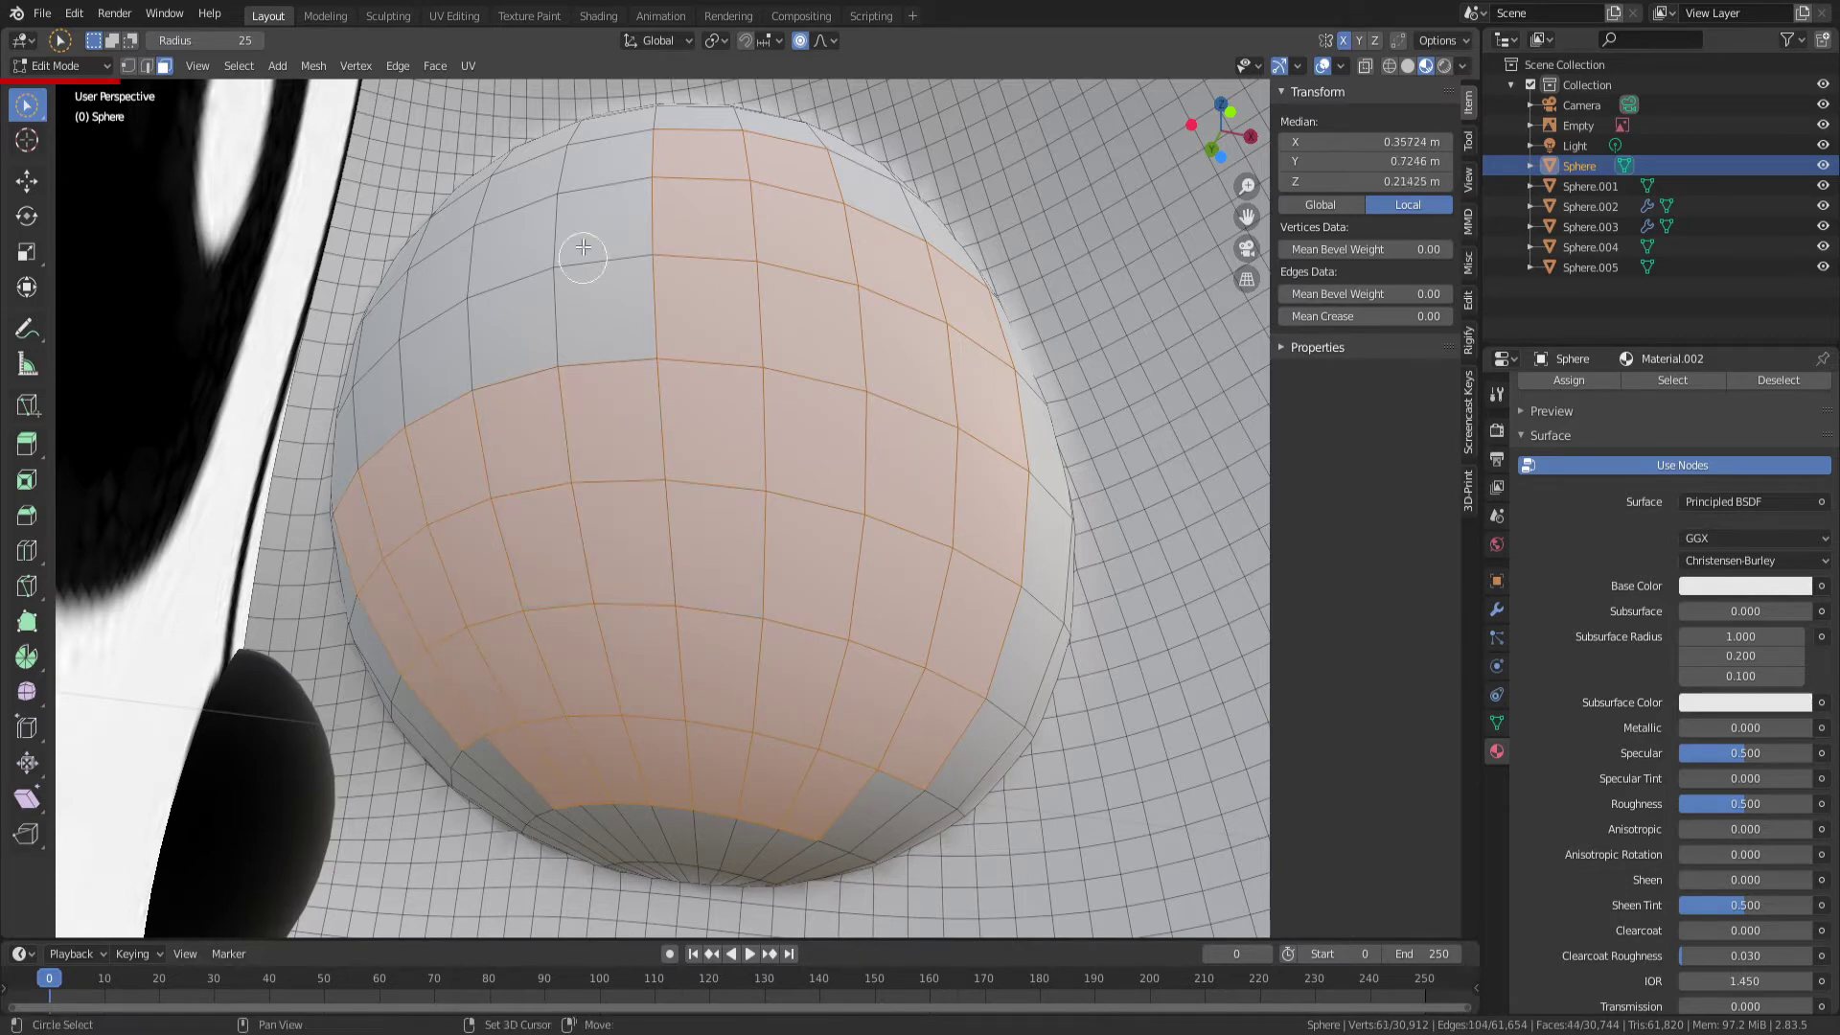
pyautogui.moveTo(596, 255); pyautogui.dragTo(648, 487, button='middle')
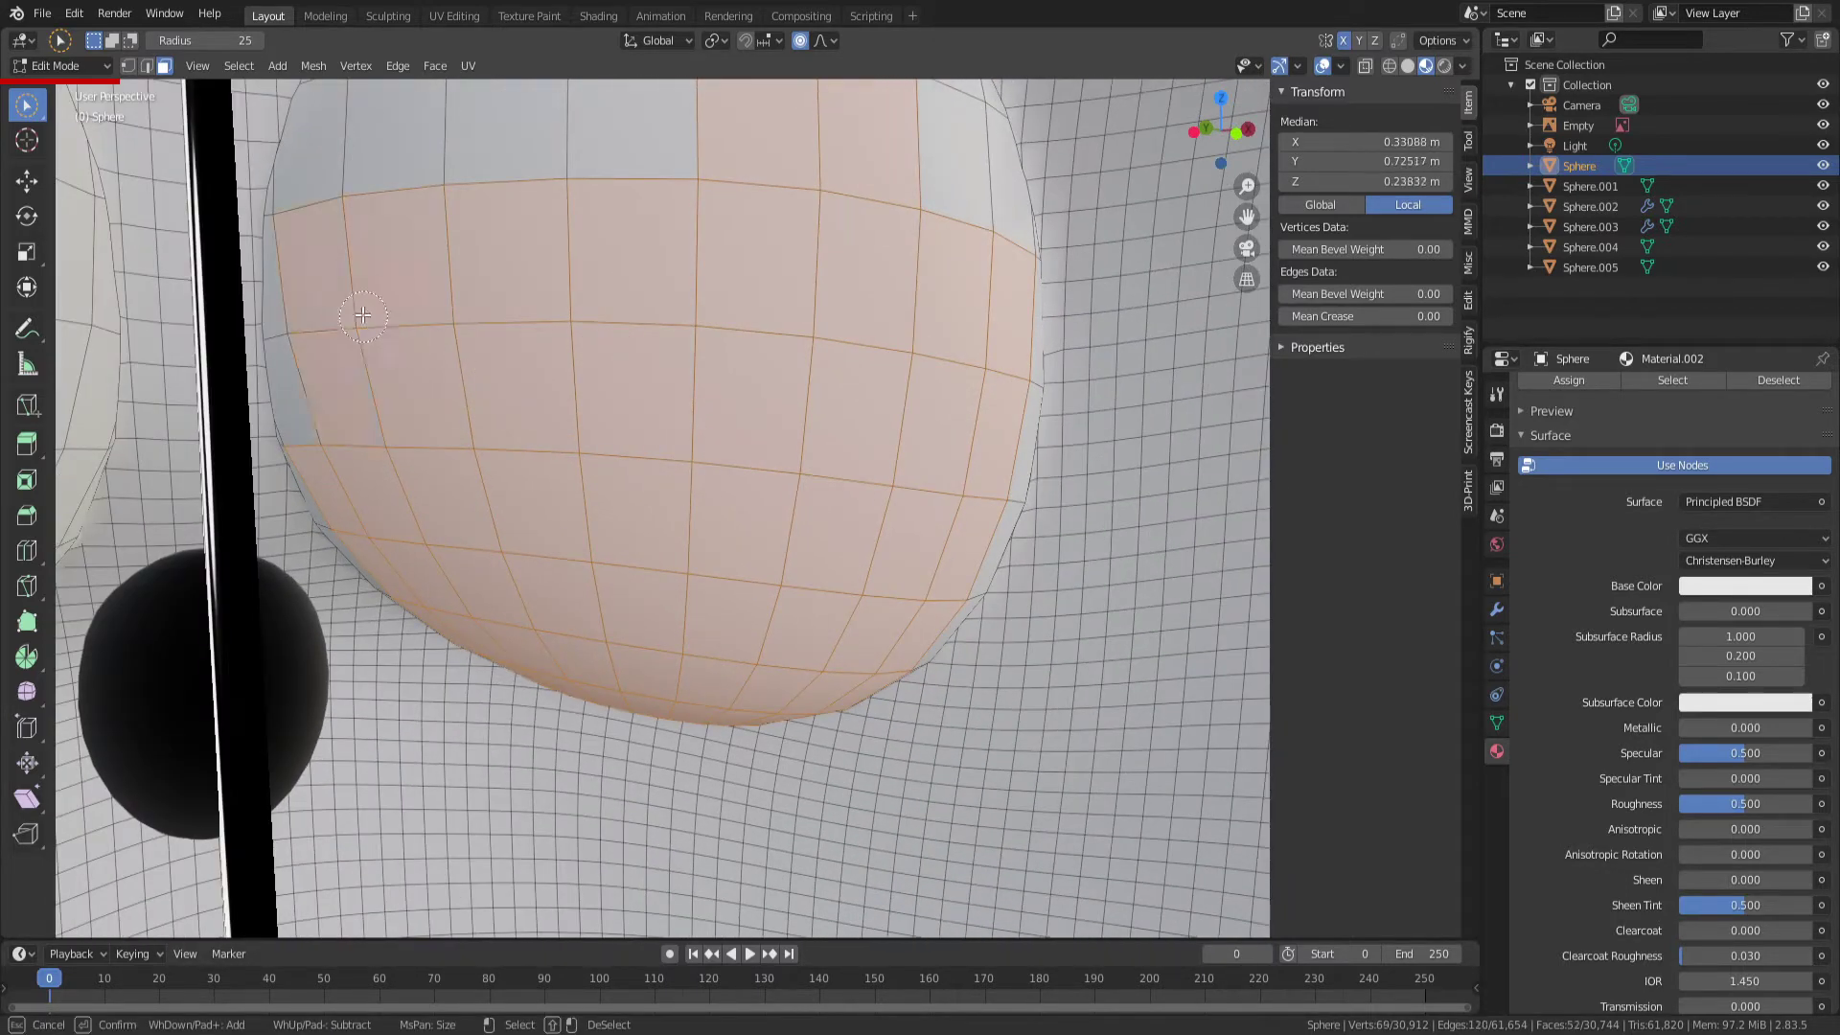
# Add more faces along the bulge's left edge and upper area
pyautogui.moveTo(331, 365); pyautogui.dragTo(309, 370)
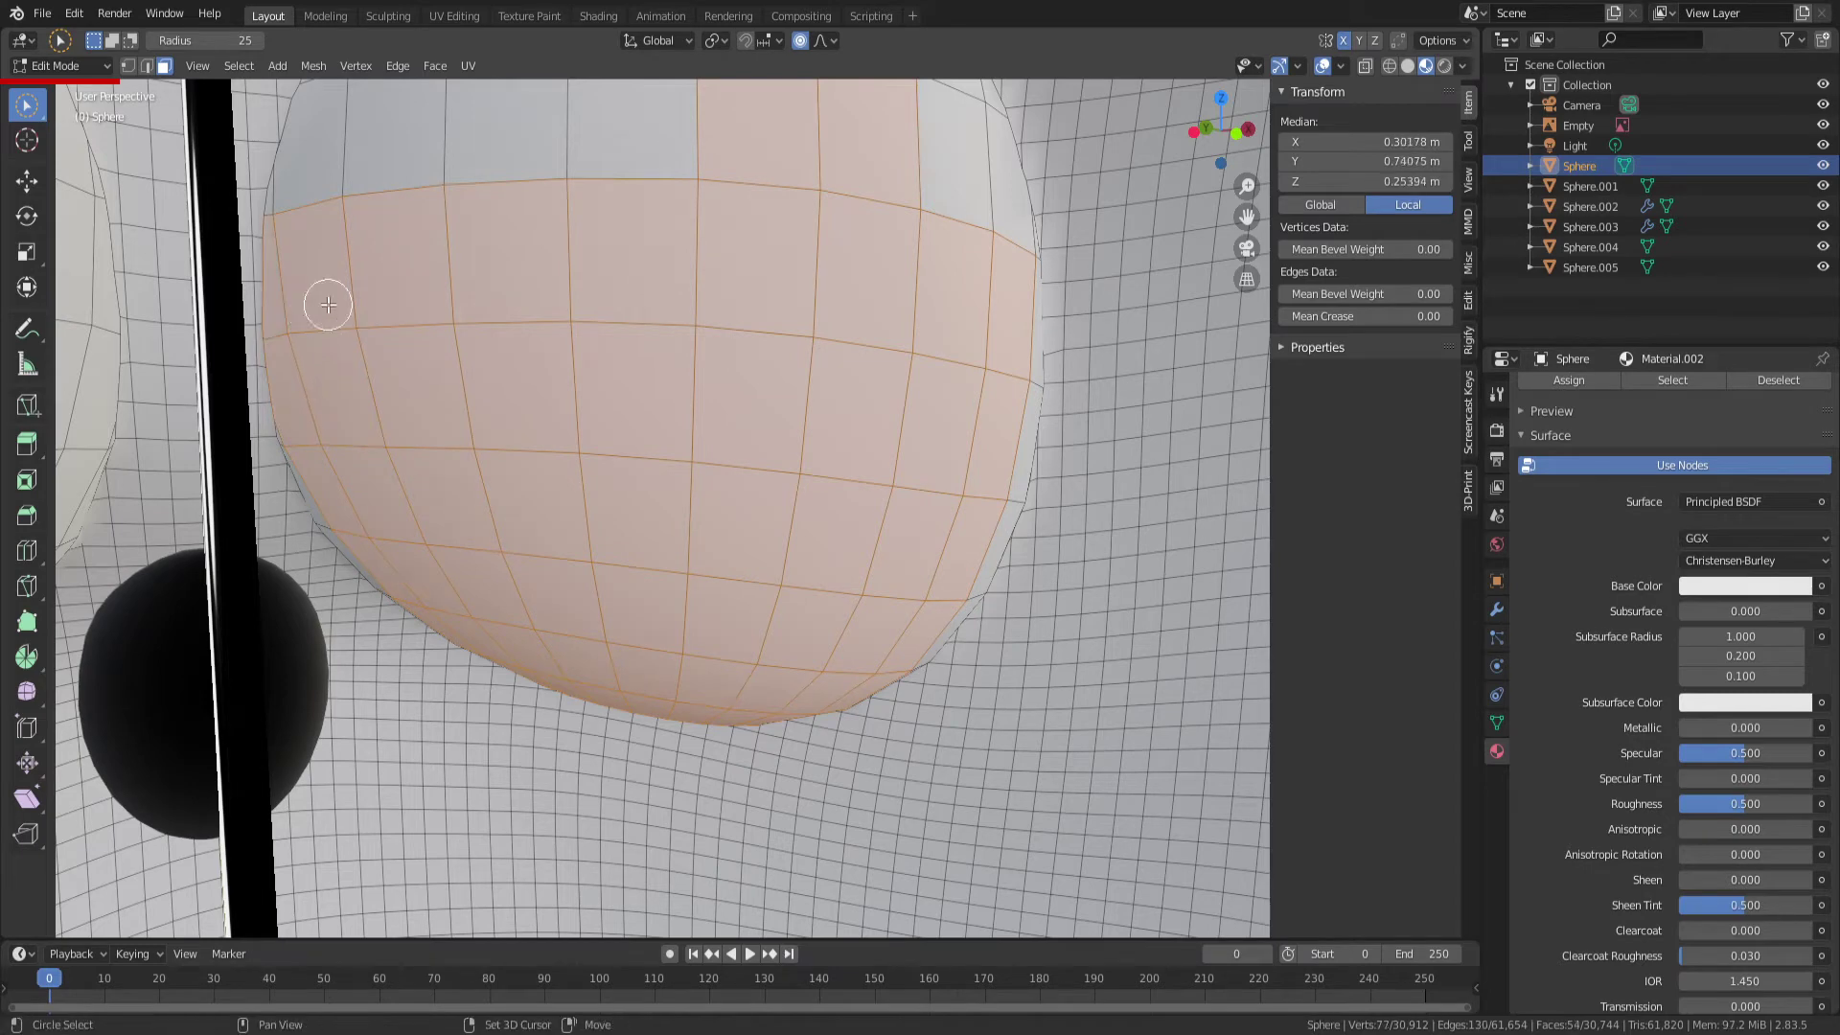
pyautogui.scroll(-2, 328, 305)
pyautogui.scroll(-1, 318, 416)
pyautogui.moveTo(279, 417); pyautogui.dragTo(283, 417)
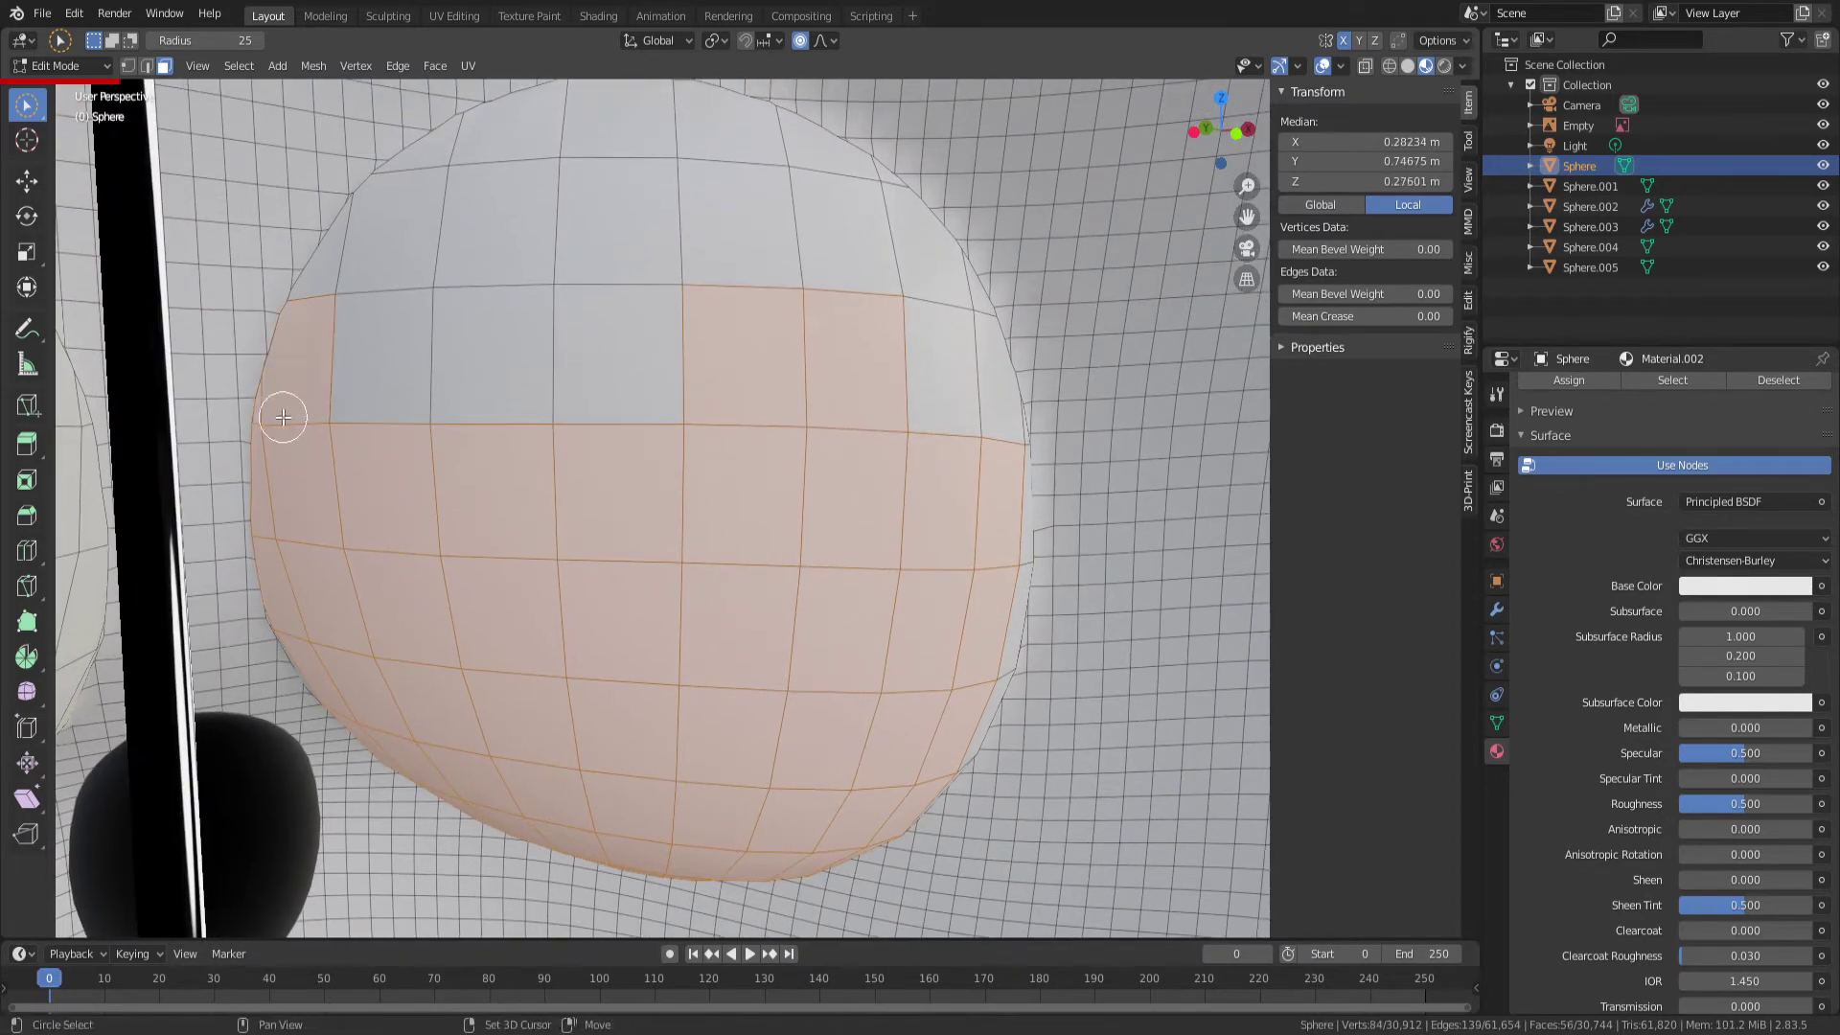
pyautogui.moveTo(429, 206)
pyautogui.mouseDown()
pyautogui.moveTo(584, 137)
pyautogui.moveTo(687, 353)
pyautogui.moveTo(714, 182)
pyautogui.mouseUp()
pyautogui.moveTo(713, 182)
pyautogui.mouseDown(button='middle')
pyautogui.moveTo(731, 279)
pyautogui.moveTo(522, 378)
pyautogui.moveTo(464, 361)
pyautogui.mouseUp(button='middle')
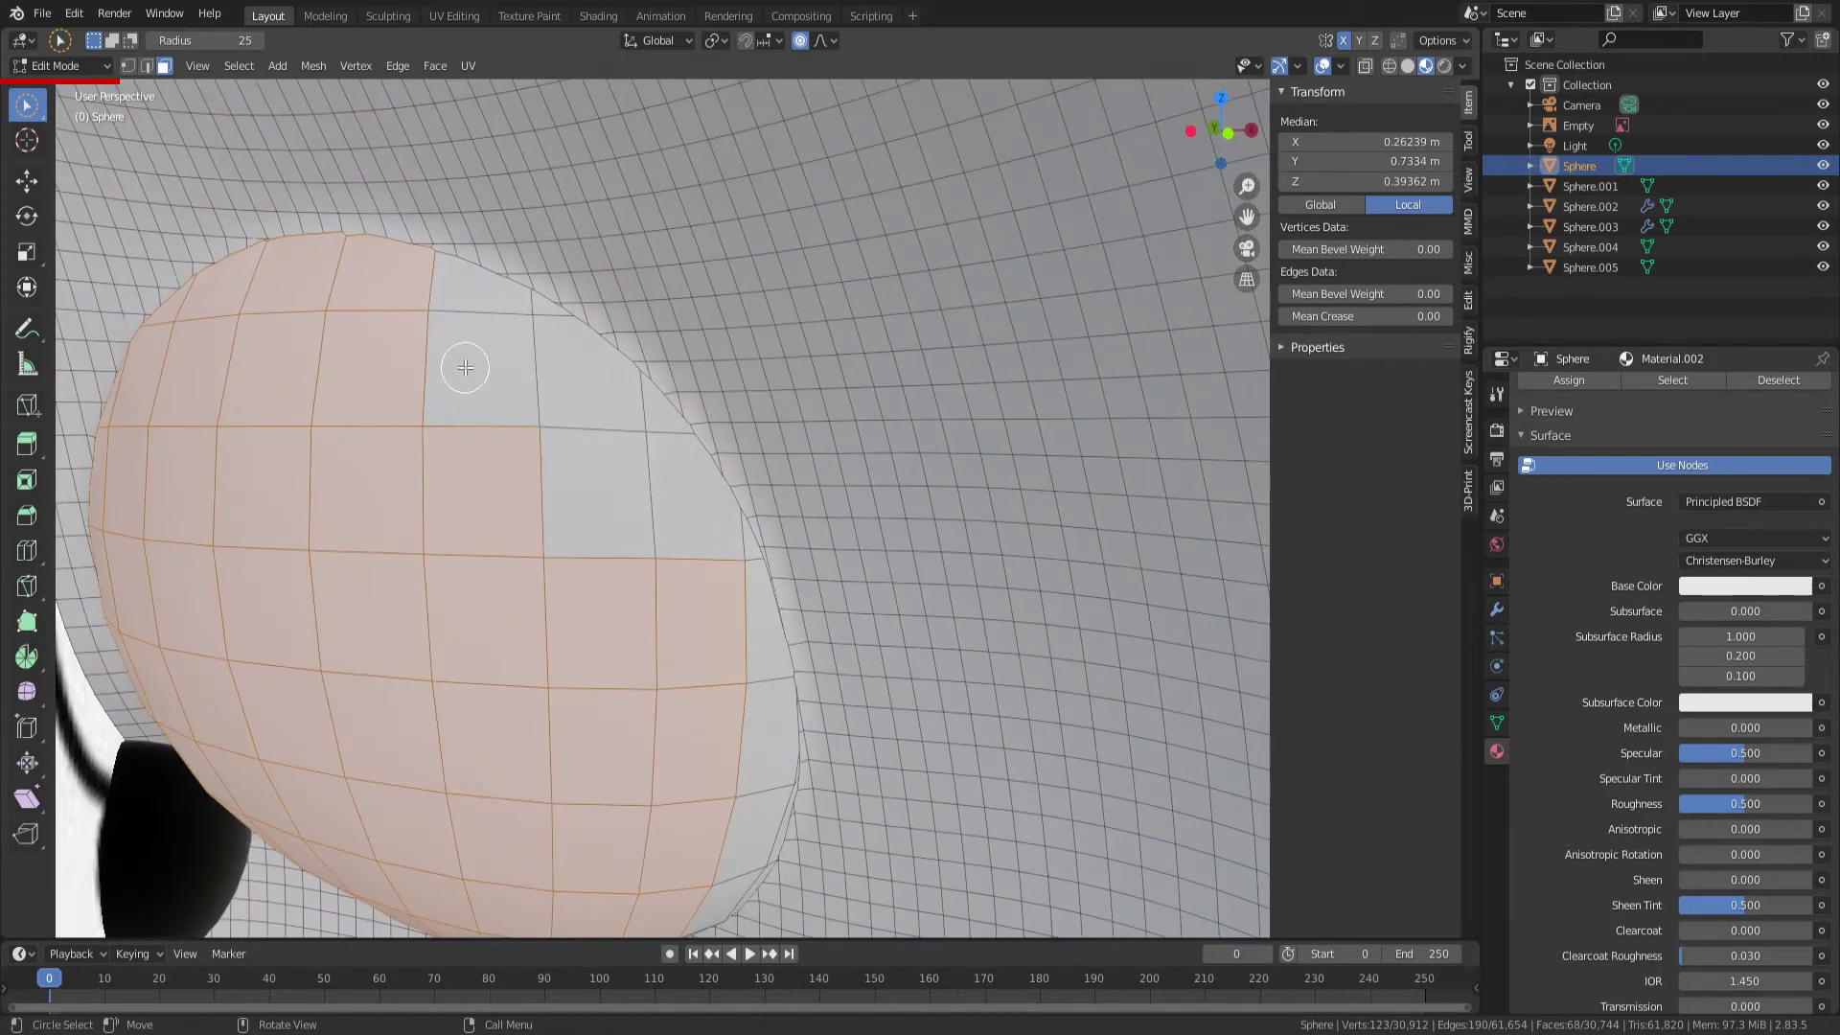
pyautogui.moveTo(464, 362)
pyautogui.mouseDown()
pyautogui.moveTo(447, 318)
pyautogui.moveTo(636, 444)
pyautogui.mouseUp()
# Paint more bulge faces into the selection, including its lower side and underside
pyautogui.moveTo(637, 443)
pyautogui.mouseDown(button='middle')
pyautogui.moveTo(714, 588)
pyautogui.moveTo(670, 444)
pyautogui.mouseUp(button='middle')
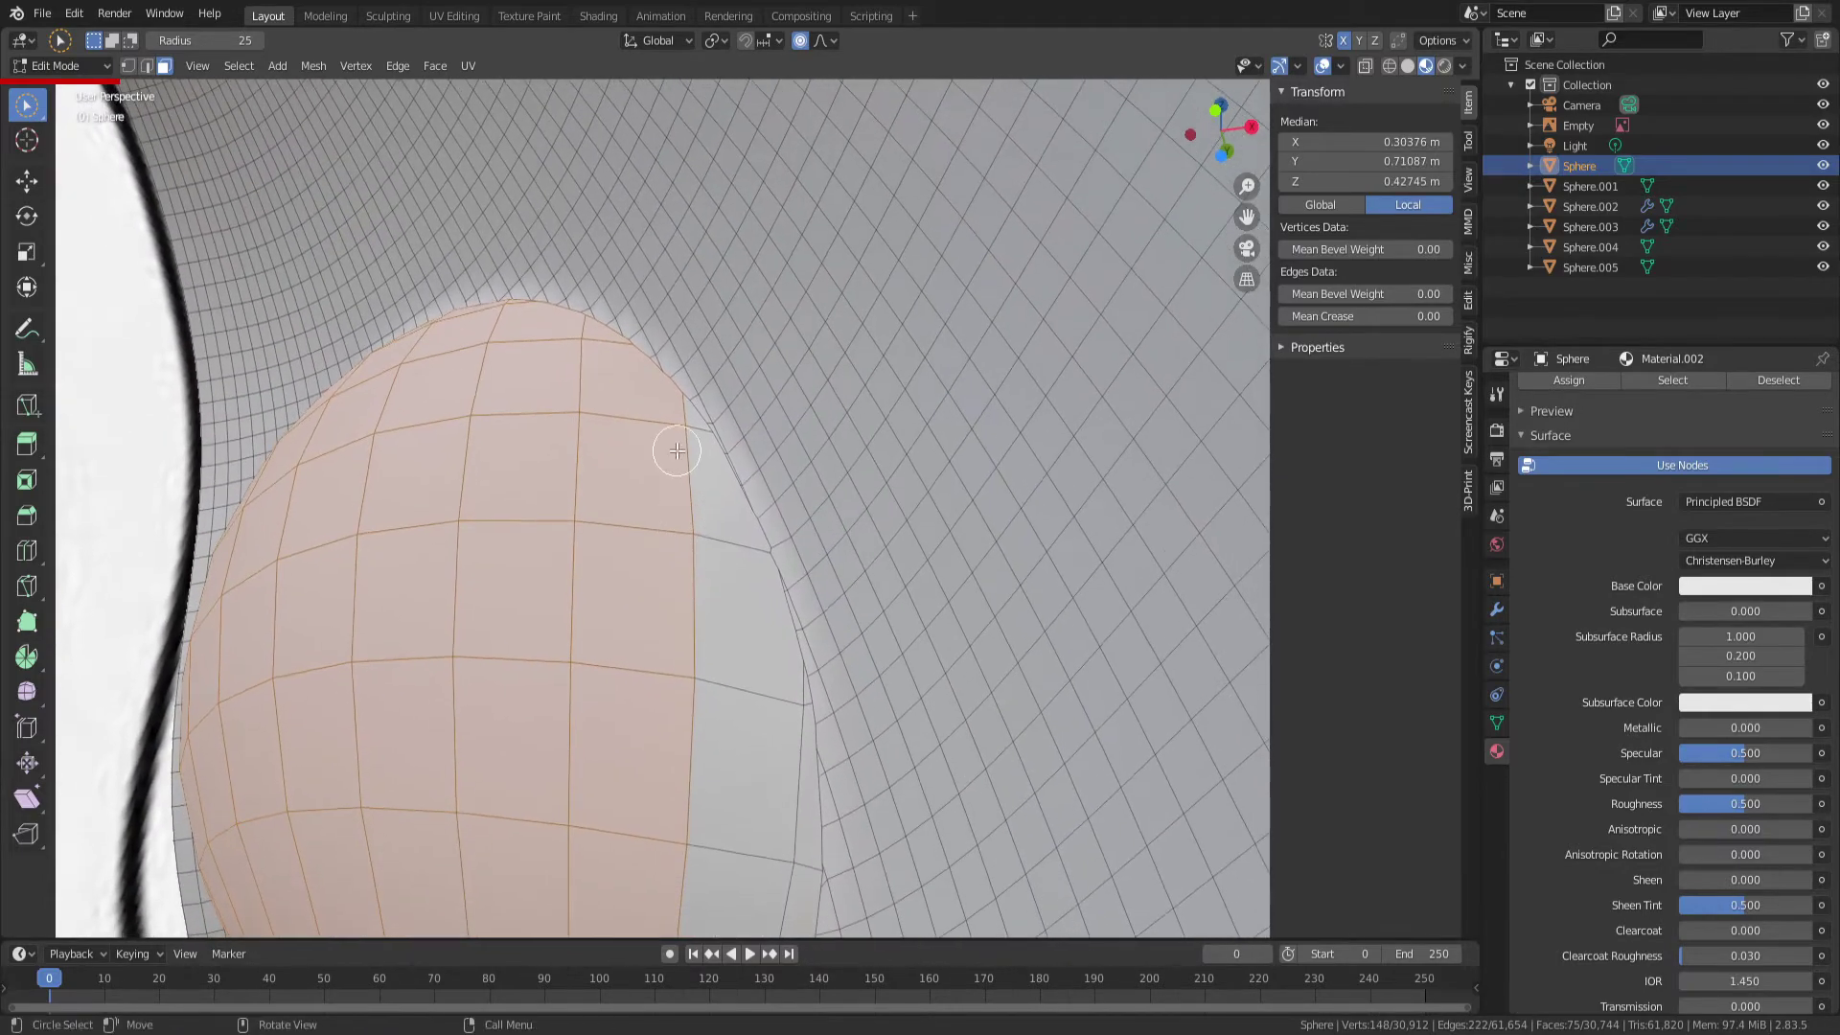
pyautogui.click(658, 424)
pyautogui.moveTo(707, 630); pyautogui.dragTo(677, 381, button='middle')
pyautogui.moveTo(676, 381); pyautogui.dragTo(658, 390)
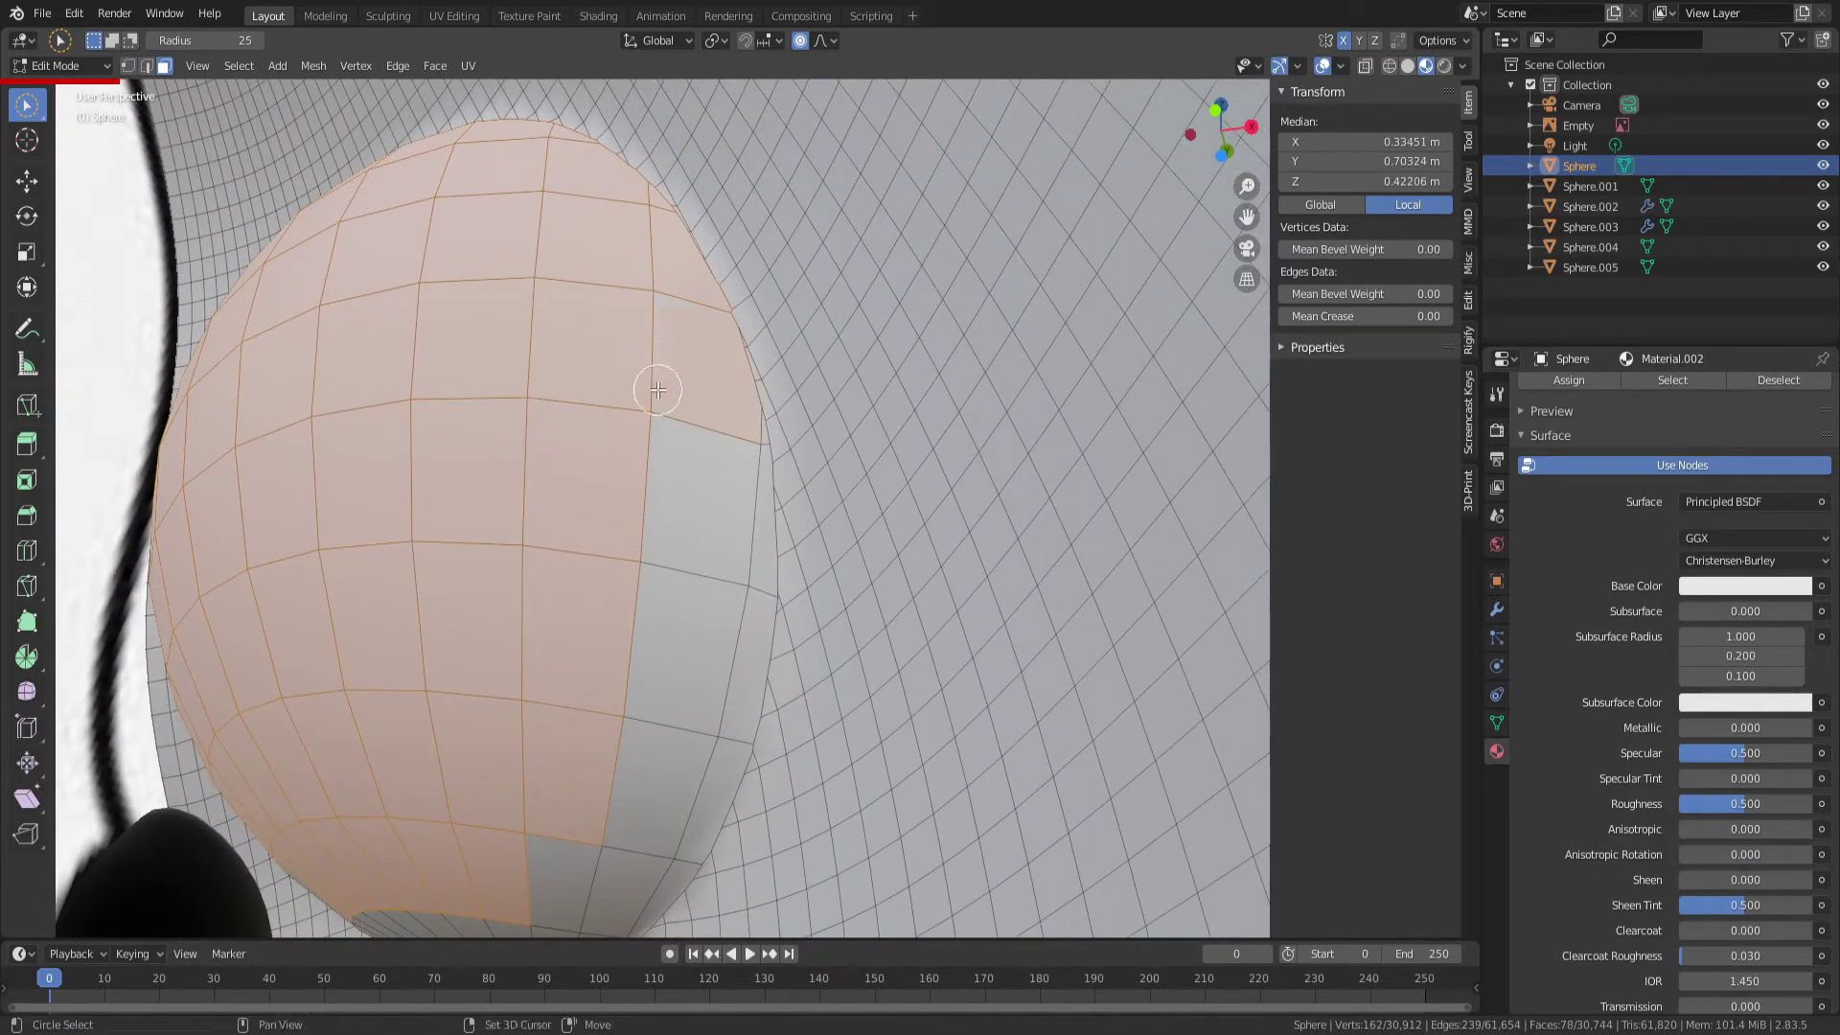
pyautogui.click(737, 449)
pyautogui.moveTo(736, 450)
pyautogui.mouseDown(button='middle')
pyautogui.moveTo(690, 513)
pyautogui.moveTo(732, 370)
pyautogui.mouseUp(button='middle')
pyautogui.moveTo(747, 350); pyautogui.dragTo(753, 345)
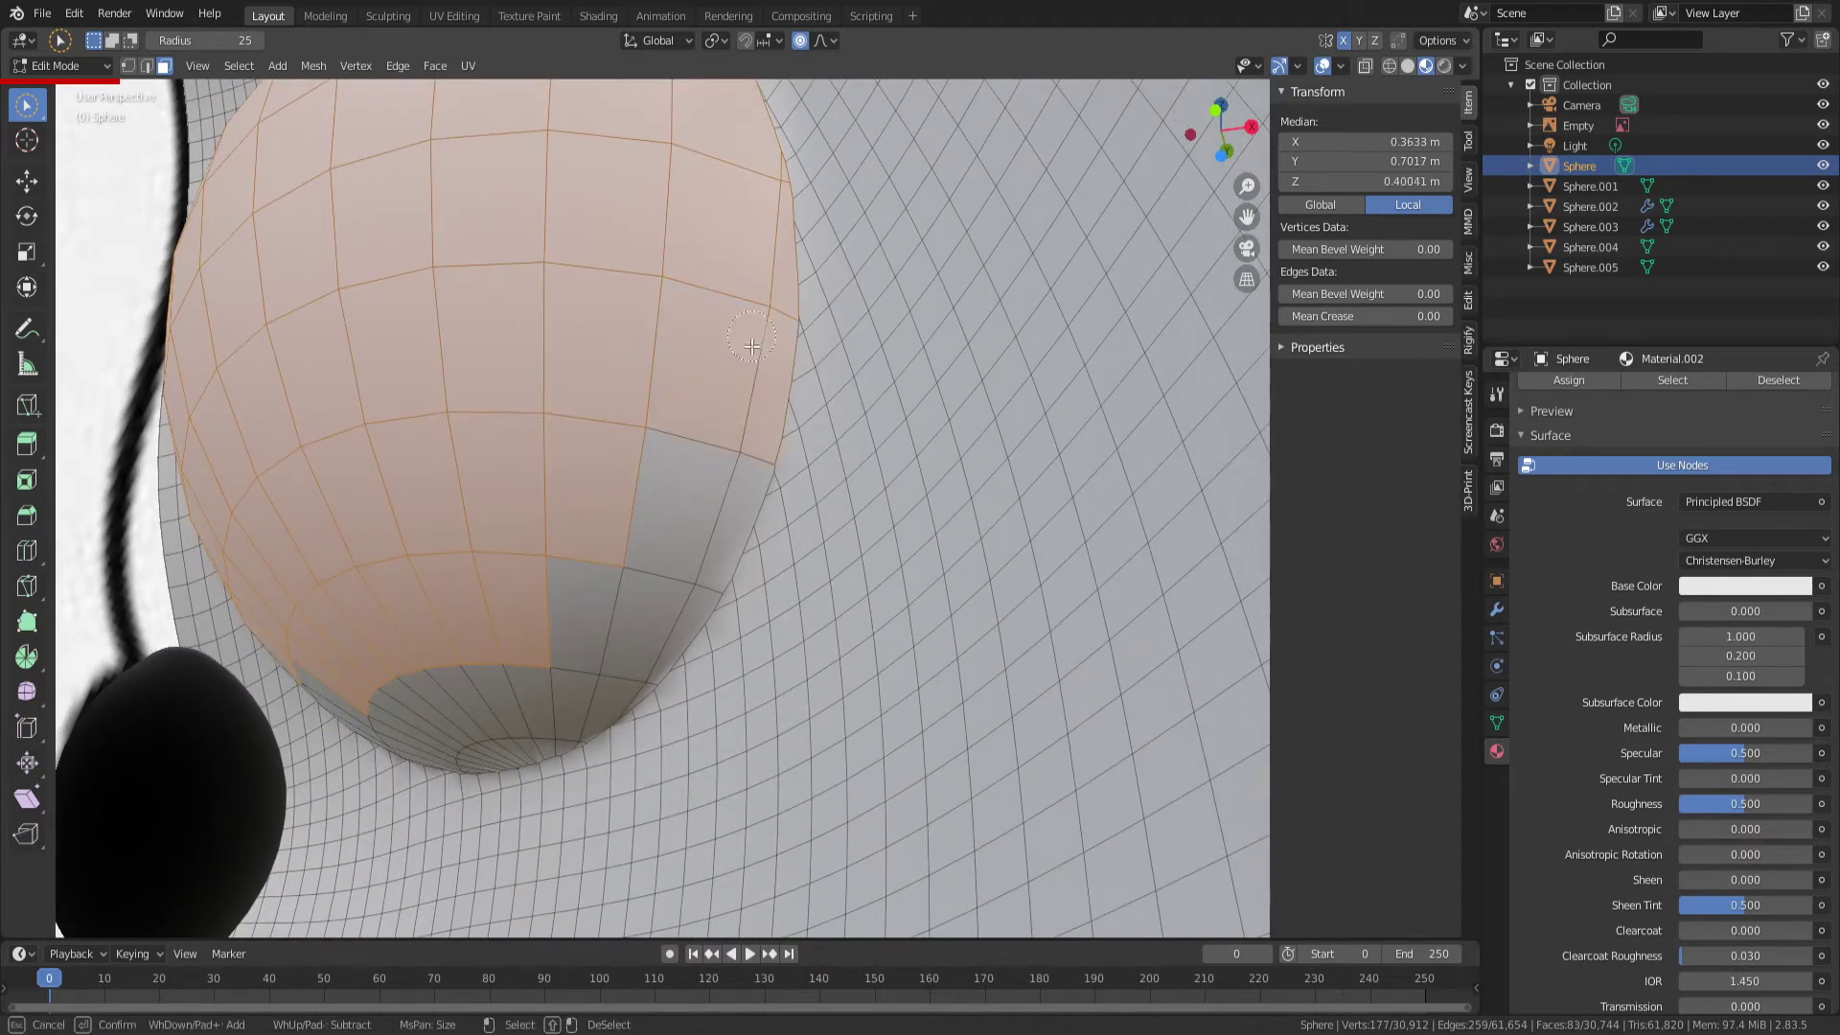
pyautogui.moveTo(704, 485); pyautogui.dragTo(617, 563)
pyautogui.moveTo(617, 564); pyautogui.dragTo(752, 476, button='middle')
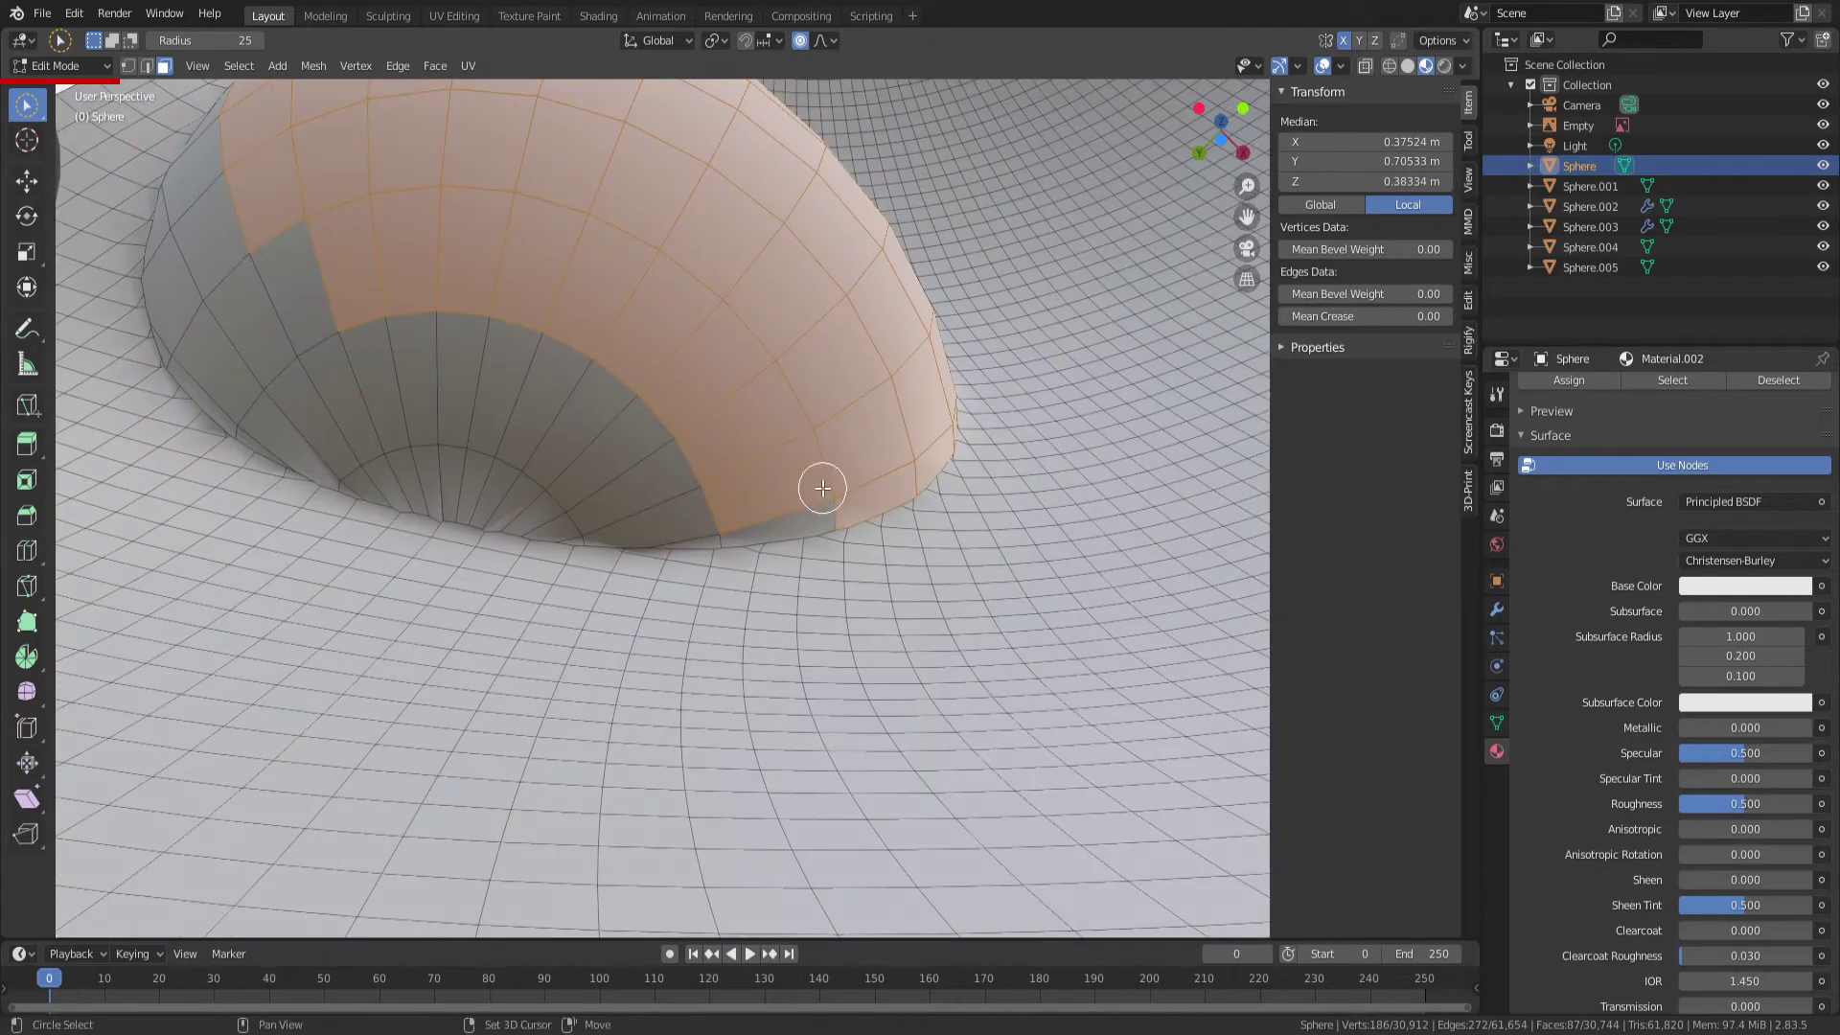
# Add faces along the bulge's side edges while orbiting to check coverage
pyautogui.moveTo(814, 485)
pyautogui.mouseDown()
pyautogui.moveTo(707, 509)
pyautogui.moveTo(428, 367)
pyautogui.mouseUp()
pyautogui.moveTo(427, 367)
pyautogui.mouseDown(button='middle')
pyautogui.moveTo(658, 461)
pyautogui.moveTo(534, 431)
pyautogui.mouseUp(button='middle')
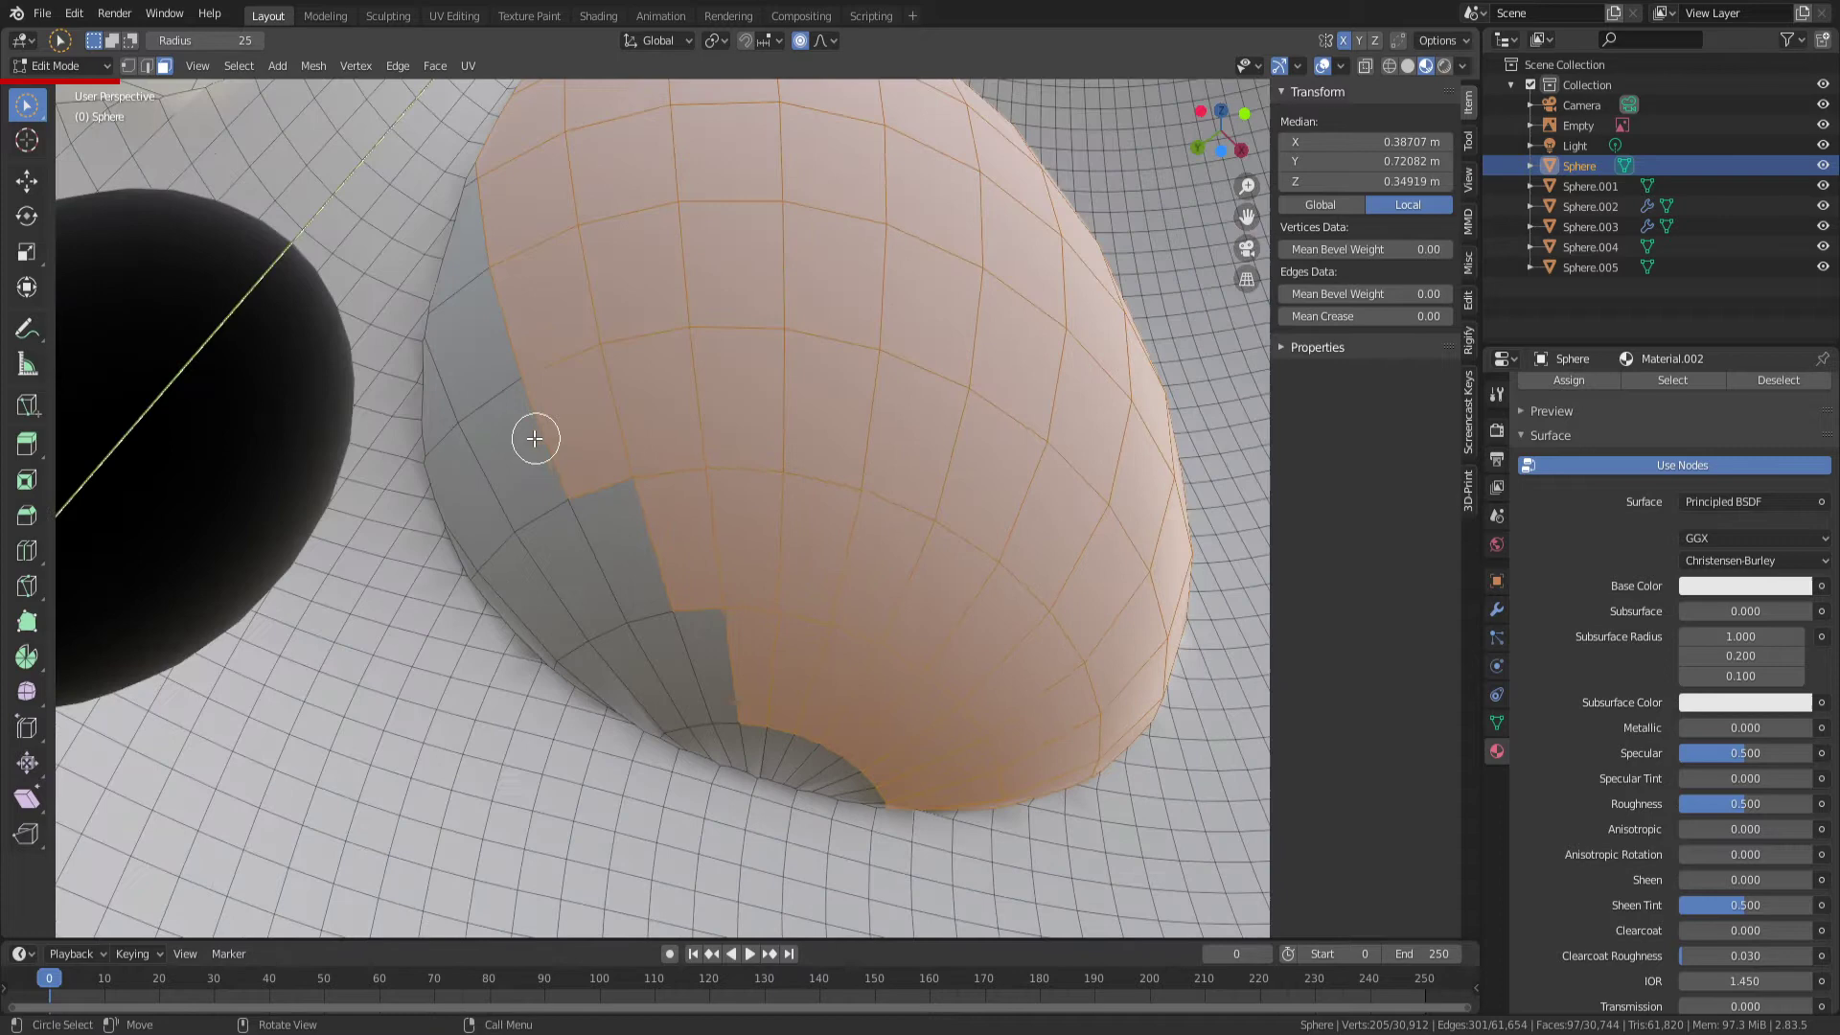
pyautogui.click(472, 300)
pyautogui.moveTo(473, 300); pyautogui.dragTo(507, 325)
pyautogui.moveTo(506, 325)
pyautogui.mouseDown(button='middle')
pyautogui.moveTo(521, 435)
pyautogui.moveTo(489, 456)
pyautogui.moveTo(506, 387)
pyautogui.moveTo(531, 403)
pyautogui.moveTo(498, 391)
pyautogui.mouseUp(button='middle')
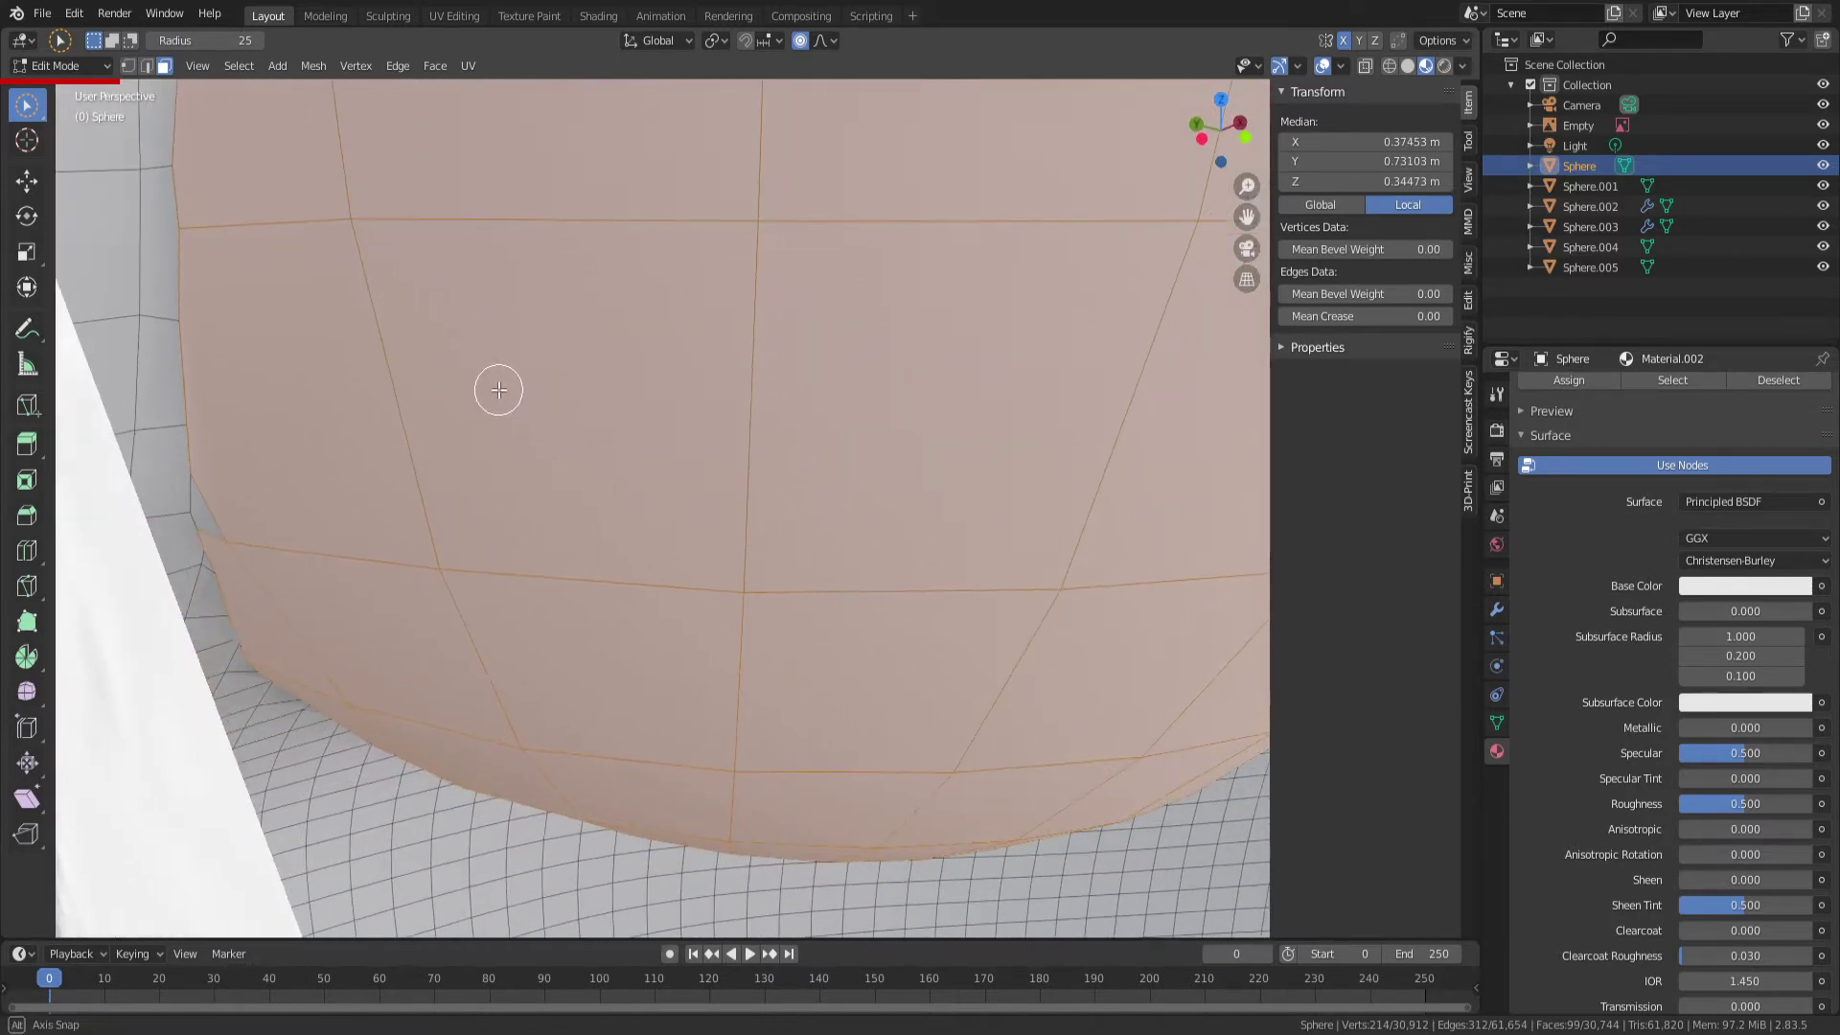
pyautogui.click(238, 526)
pyautogui.moveTo(238, 526)
pyautogui.mouseDown(button='middle')
pyautogui.moveTo(514, 377)
pyautogui.moveTo(472, 214)
pyautogui.moveTo(498, 83)
pyautogui.mouseUp(button='middle')
# Fill in the remaining grey strip and base faces, reaching 125 selected faces
pyautogui.scroll(3, 506, 481)
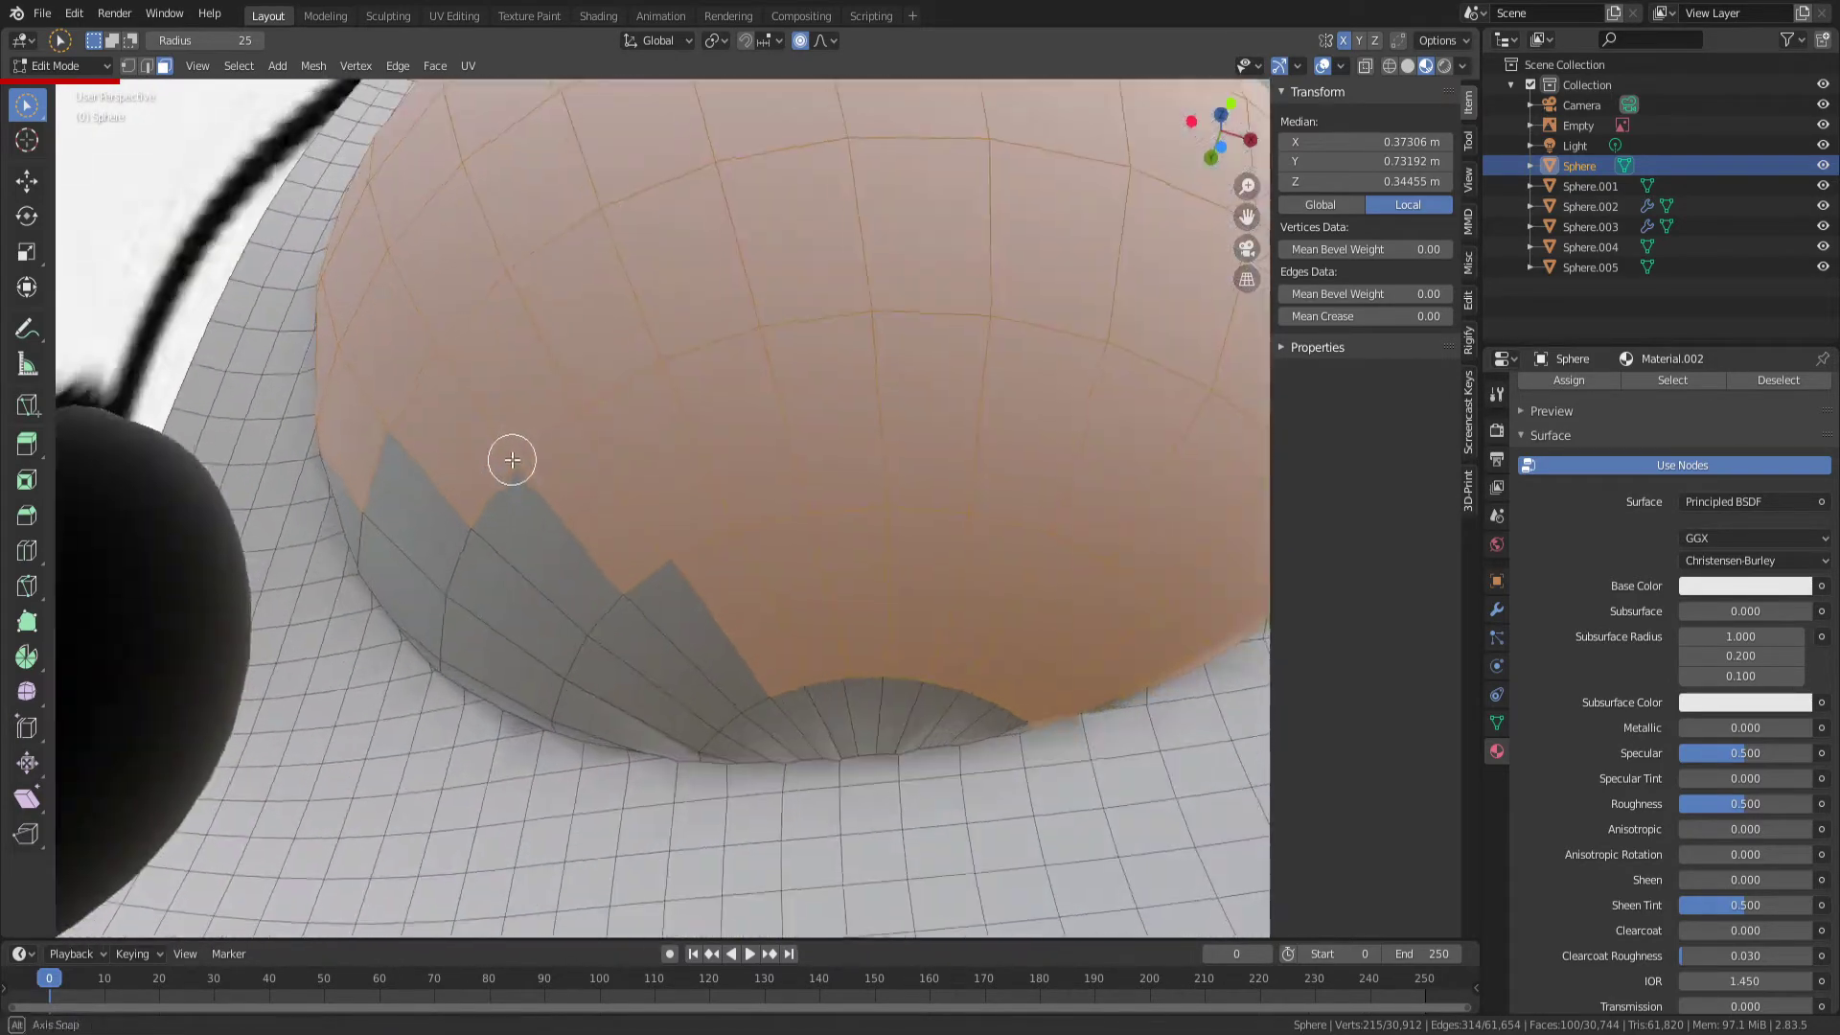
pyautogui.moveTo(513, 460)
pyautogui.mouseDown(button='middle')
pyautogui.moveTo(563, 439)
pyautogui.moveTo(615, 493)
pyautogui.moveTo(464, 398)
pyautogui.mouseUp(button='middle')
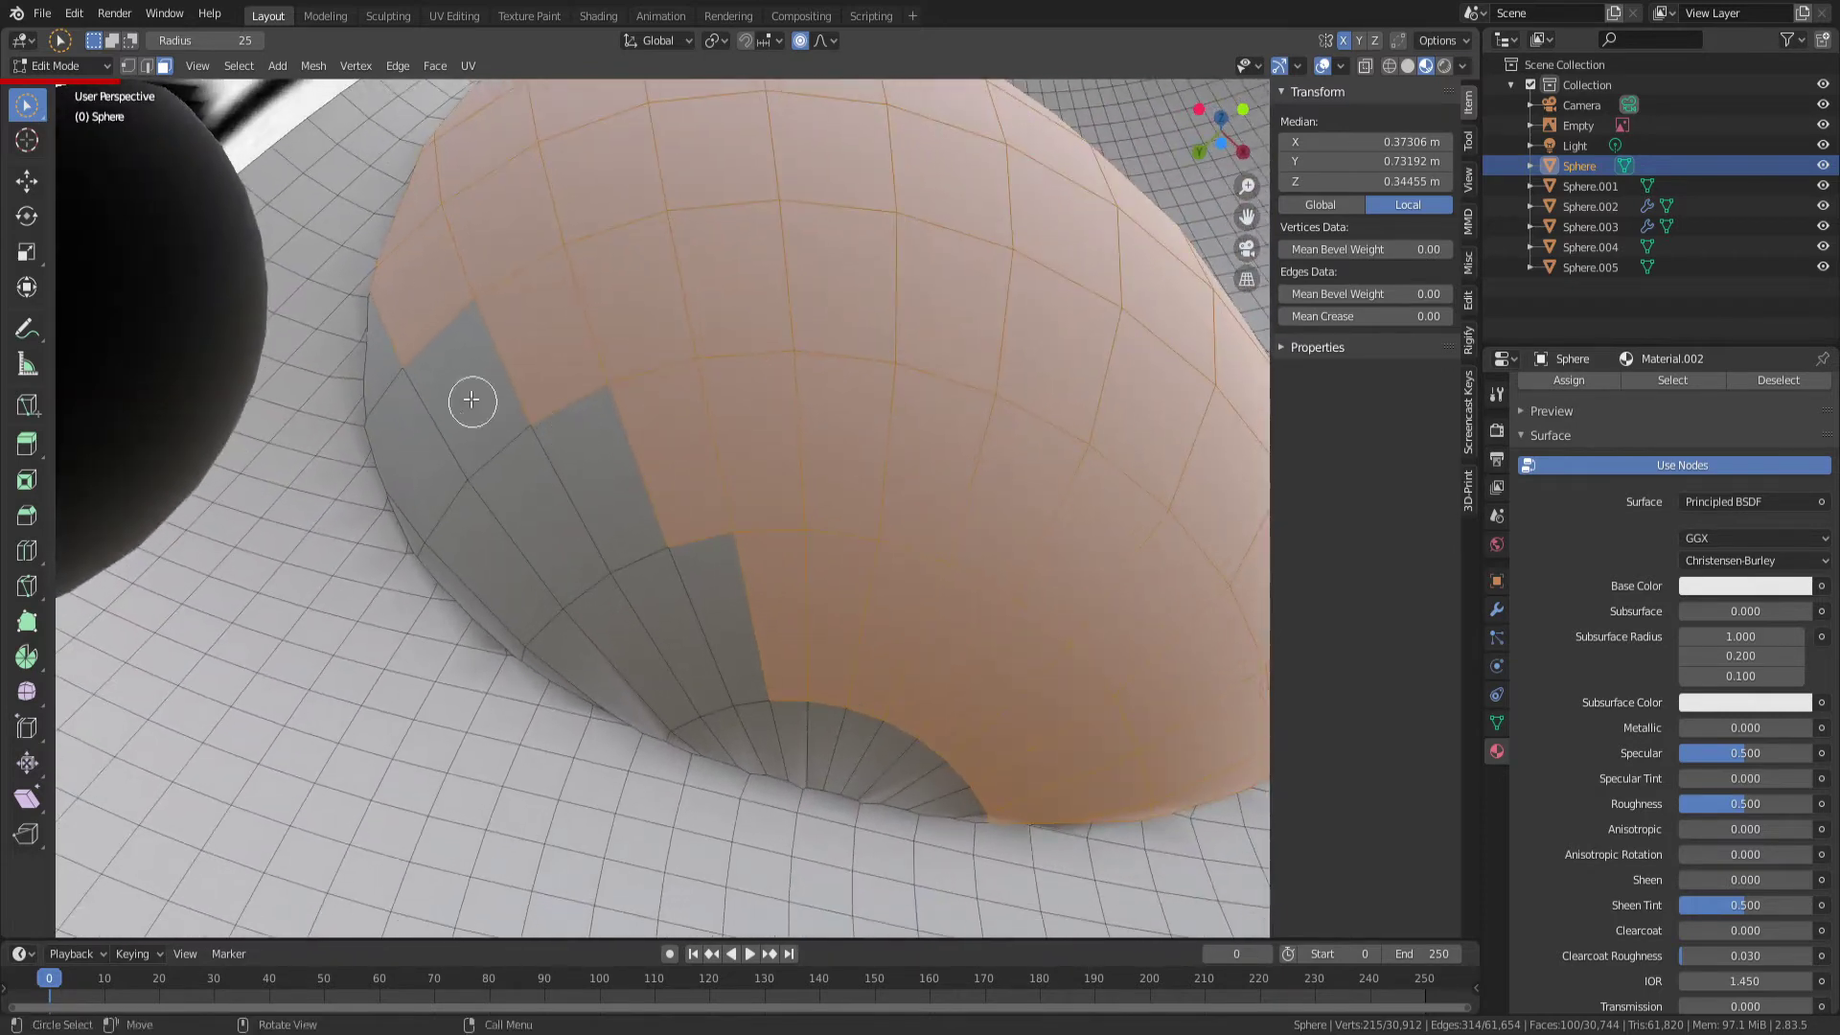
pyautogui.moveTo(464, 399); pyautogui.dragTo(432, 366)
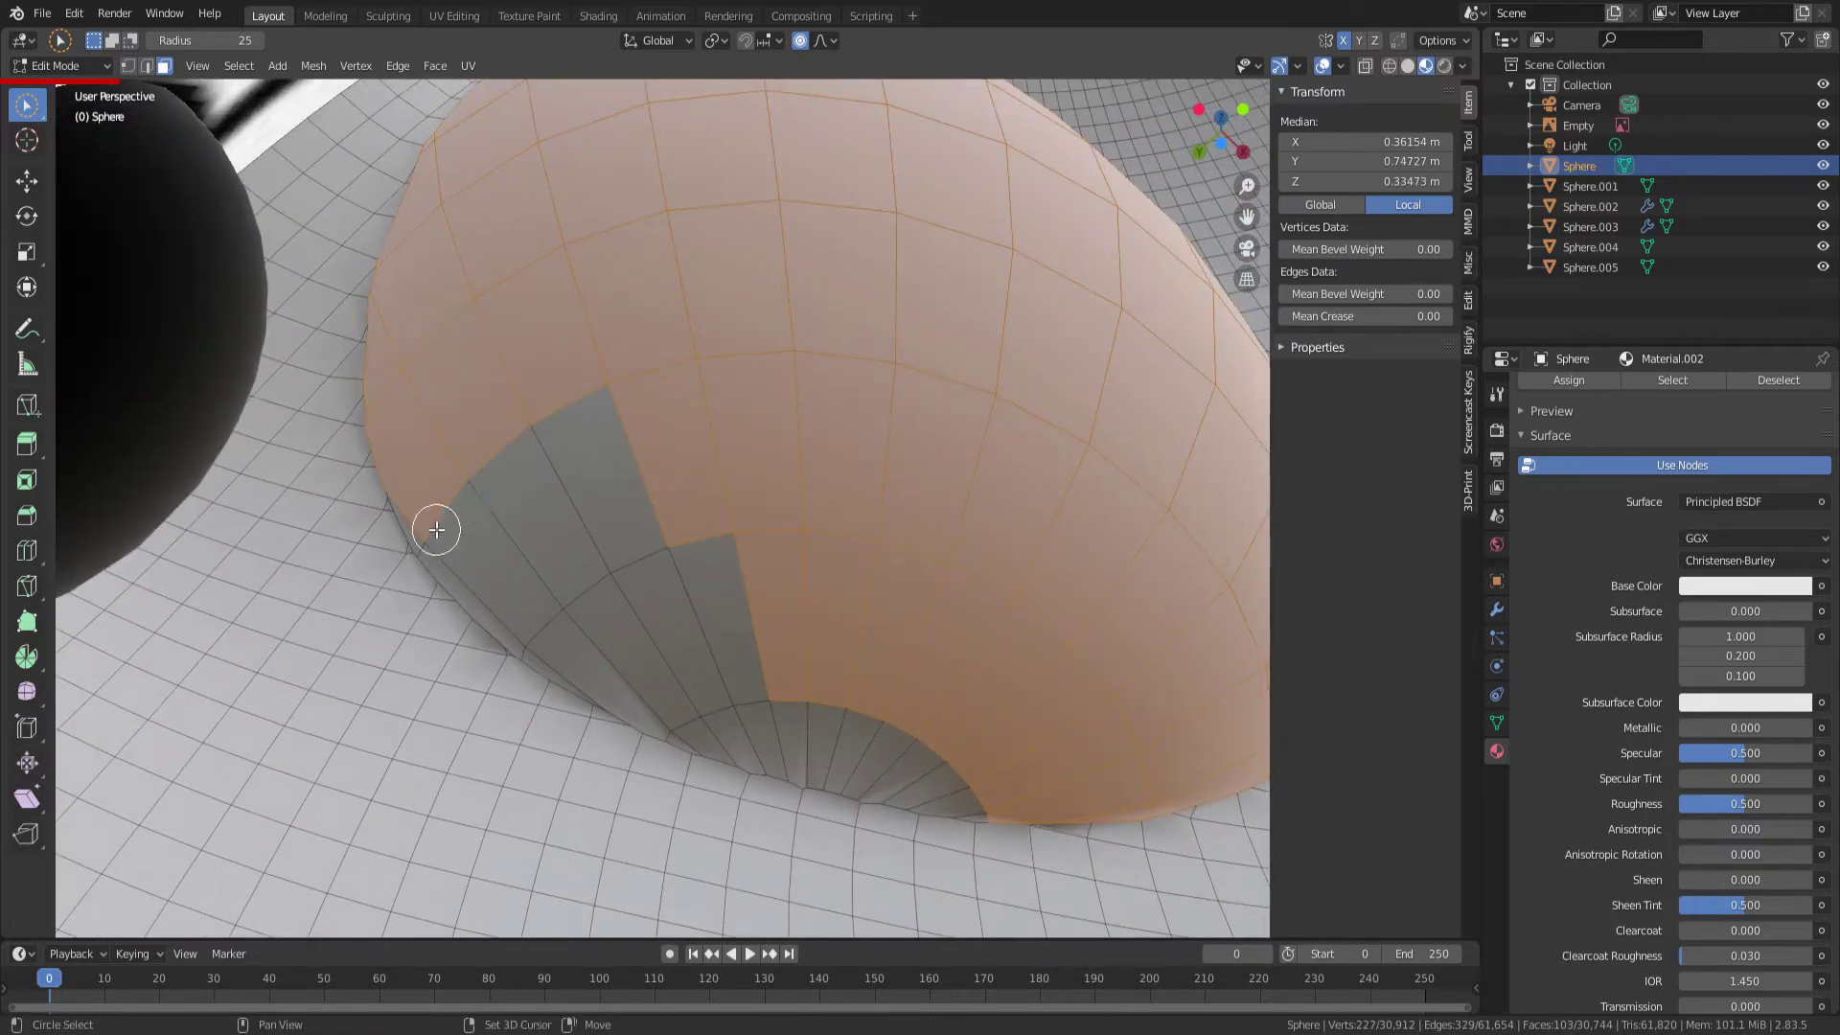
pyautogui.moveTo(436, 529); pyautogui.dragTo(501, 549)
pyautogui.moveTo(557, 627)
pyautogui.mouseDown()
pyautogui.moveTo(534, 629)
pyautogui.moveTo(617, 624)
pyautogui.moveTo(555, 563)
pyautogui.moveTo(626, 540)
pyautogui.moveTo(697, 554)
pyautogui.mouseUp()
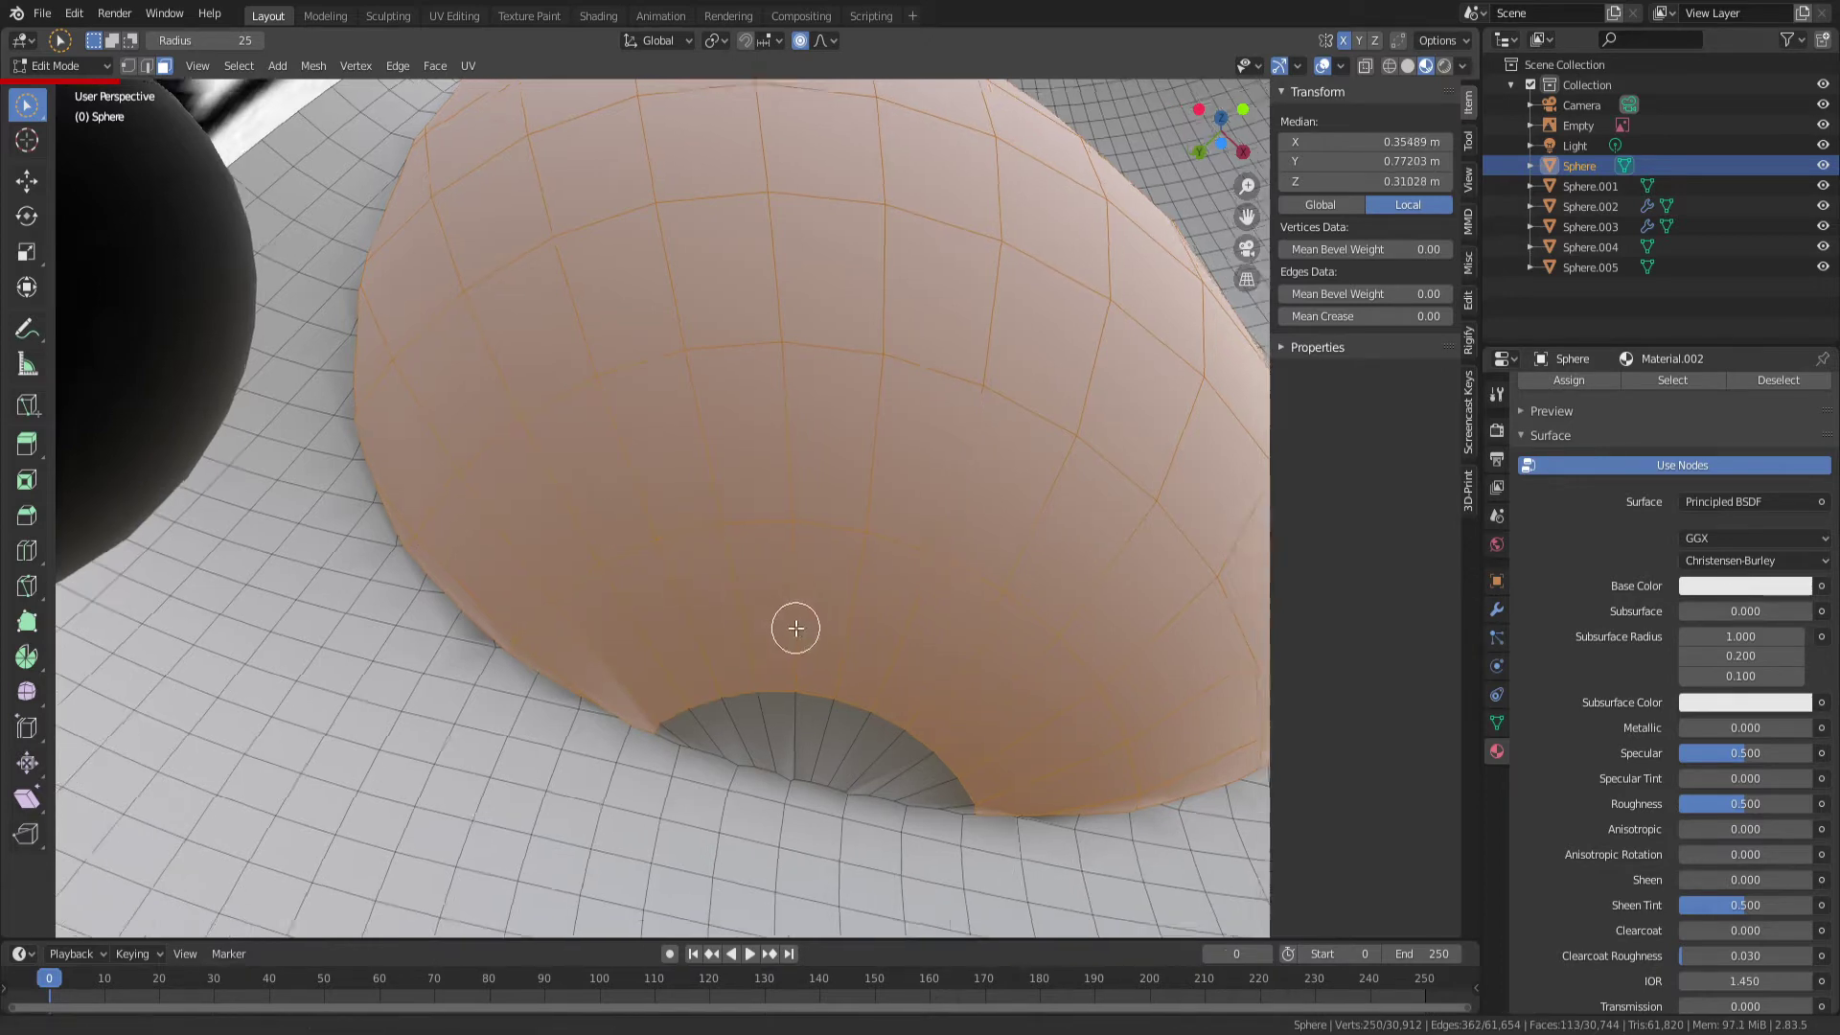
pyautogui.scroll(1, 792, 624)
pyautogui.scroll(3, 644, 587)
pyautogui.moveTo(465, 618)
pyautogui.mouseDown()
pyautogui.moveTo(649, 607)
pyautogui.moveTo(790, 633)
pyautogui.moveTo(937, 715)
pyautogui.moveTo(953, 670)
pyautogui.mouseUp()
pyautogui.moveTo(952, 670)
pyautogui.mouseDown(button='middle')
pyautogui.moveTo(747, 464)
pyautogui.moveTo(770, 508)
pyautogui.moveTo(616, 574)
pyautogui.moveTo(882, 751)
pyautogui.moveTo(464, 750)
pyautogui.moveTo(542, 630)
pyautogui.moveTo(645, 744)
pyautogui.moveTo(463, 542)
pyautogui.mouseUp(button='middle')
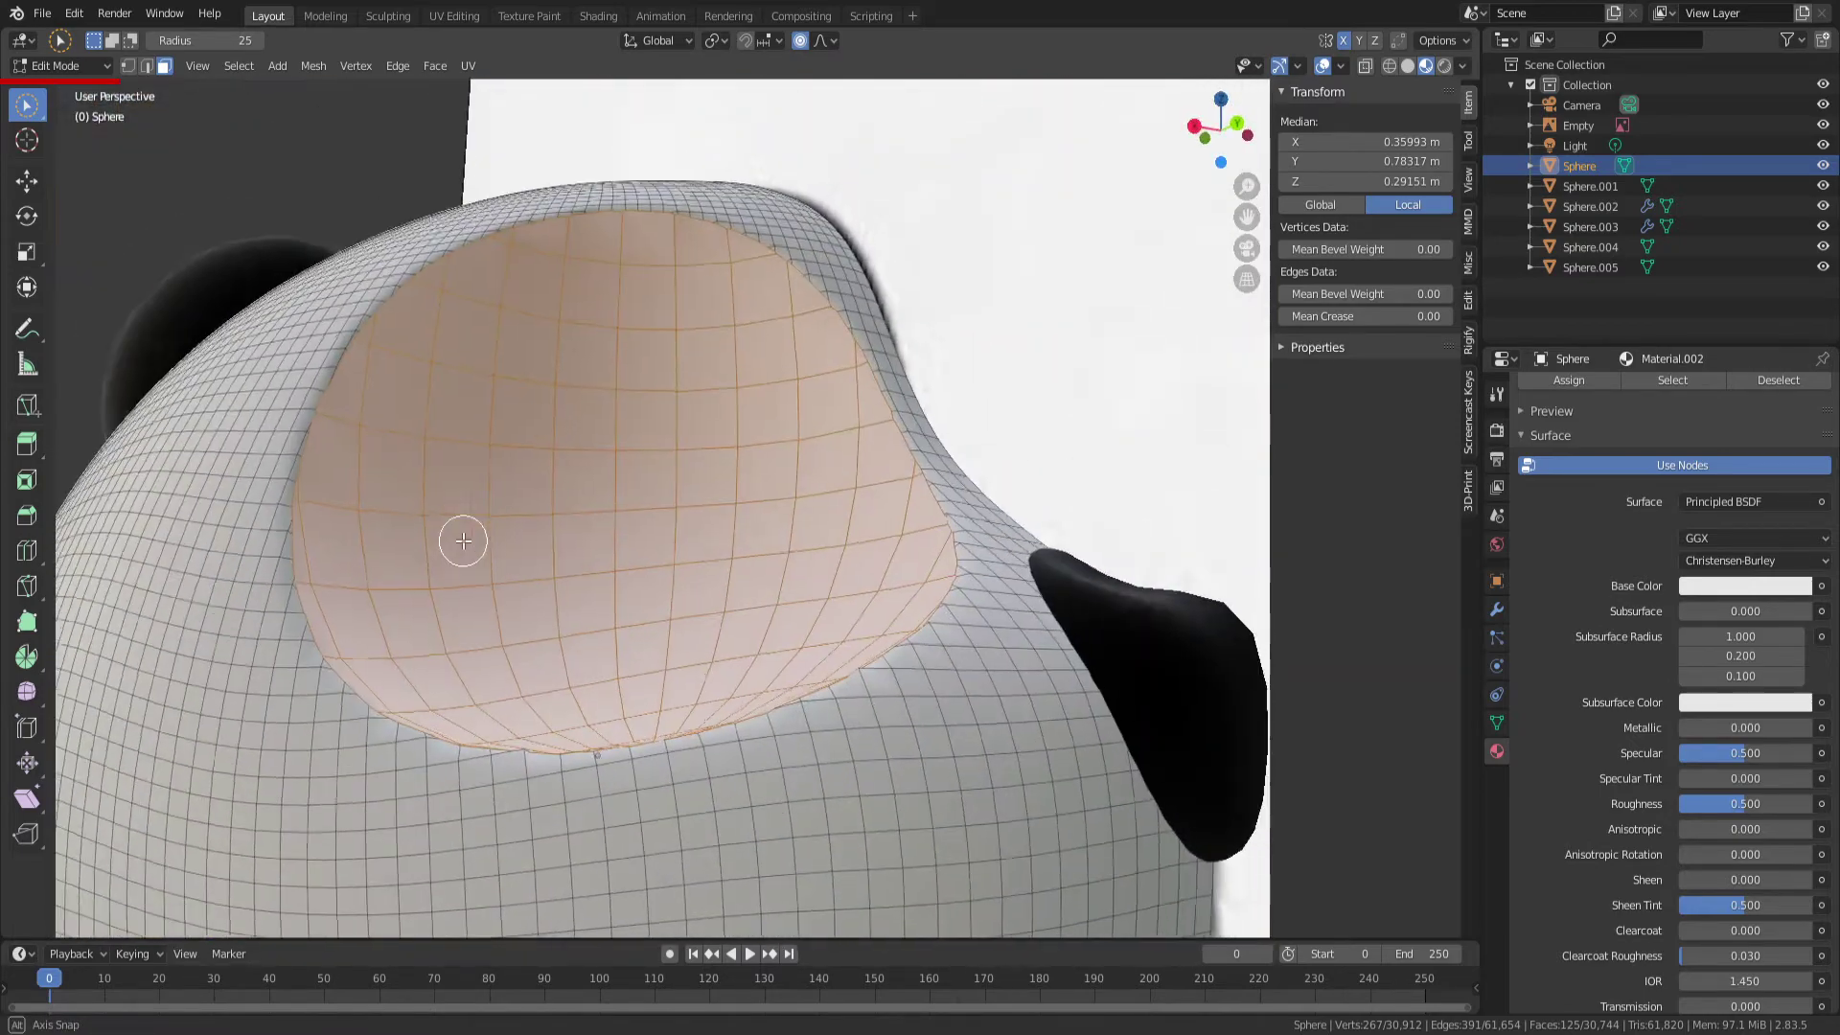
# Save, darken the head's base colour, and deselect a stray boundary vertex
pyautogui.hotkey('ctrl', 's')
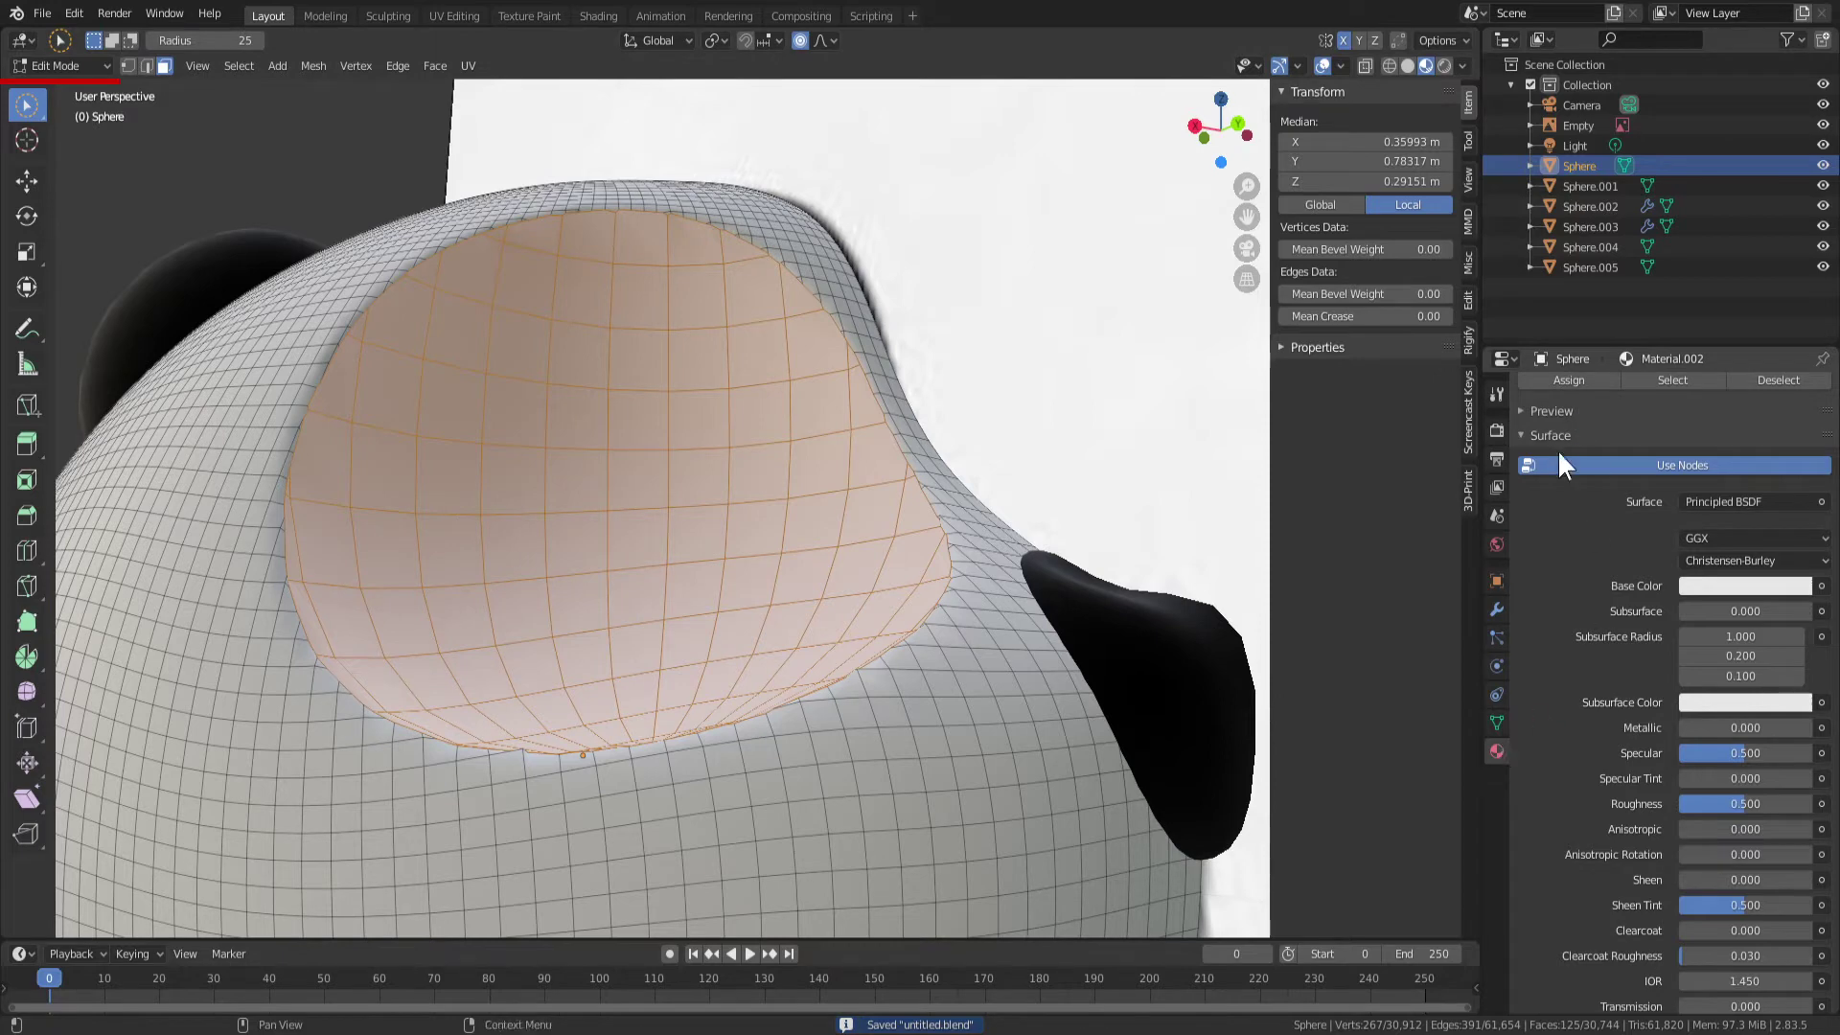
pyautogui.scroll(3, 1559, 465)
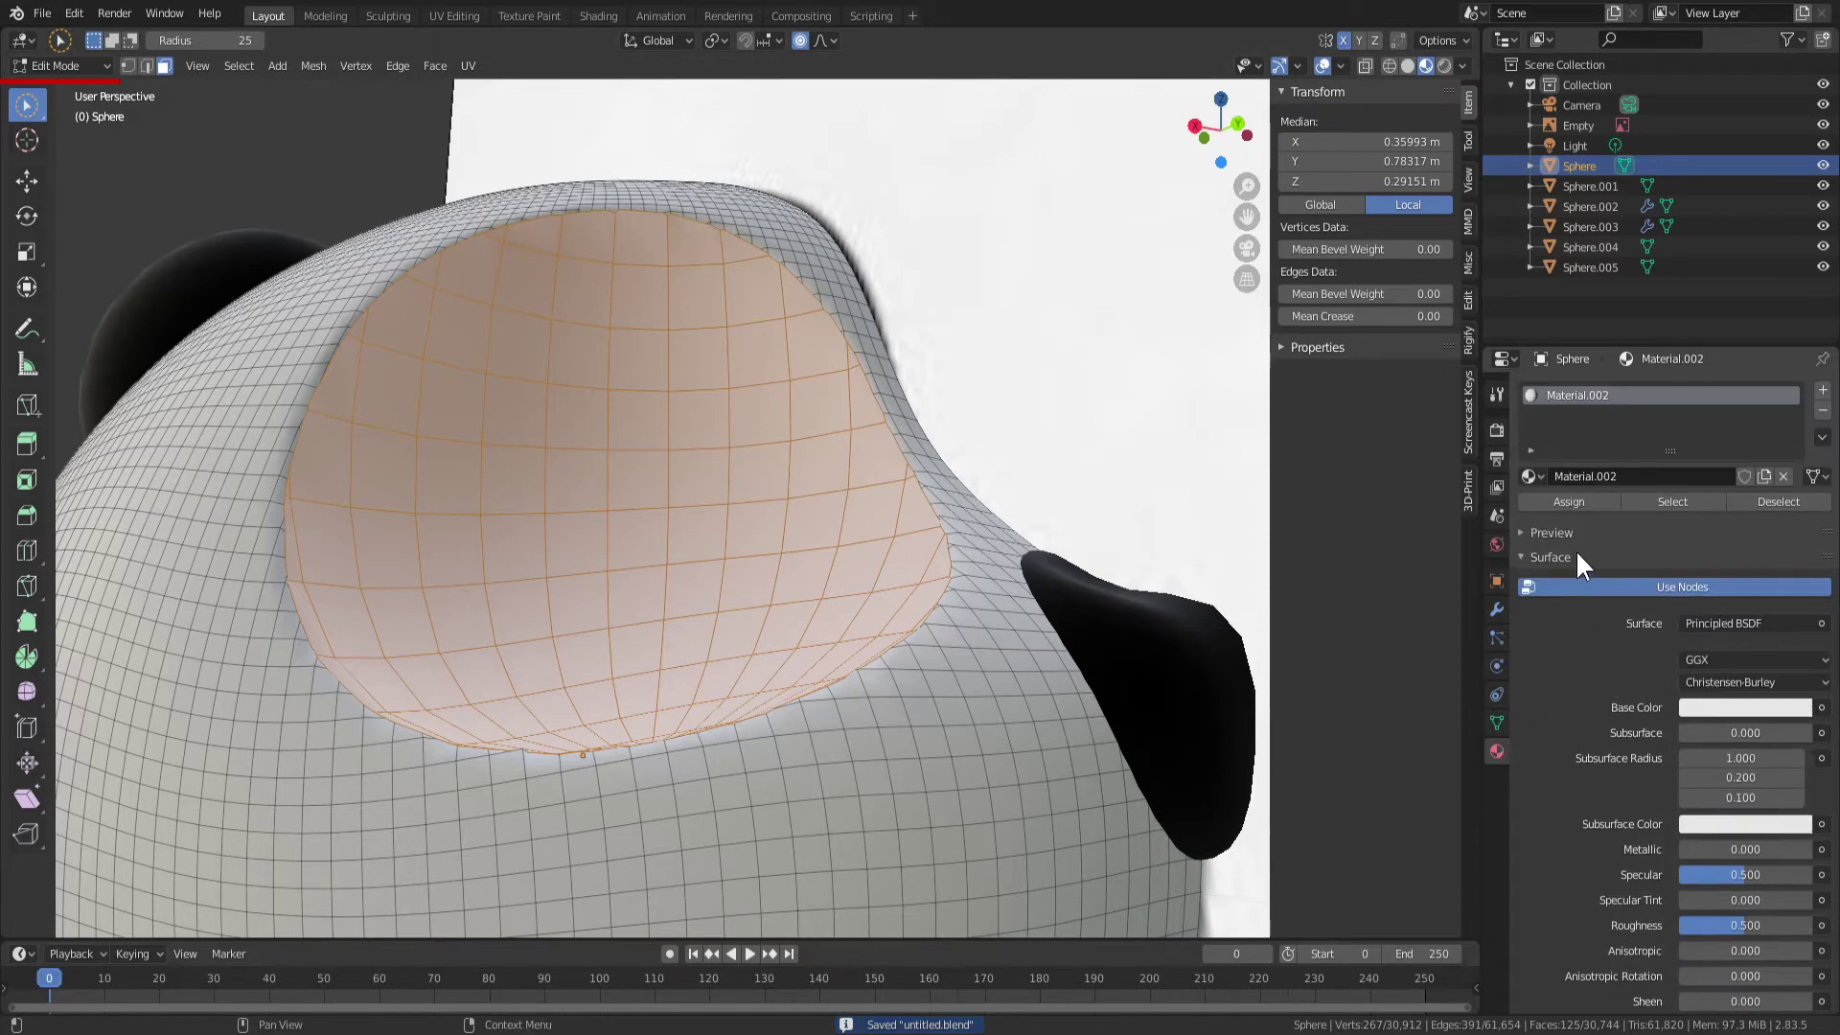
pyautogui.click(1582, 498)
pyautogui.click(1715, 711)
pyautogui.moveTo(1798, 447); pyautogui.dragTo(1798, 564)
pyautogui.moveTo(678, 484); pyautogui.dragTo(748, 534, button='middle')
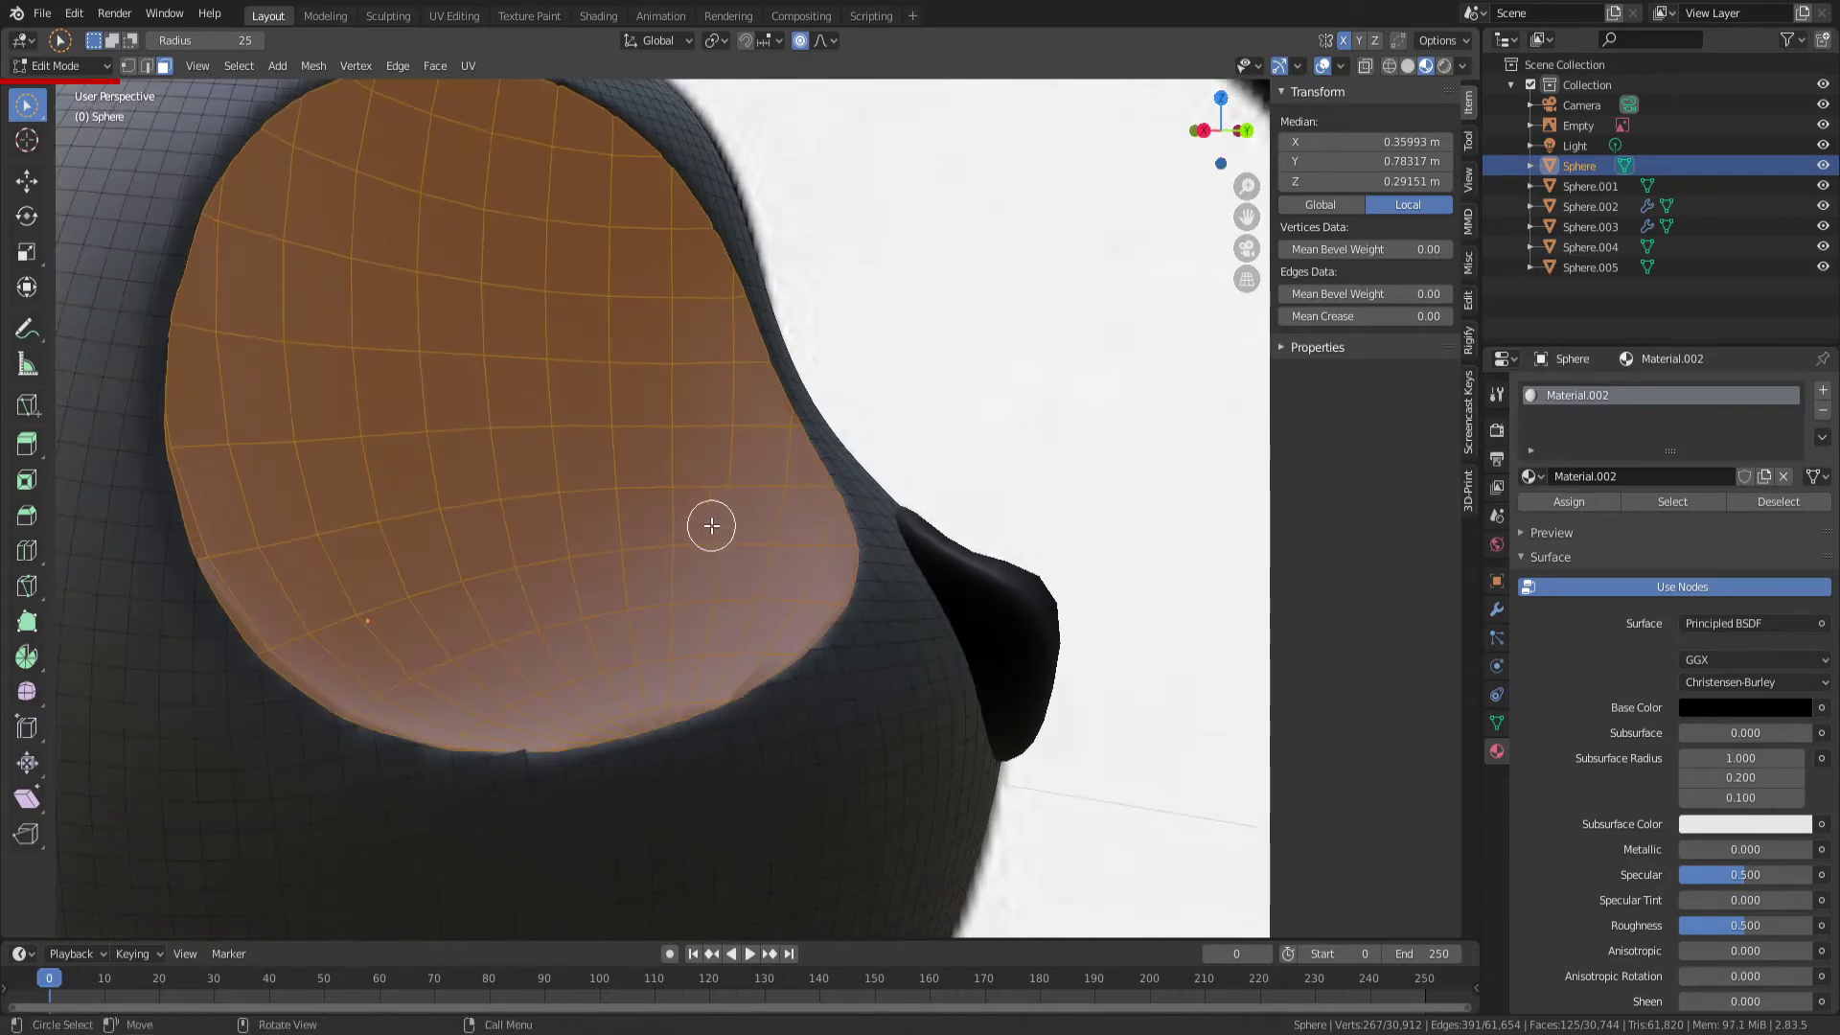
pyautogui.keyDown('ctrl'); pyautogui.click(881, 544); pyautogui.keyUp('ctrl')
# Raise Material.002's Base Color value back to pure white
pyautogui.scroll(-6, 962, 560)
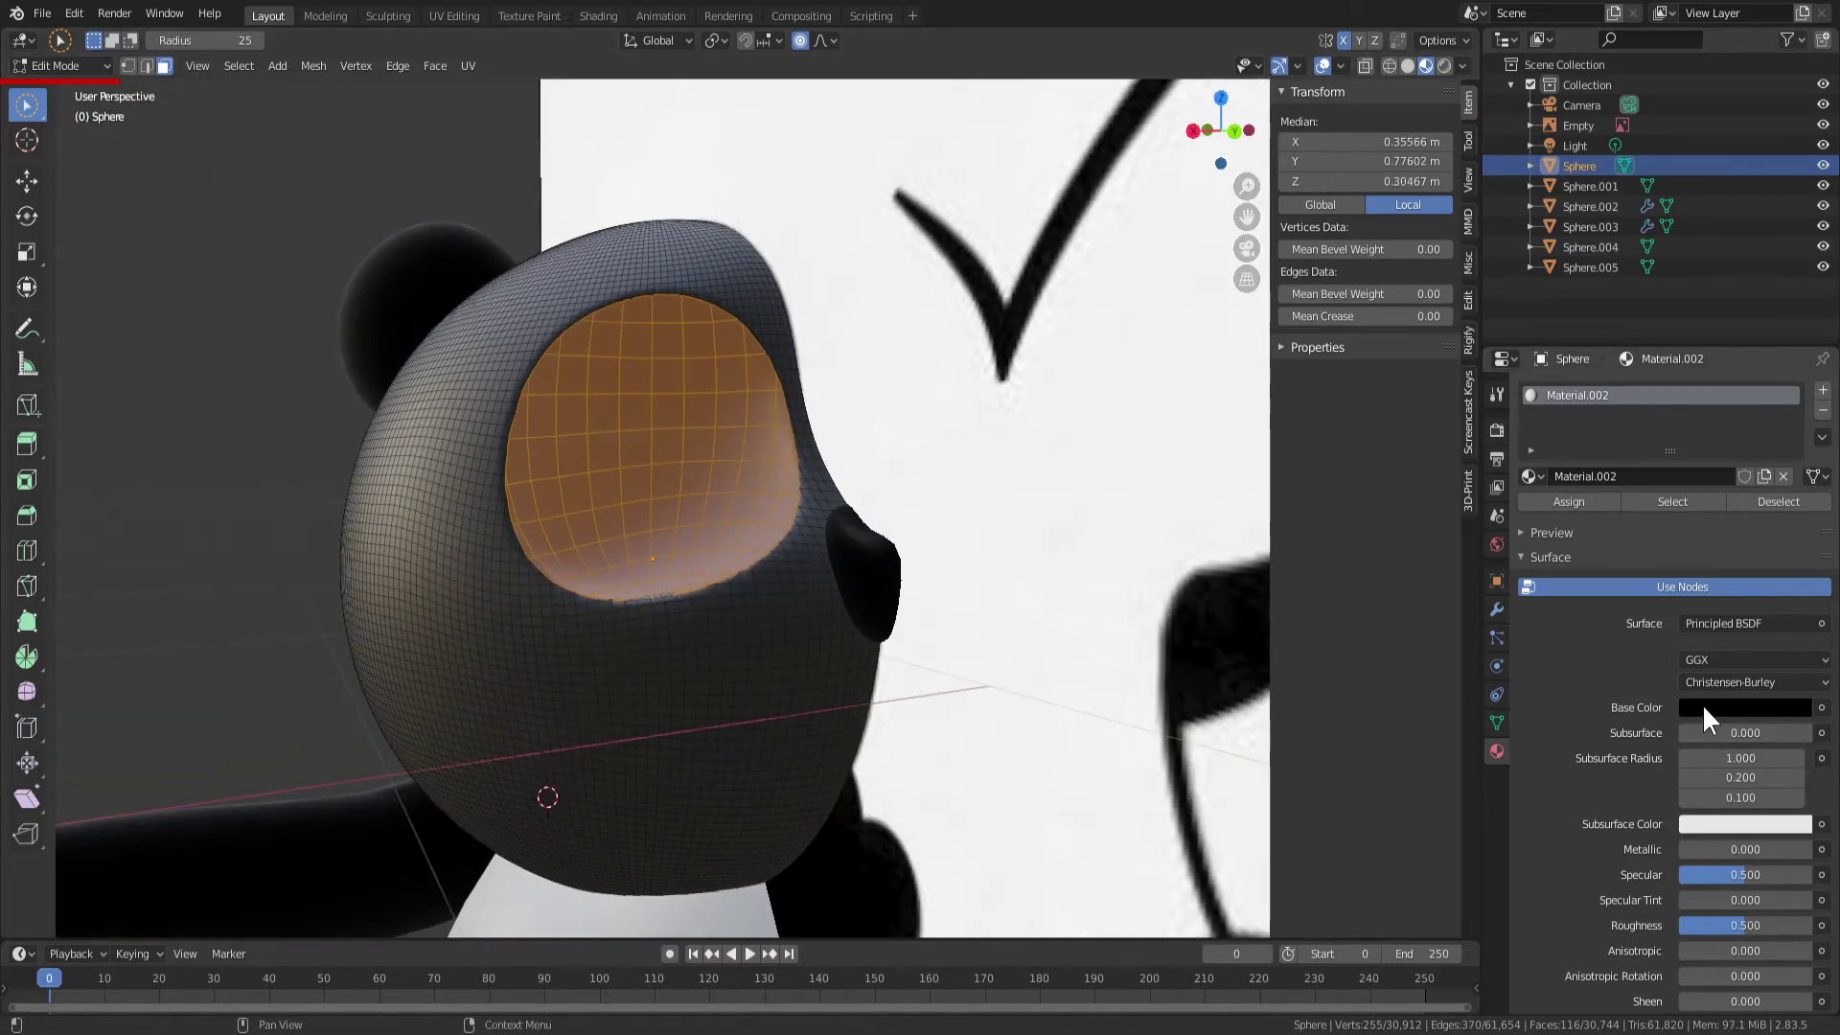
pyautogui.click(1710, 709)
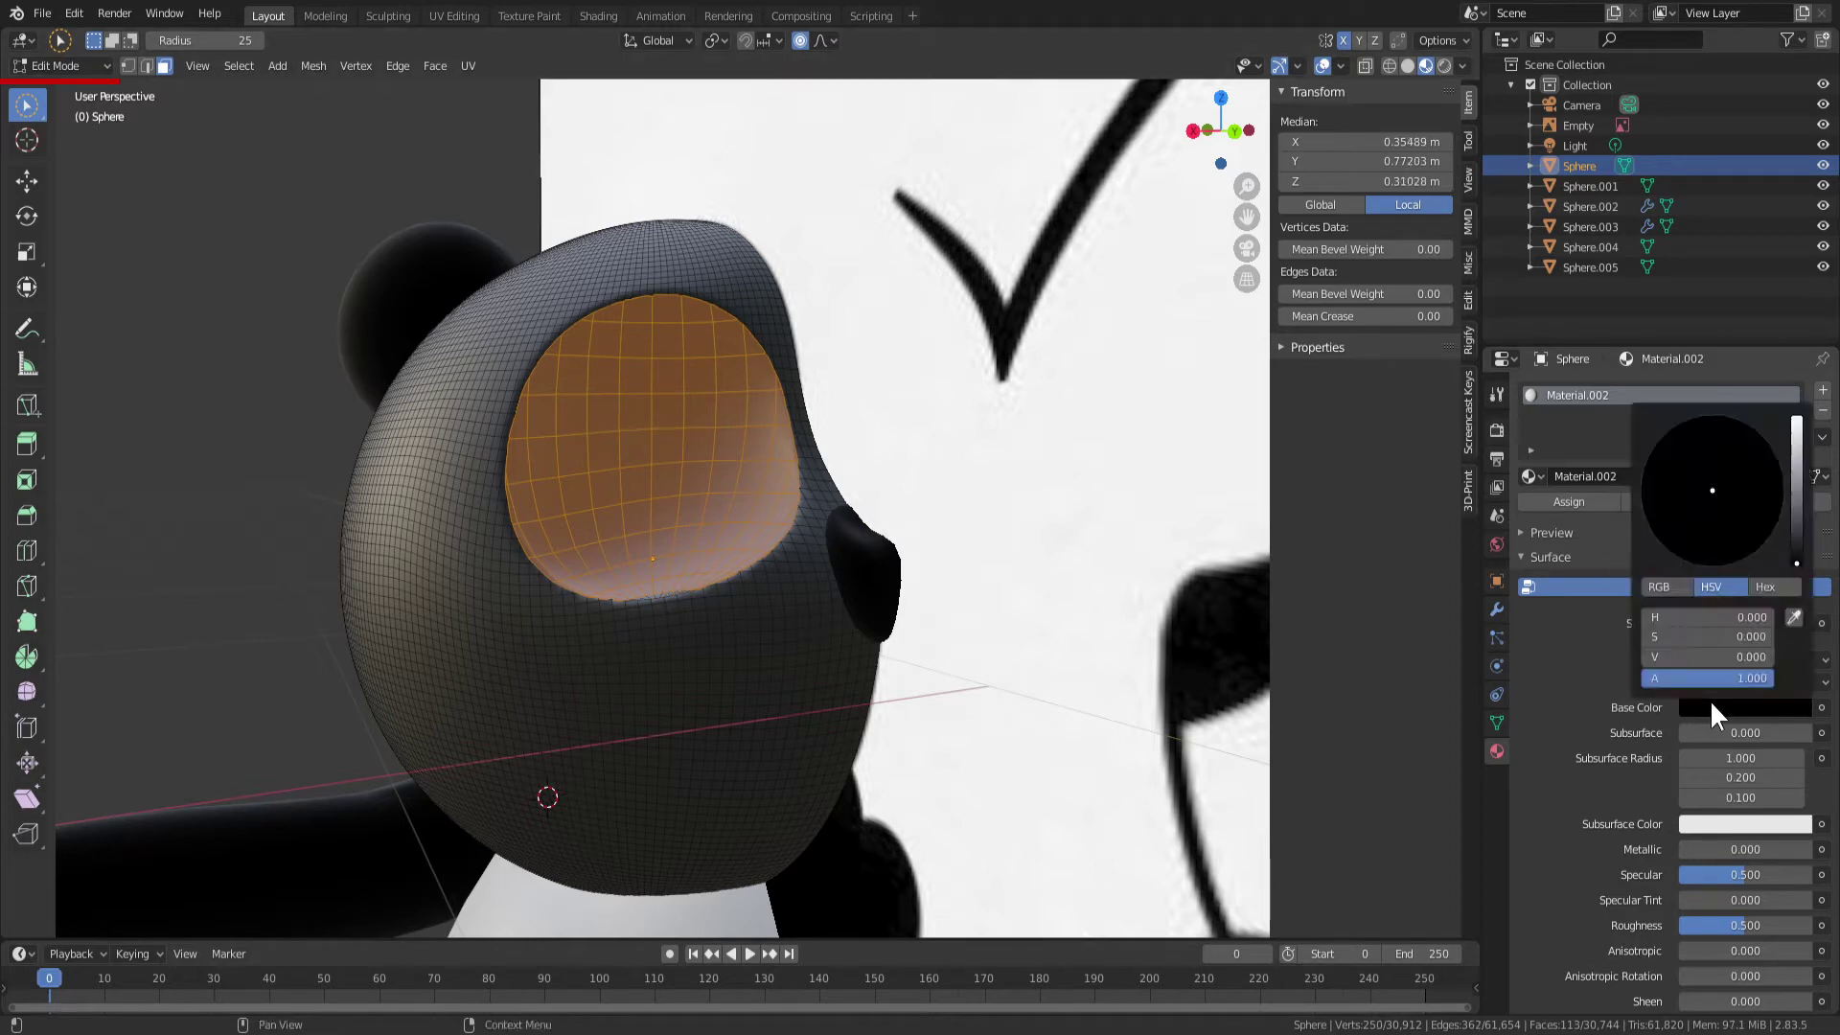
pyautogui.moveTo(1811, 504); pyautogui.dragTo(1812, 422)
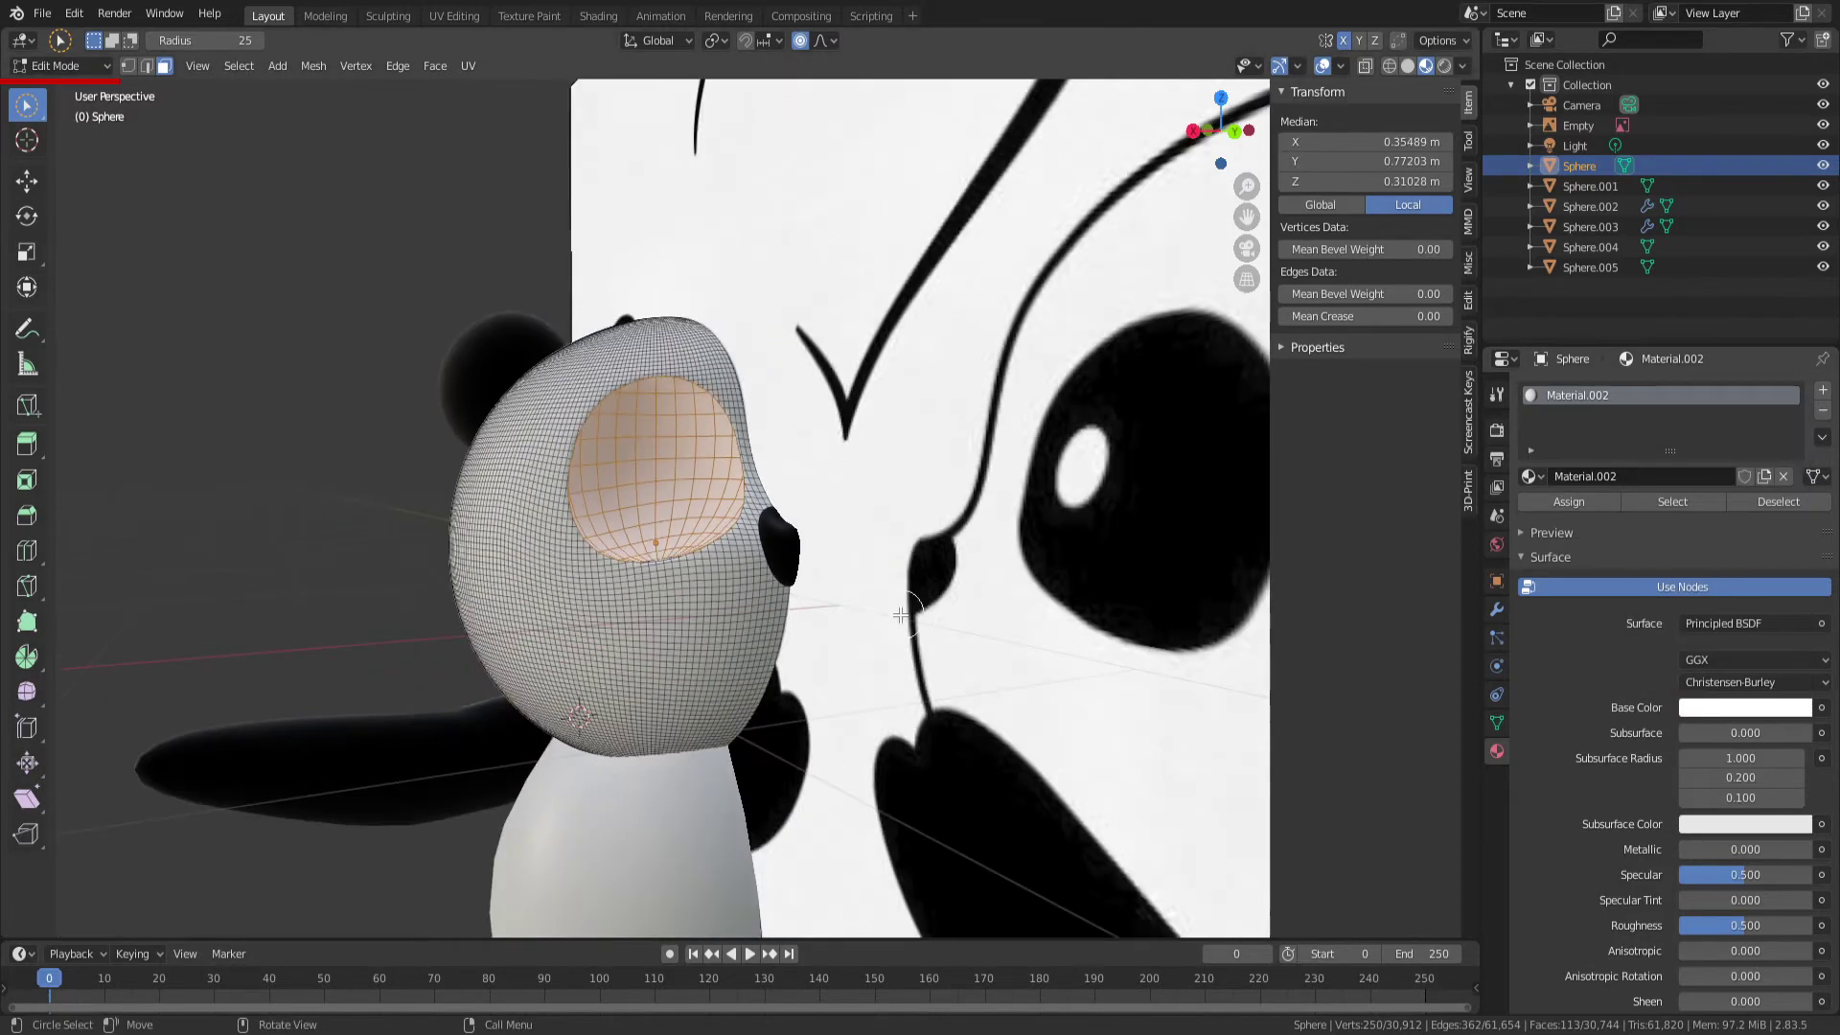
pyautogui.moveTo(1036, 613); pyautogui.dragTo(868, 614, button='middle')
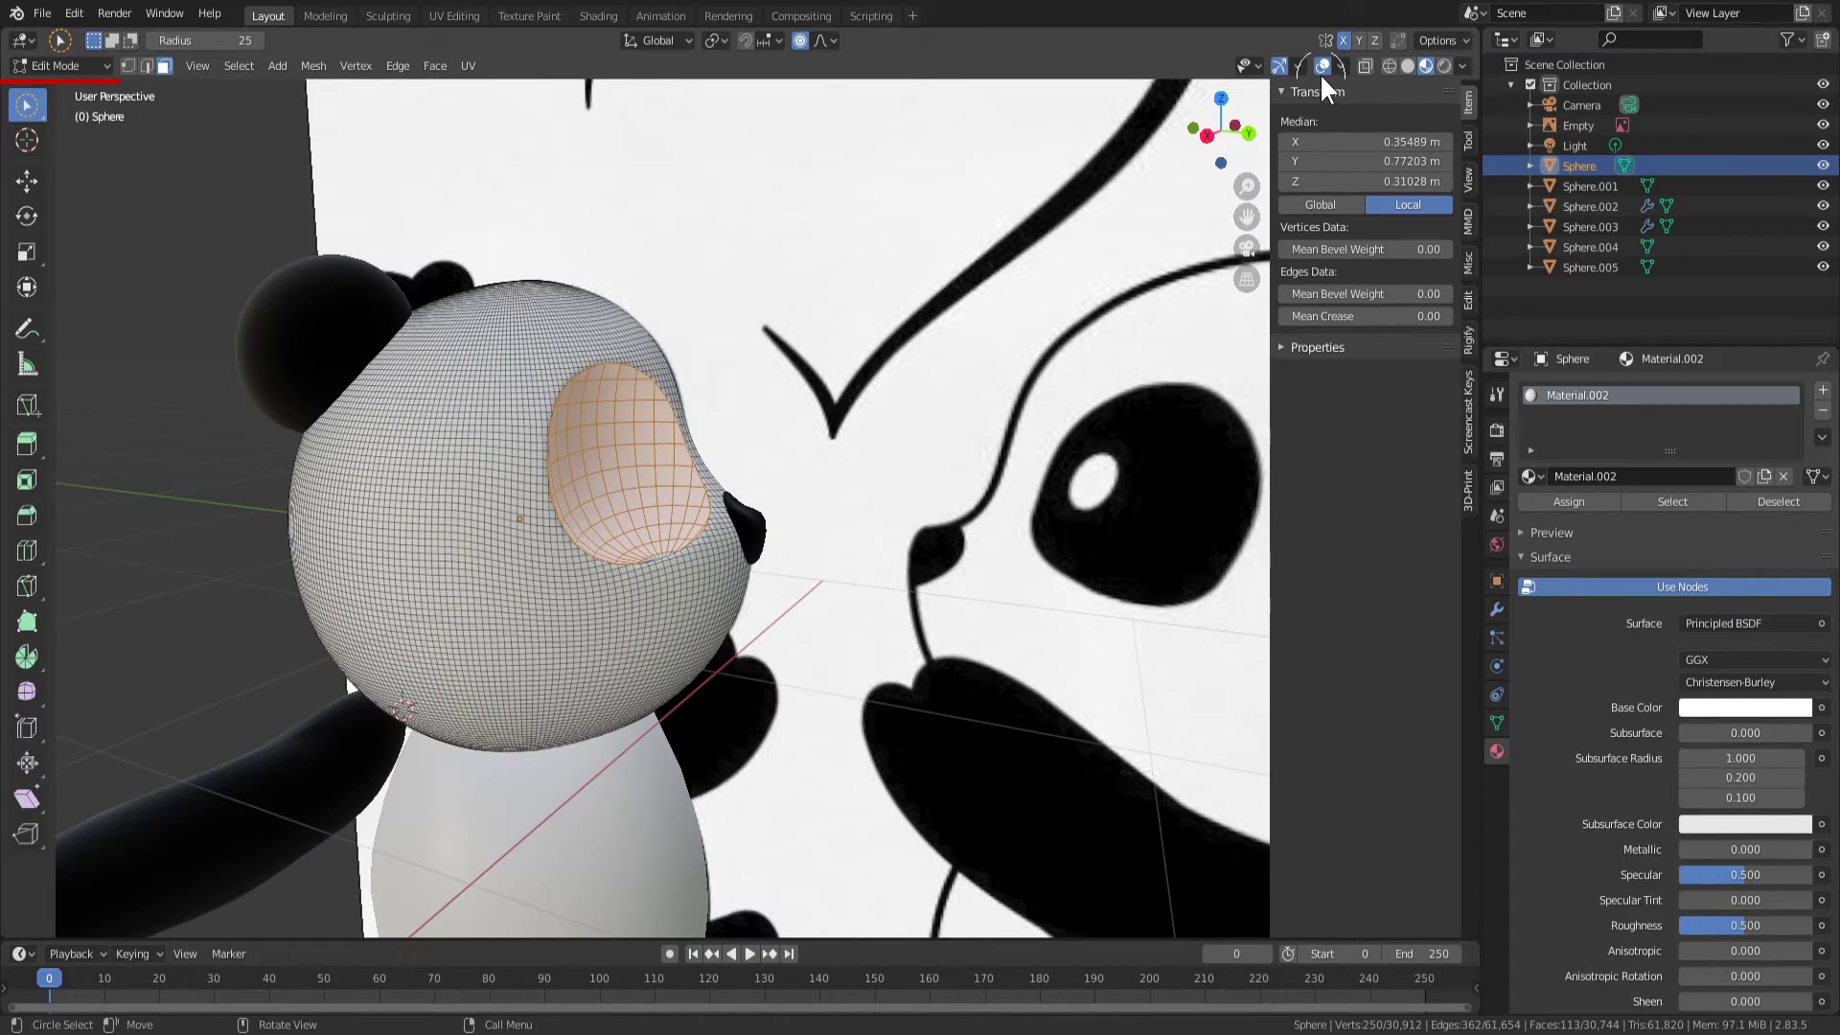
pyautogui.click(1323, 65)
pyautogui.scroll(3, 1198, 240)
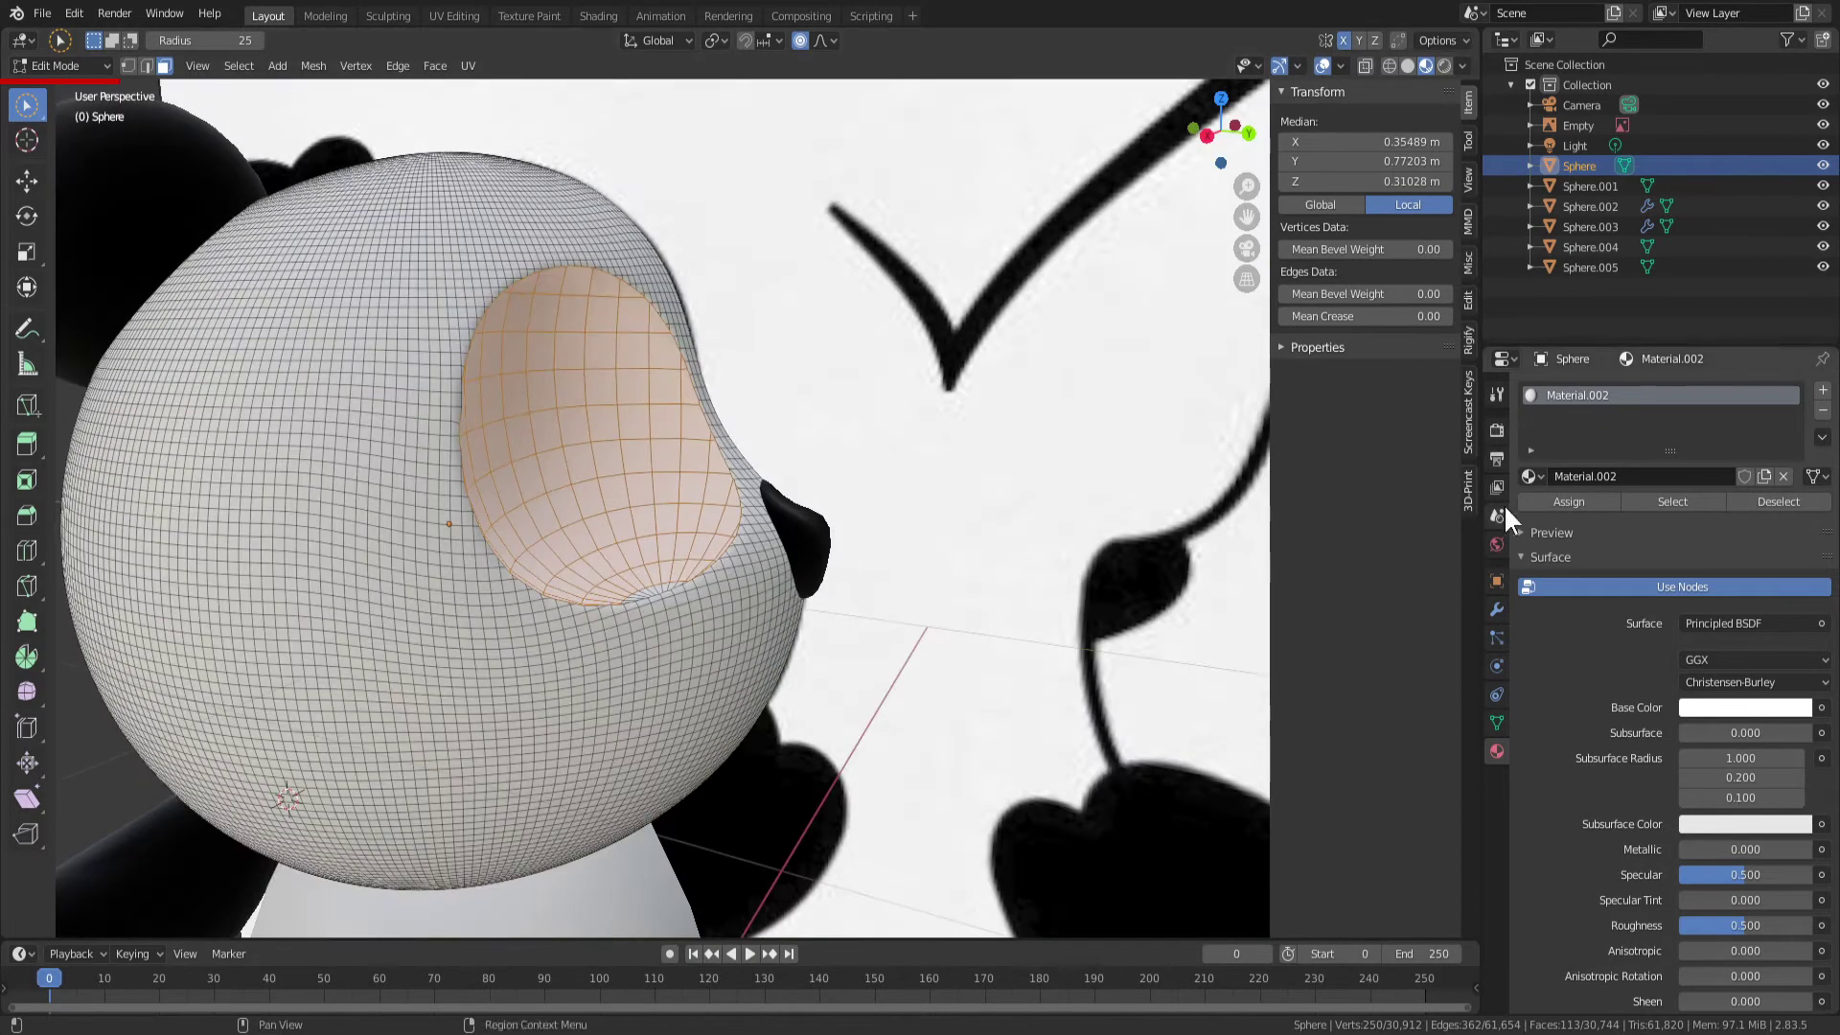
# Create a new black Material.006, assign it to the eye patch, and set Specular to 0
pyautogui.click(1823, 390)
pyautogui.click(1647, 518)
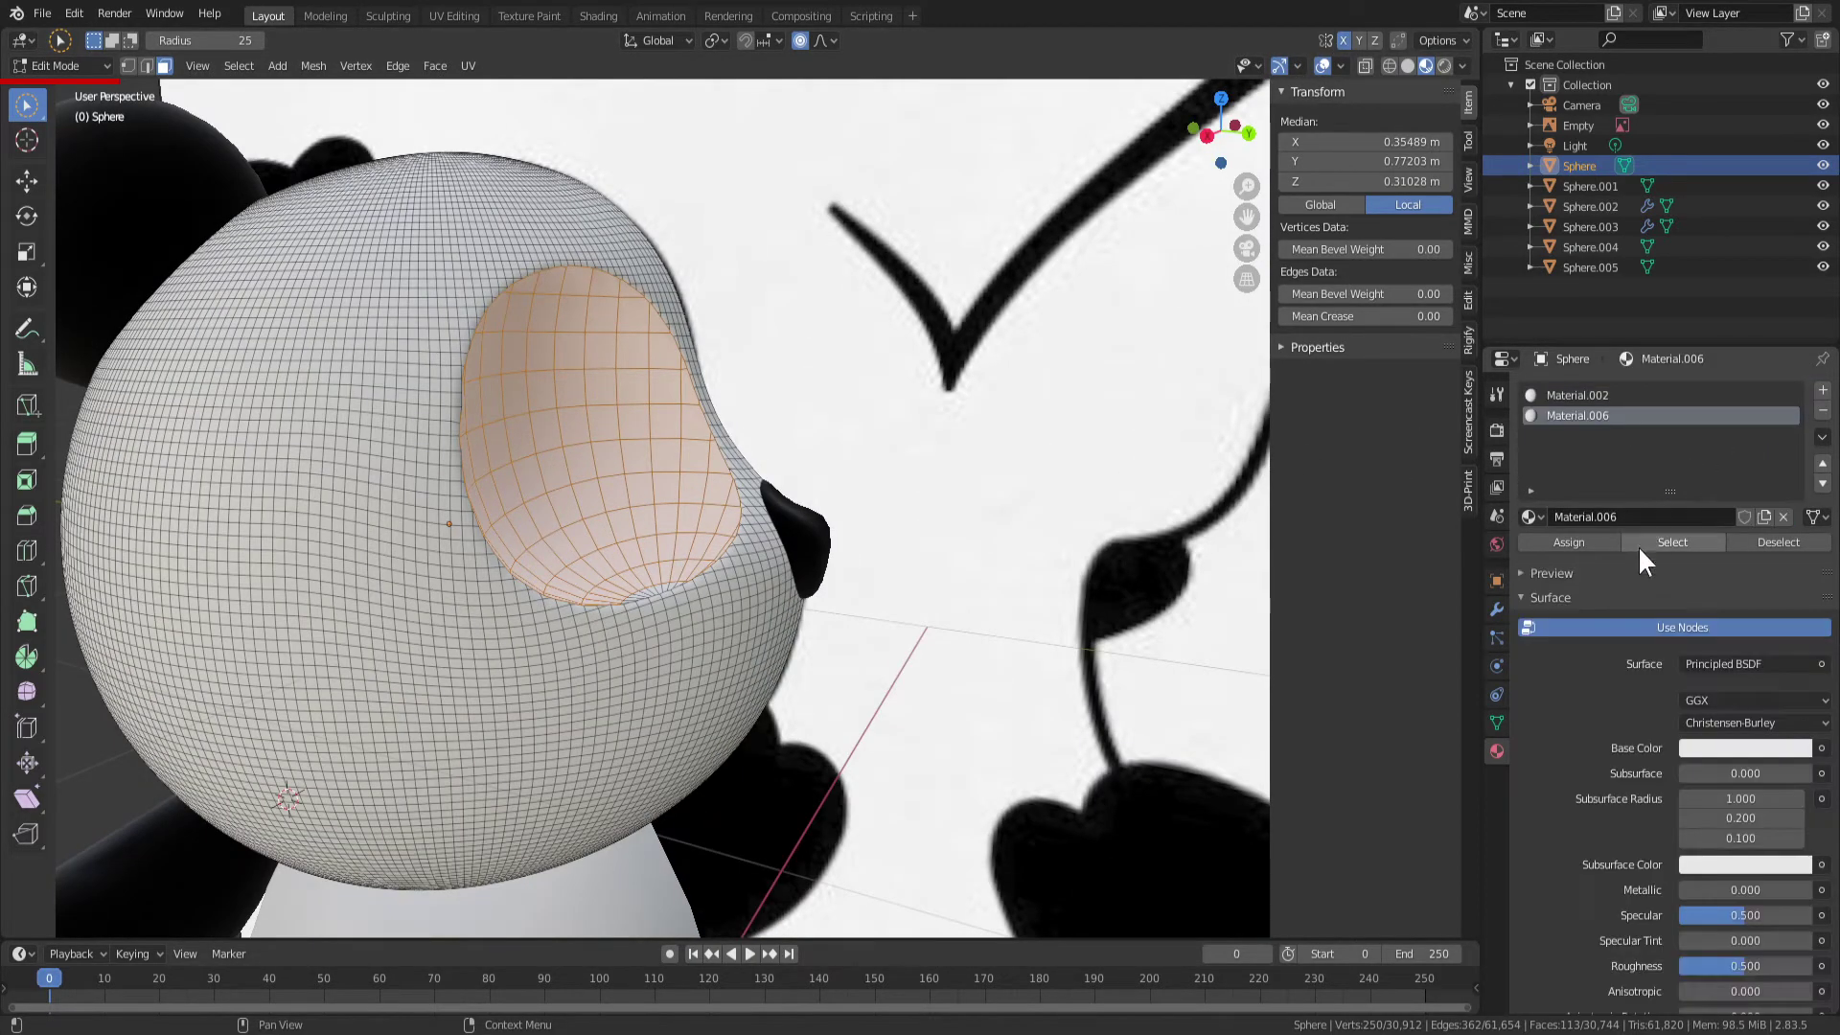
pyautogui.click(1728, 744)
pyautogui.moveTo(1798, 498); pyautogui.dragTo(1798, 613)
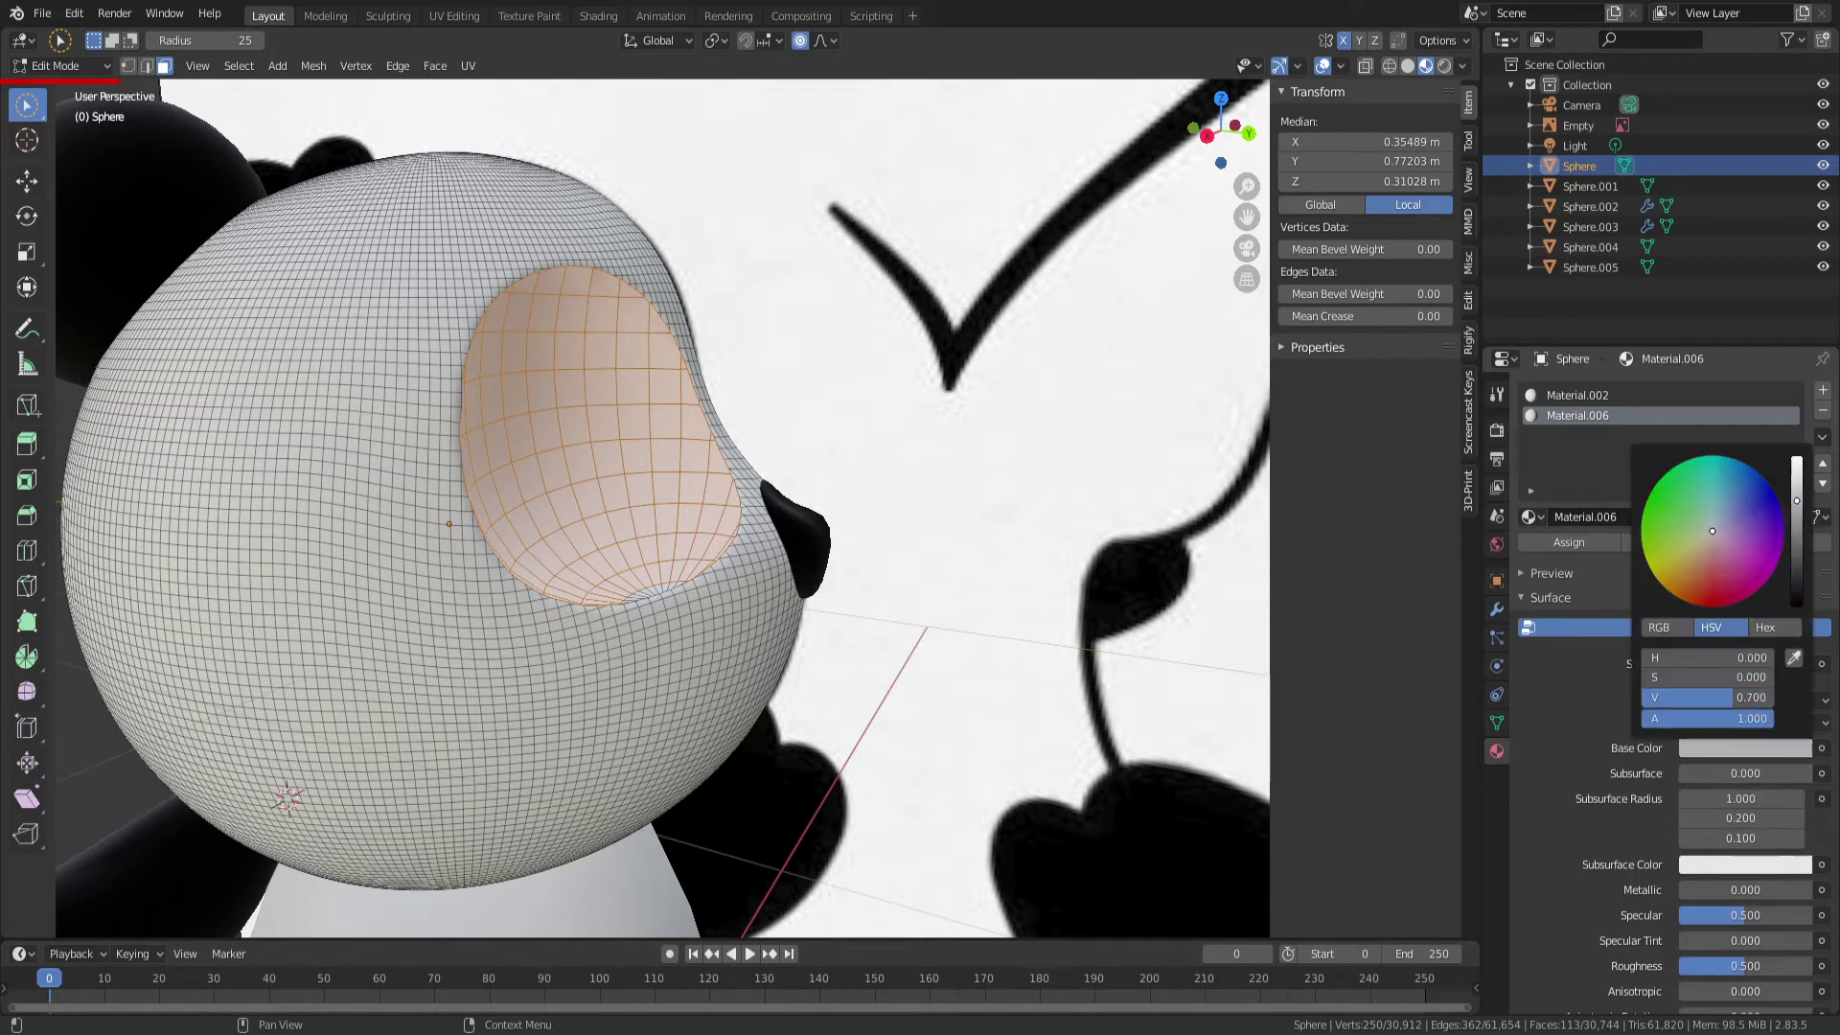
pyautogui.moveTo(786, 508); pyautogui.dragTo(851, 498, button='middle')
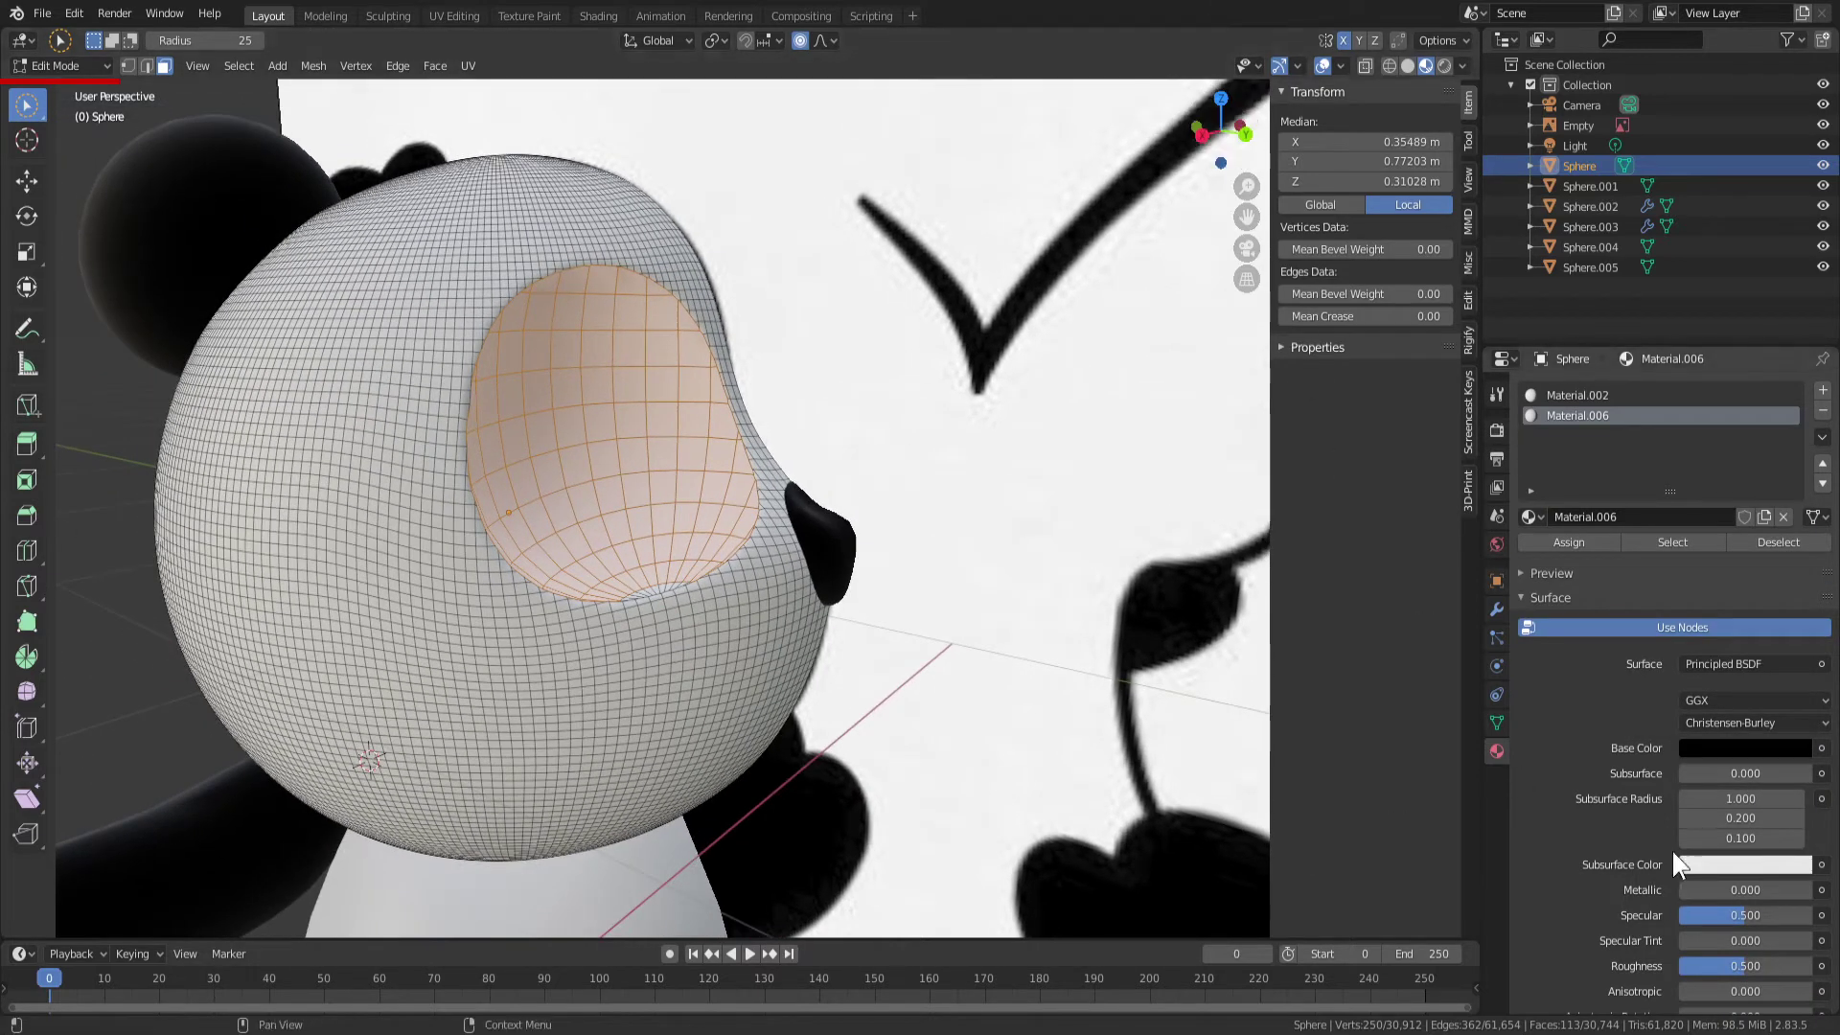
pyautogui.click(1568, 548)
pyautogui.scroll(-5, 1655, 830)
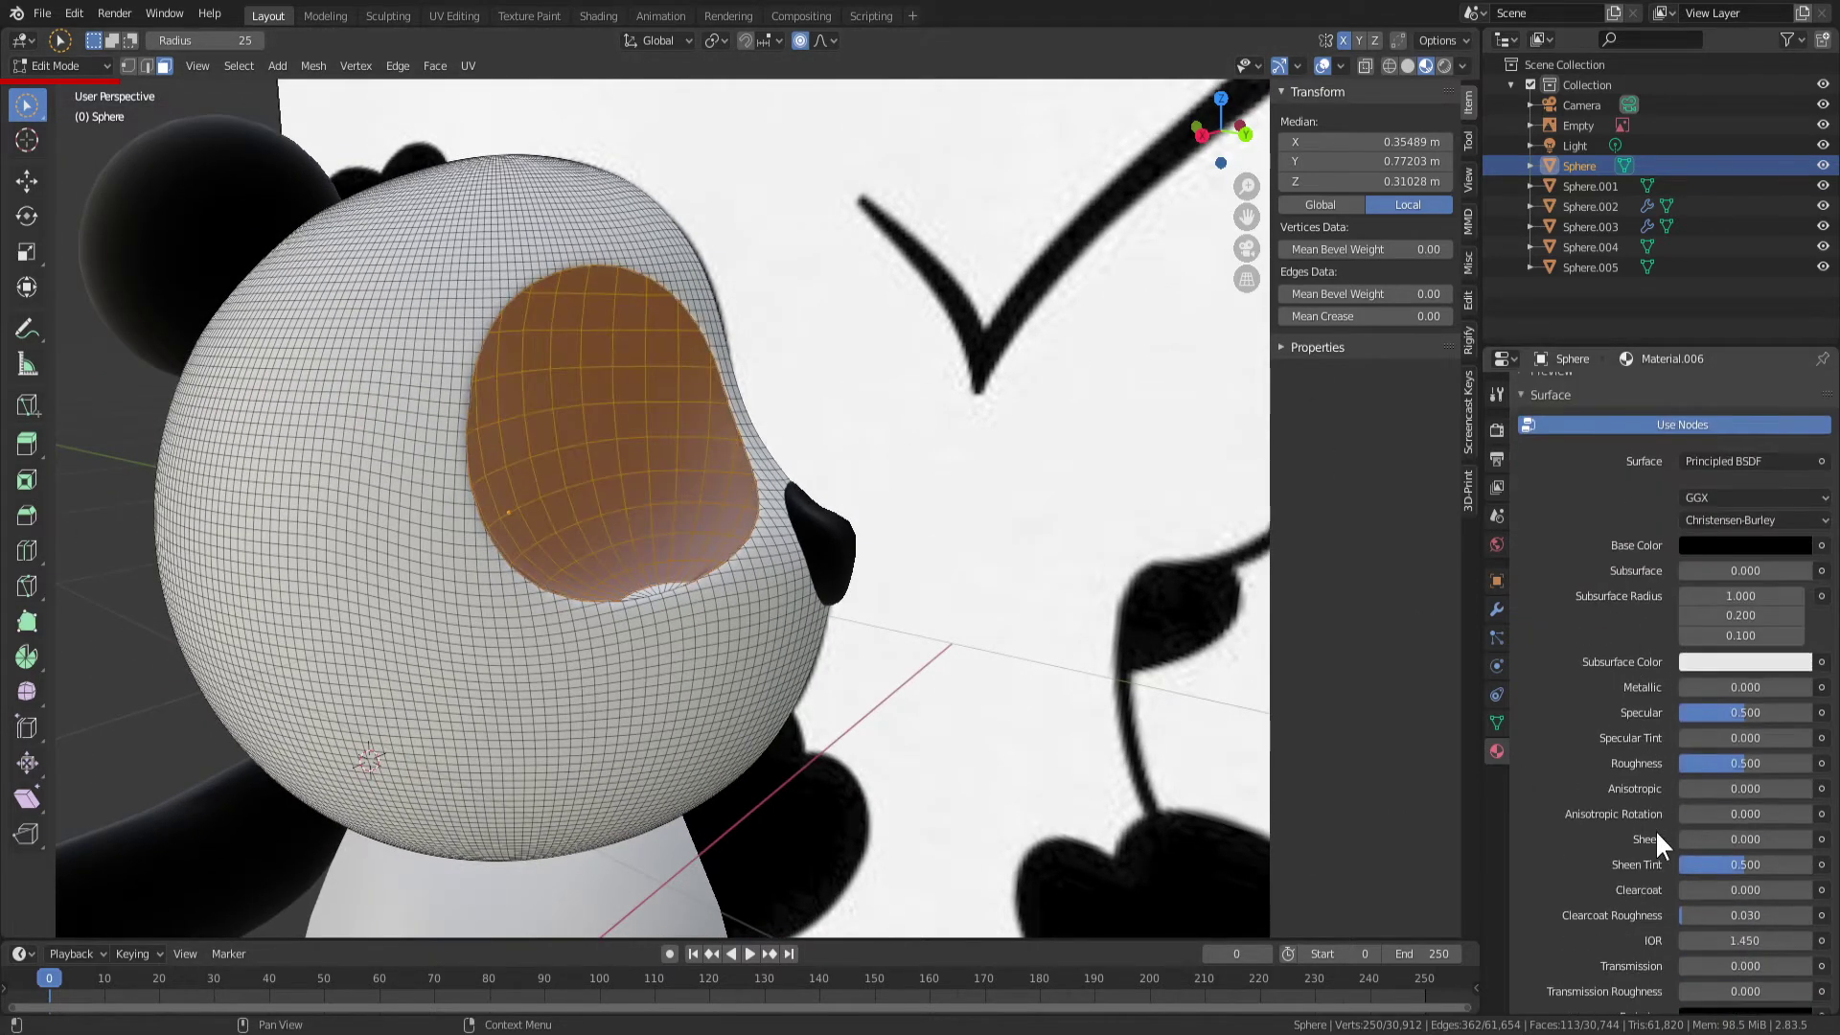
pyautogui.moveTo(1749, 721); pyautogui.dragTo(1687, 720)
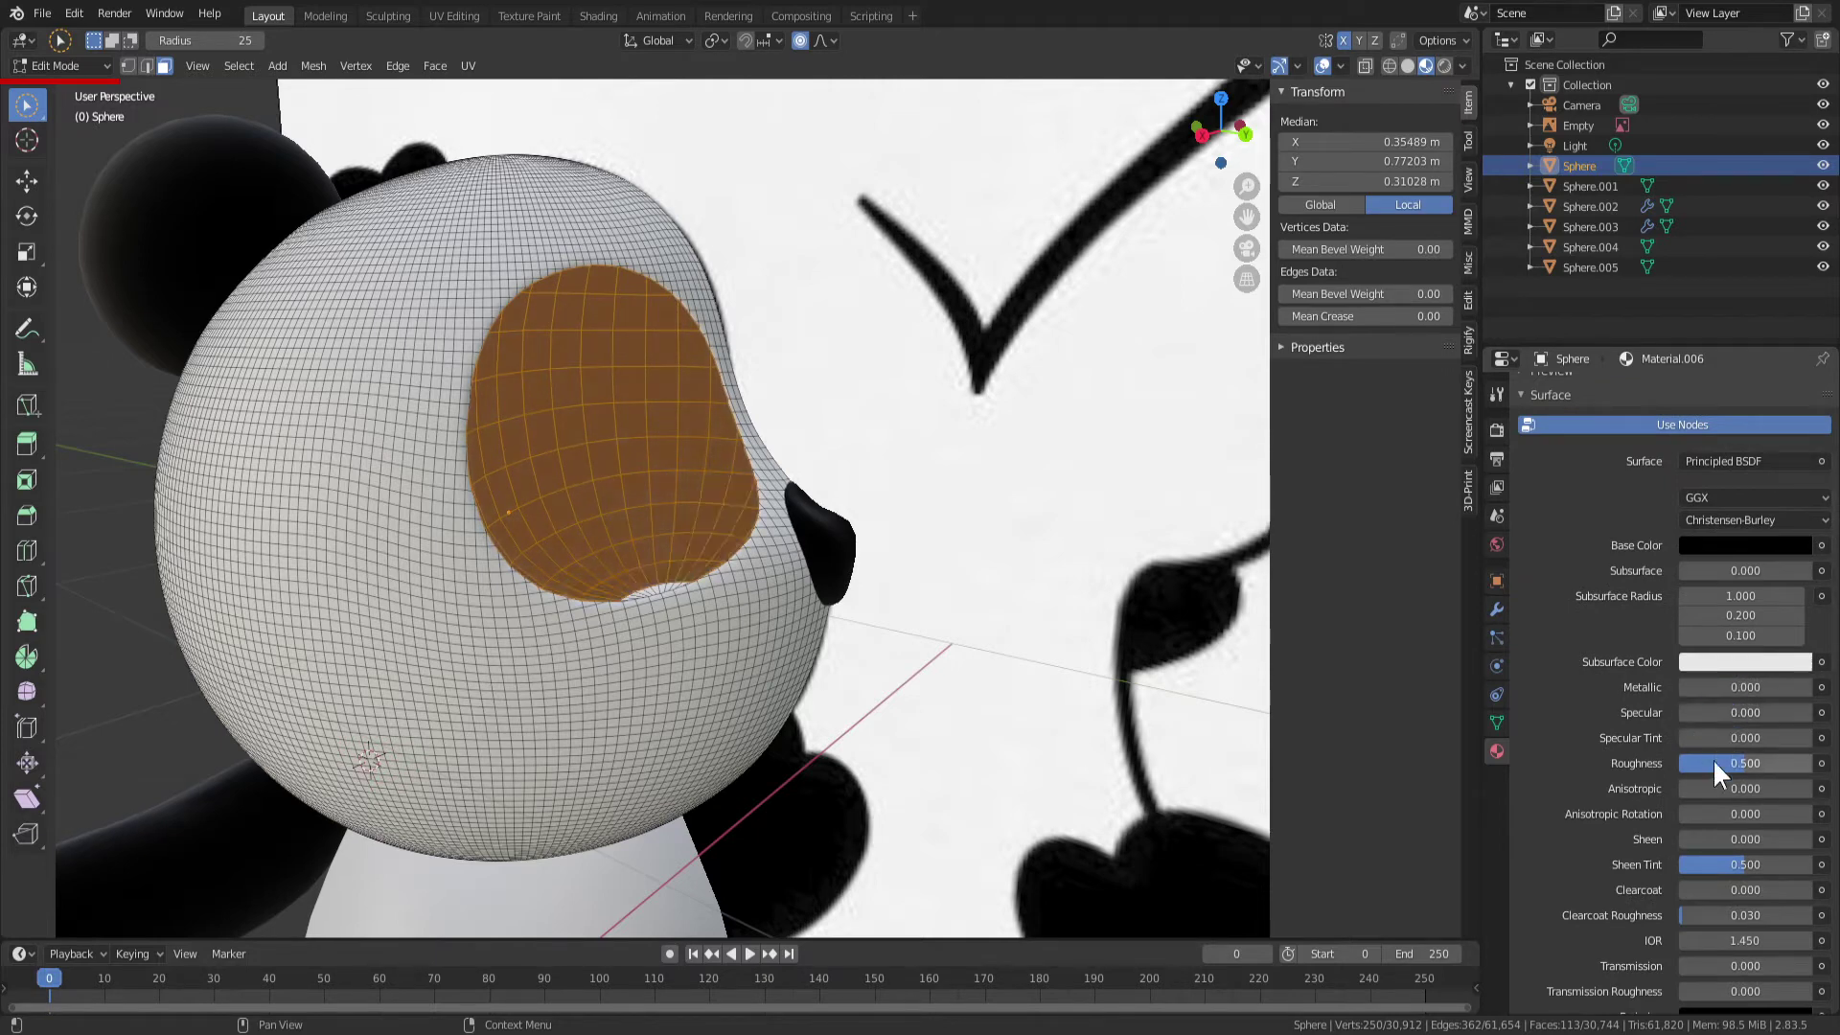
pyautogui.scroll(-3, 1689, 788)
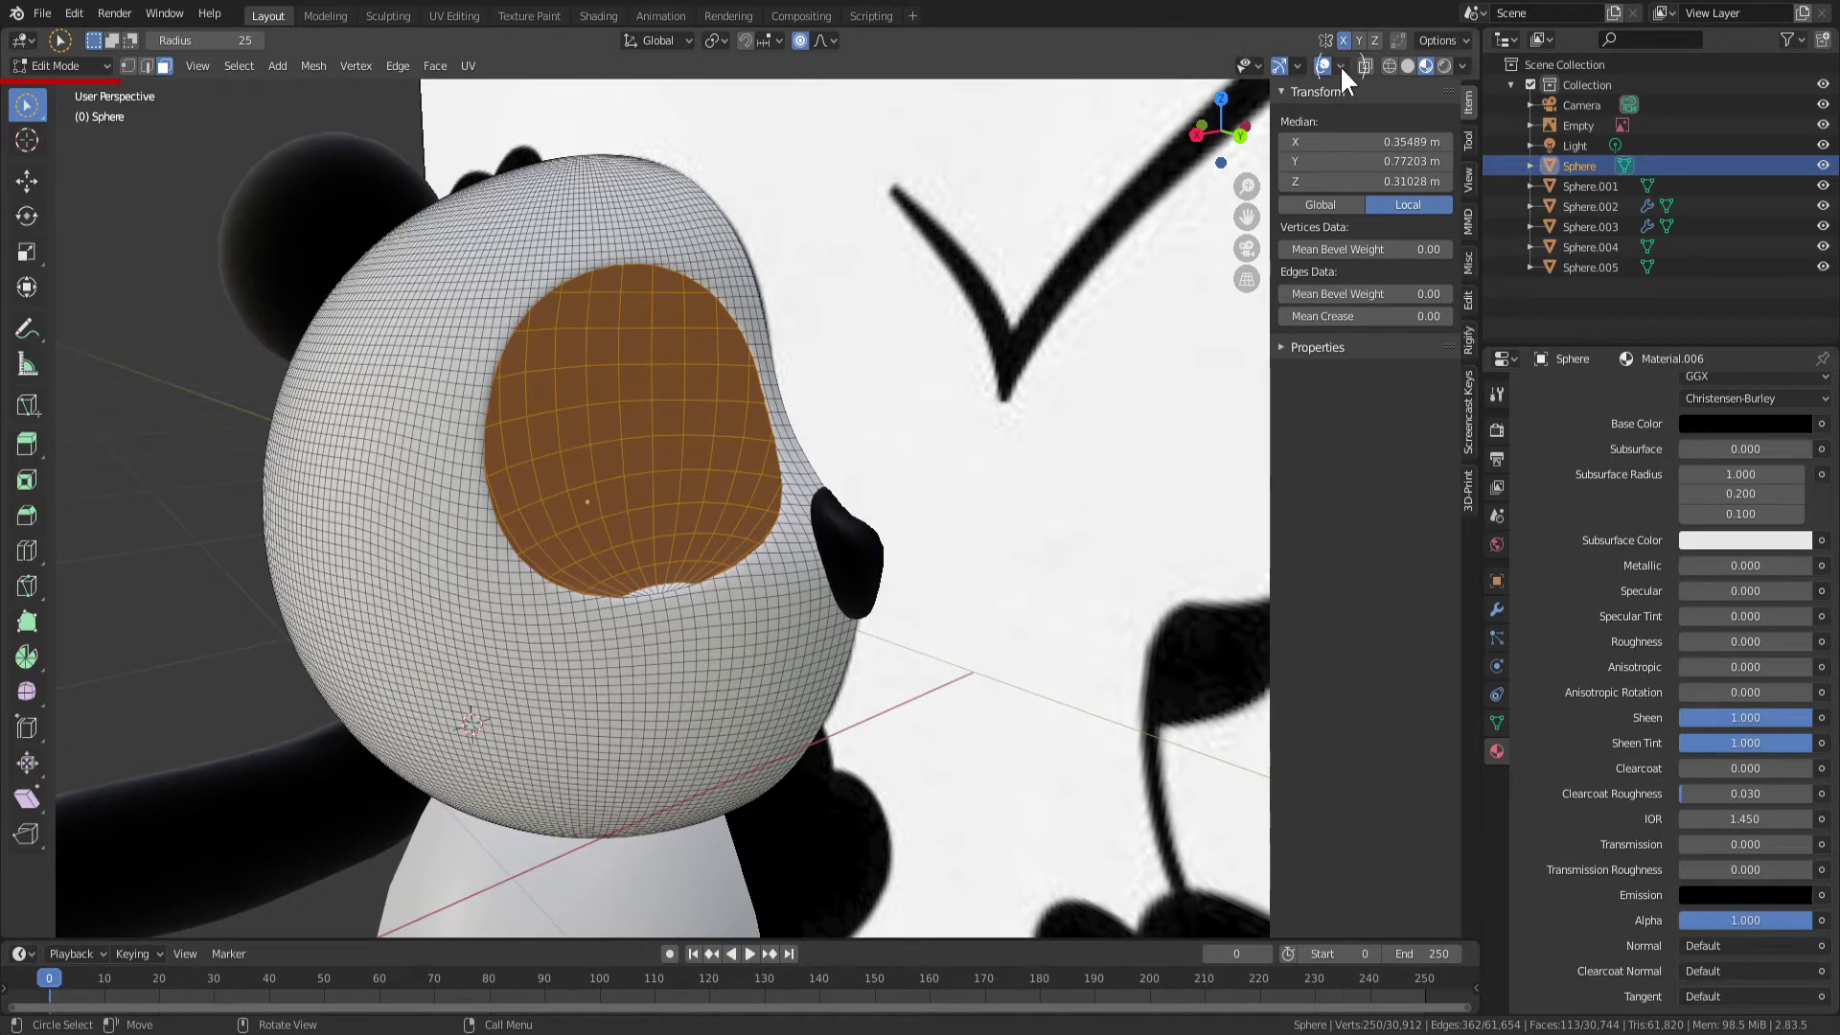
# Switch to Object Mode and orbit around the panda's face to inspect the black eye
pyautogui.click(1322, 65)
pyautogui.moveTo(1007, 220)
pyautogui.mouseDown(button='middle')
pyautogui.moveTo(888, 275)
pyautogui.moveTo(719, 279)
pyautogui.moveTo(814, 349)
pyautogui.moveTo(976, 289)
pyautogui.moveTo(933, 411)
pyautogui.mouseUp(button='middle')
pyautogui.scroll(2, 690, 579)
pyautogui.scroll(2, 680, 575)
pyautogui.press('Tab')
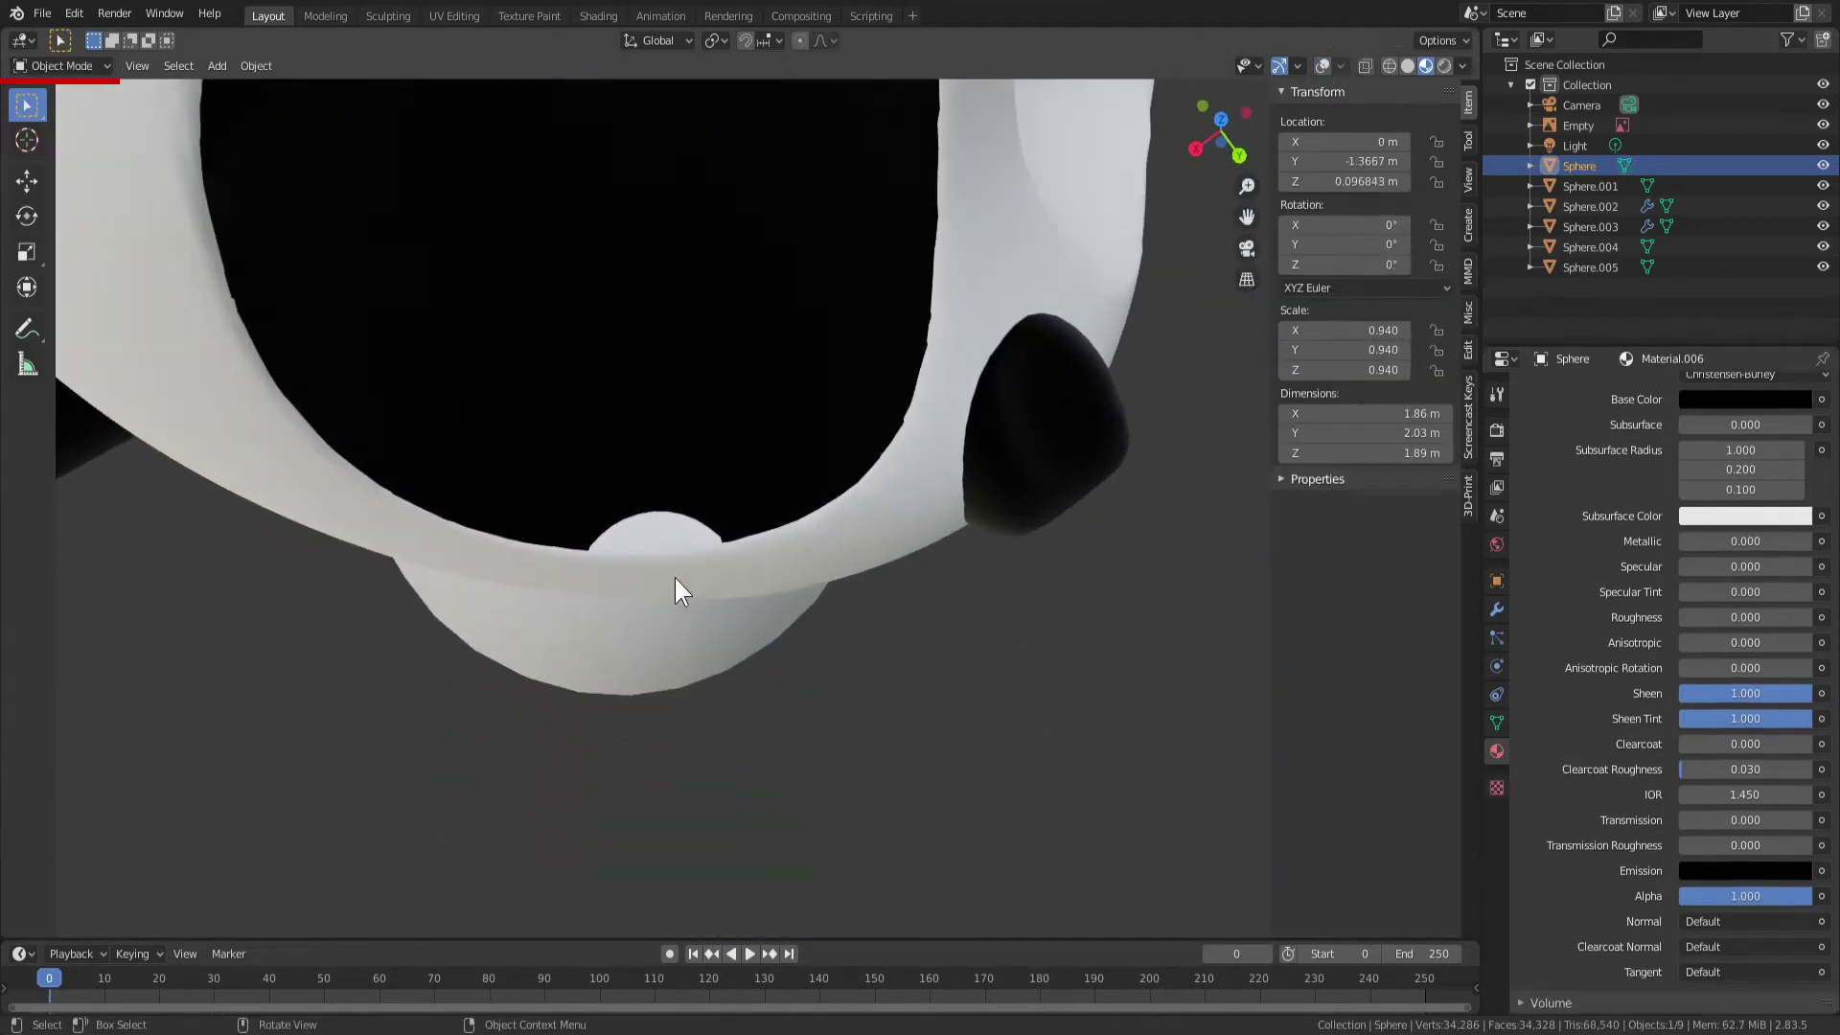
pyautogui.scroll(2, 659, 560)
pyautogui.moveTo(659, 559); pyautogui.dragTo(1047, 133, button='middle')
pyautogui.click(1321, 63)
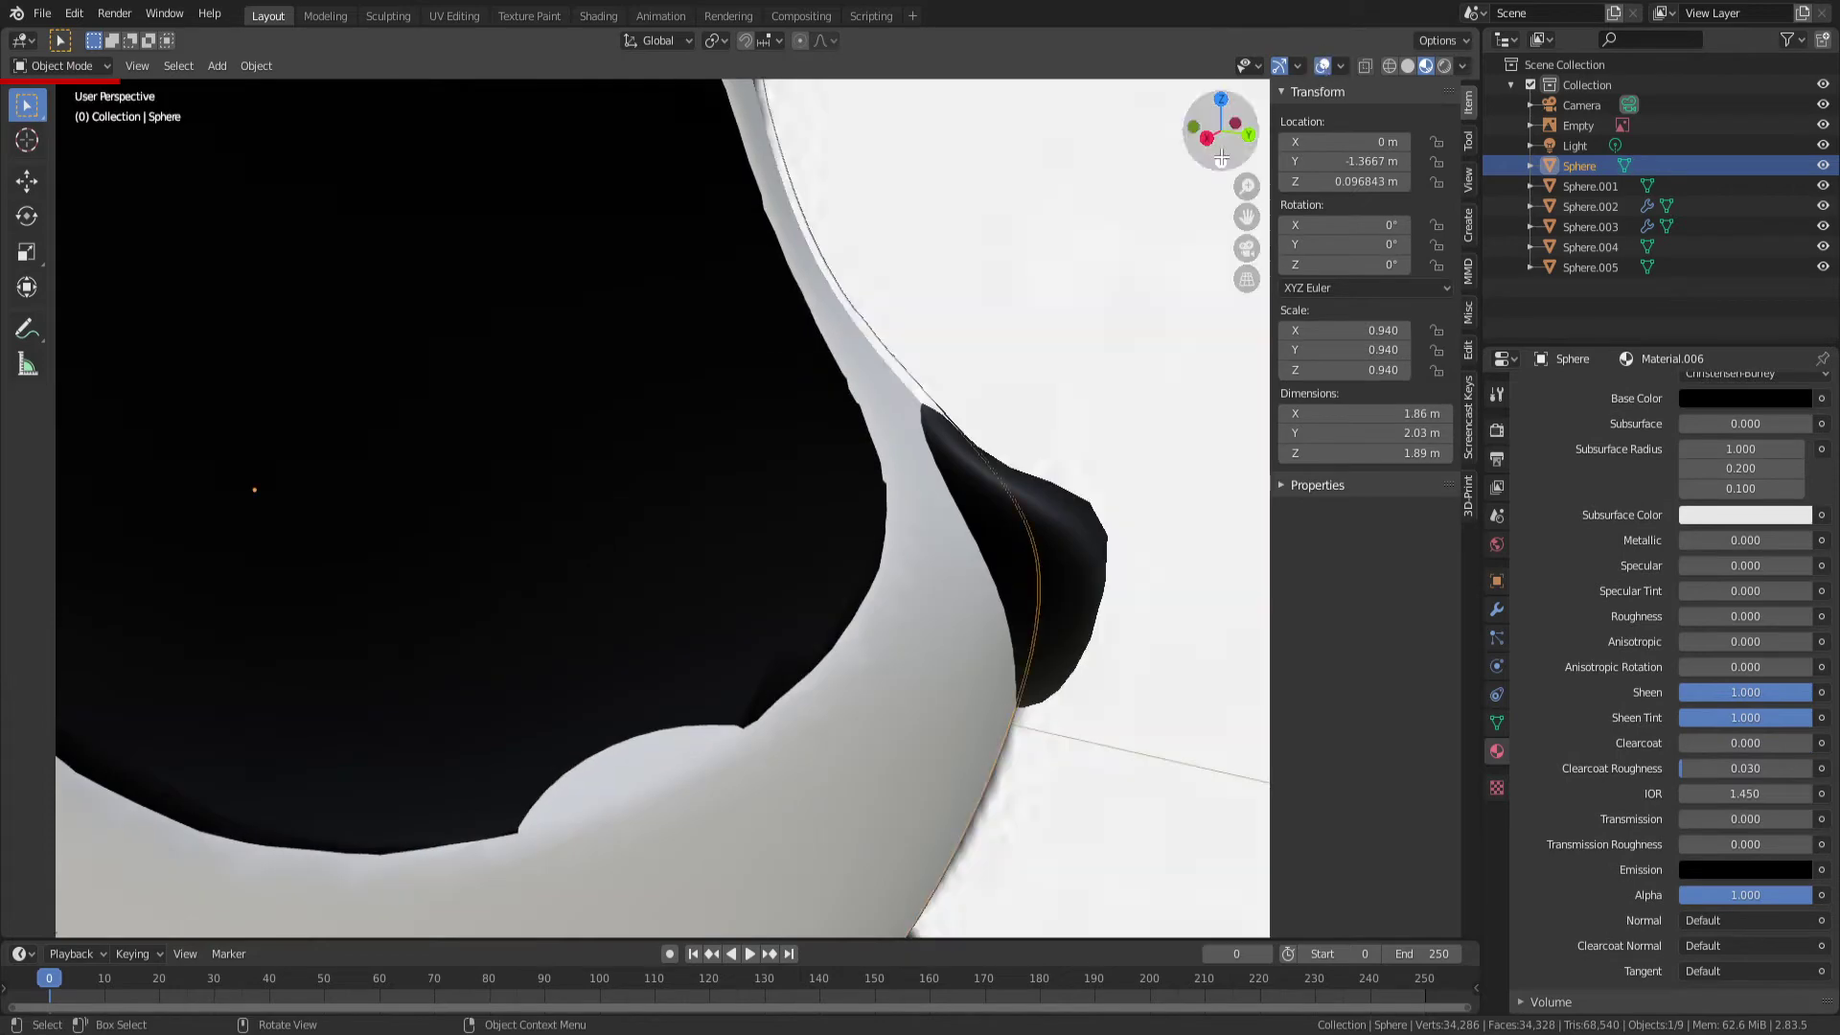
pyautogui.moveTo(767, 431)
pyautogui.mouseDown(button='middle')
pyautogui.moveTo(591, 648)
pyautogui.moveTo(854, 464)
pyautogui.moveTo(809, 578)
pyautogui.mouseUp(button='middle')
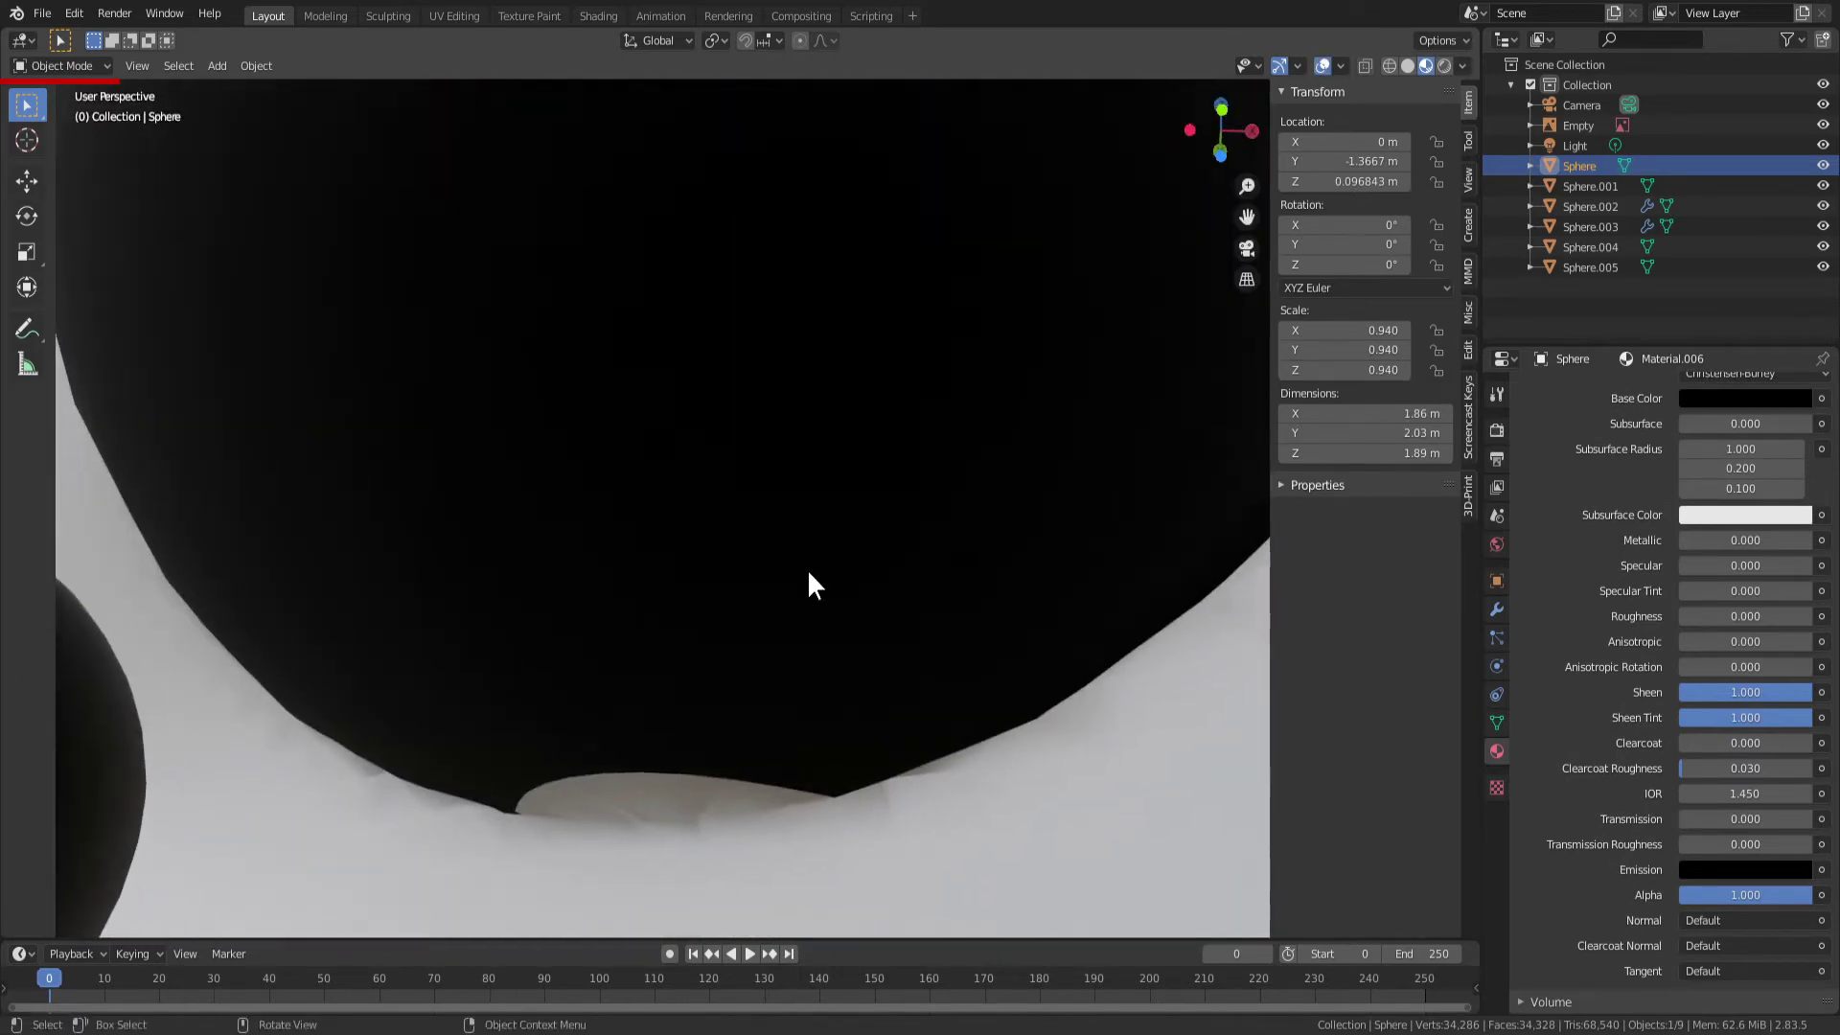
# Return to Edit Mode on the head and orbit to the underside of the eye patch
pyautogui.scroll(-4, 807, 575)
pyautogui.press('Tab')
pyautogui.scroll(3, 747, 556)
pyautogui.scroll(2, 729, 518)
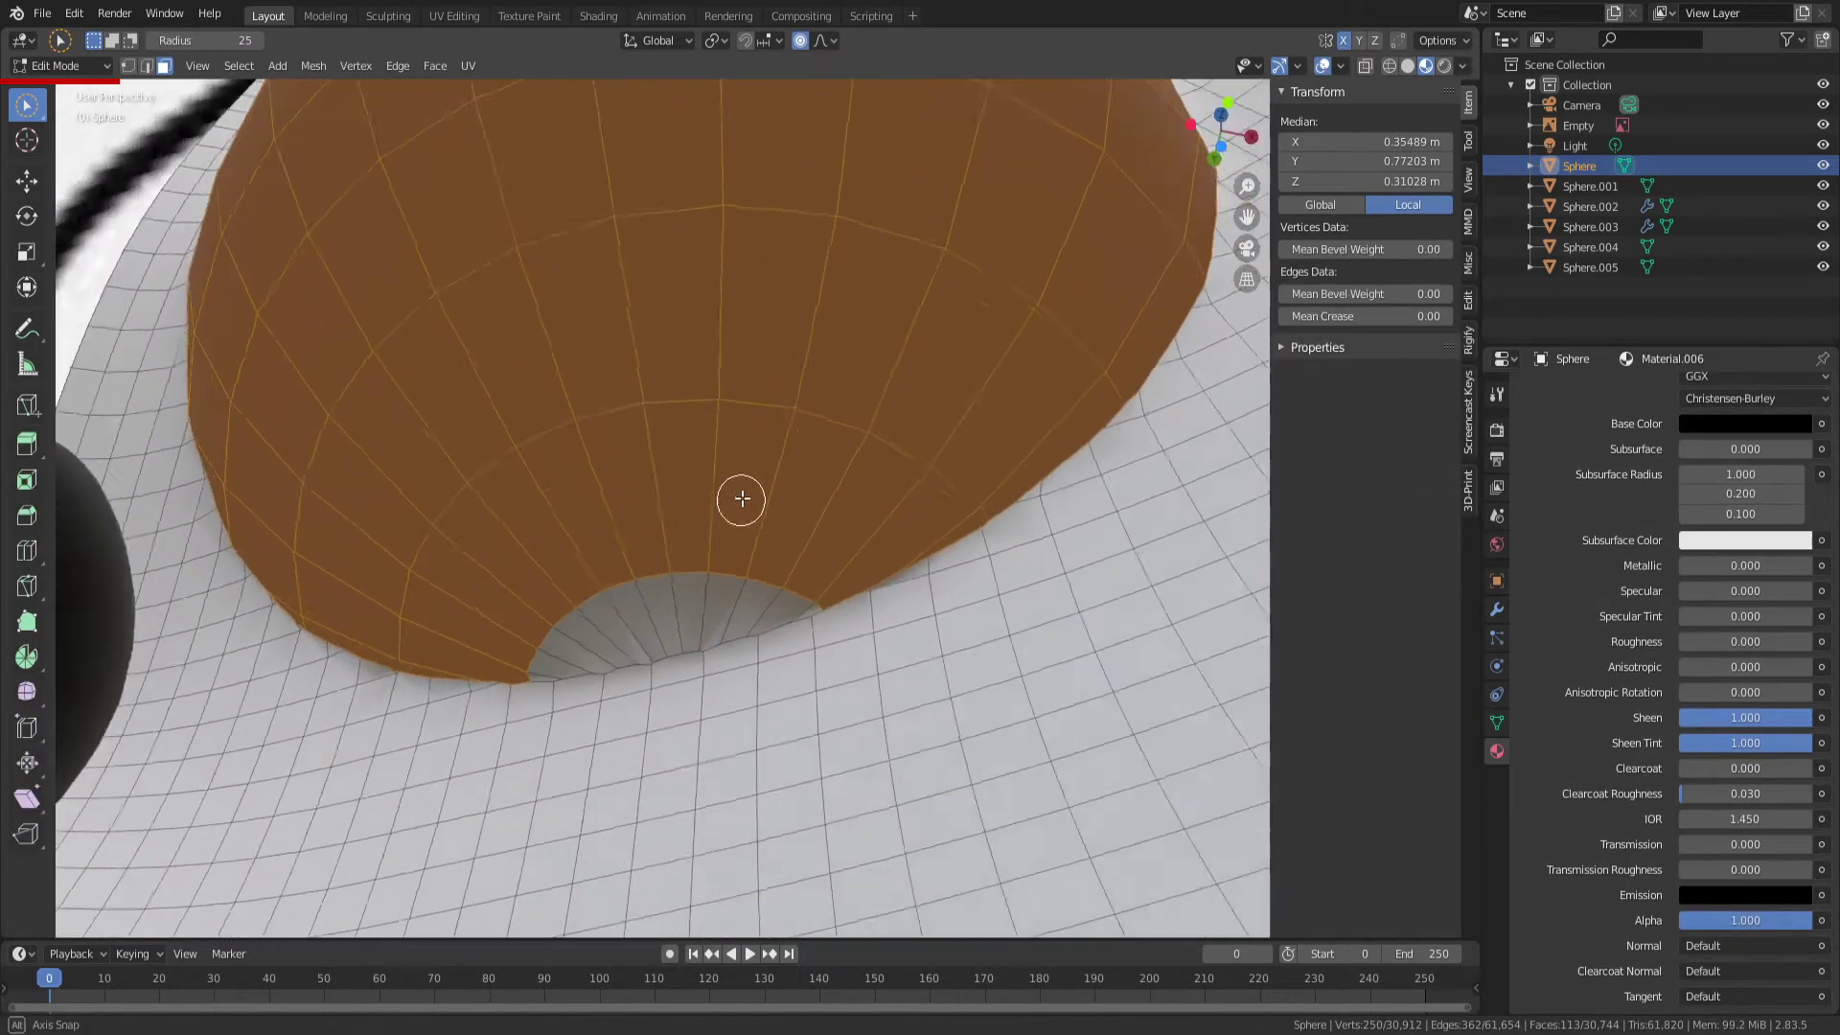
pyautogui.moveTo(739, 498)
pyautogui.mouseDown(button='middle')
pyautogui.moveTo(665, 586)
pyautogui.moveTo(661, 539)
pyautogui.mouseUp(button='middle')
# Paint-select the uncoloured faces at the patch bottom, bringing the selection to 125 faces
pyautogui.press('c')
pyautogui.moveTo(661, 538)
pyautogui.mouseDown()
pyautogui.moveTo(624, 526)
pyautogui.moveTo(746, 540)
pyautogui.mouseUp()
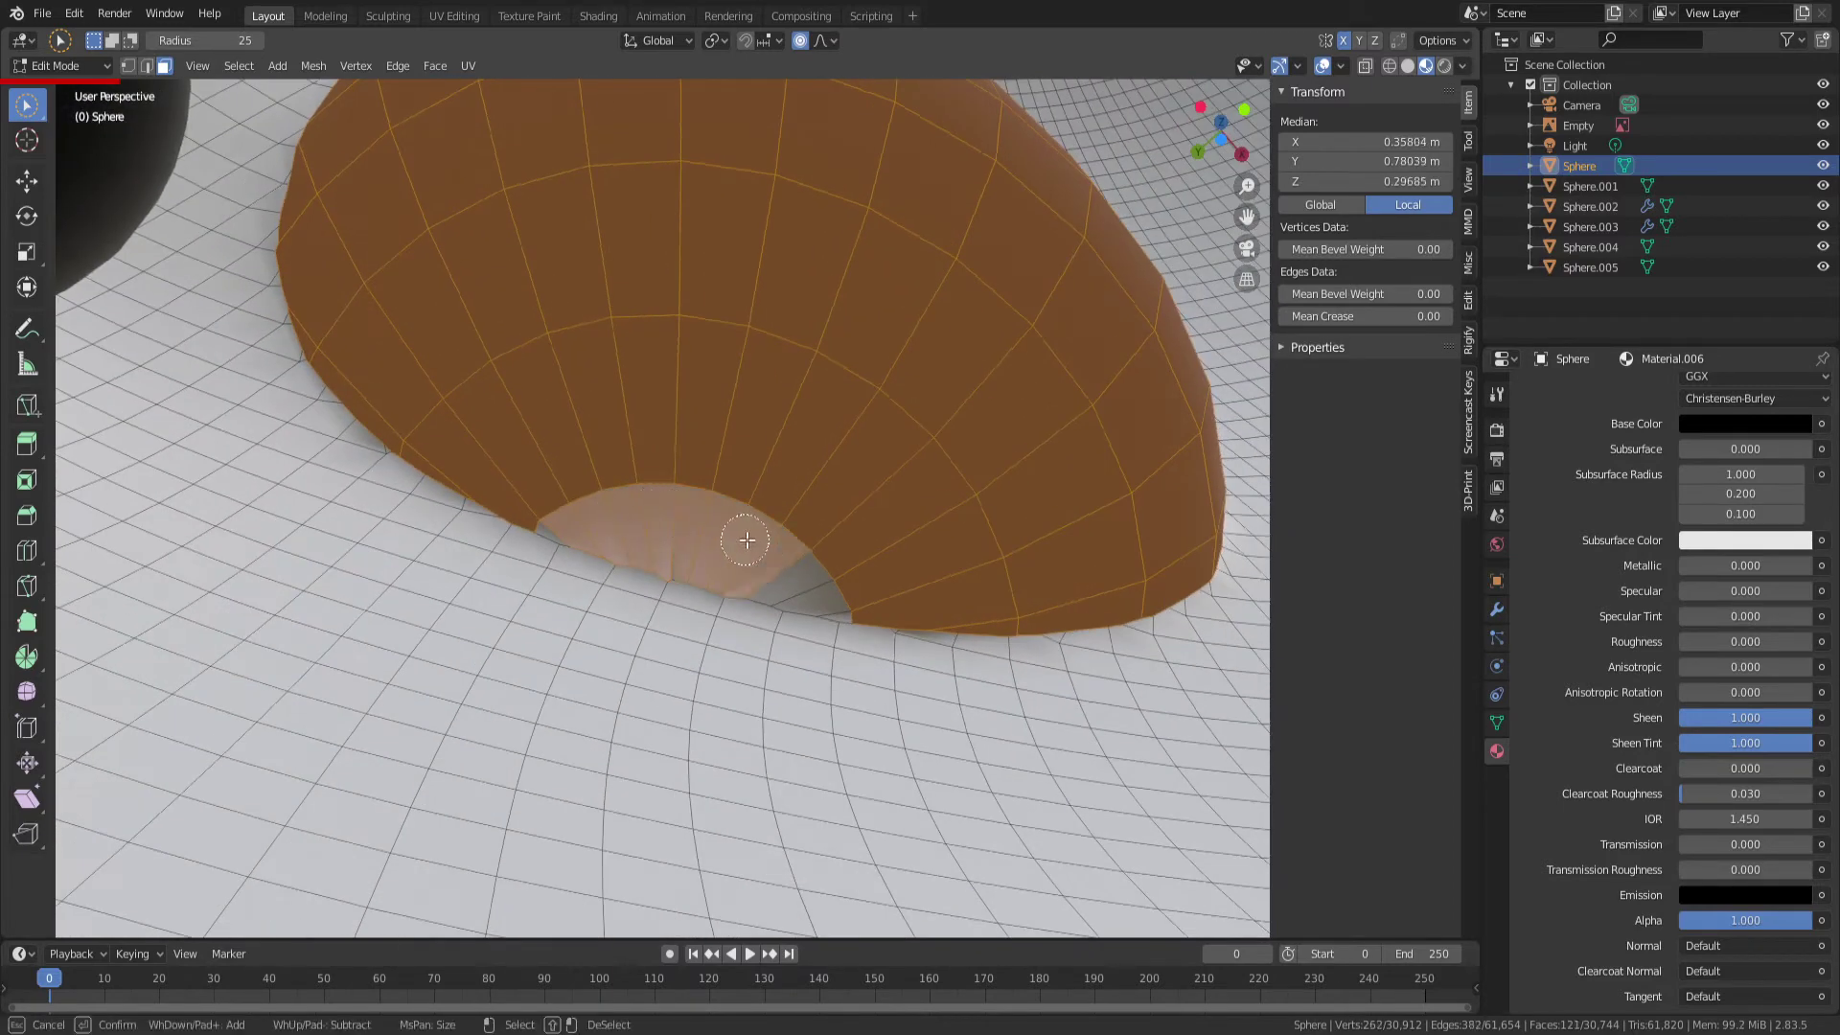
pyautogui.rightClick(837, 579)
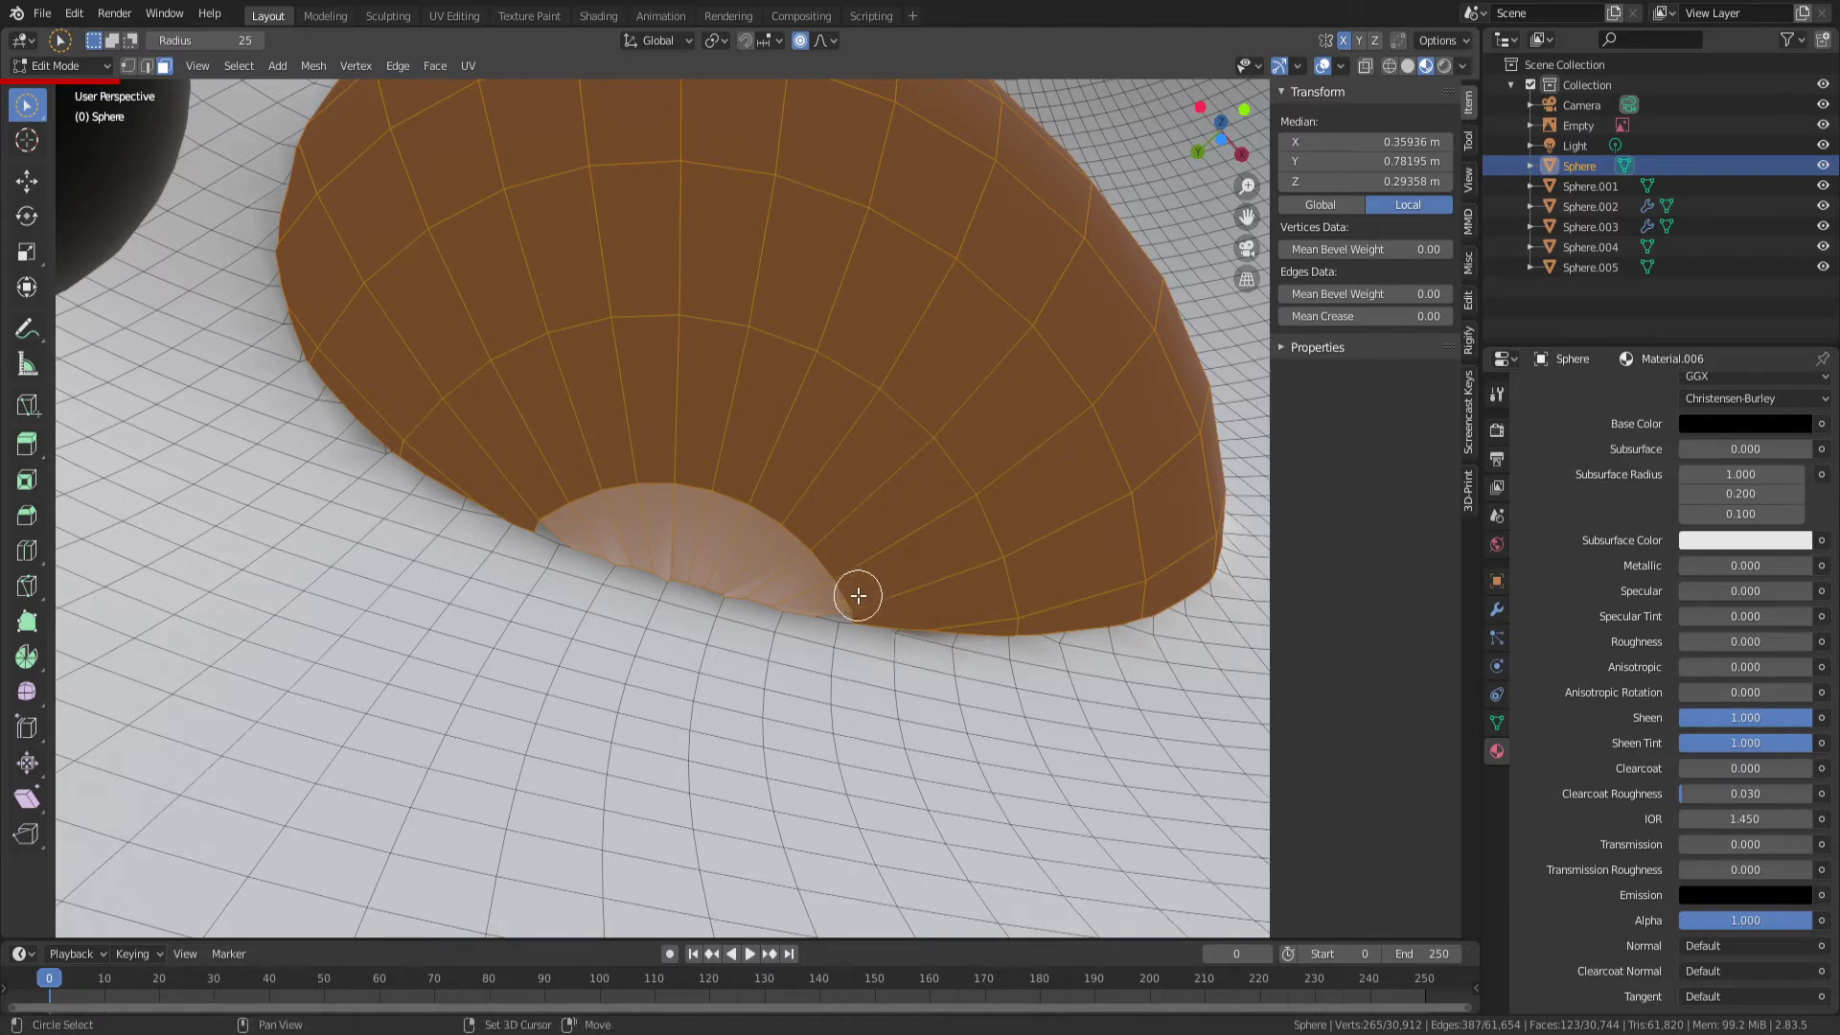
pyautogui.scroll(5, 851, 595)
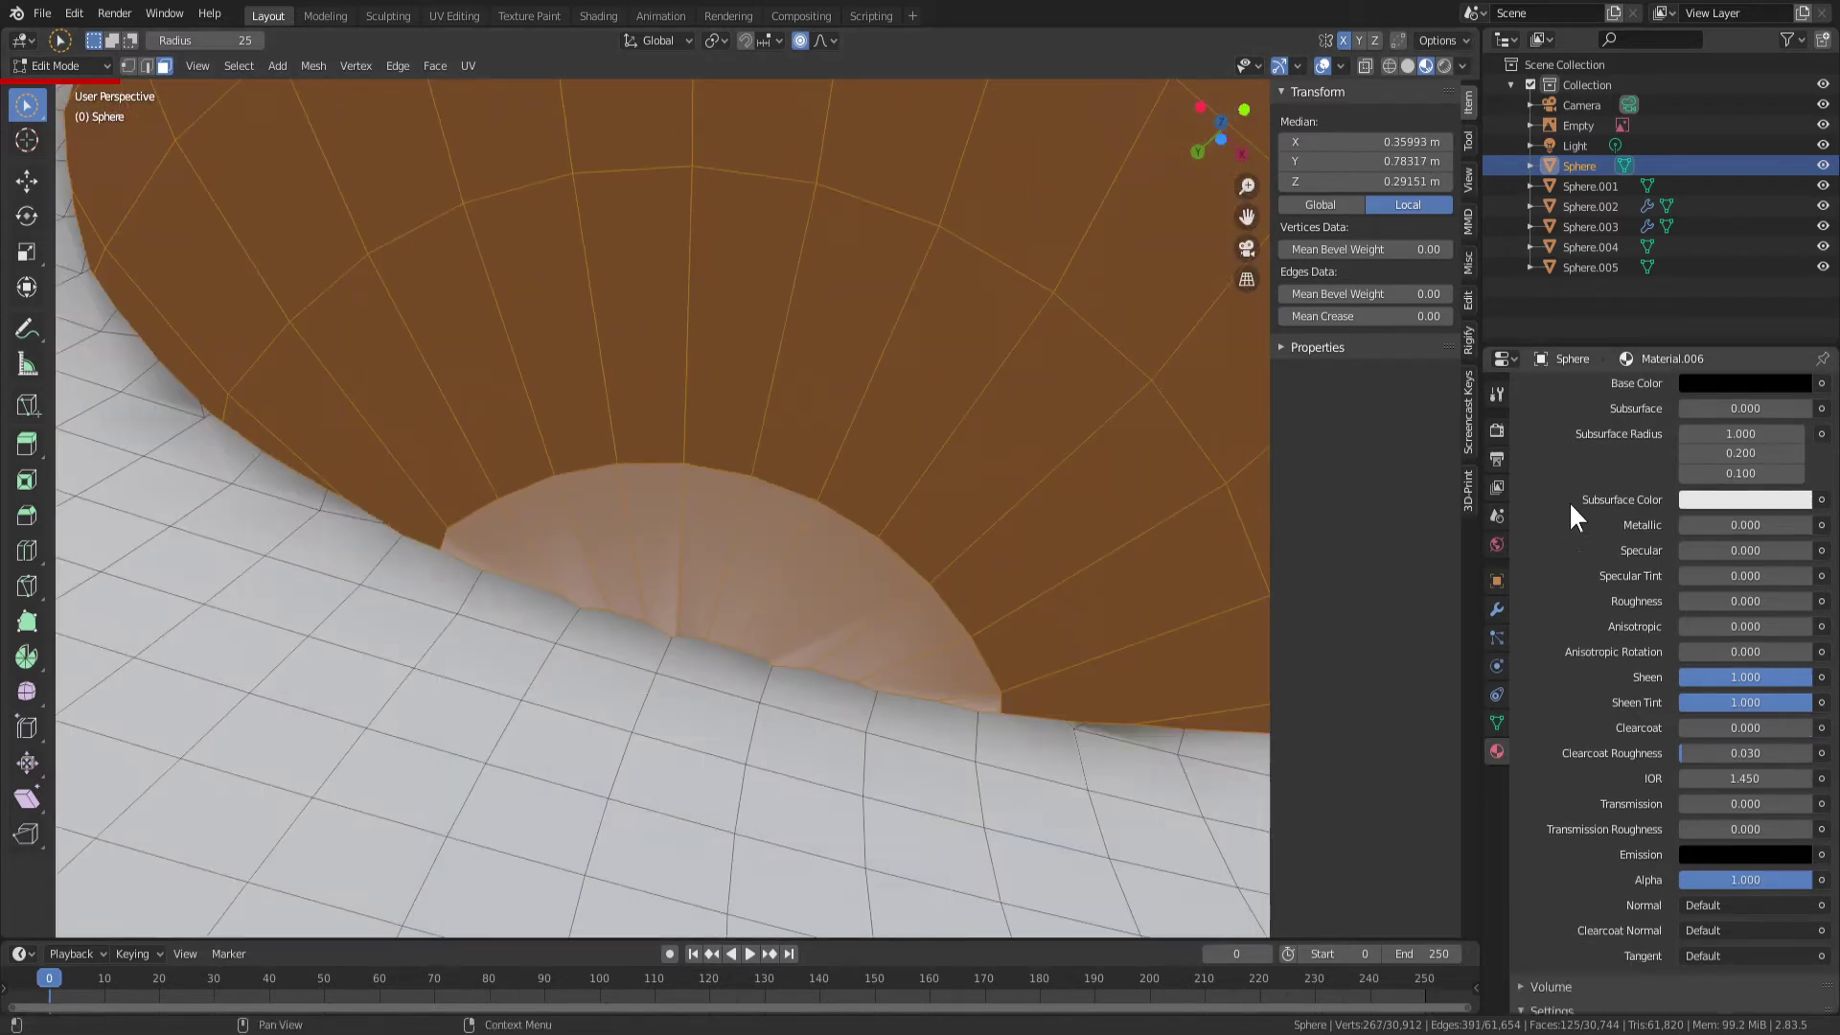
pyautogui.scroll(6, 1568, 502)
# Assign Material.006 to the newly added faces and orbit out to see the panda's side
pyautogui.click(1603, 531)
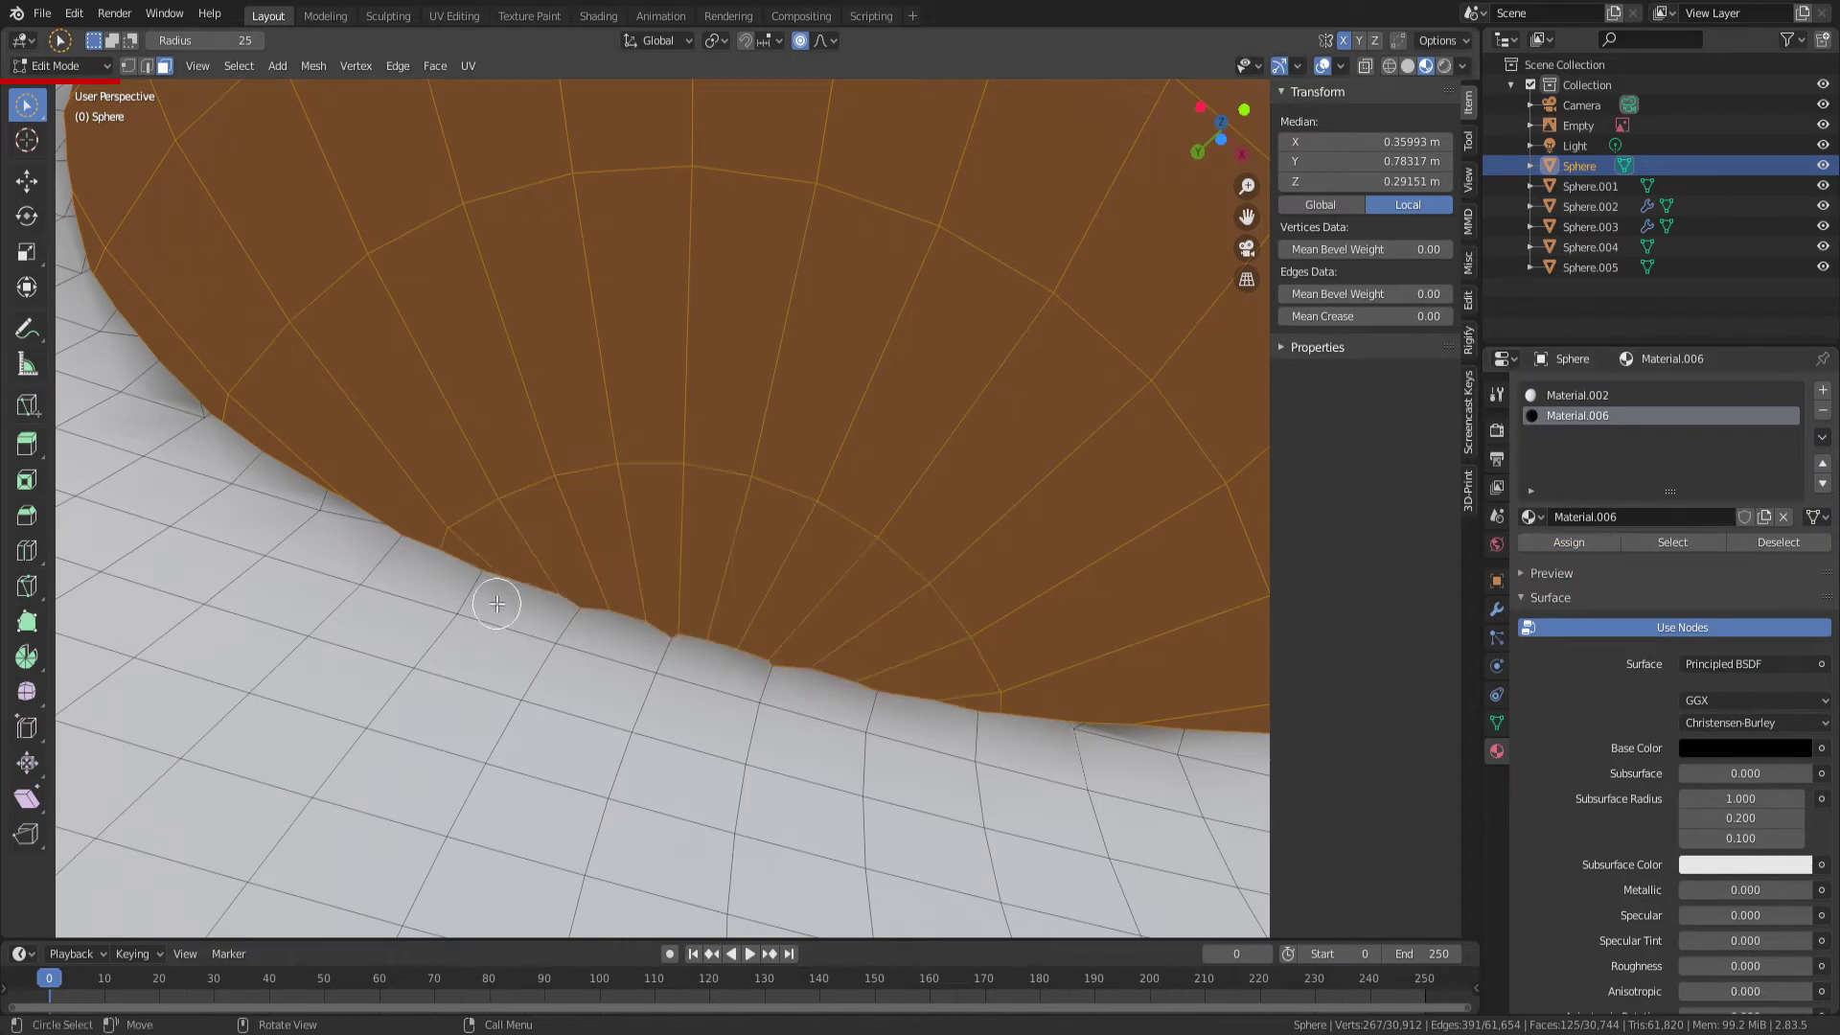
pyautogui.moveTo(492, 608); pyautogui.dragTo(90, 739, button='middle')
pyautogui.scroll(-3, 126, 641)
pyautogui.scroll(-3, 126, 641)
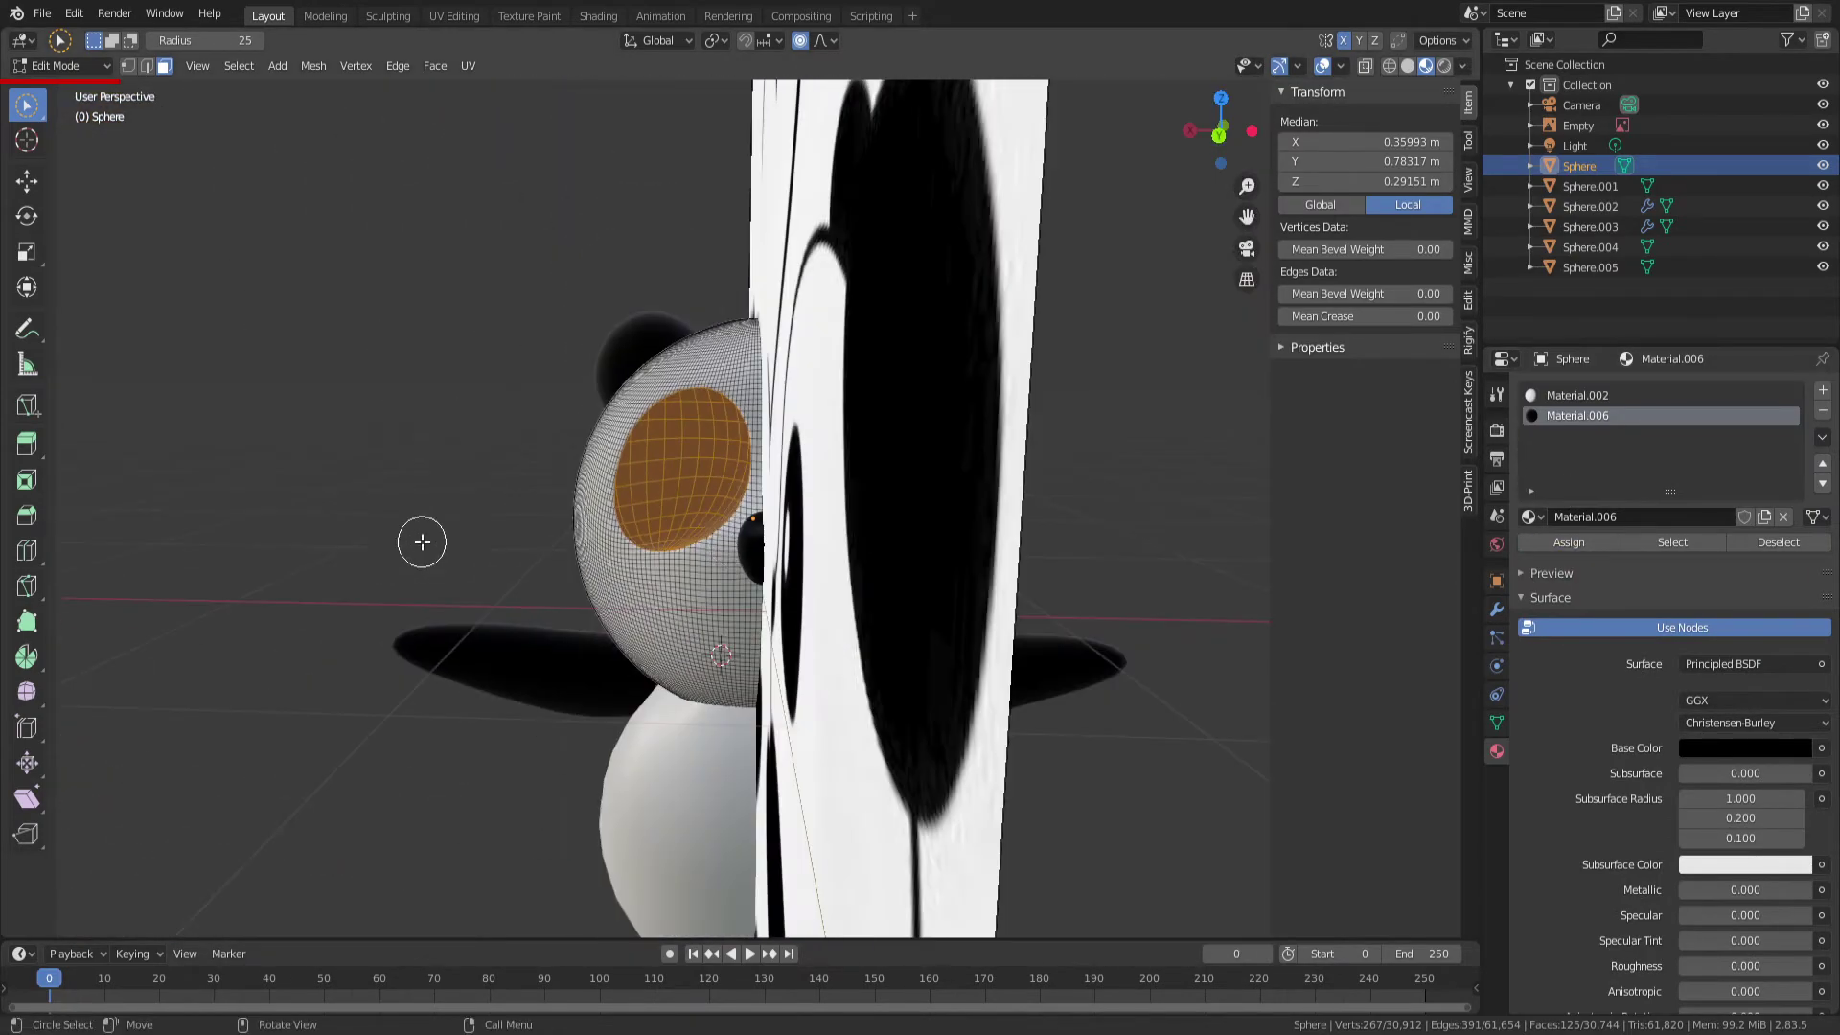
pyautogui.moveTo(127, 641)
pyautogui.mouseDown(button='middle')
pyautogui.moveTo(757, 578)
pyautogui.moveTo(570, 580)
pyautogui.mouseUp(button='middle')
# Inspect the still-uncoloured opposite eye socket, then snap the head to Back Orthographic view
pyautogui.scroll(3, 757, 578)
pyautogui.scroll(3, 757, 578)
pyautogui.scroll(2, 571, 579)
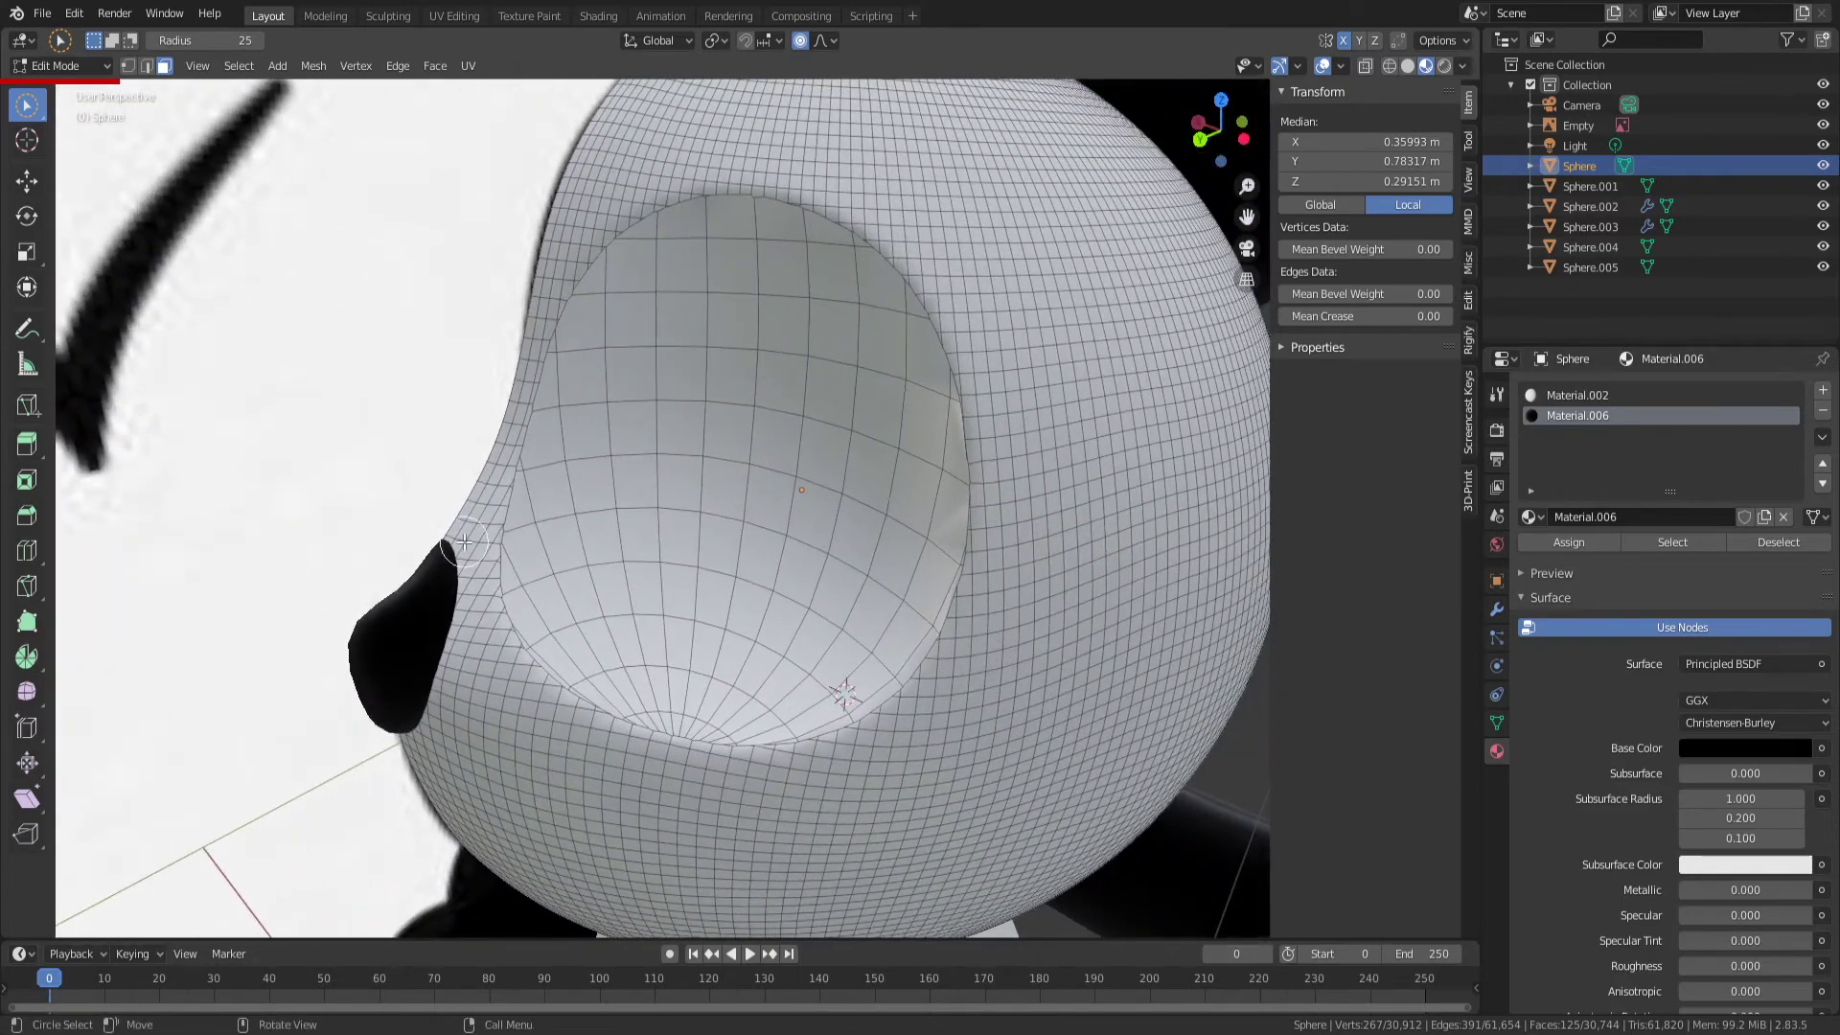
pyautogui.scroll(2, 565, 570)
pyautogui.scroll(2, 560, 564)
pyautogui.scroll(-2, 560, 564)
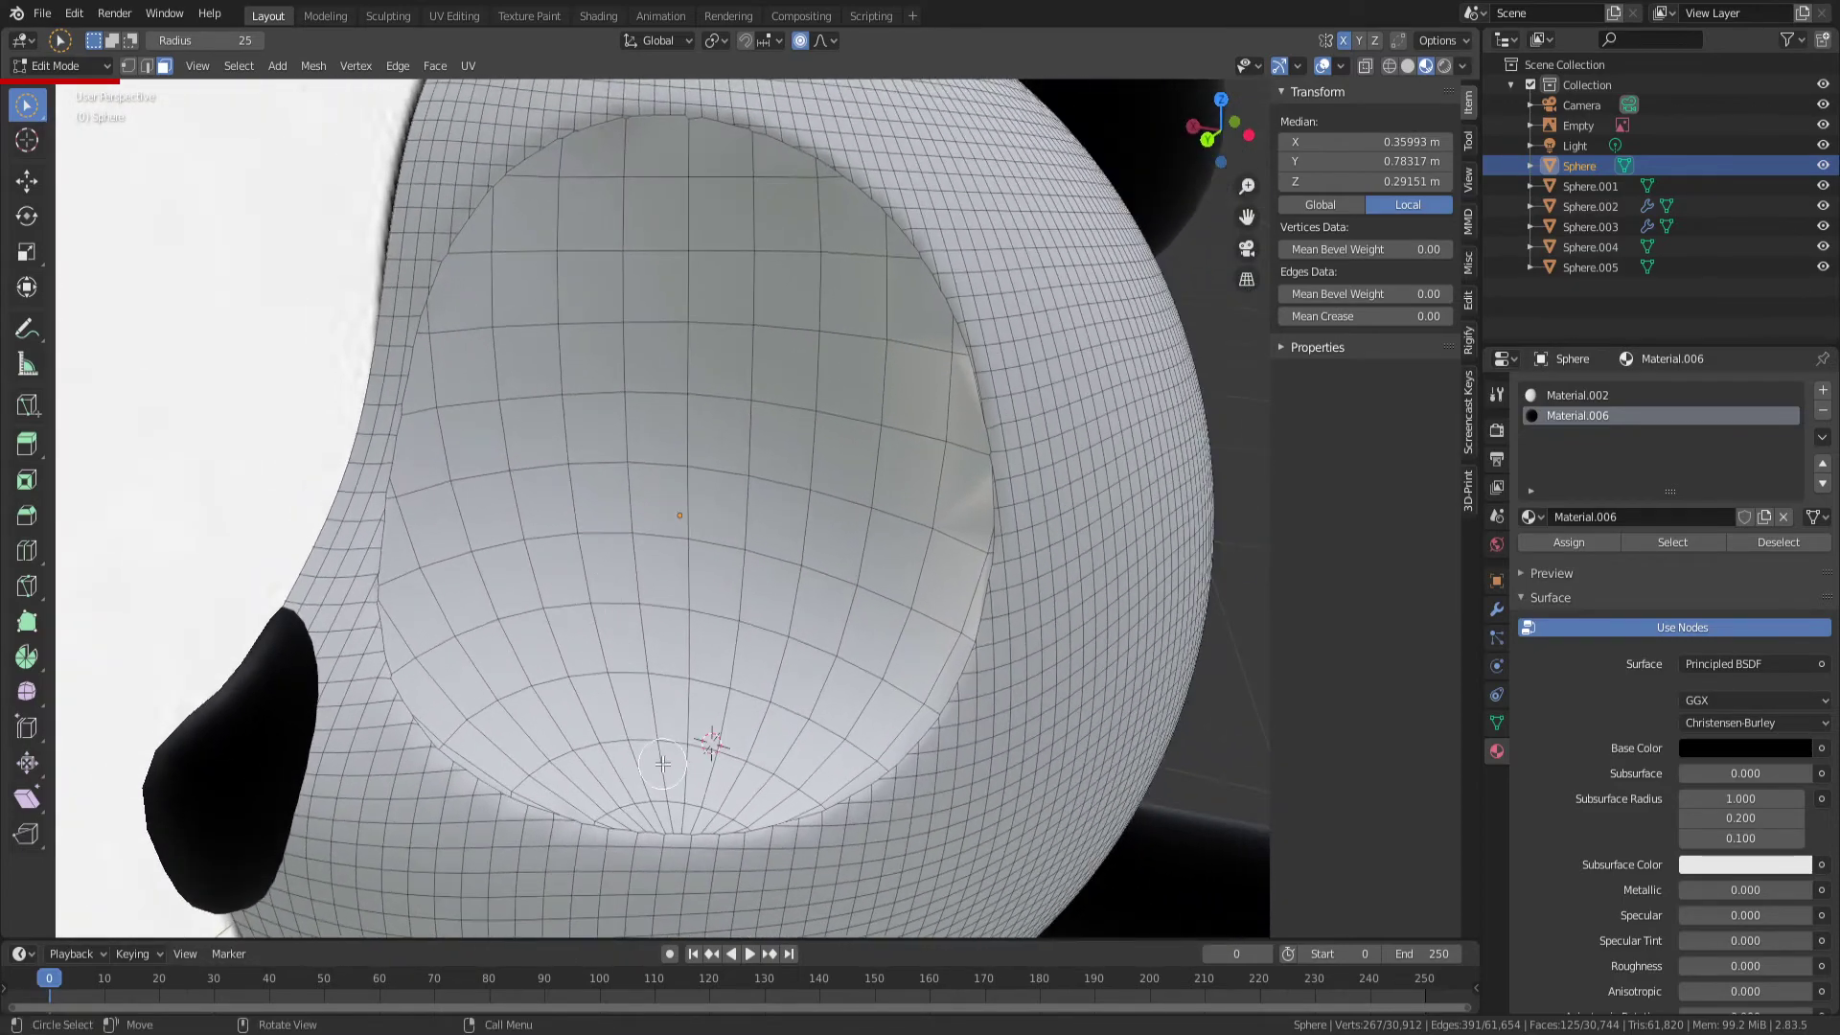
pyautogui.moveTo(575, 575)
pyautogui.mouseDown(button='middle')
pyautogui.moveTo(608, 575)
pyautogui.moveTo(265, 459)
pyautogui.moveTo(611, 500)
pyautogui.moveTo(676, 446)
pyautogui.mouseUp(button='middle')
pyautogui.scroll(4, 609, 575)
pyautogui.scroll(-5, 265, 459)
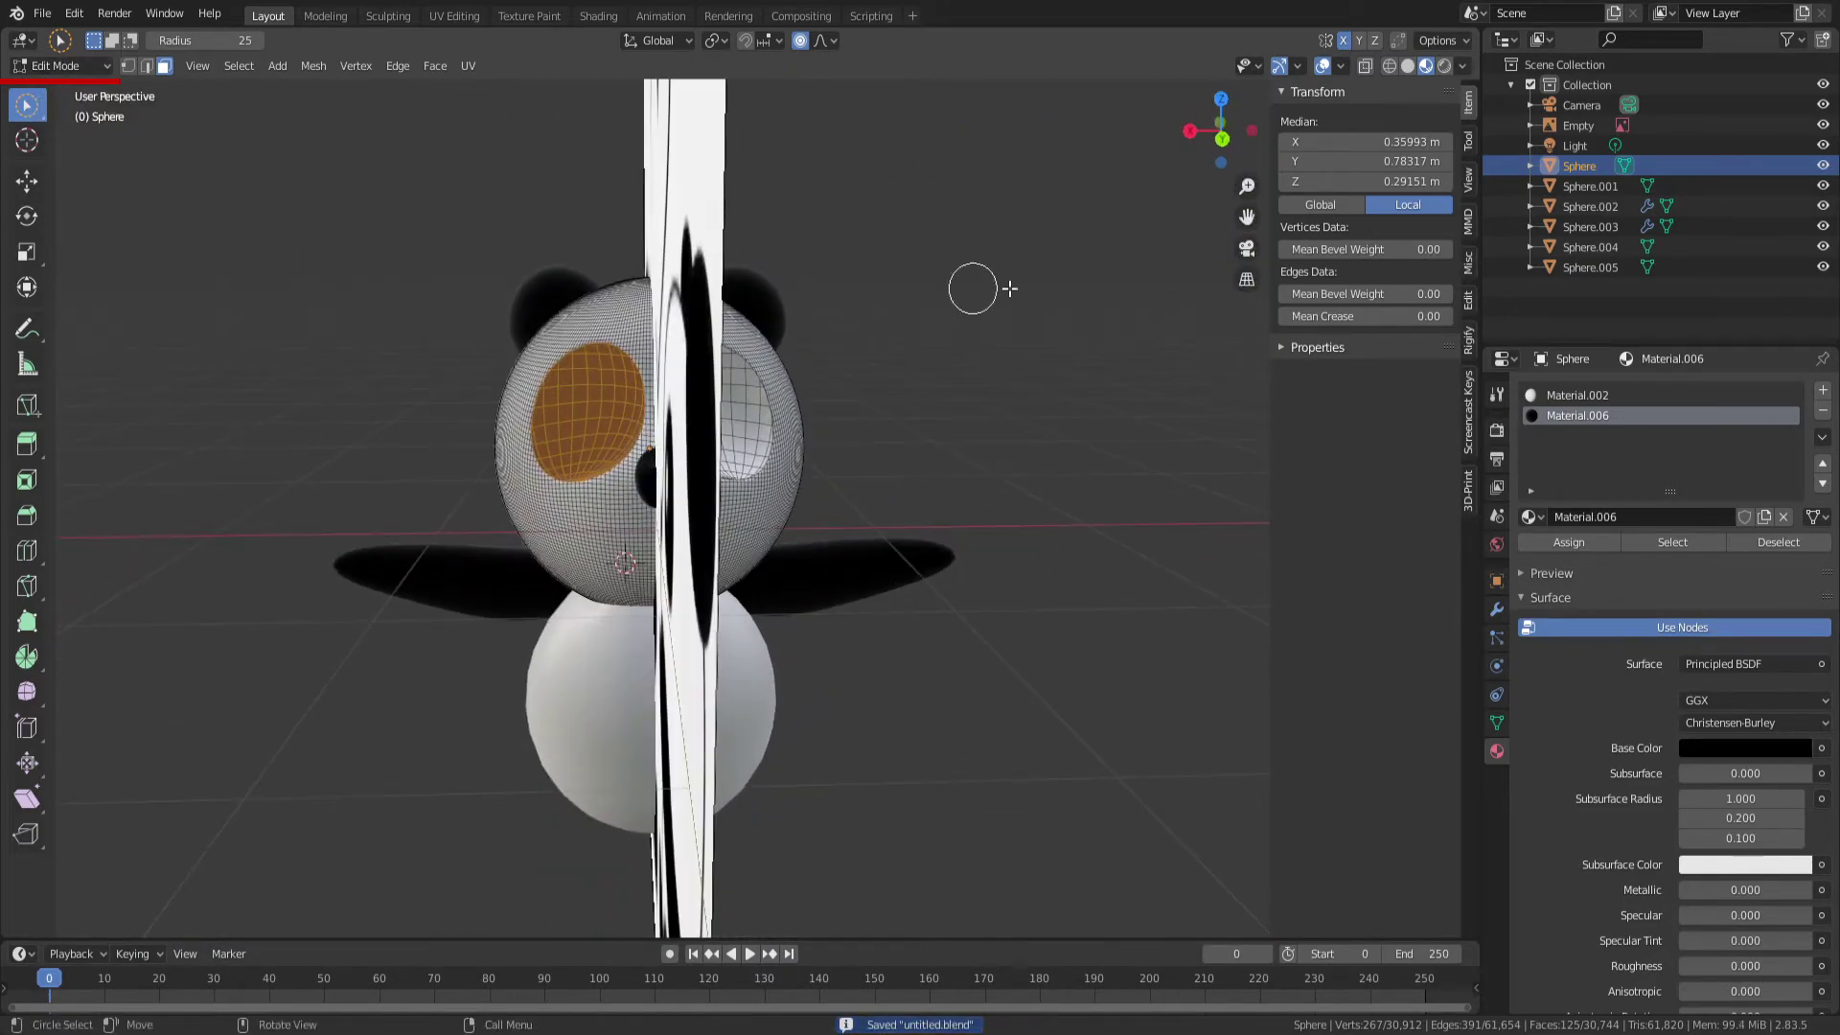
pyautogui.click(1219, 142)
pyautogui.scroll(2, 661, 508)
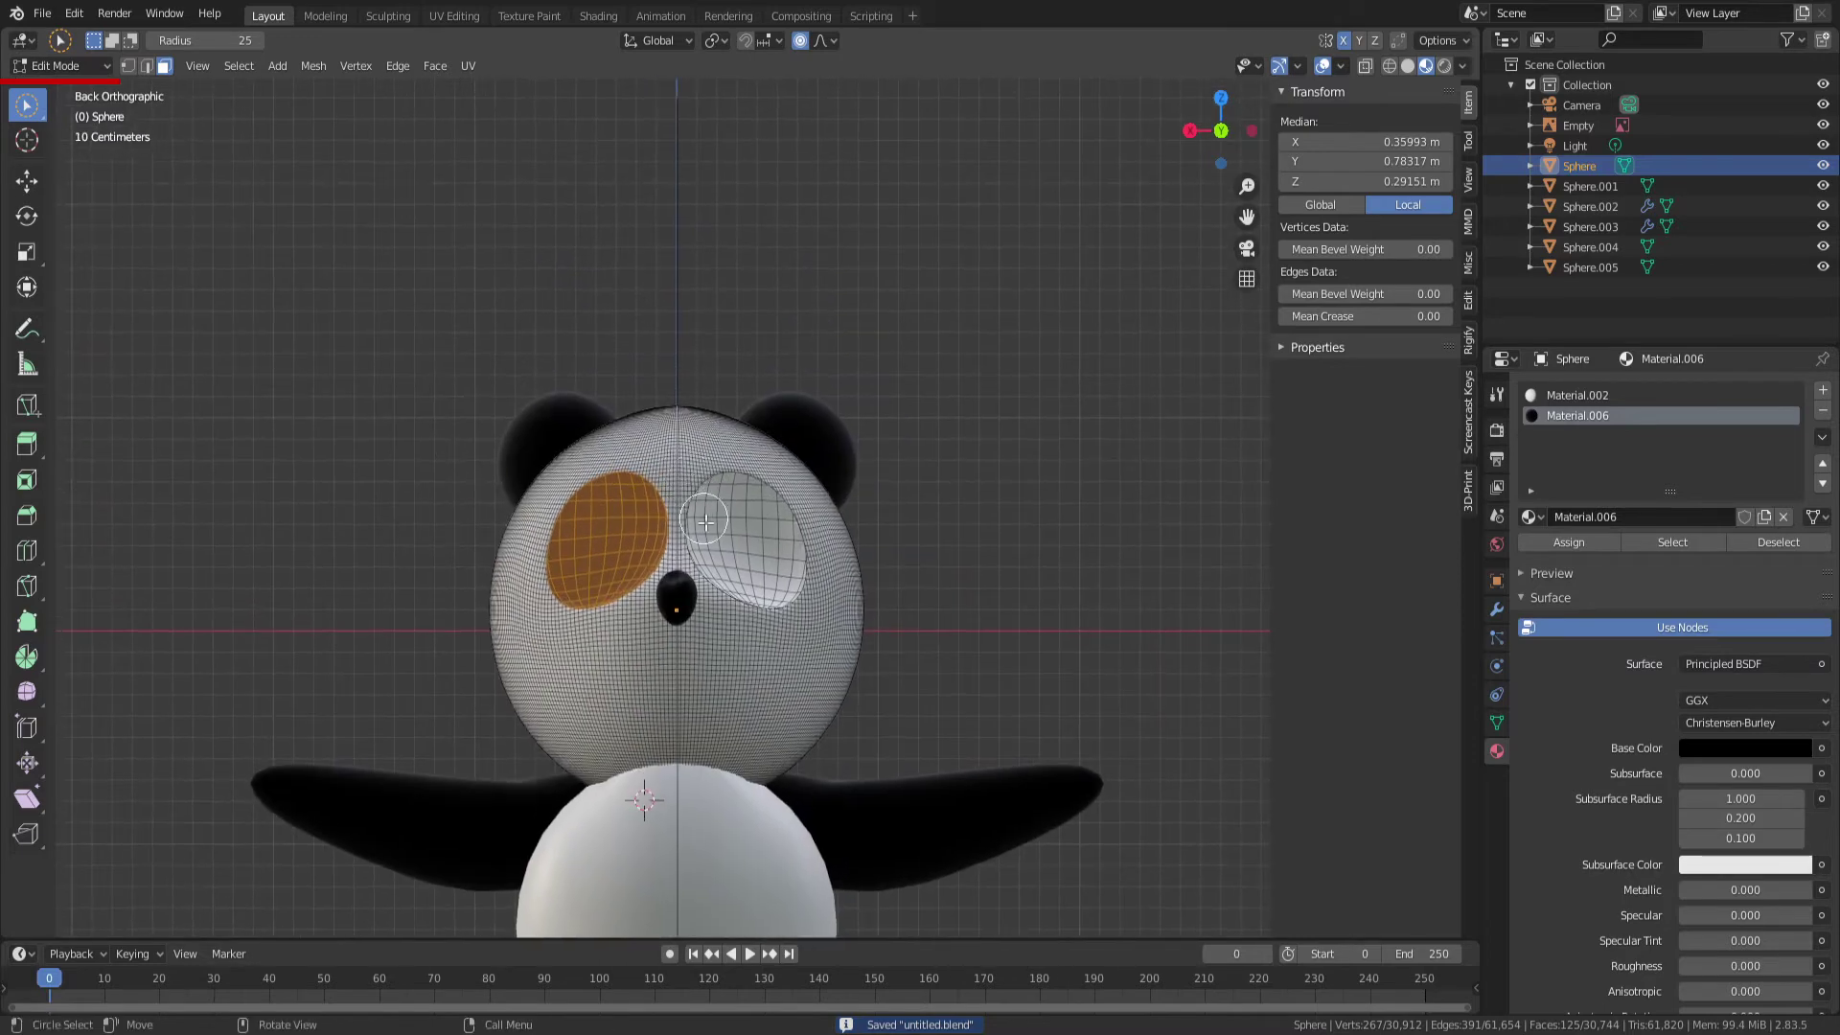
pyautogui.scroll(2, 661, 508)
# Re-enter Edit Mode from Object Mode, choose Select Box, and enable X-ray with Wireframe shading
pyautogui.click(56, 65)
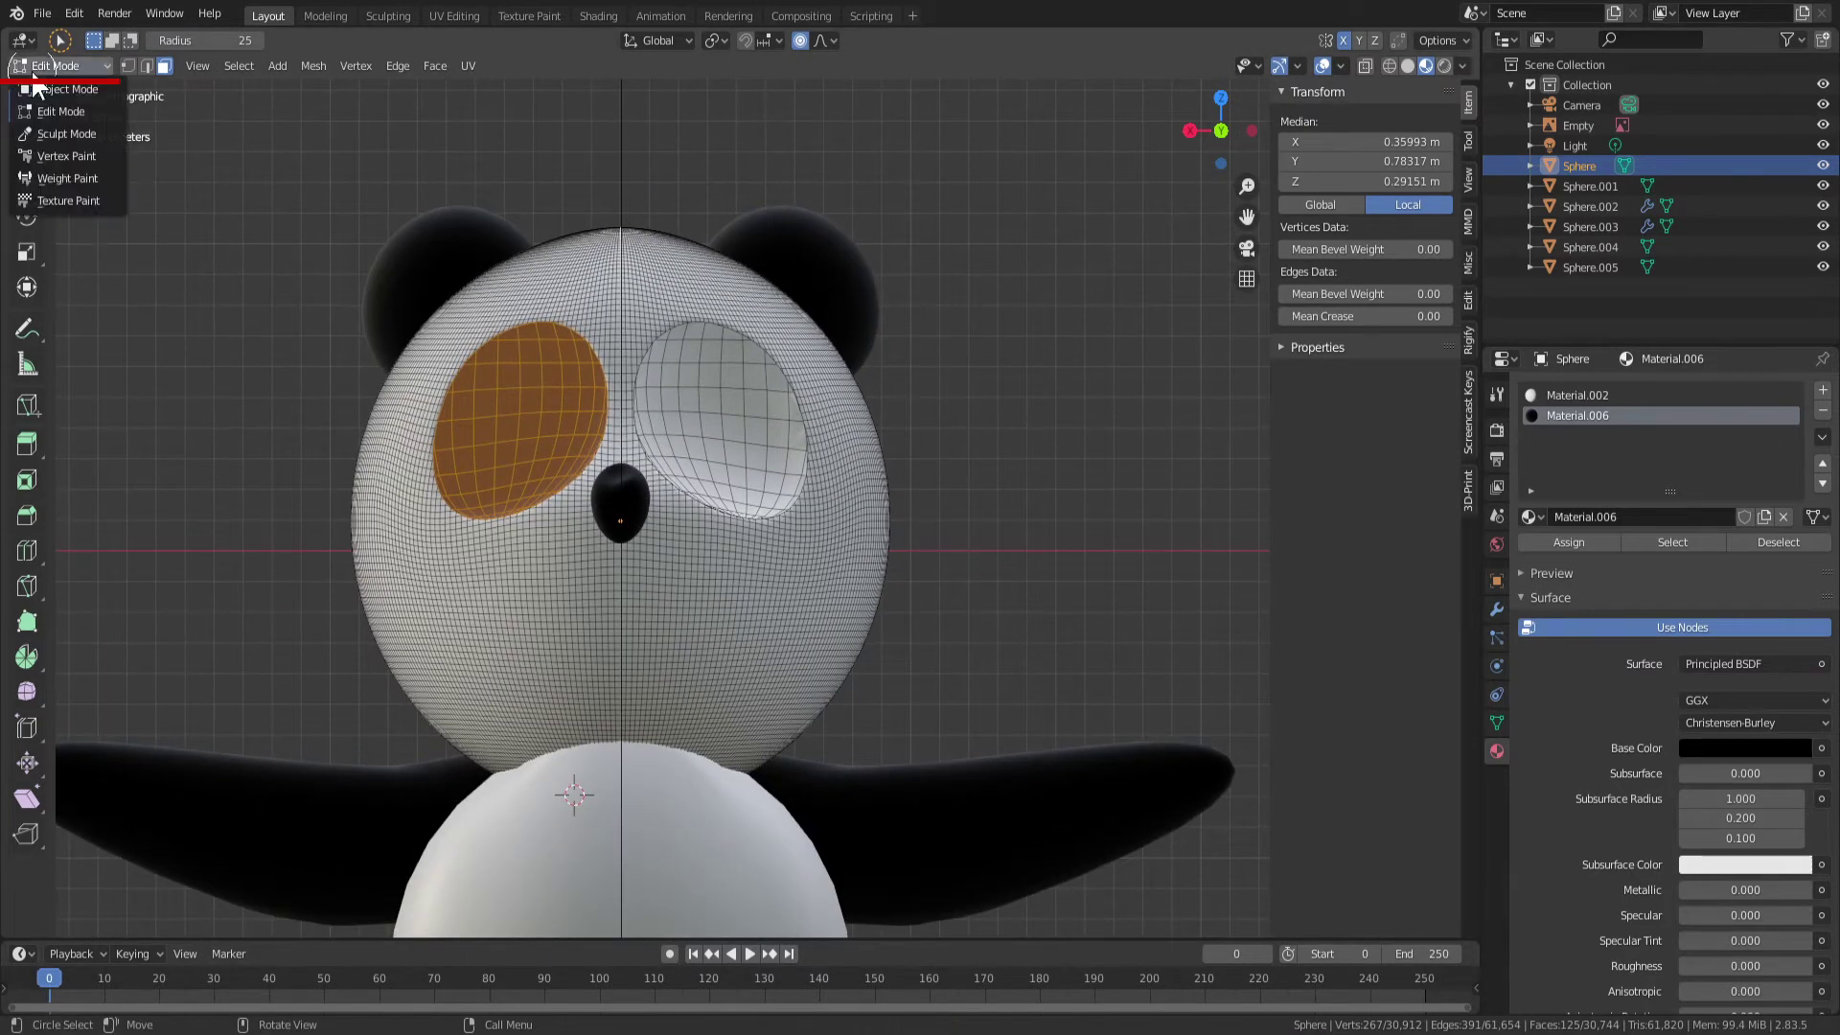
pyautogui.click(68, 89)
pyautogui.press('Tab')
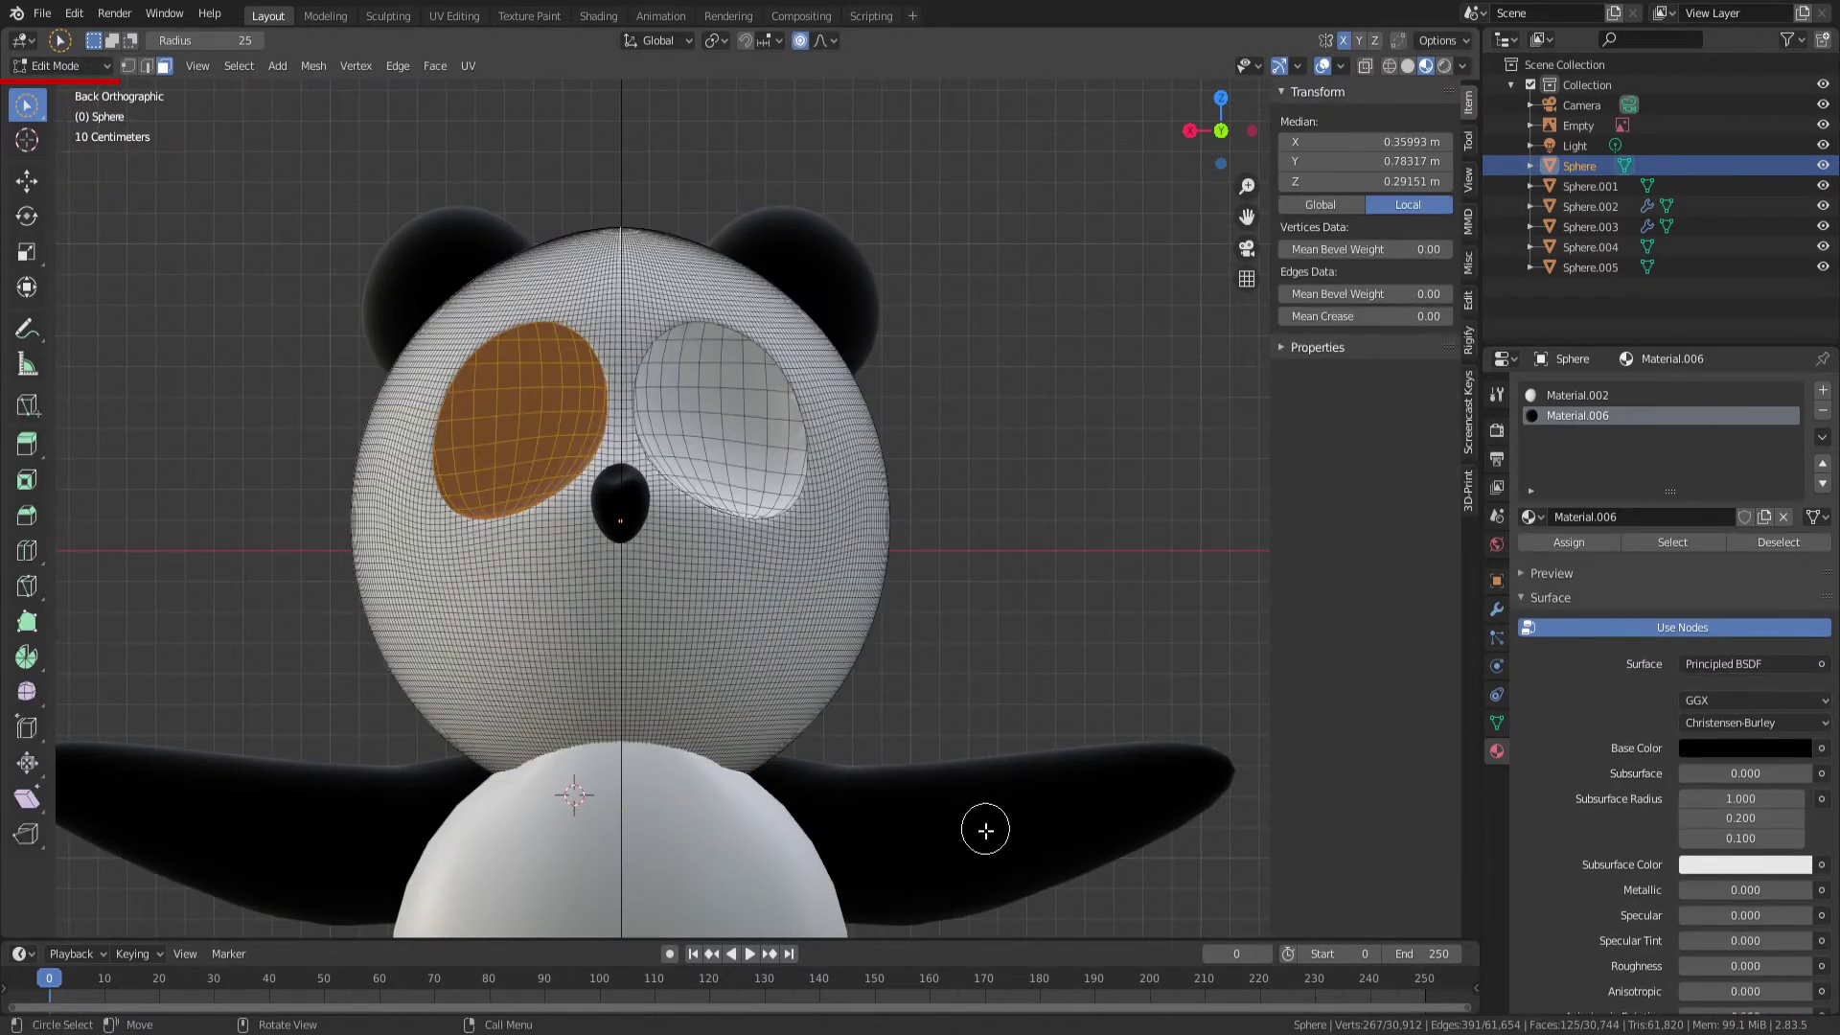
pyautogui.moveTo(26, 105); pyautogui.dragTo(96, 164)
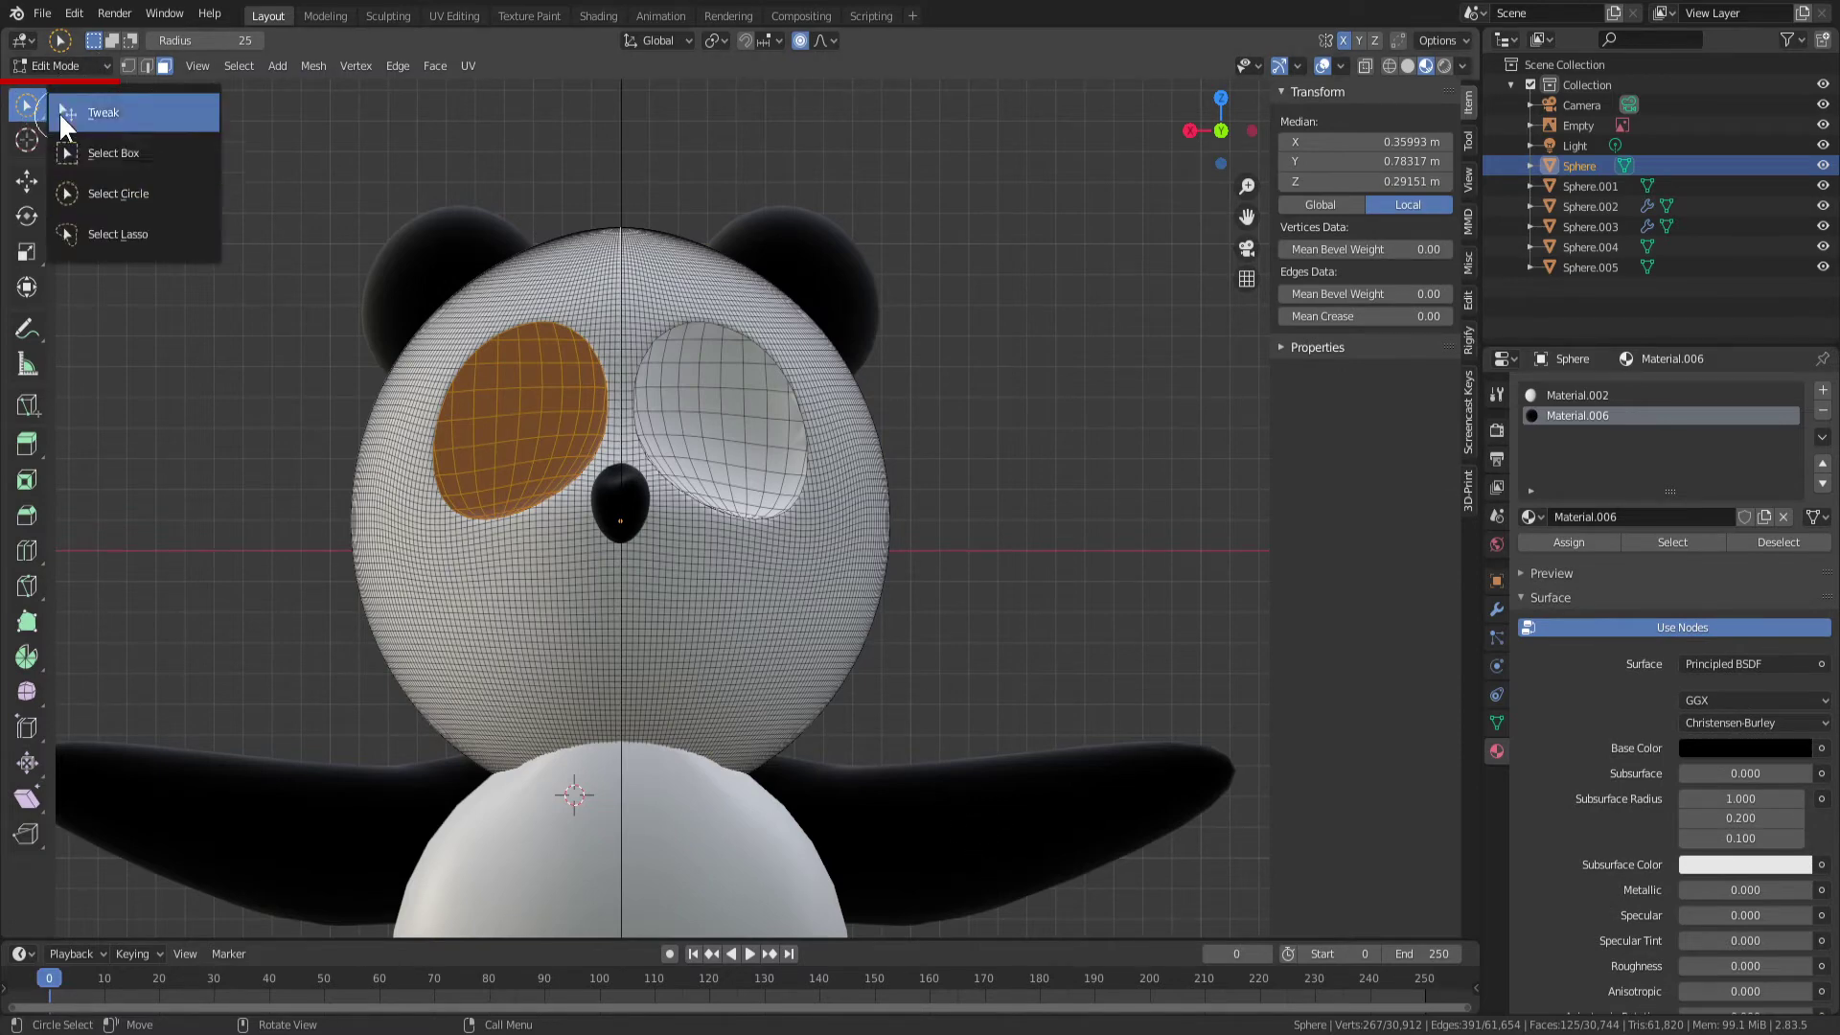
pyautogui.click(1365, 65)
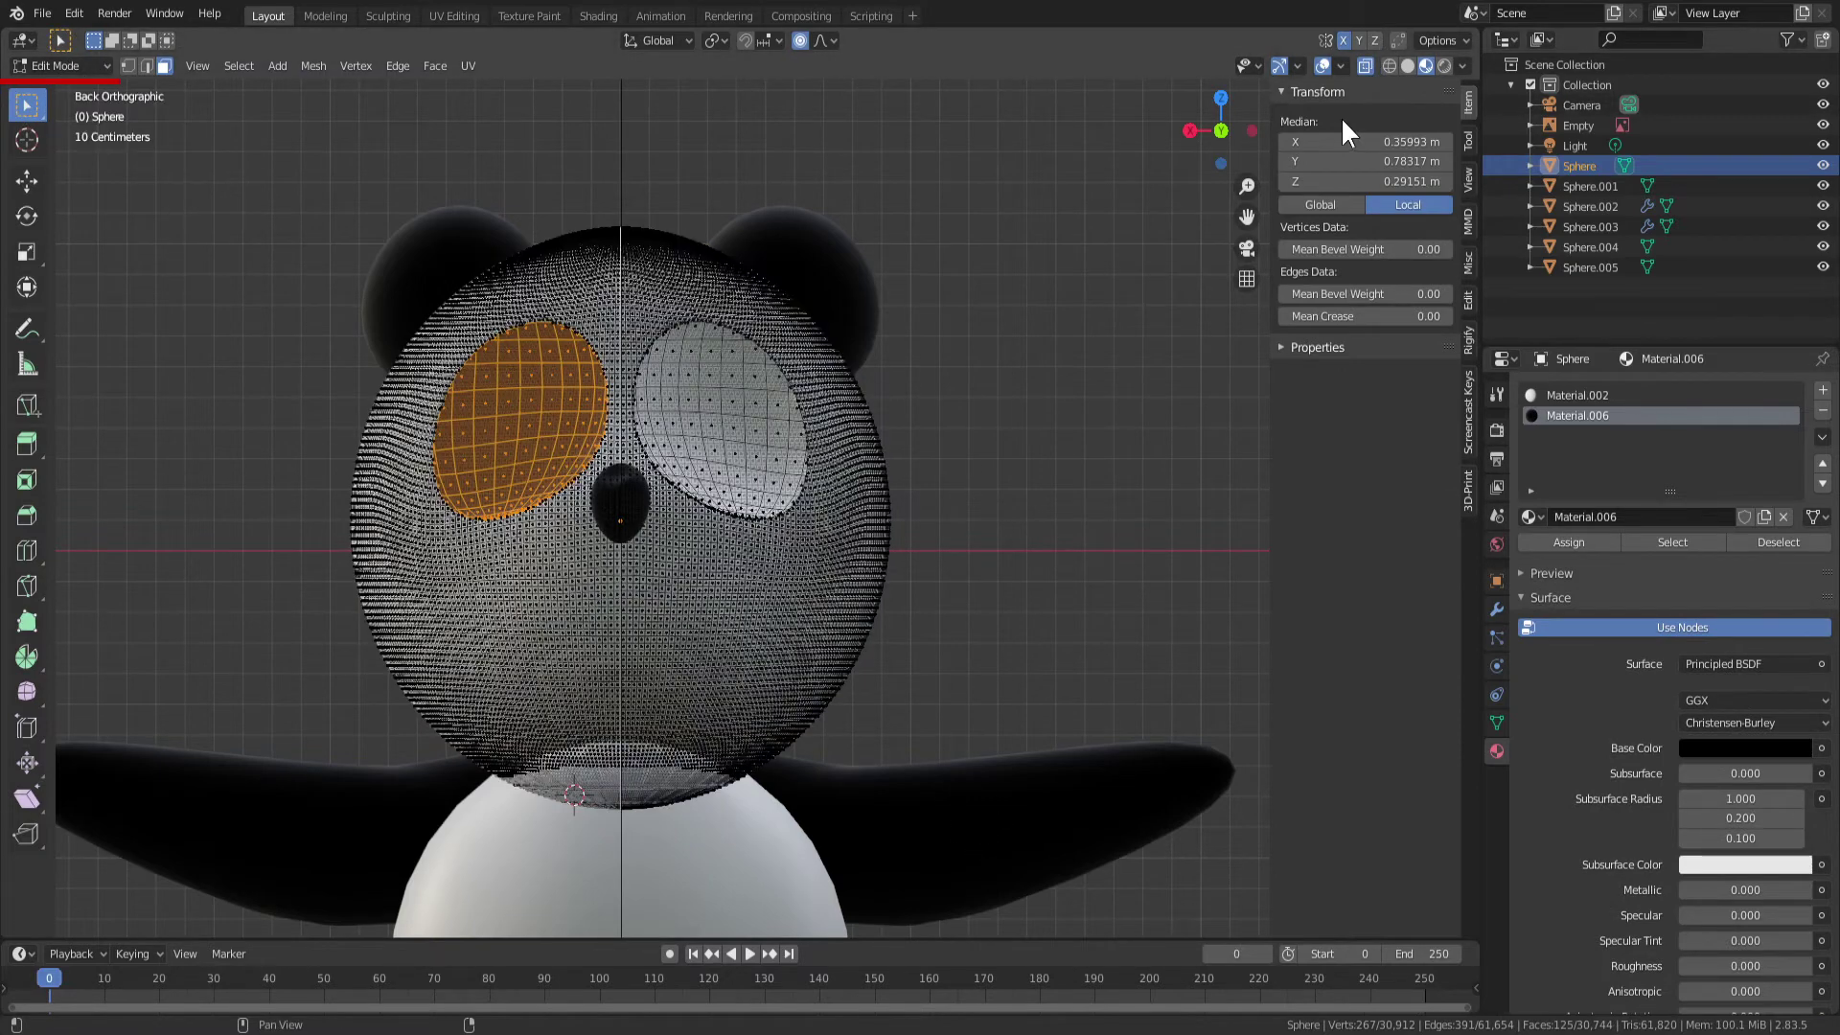
pyautogui.click(1389, 65)
# Box-select the right half of the head, then zoom around the sphere's lower edge
pyautogui.moveTo(1101, 891); pyautogui.dragTo(623, 173)
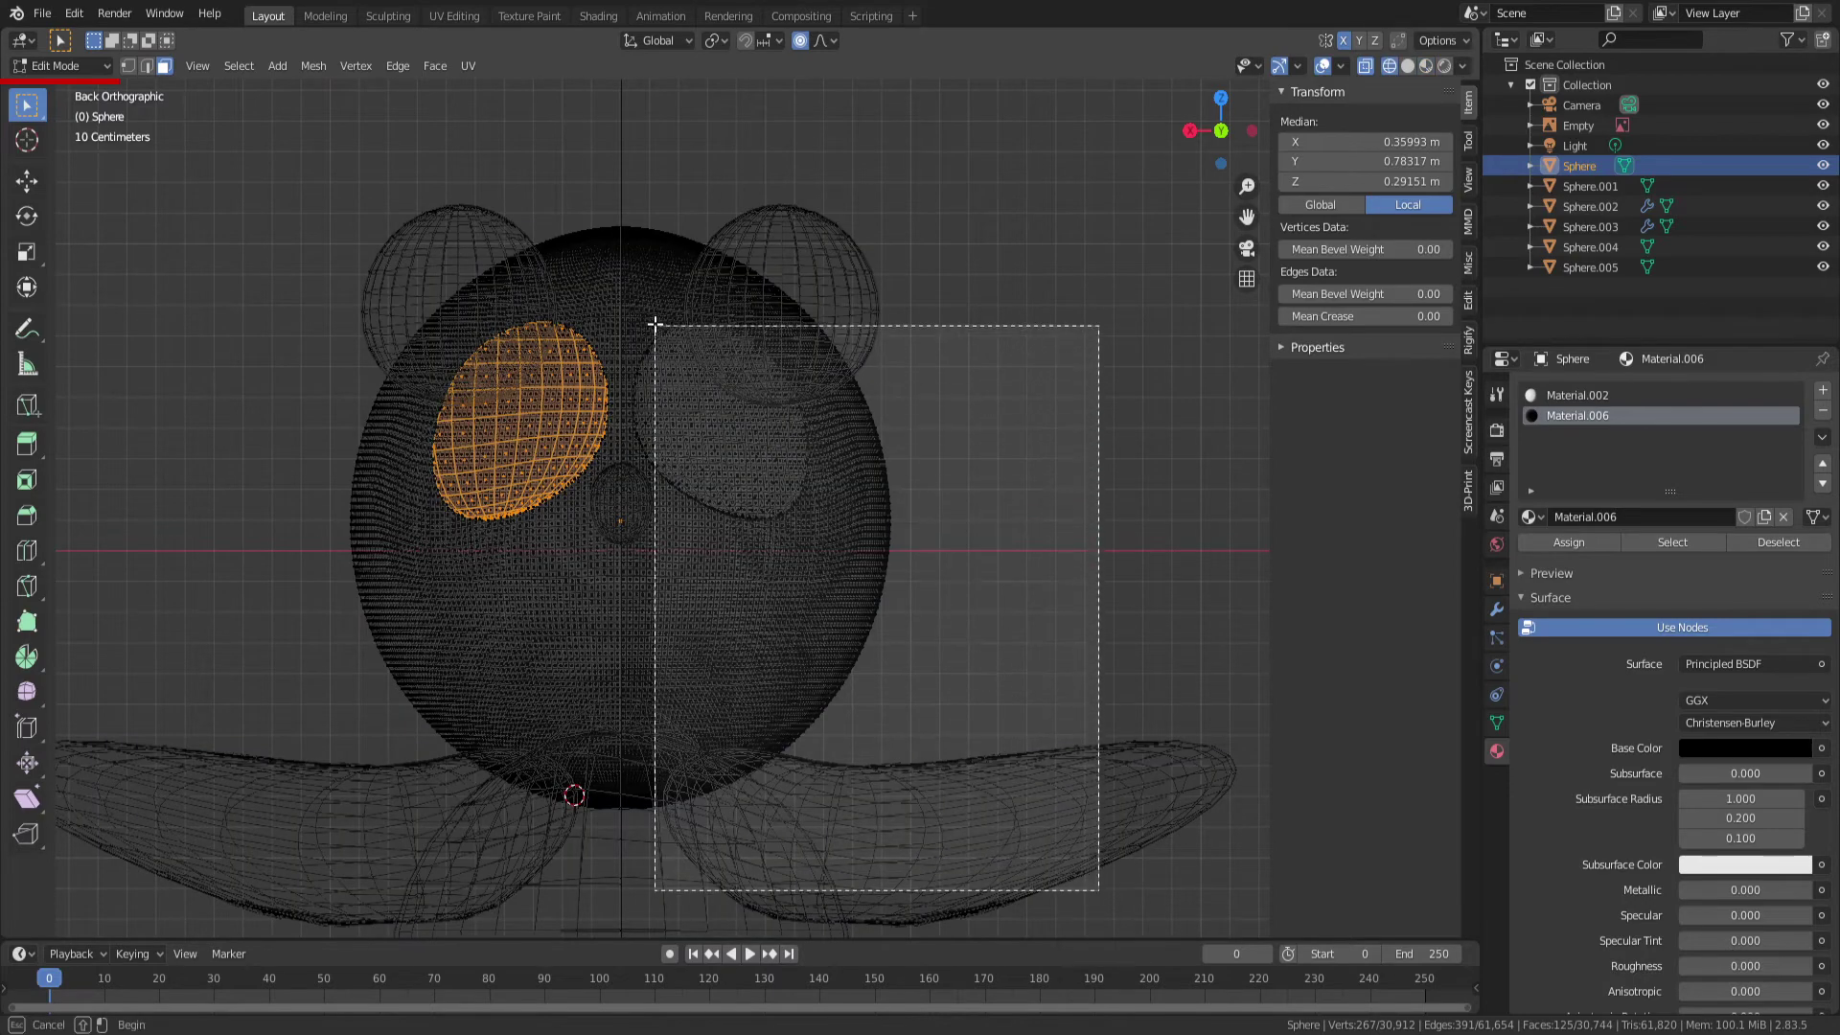
pyautogui.scroll(2, 582, 596)
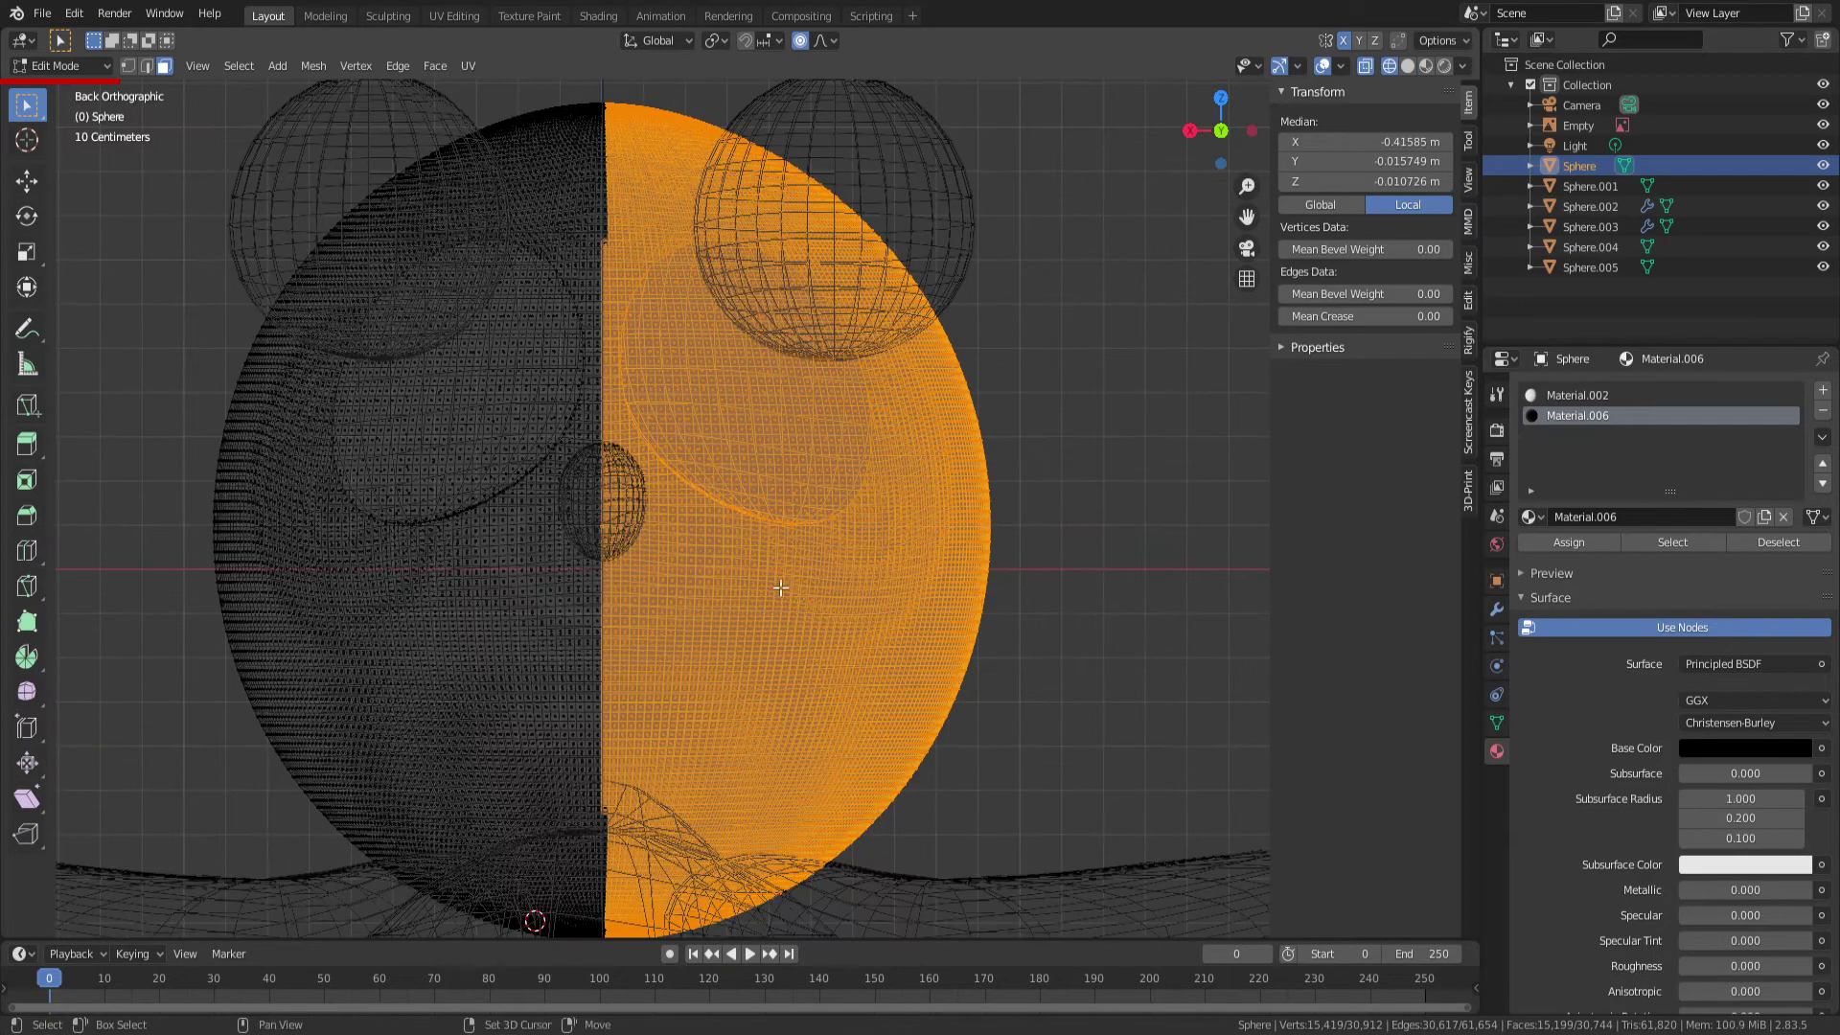
pyautogui.scroll(2, 581, 596)
pyautogui.scroll(2, 582, 596)
pyautogui.scroll(1, 582, 596)
pyautogui.scroll(1, 581, 596)
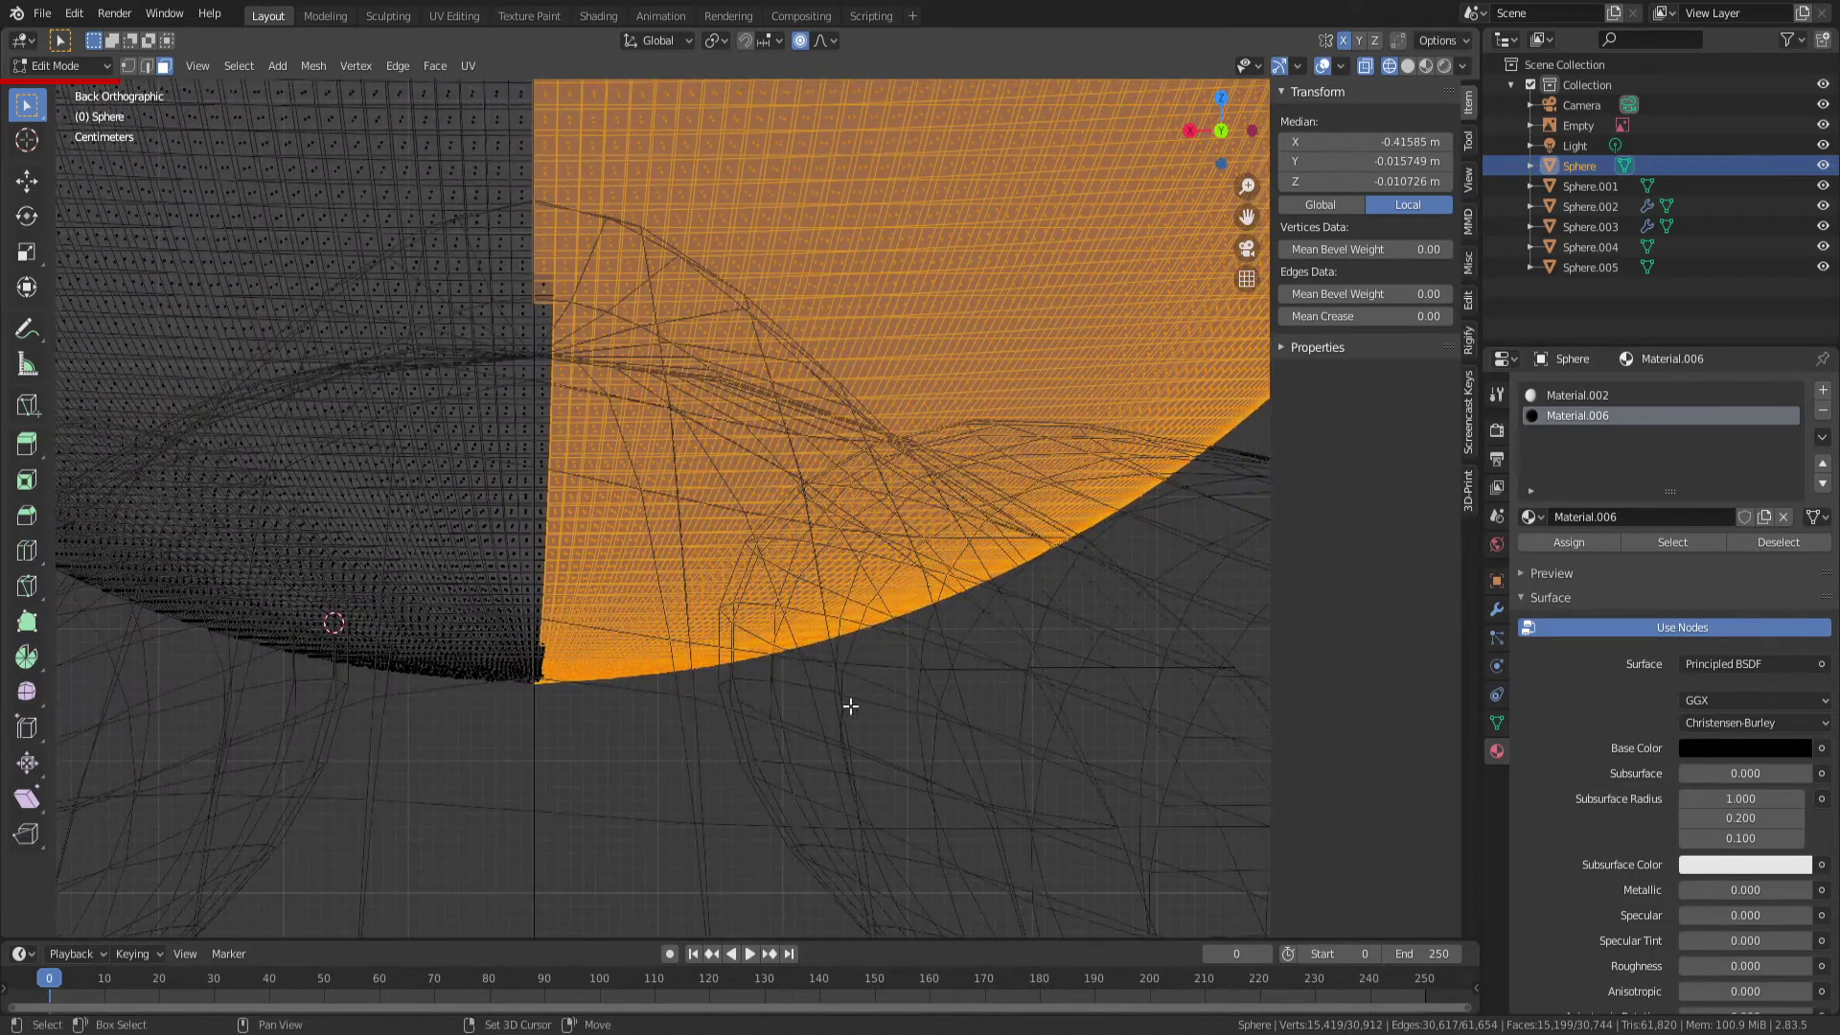
pyautogui.moveTo(863, 729); pyautogui.dragTo(609, 618)
# Switch to vertex select, clear the selection, and box-select the head sphere's right half
pyautogui.click(127, 65)
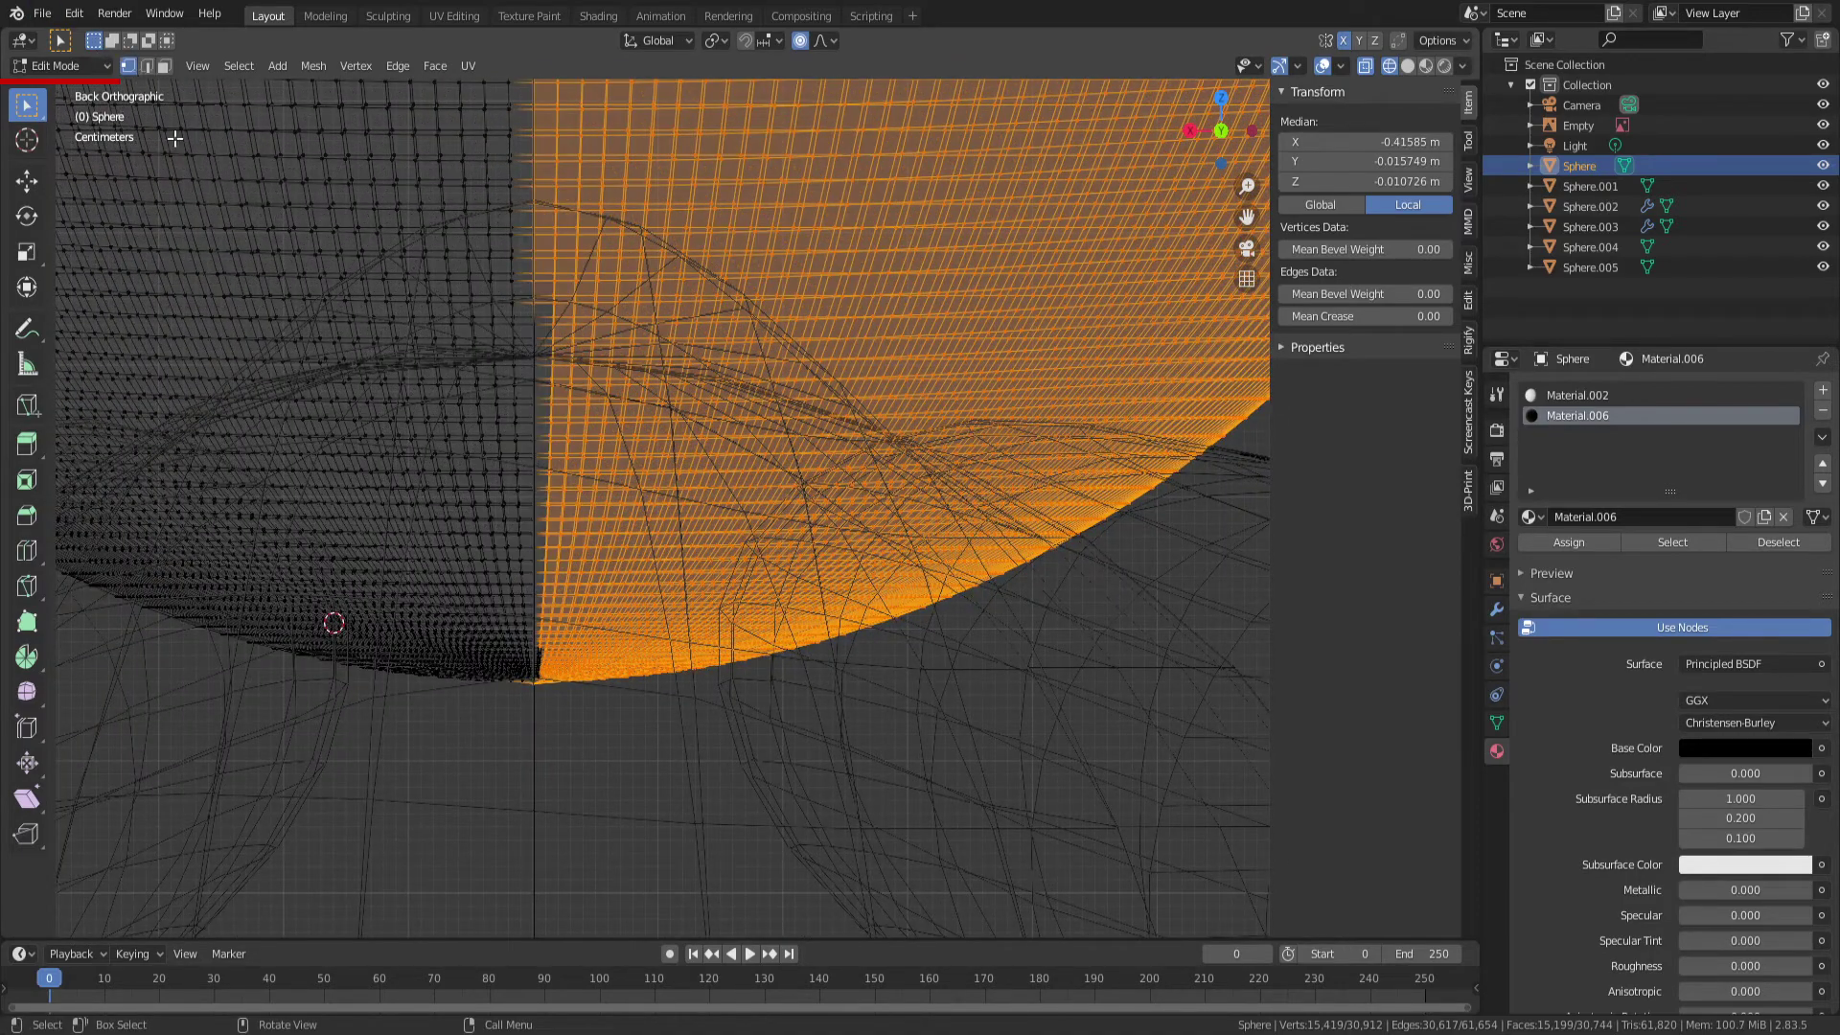
pyautogui.moveTo(906, 757); pyautogui.dragTo(547, 268)
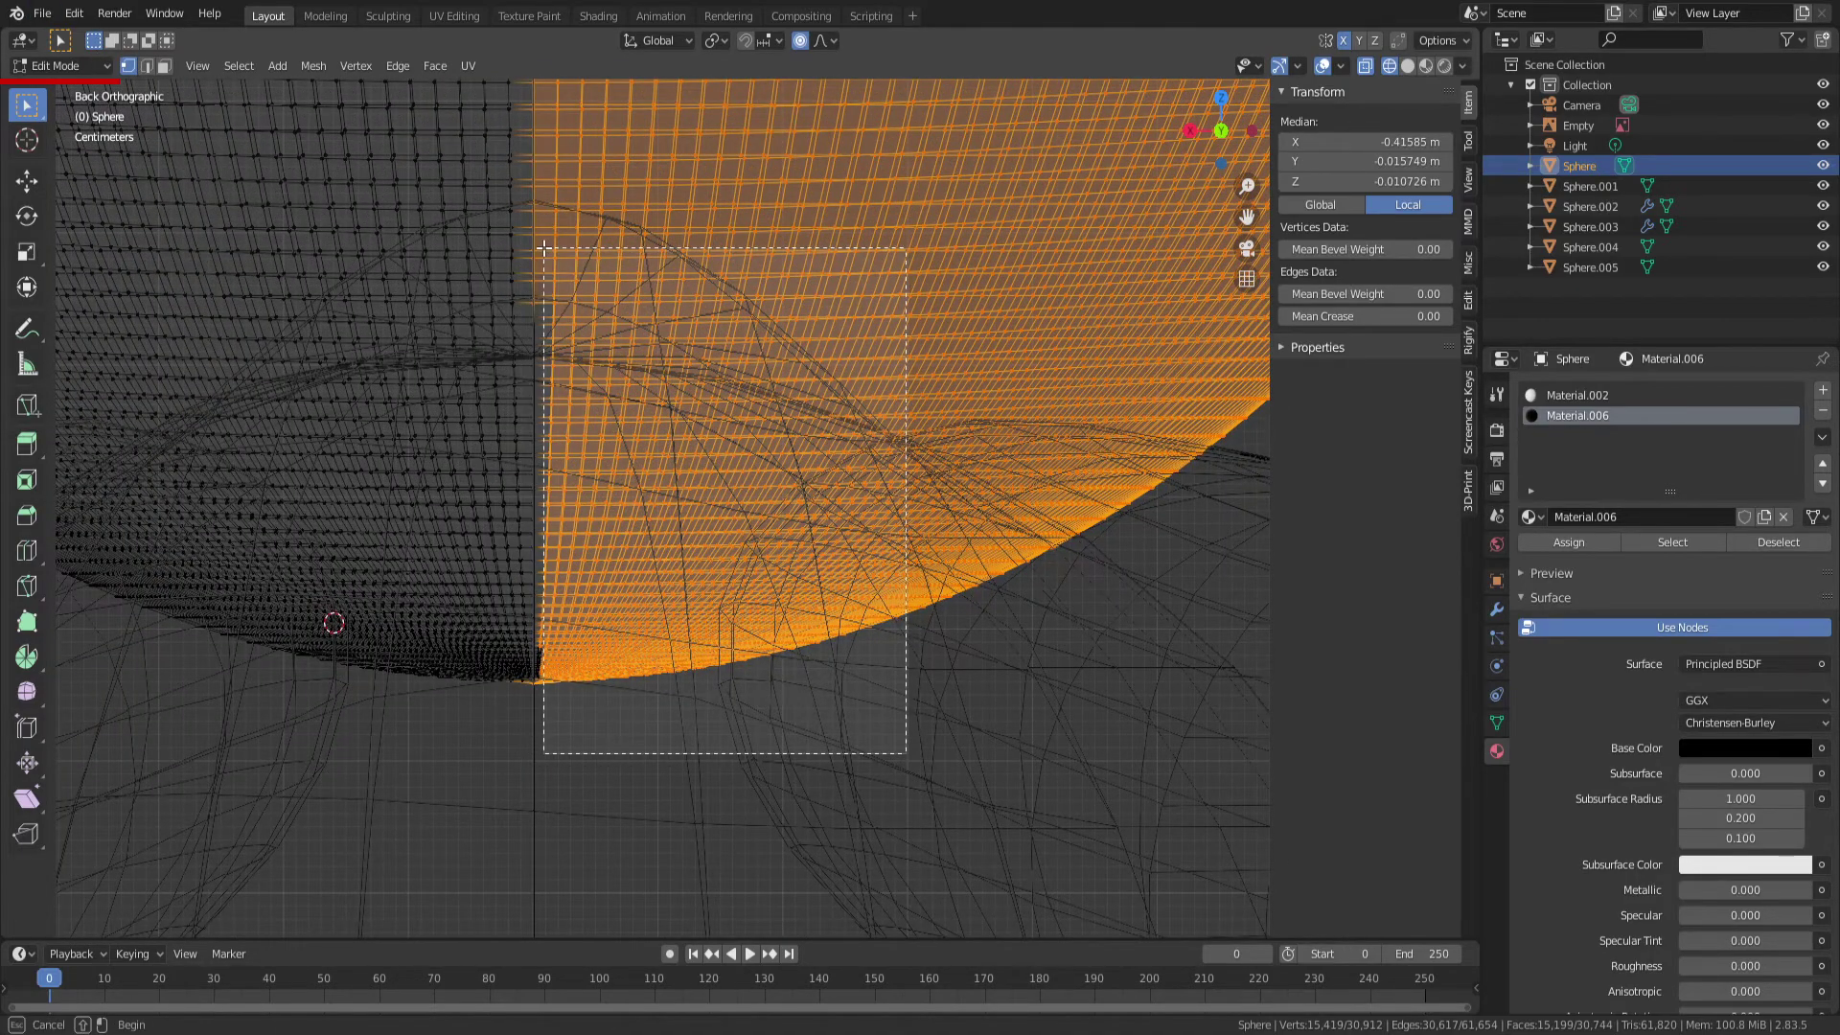
pyautogui.scroll(-2, 573, 353)
pyautogui.scroll(-2, 895, 518)
pyautogui.scroll(-2, 986, 719)
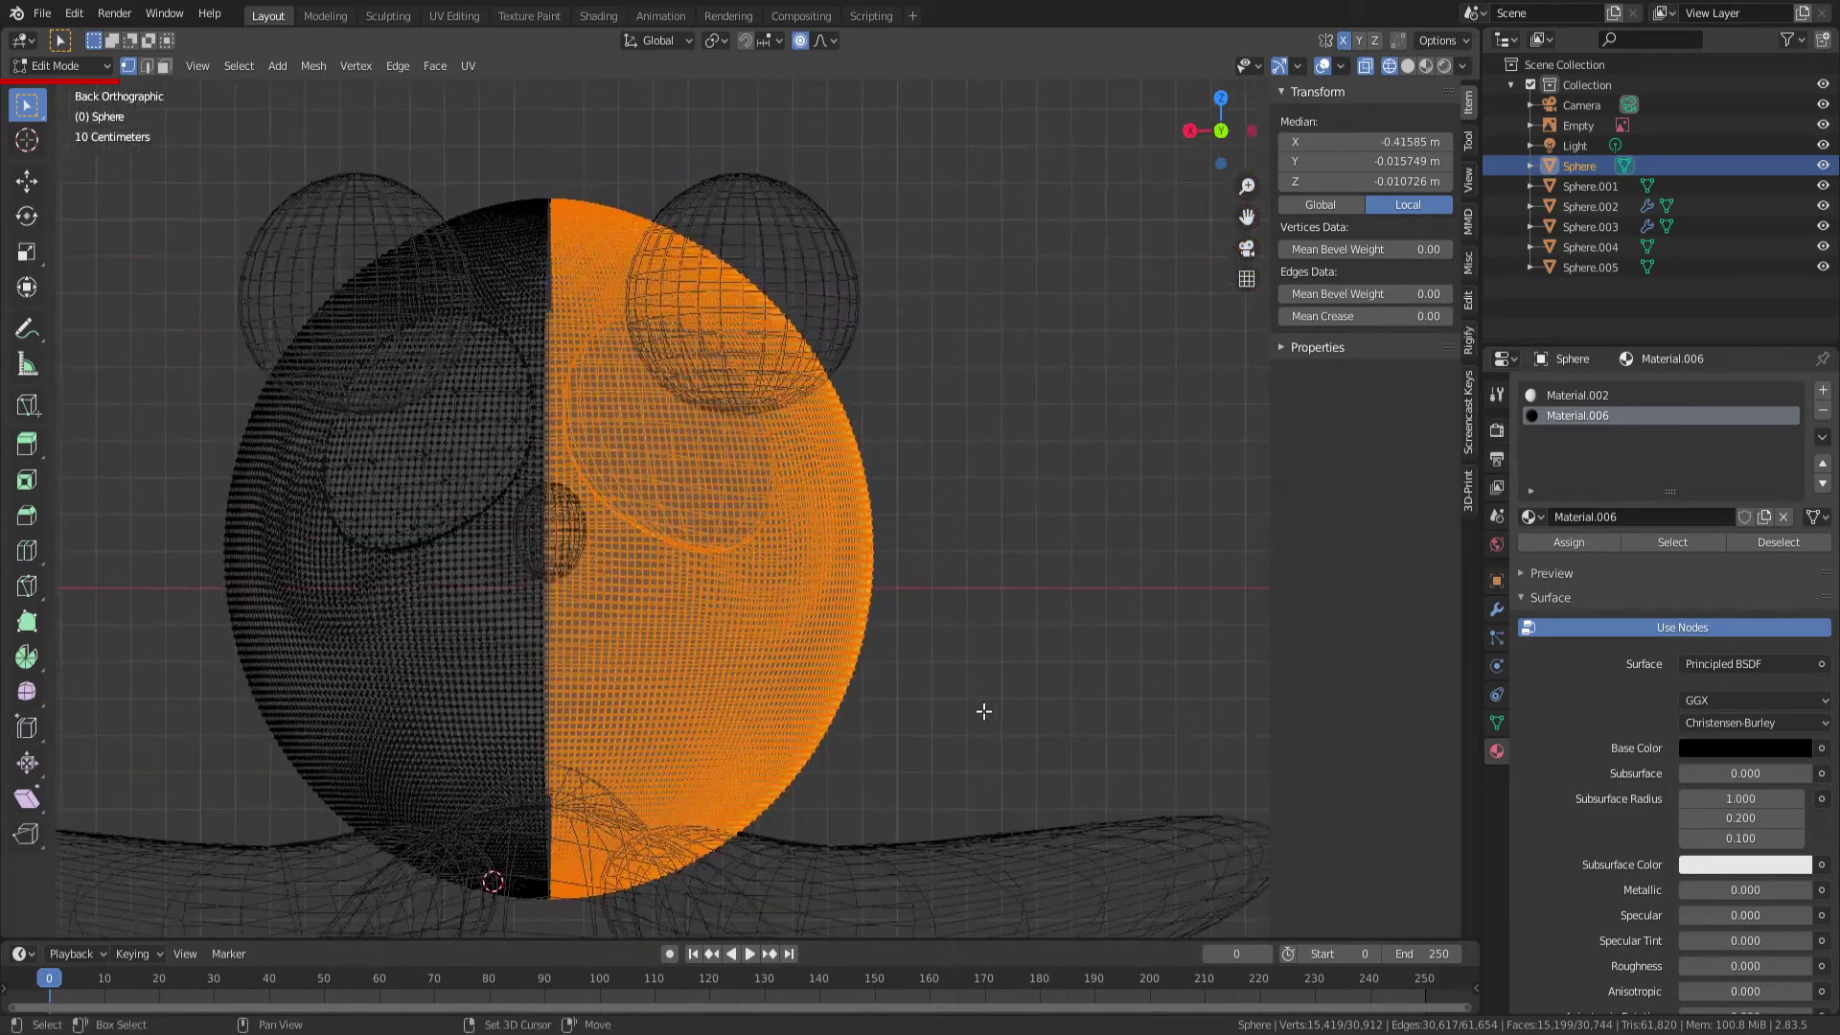
pyautogui.click(949, 666)
pyautogui.moveTo(1008, 912)
pyautogui.mouseDown()
pyautogui.moveTo(547, 268)
pyautogui.moveTo(554, 124)
pyautogui.mouseUp()
# Zoom in and add the centre-seam vertex strip to the right-half selection
pyautogui.scroll(1, 683, 307)
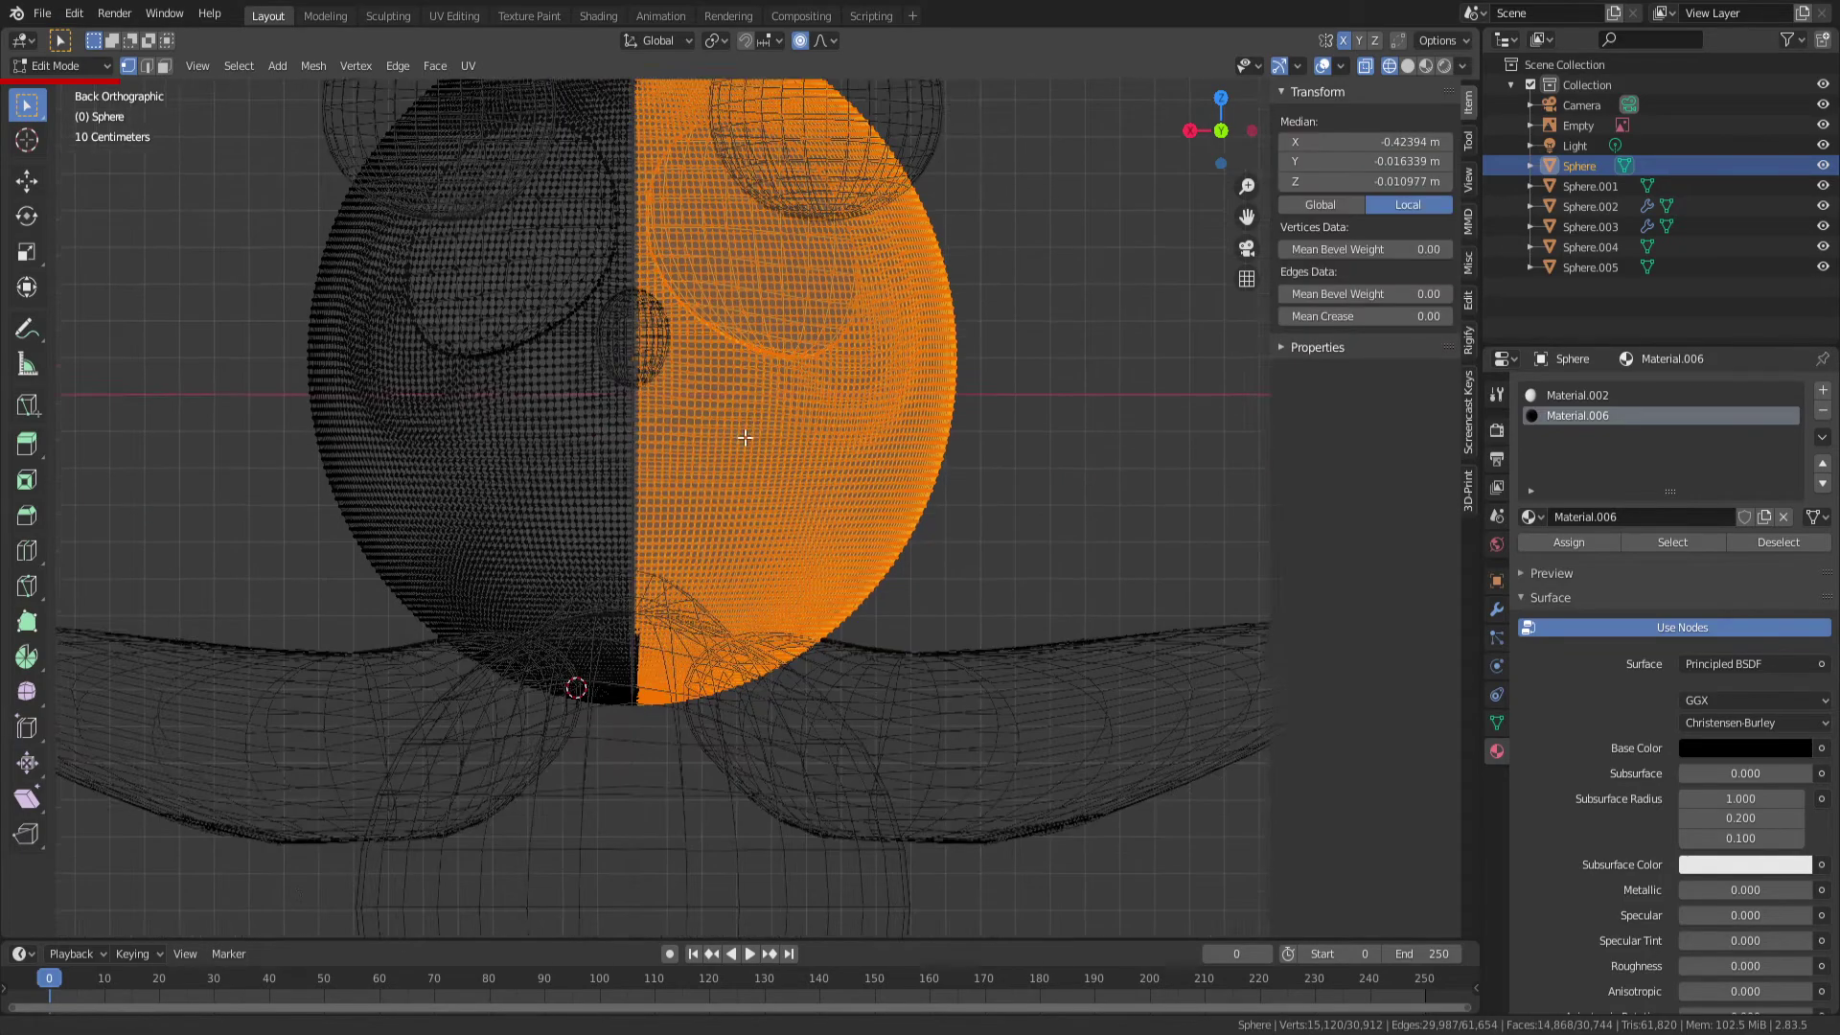
pyautogui.scroll(2, 683, 306)
pyautogui.scroll(2, 683, 306)
pyautogui.scroll(2, 682, 306)
pyautogui.scroll(1, 671, 403)
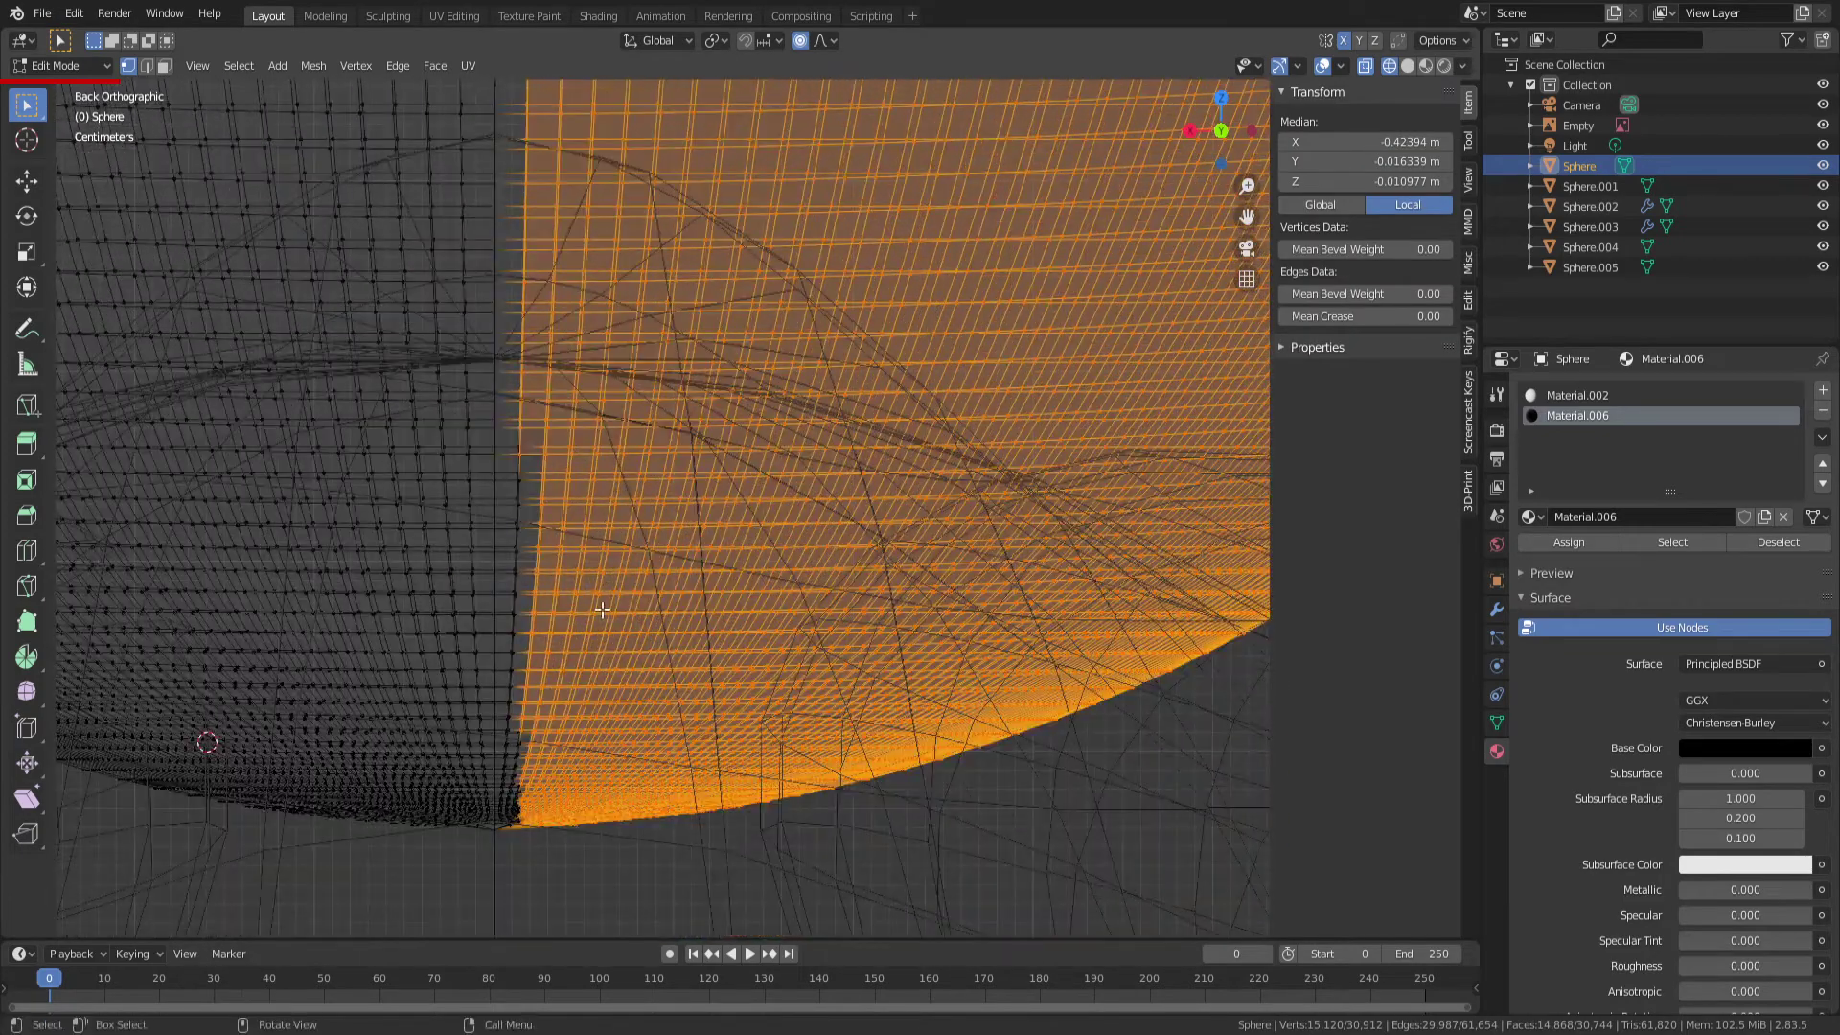
pyautogui.scroll(1, 652, 576)
pyautogui.scroll(2, 637, 683)
pyautogui.moveTo(784, 905); pyautogui.dragTo(506, 249)
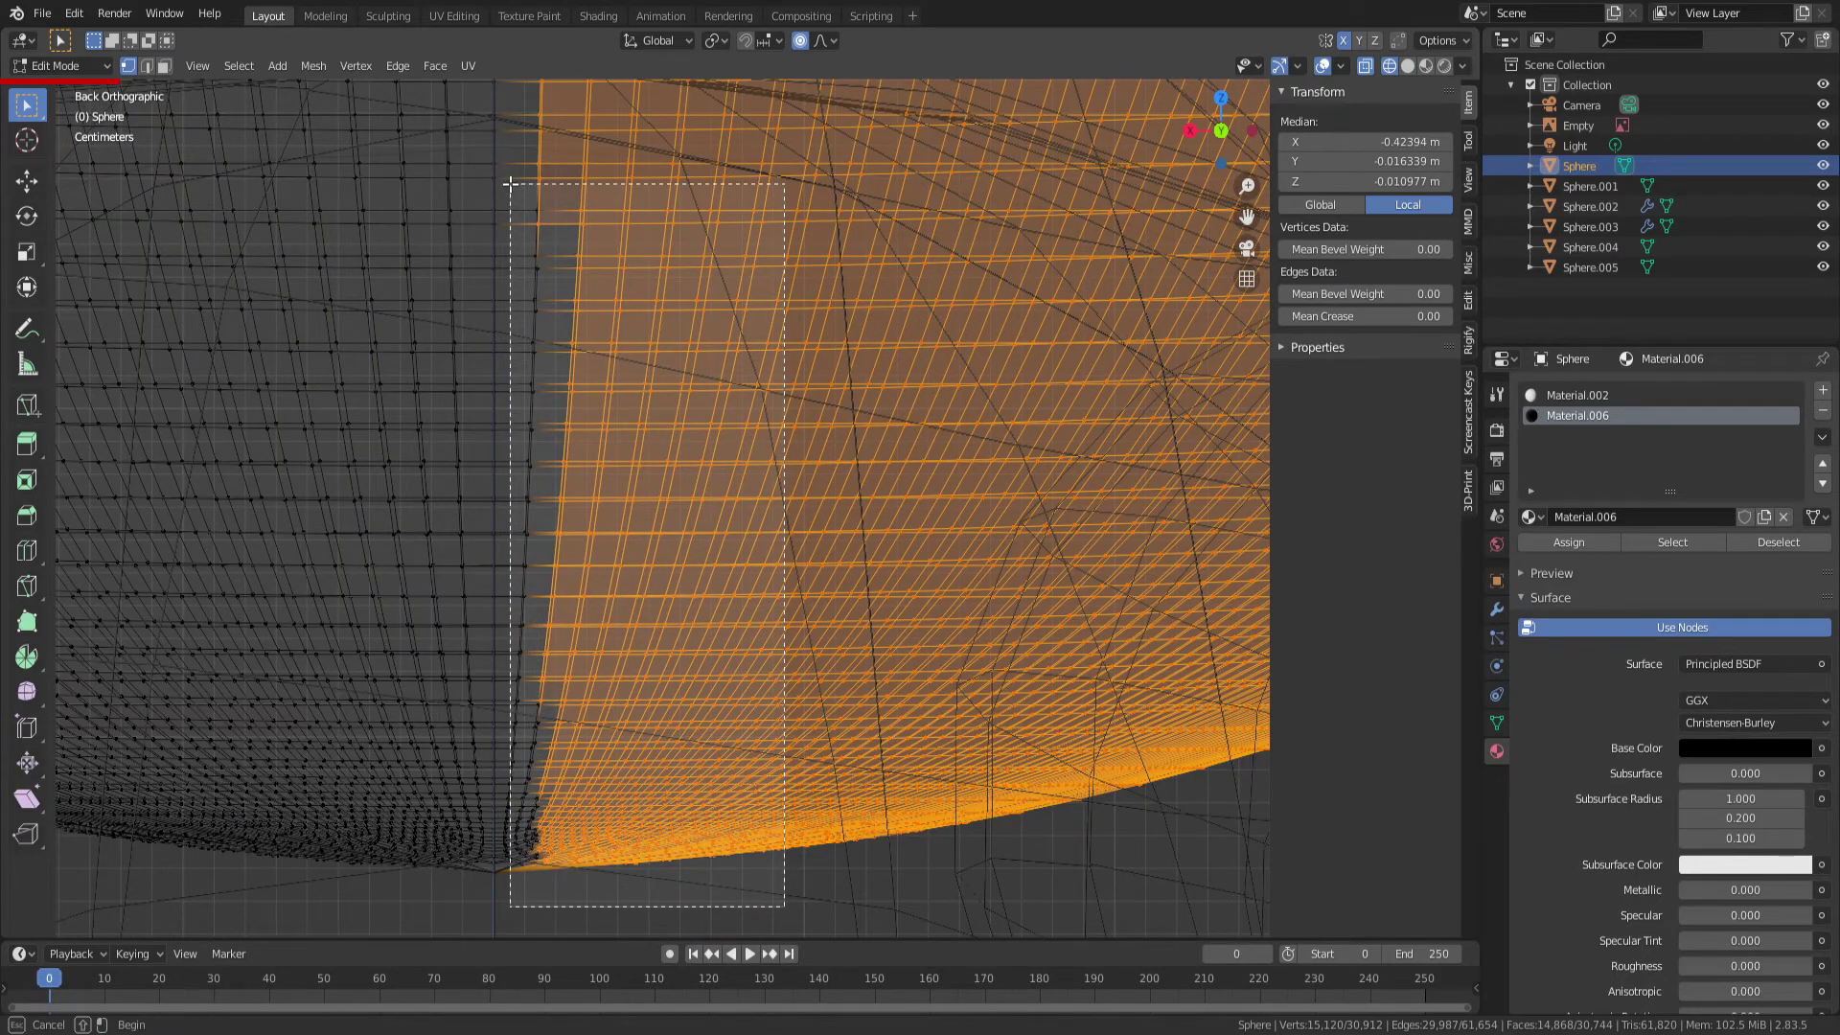
pyautogui.moveTo(510, 183); pyautogui.dragTo(511, 184)
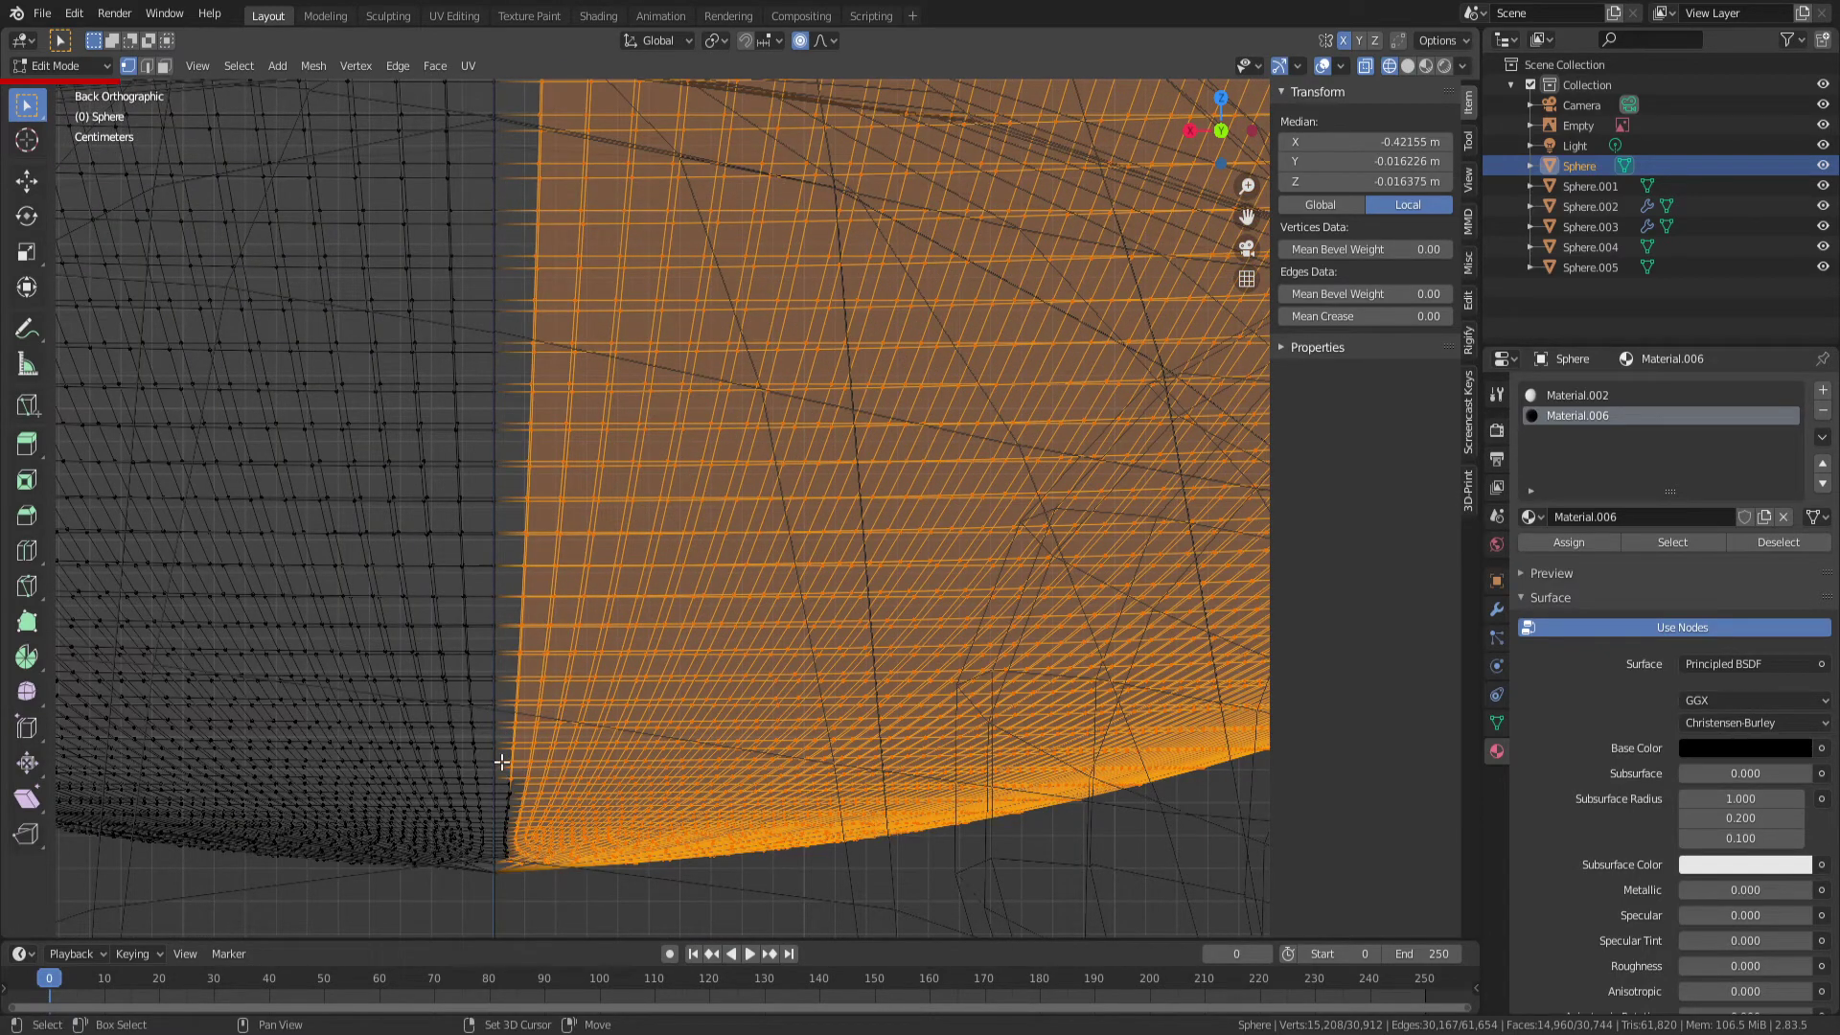
pyautogui.moveTo(627, 899); pyautogui.dragTo(628, 901)
pyautogui.scroll(2, 645, 719)
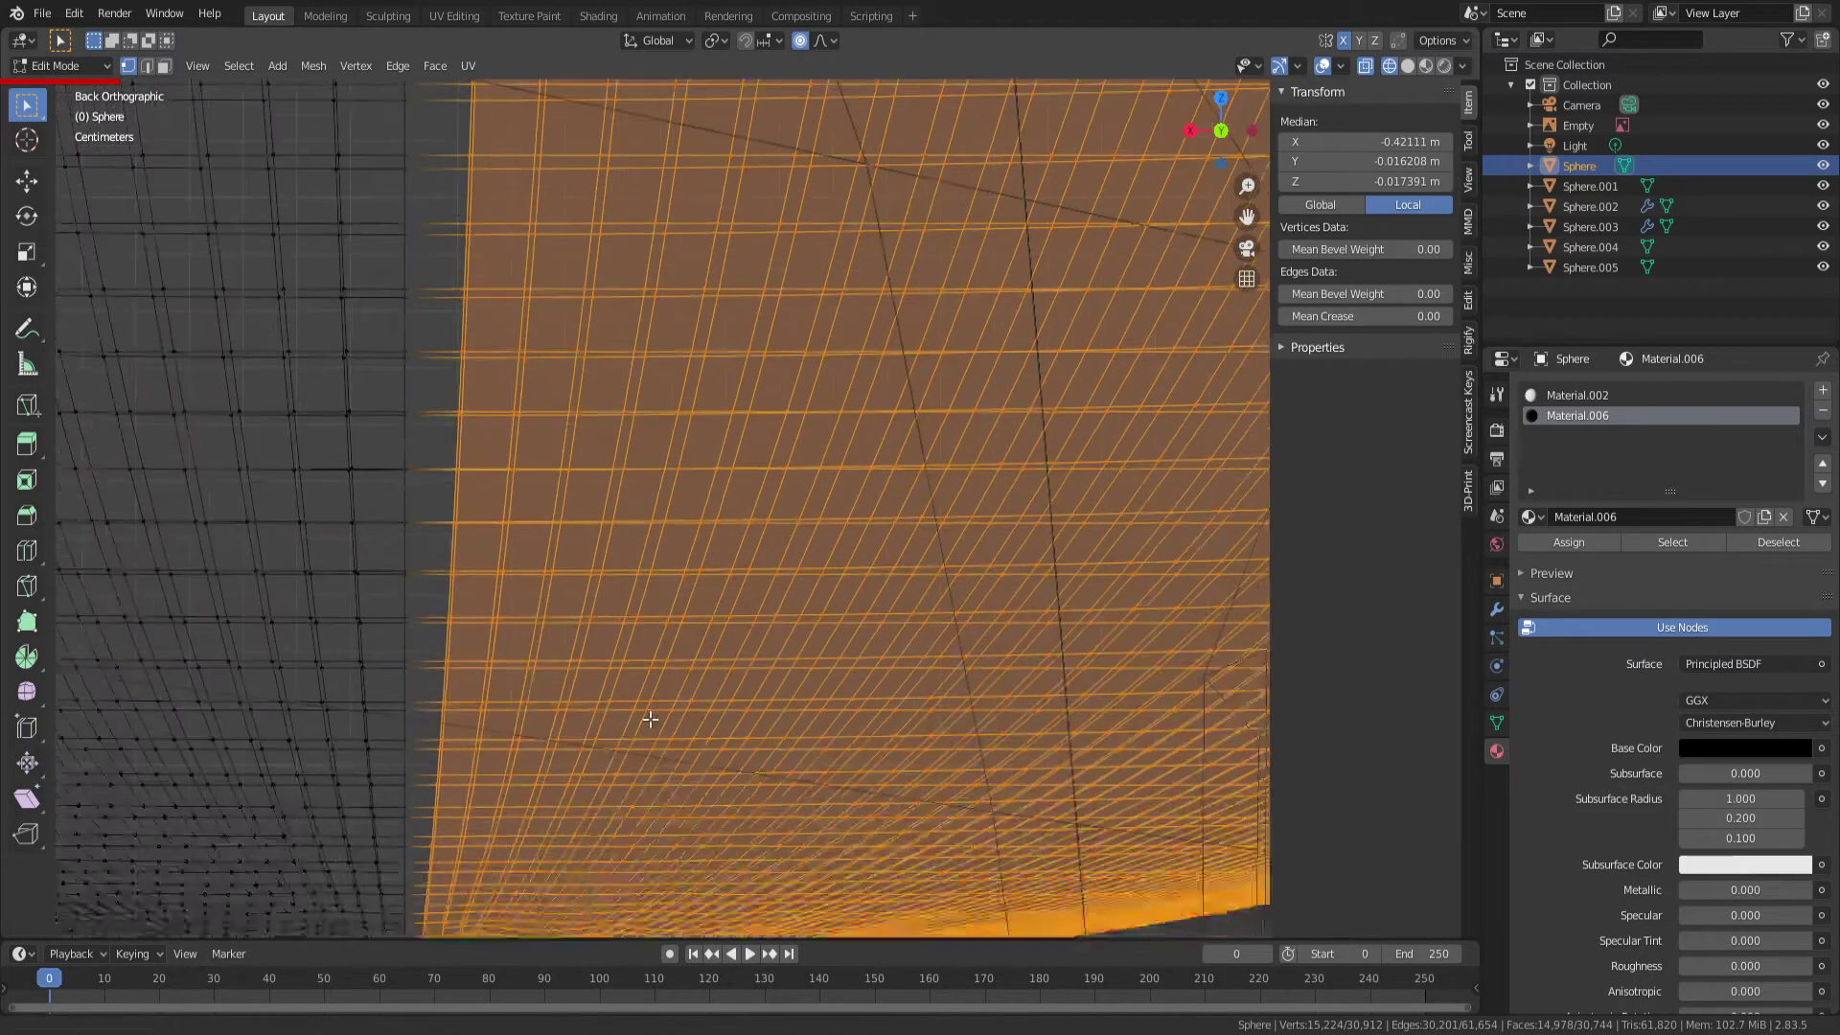
pyautogui.scroll(2, 818, 454)
pyautogui.scroll(2, 818, 453)
pyautogui.scroll(2, 760, 267)
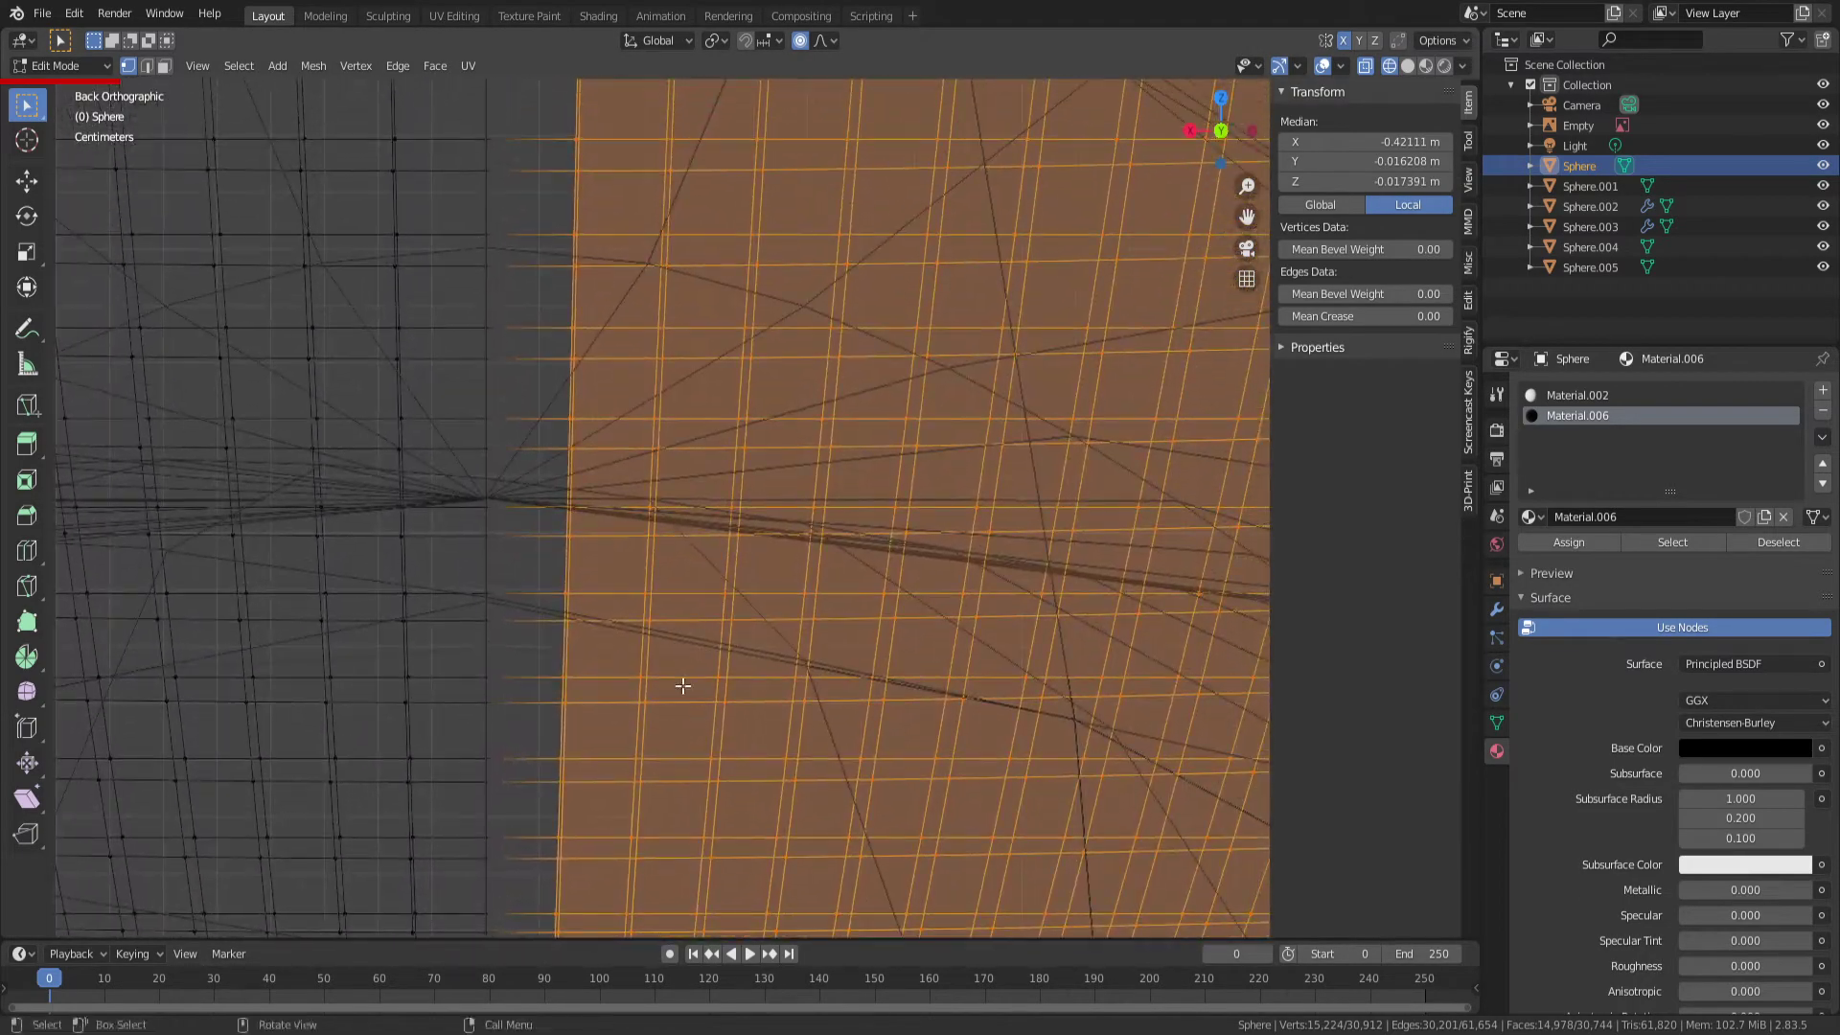
# Pan along the seam to check it, then return to the straight Back Orthographic view
pyautogui.keyDown('shift'); pyautogui.moveTo(760, 399); pyautogui.dragTo(824, 726, button='middle'); pyautogui.keyUp('shift')
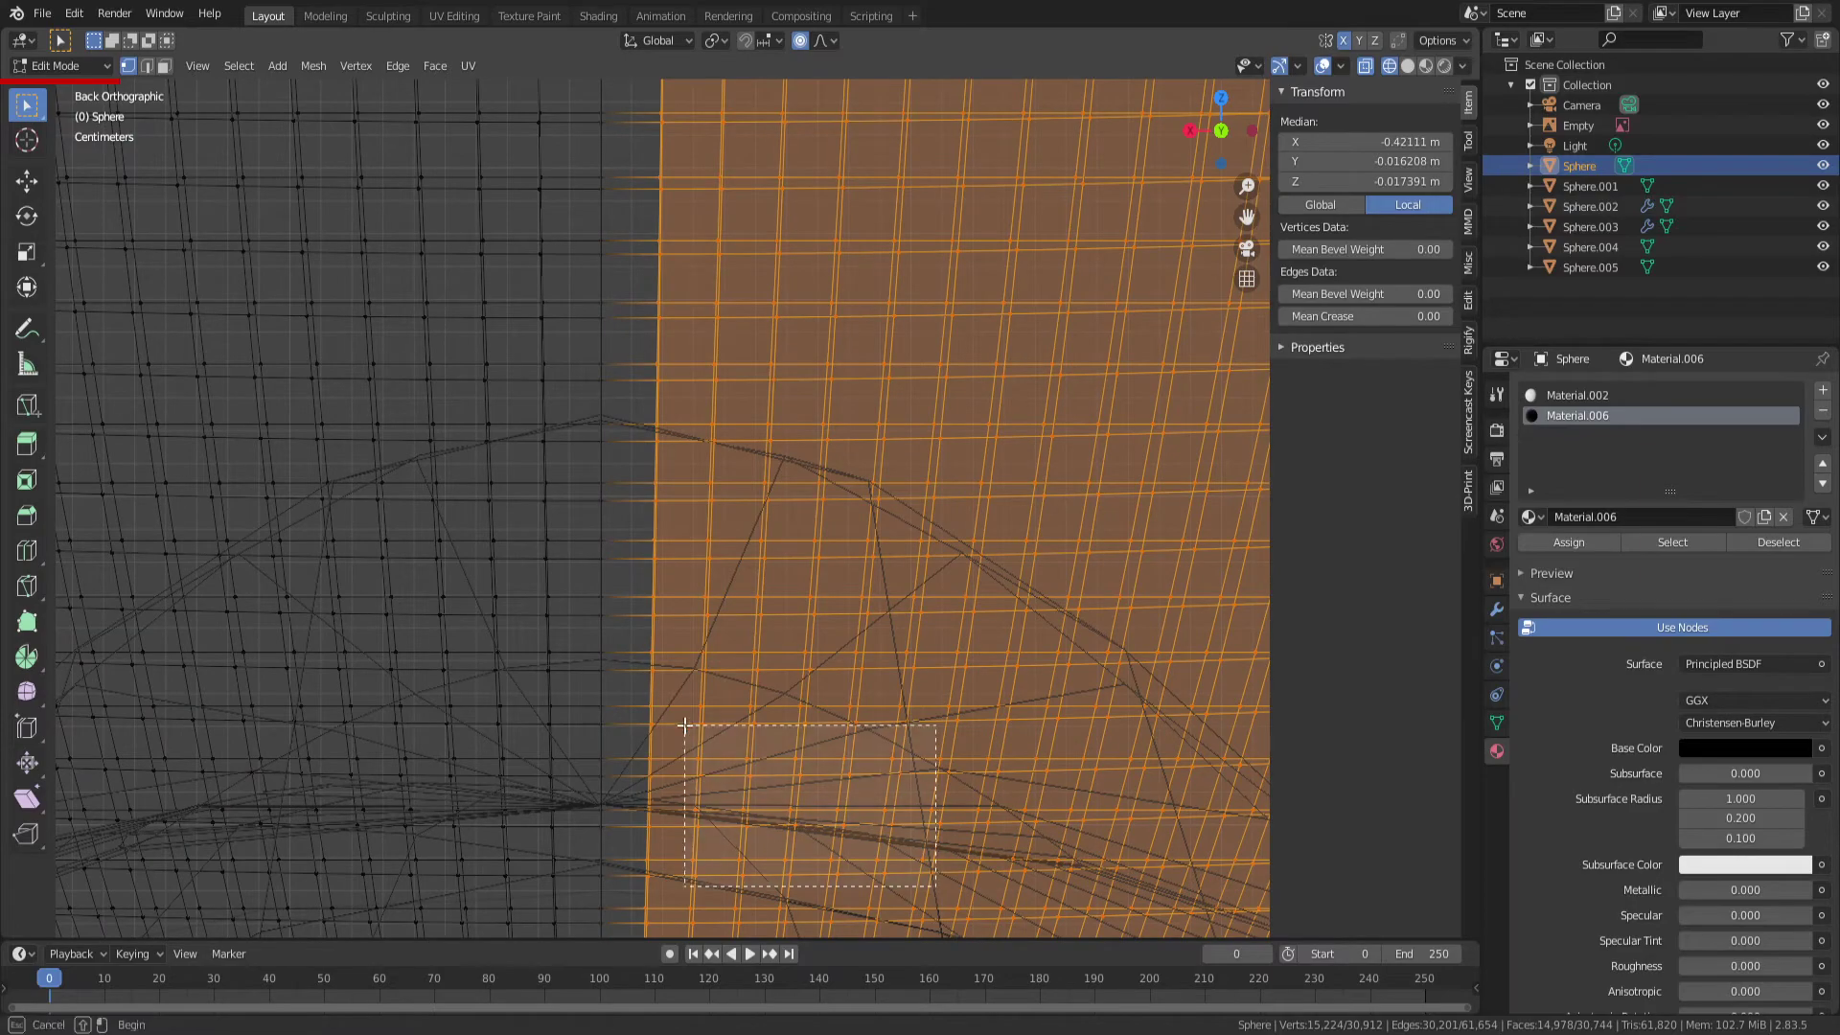
pyautogui.scroll(-5, 728, 239)
pyautogui.scroll(2, 800, 517)
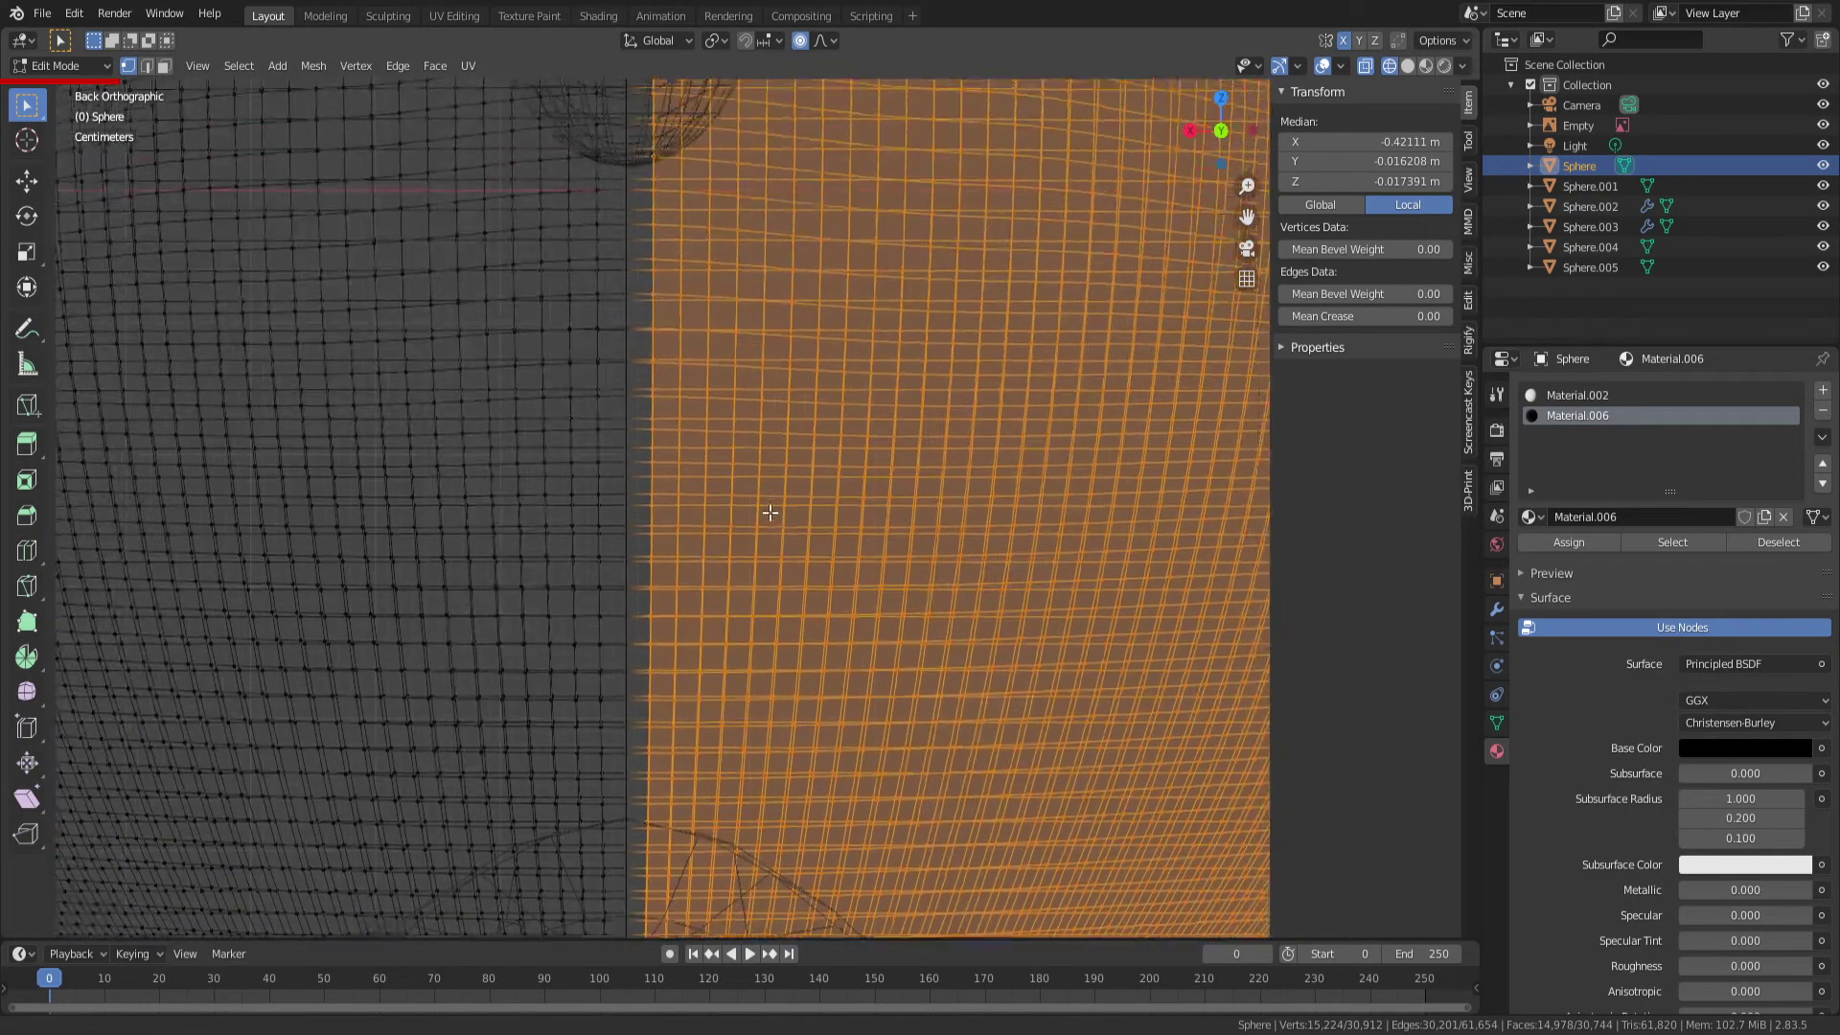
pyautogui.scroll(2, 814, 594)
pyautogui.scroll(1, 803, 348)
pyautogui.keyDown('shift'); pyautogui.moveTo(803, 348); pyautogui.dragTo(761, 687, button='middle'); pyautogui.keyUp('shift')
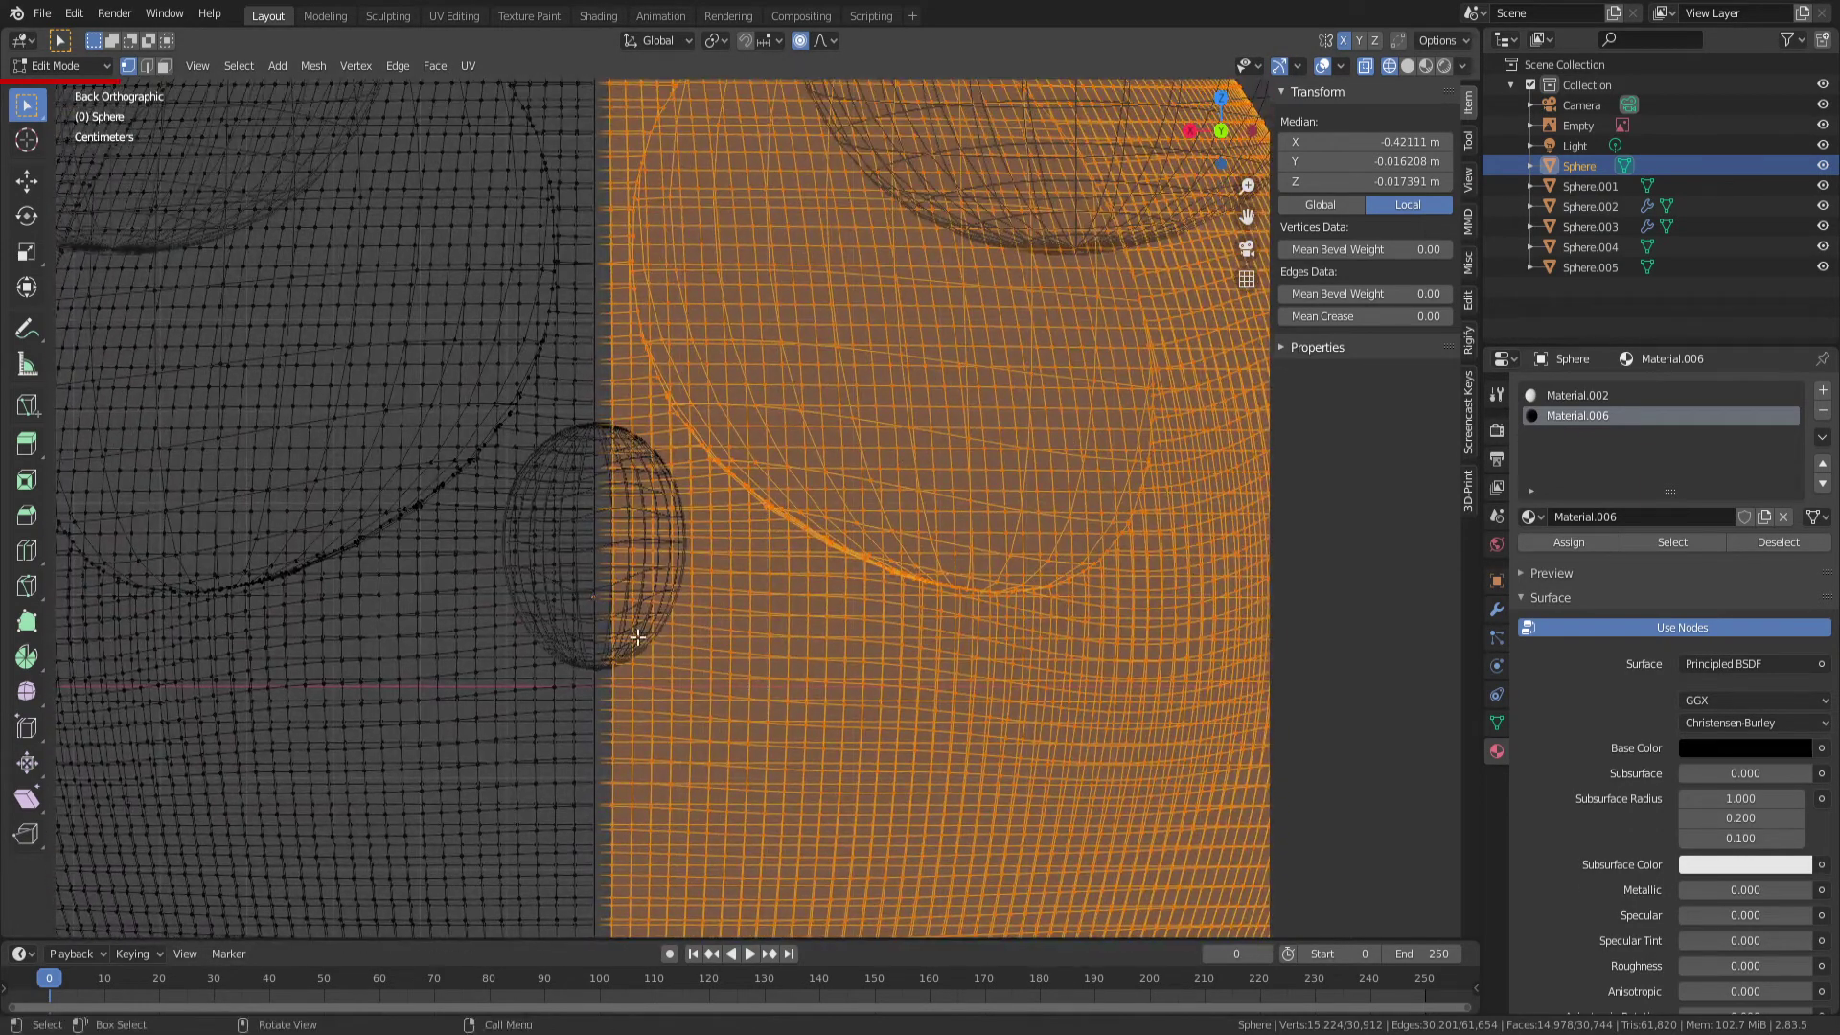
pyautogui.scroll(2, 638, 637)
pyautogui.scroll(-3, 570, 675)
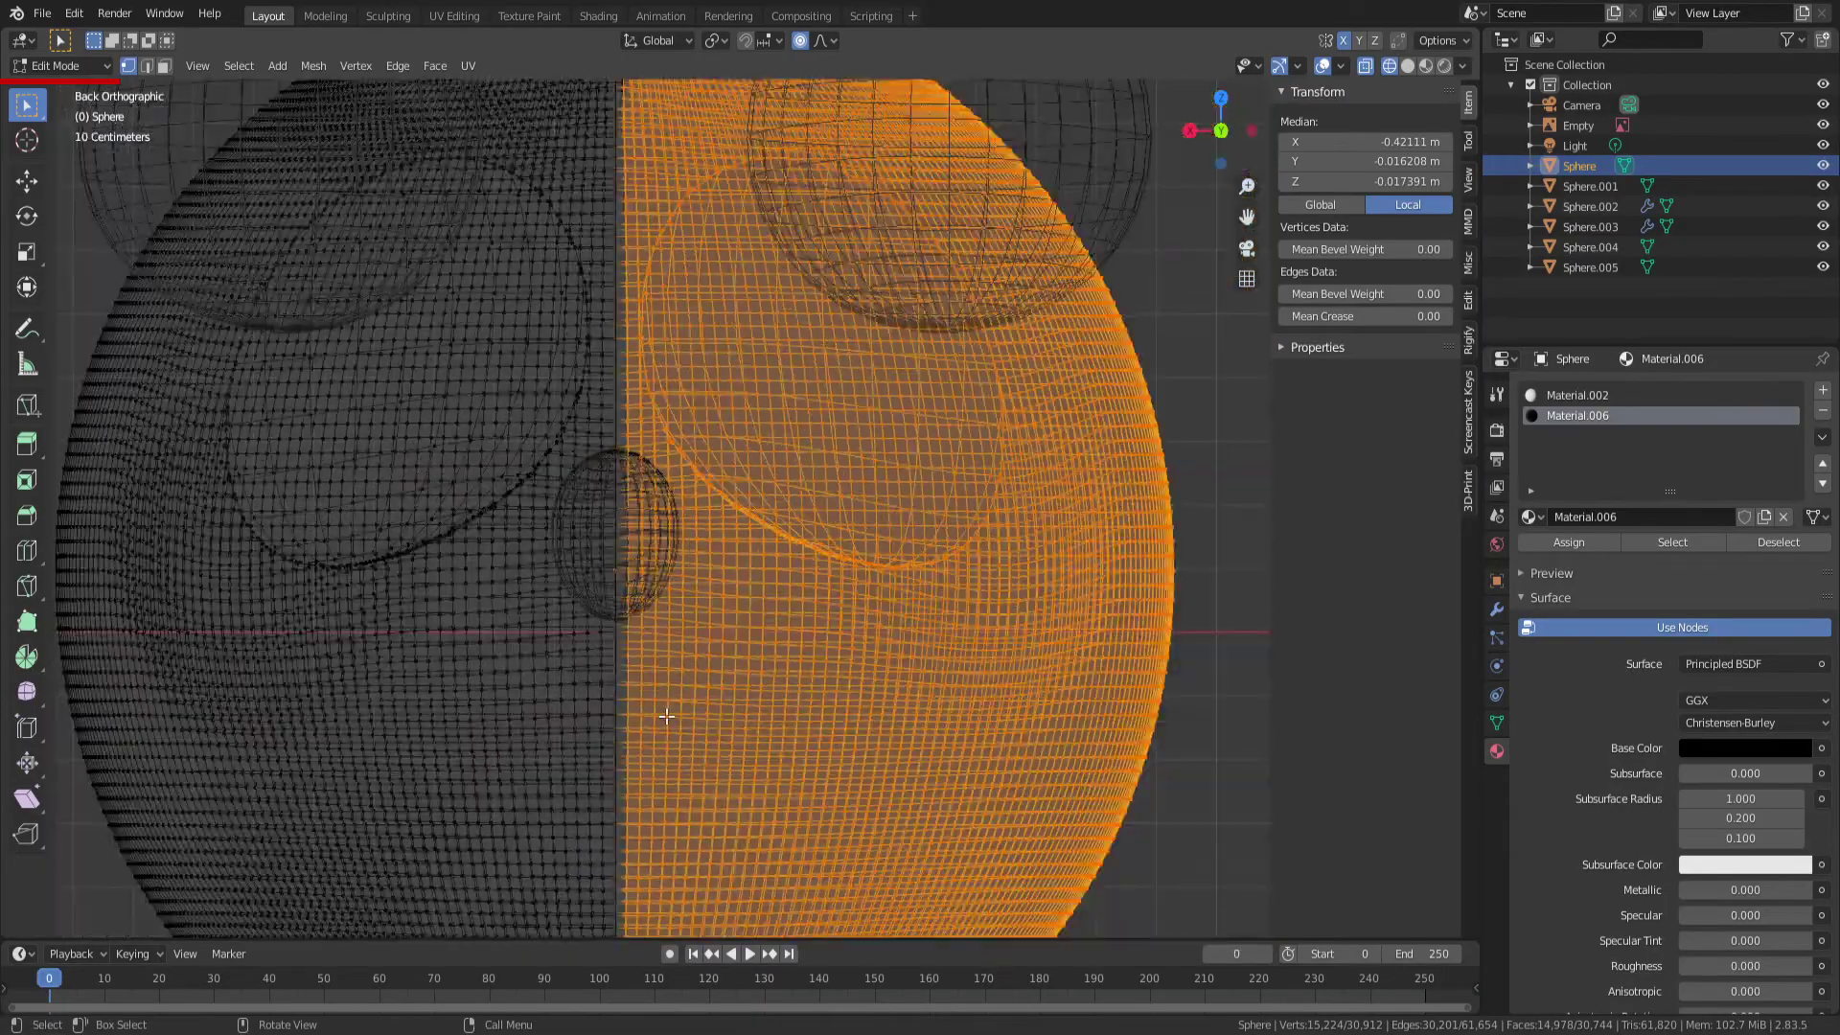
pyautogui.keyDown('shift'); pyautogui.moveTo(658, 719); pyautogui.dragTo(670, 616, button='middle'); pyautogui.keyUp('shift')
pyautogui.scroll(3, 670, 616)
pyautogui.moveTo(566, 498)
pyautogui.mouseDown(button='middle')
pyautogui.moveTo(568, 480)
pyautogui.moveTo(636, 477)
pyautogui.moveTo(633, 460)
pyautogui.mouseUp(button='middle')
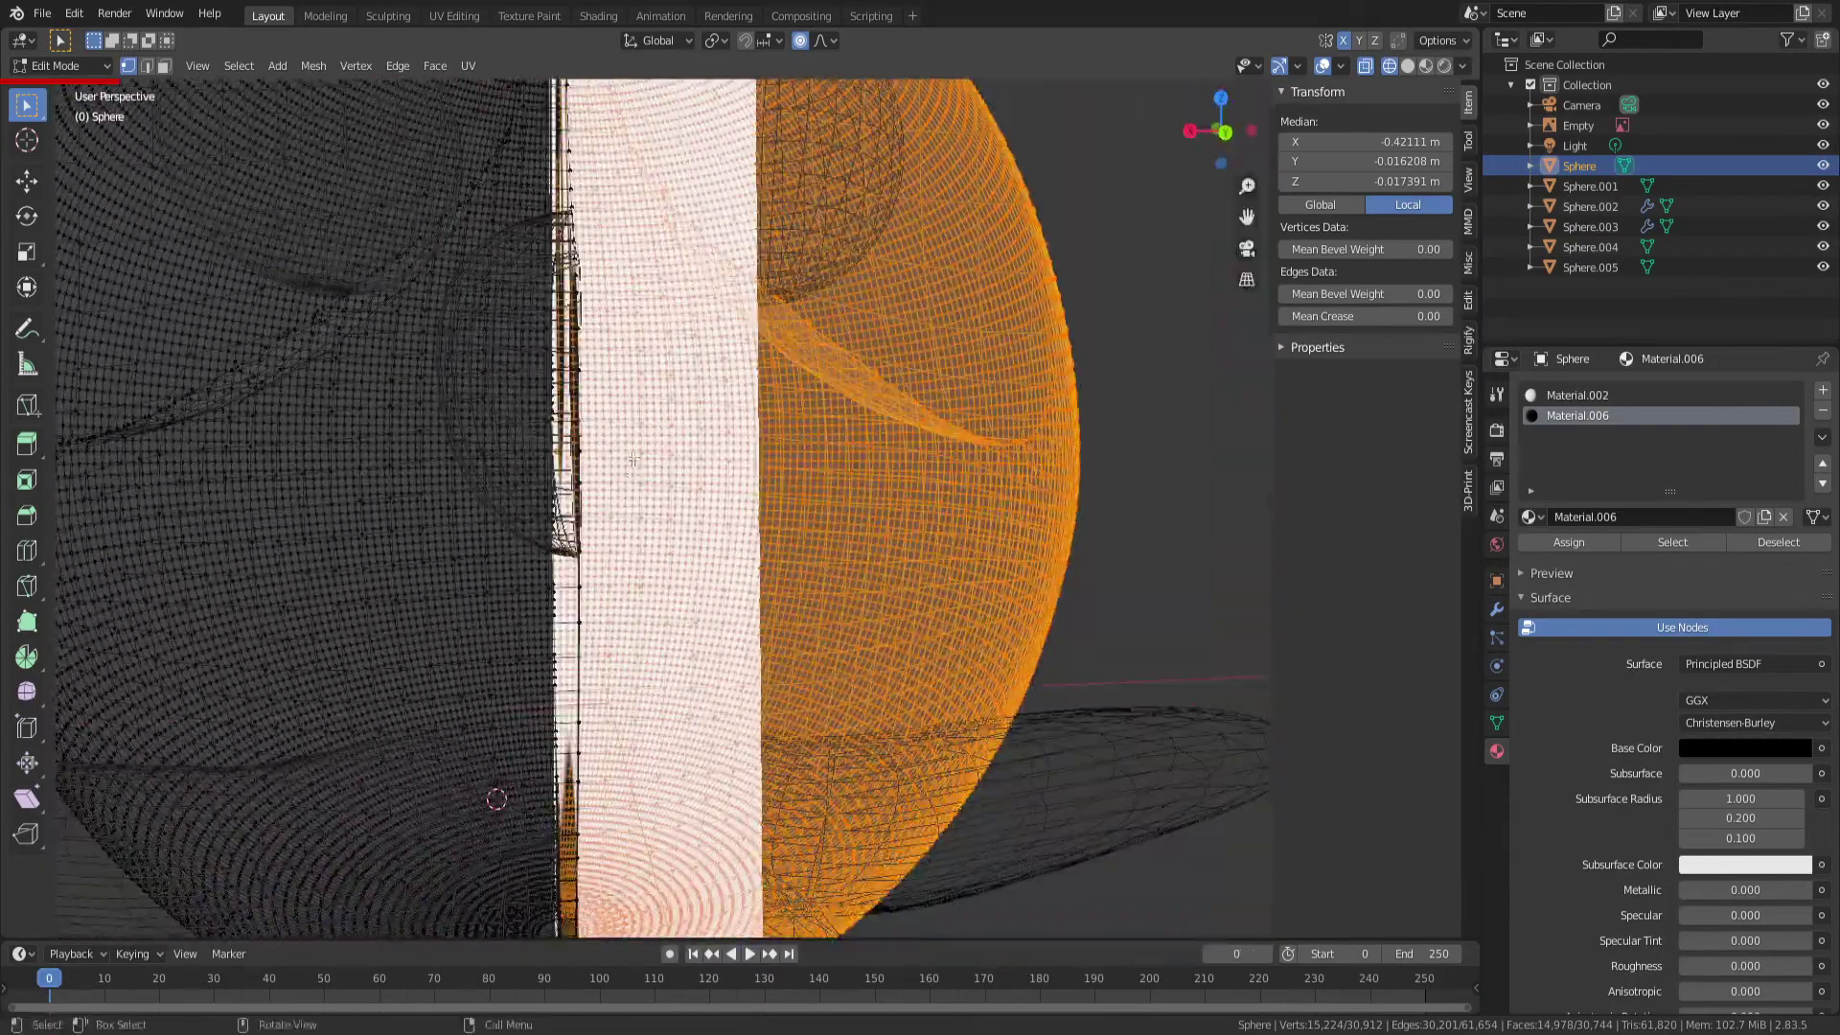
pyautogui.click(1236, 139)
pyautogui.scroll(3, 699, 475)
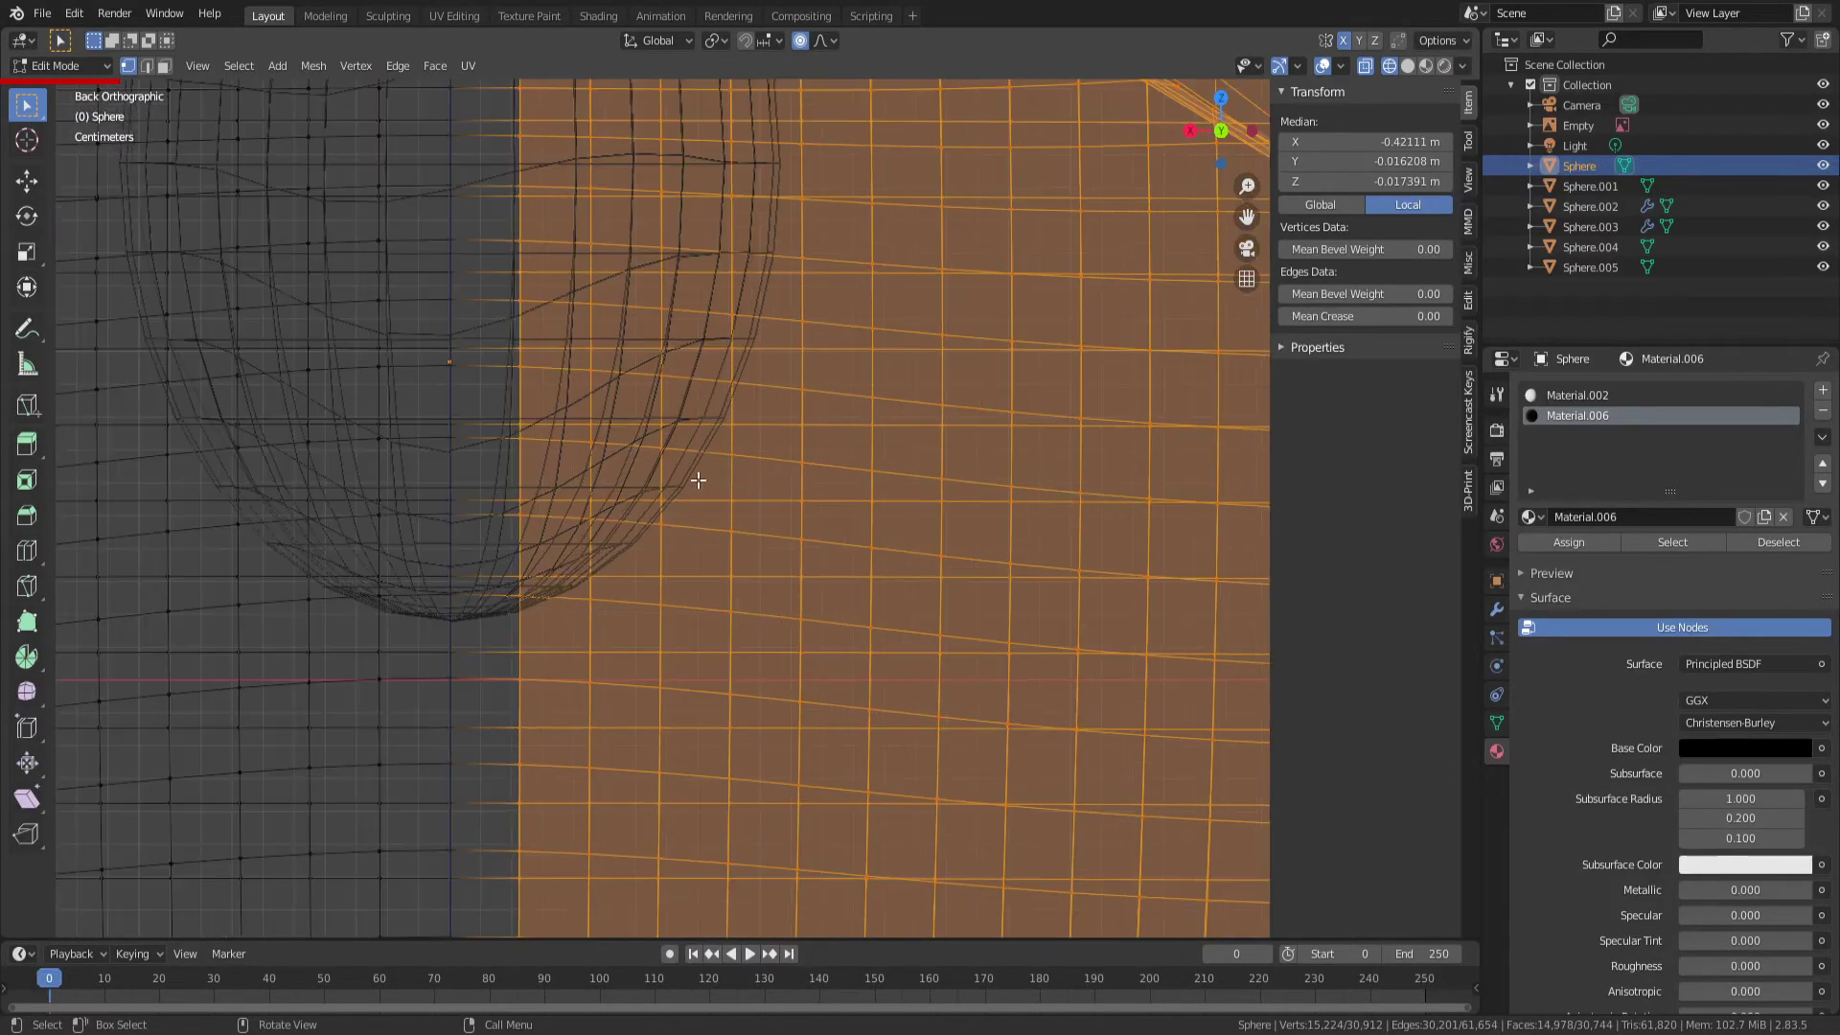
pyautogui.scroll(-2, 638, 481)
pyautogui.scroll(-2, 772, 641)
pyautogui.scroll(-3, 534, 826)
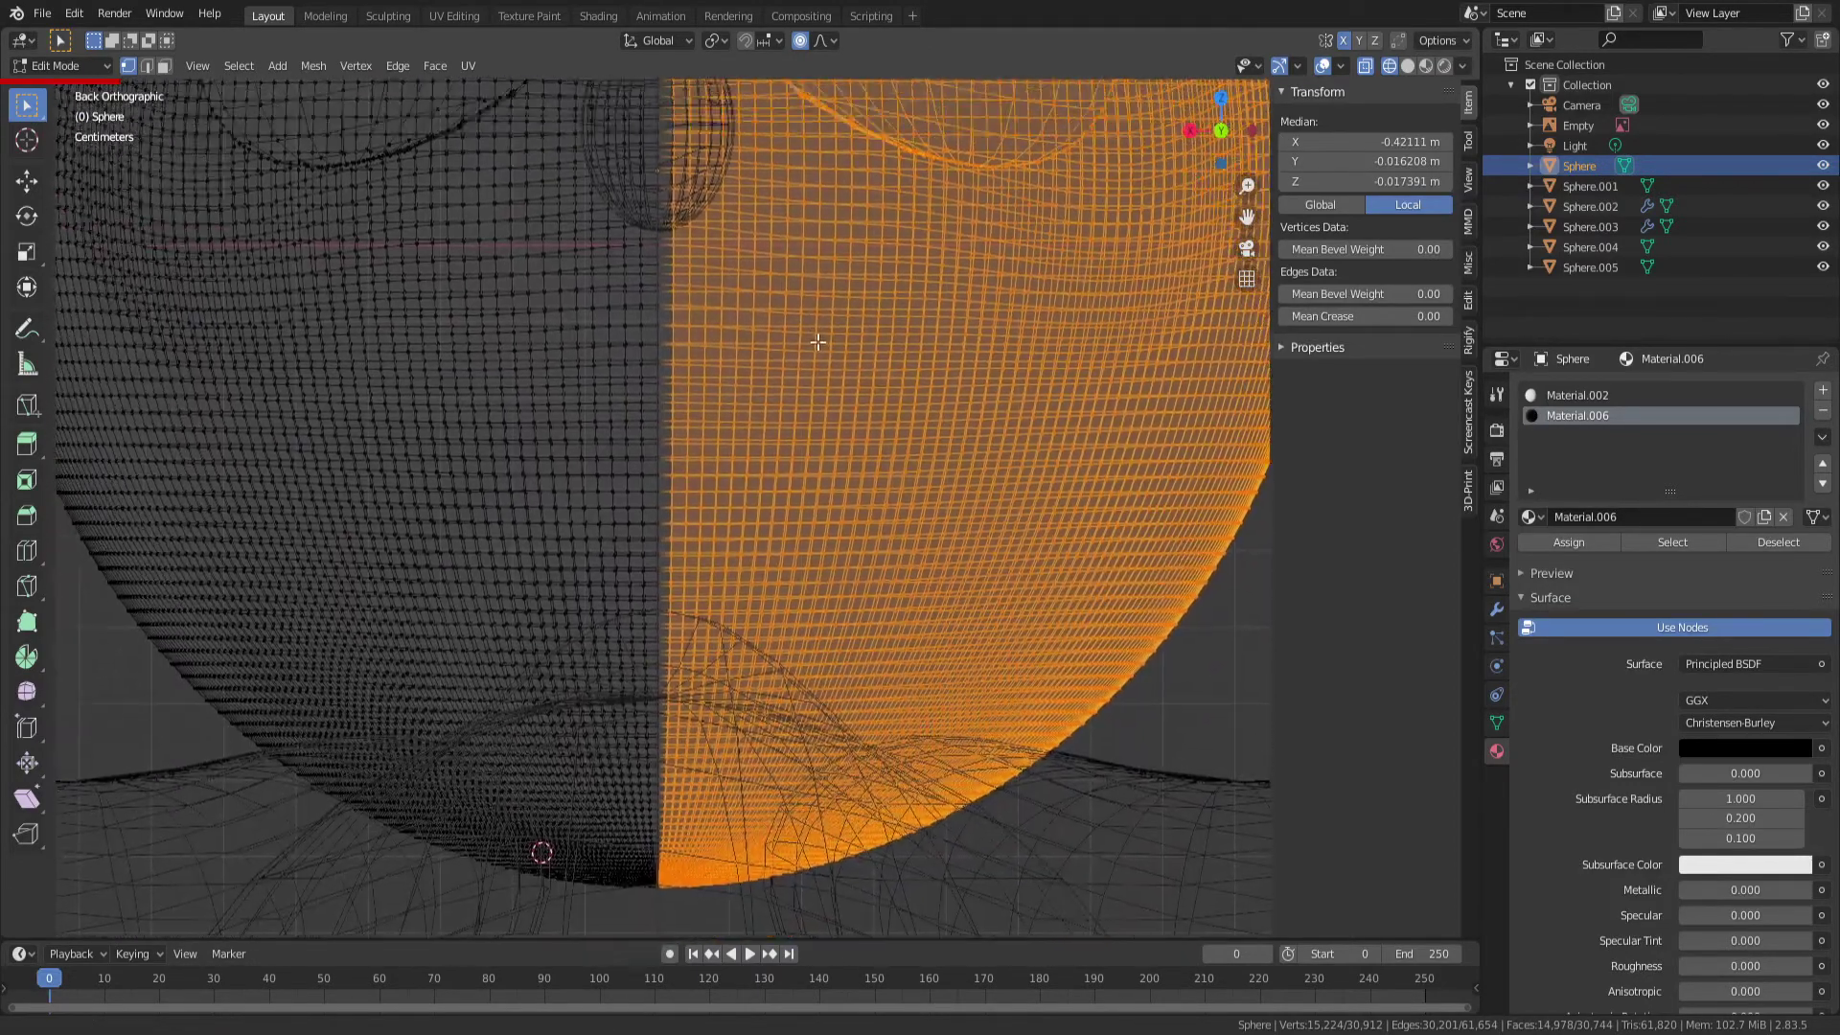
pyautogui.scroll(3, 671, 862)
pyautogui.scroll(-2, 795, 361)
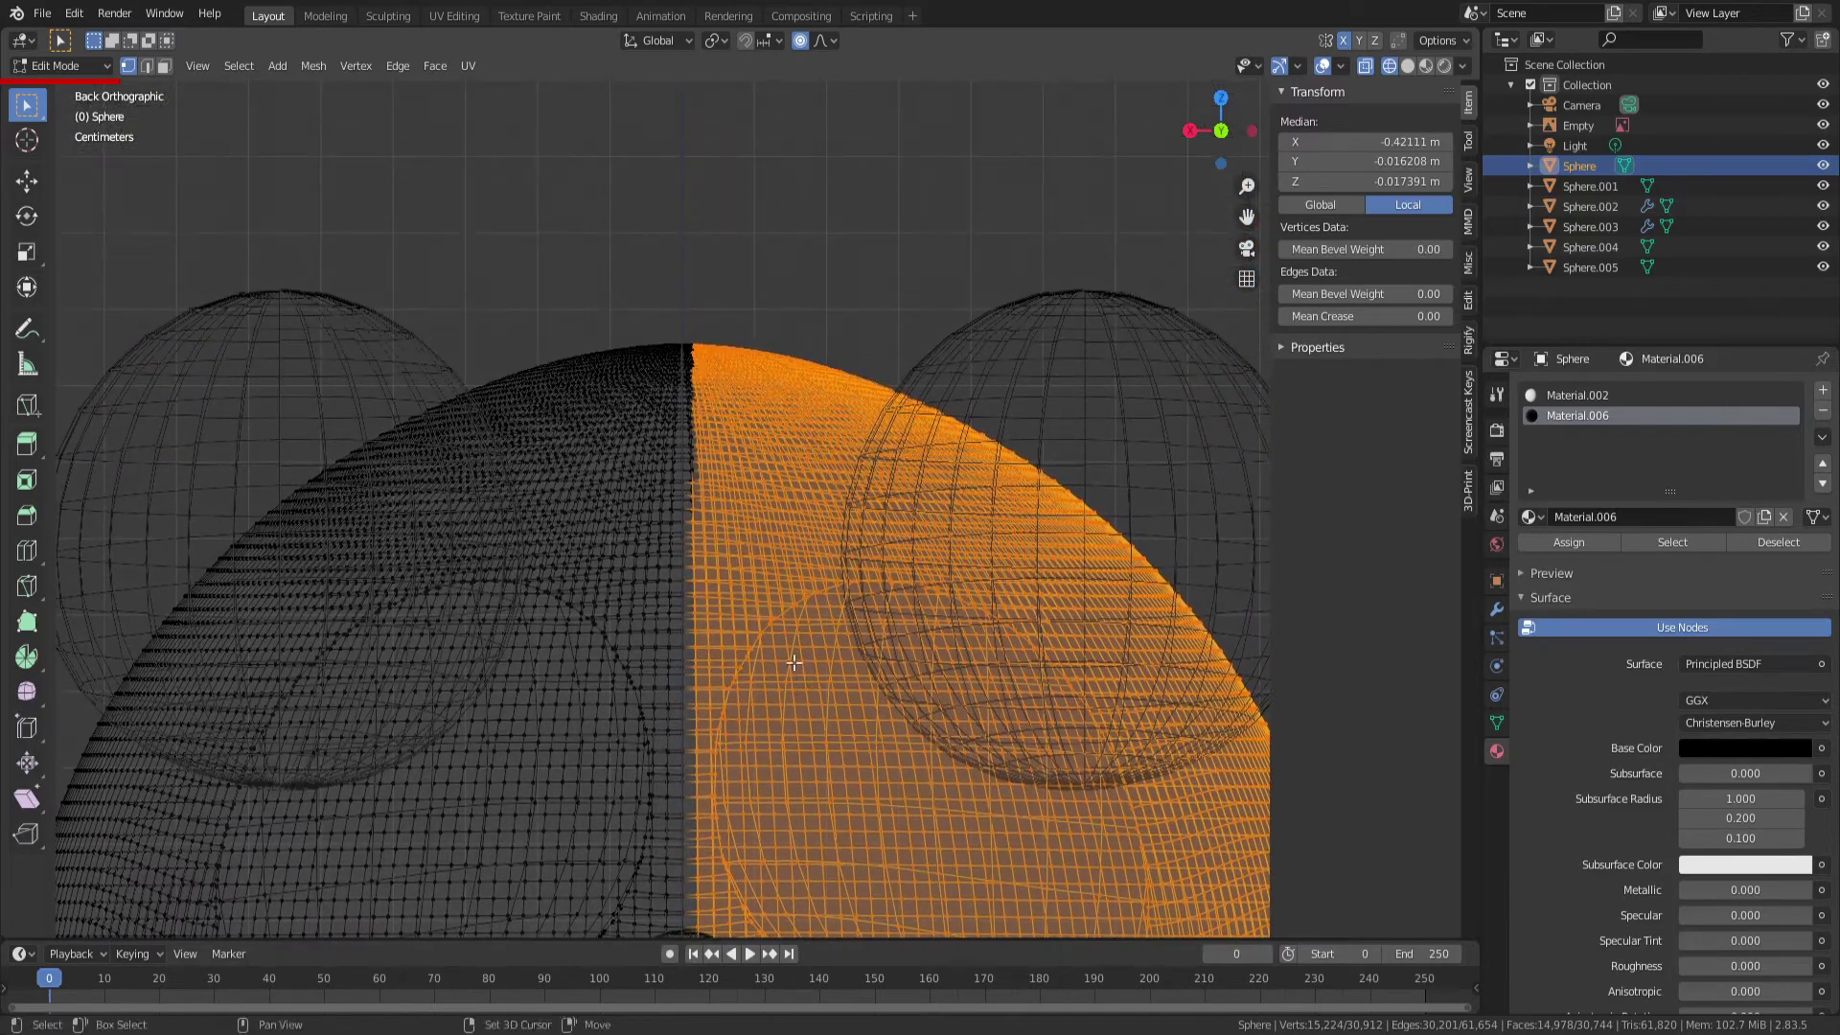
pyautogui.scroll(1, 761, 527)
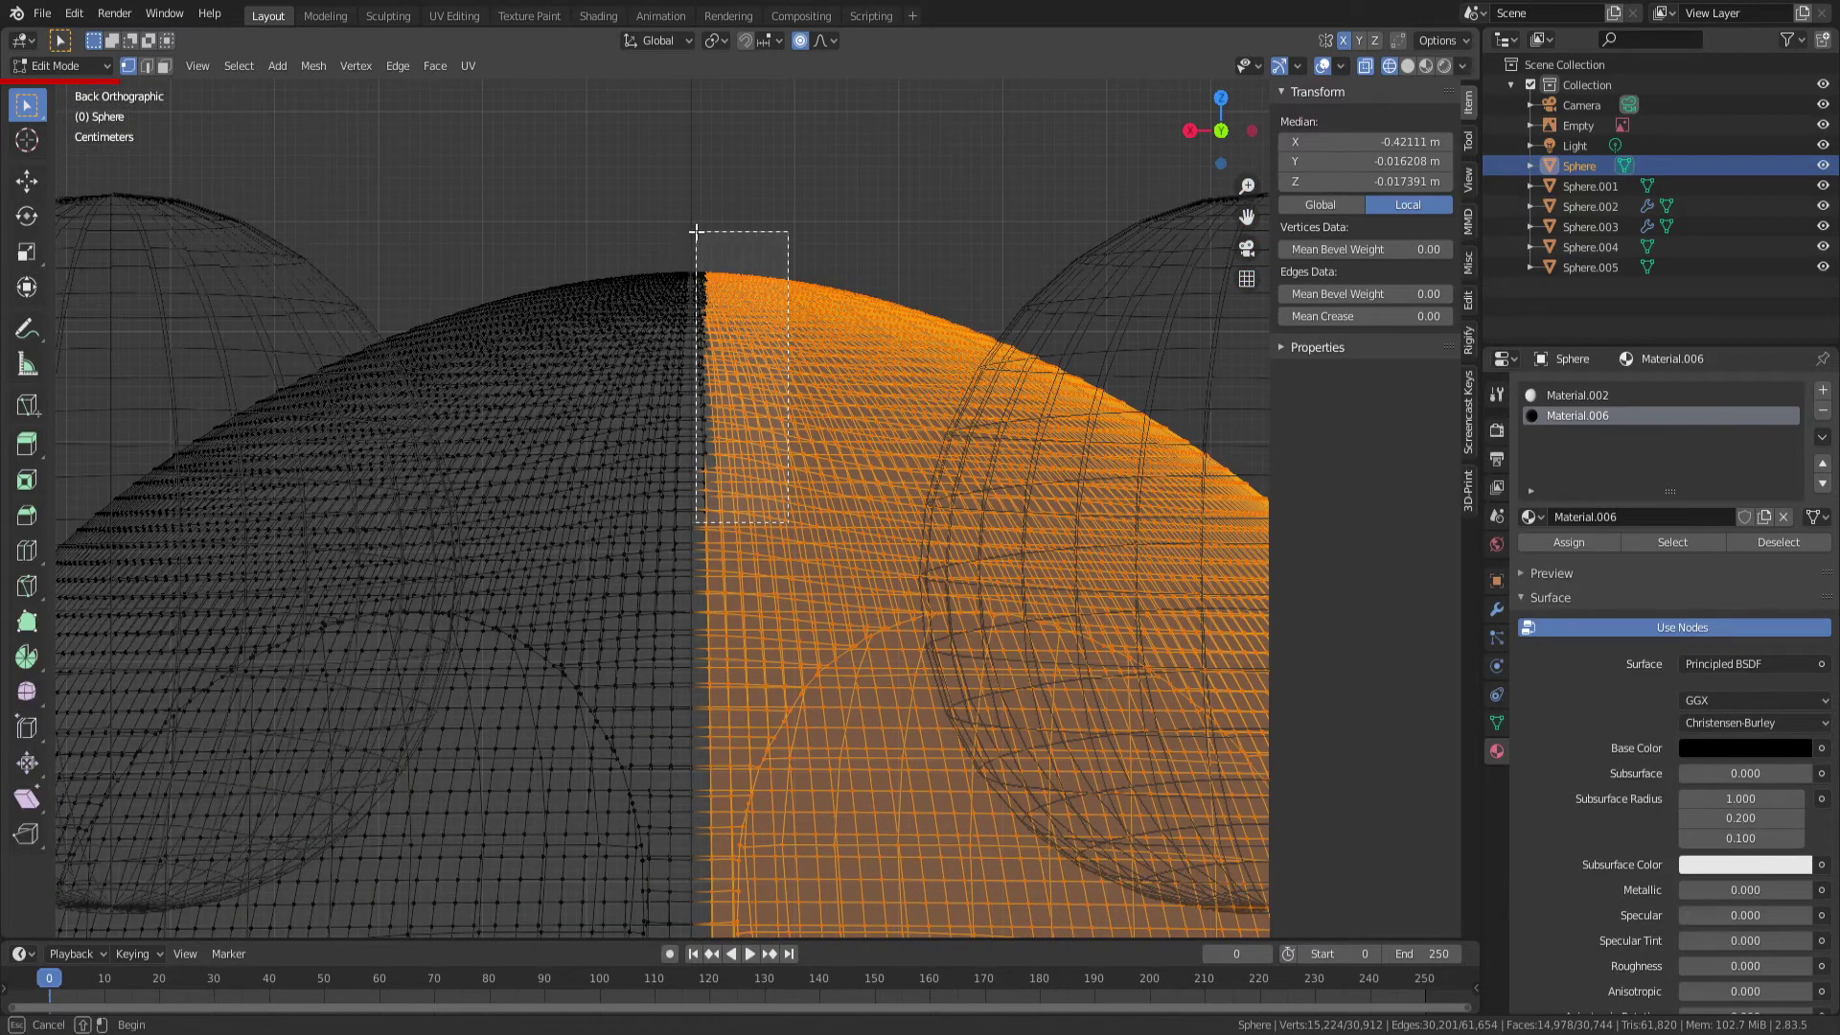
# Add the middle vertex column and remaining seam vertices at the head's top
pyautogui.moveTo(696, 231); pyautogui.dragTo(696, 232)
pyautogui.scroll(2, 728, 383)
pyautogui.scroll(-1, 728, 432)
pyautogui.scroll(-2, 728, 575)
pyautogui.scroll(1, 681, 494)
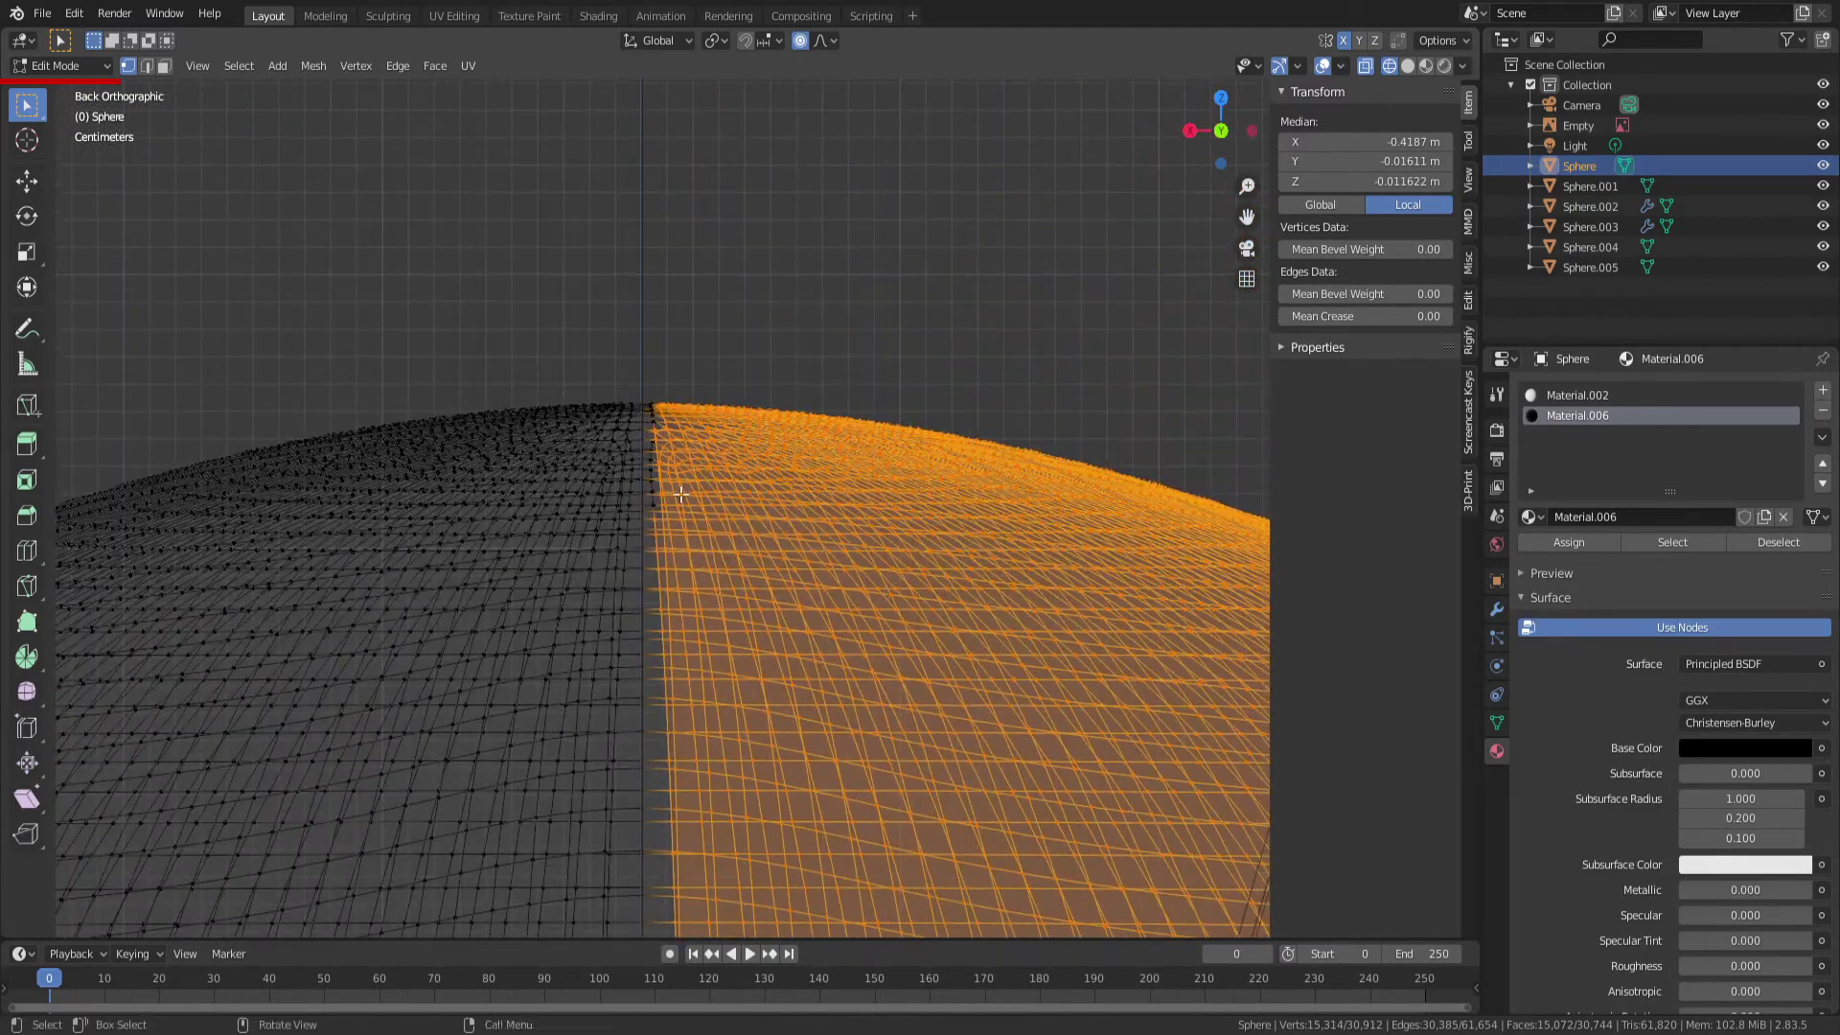
pyautogui.moveTo(757, 603); pyautogui.dragTo(756, 602)
pyautogui.scroll(-2, 757, 575)
pyautogui.scroll(-2, 756, 480)
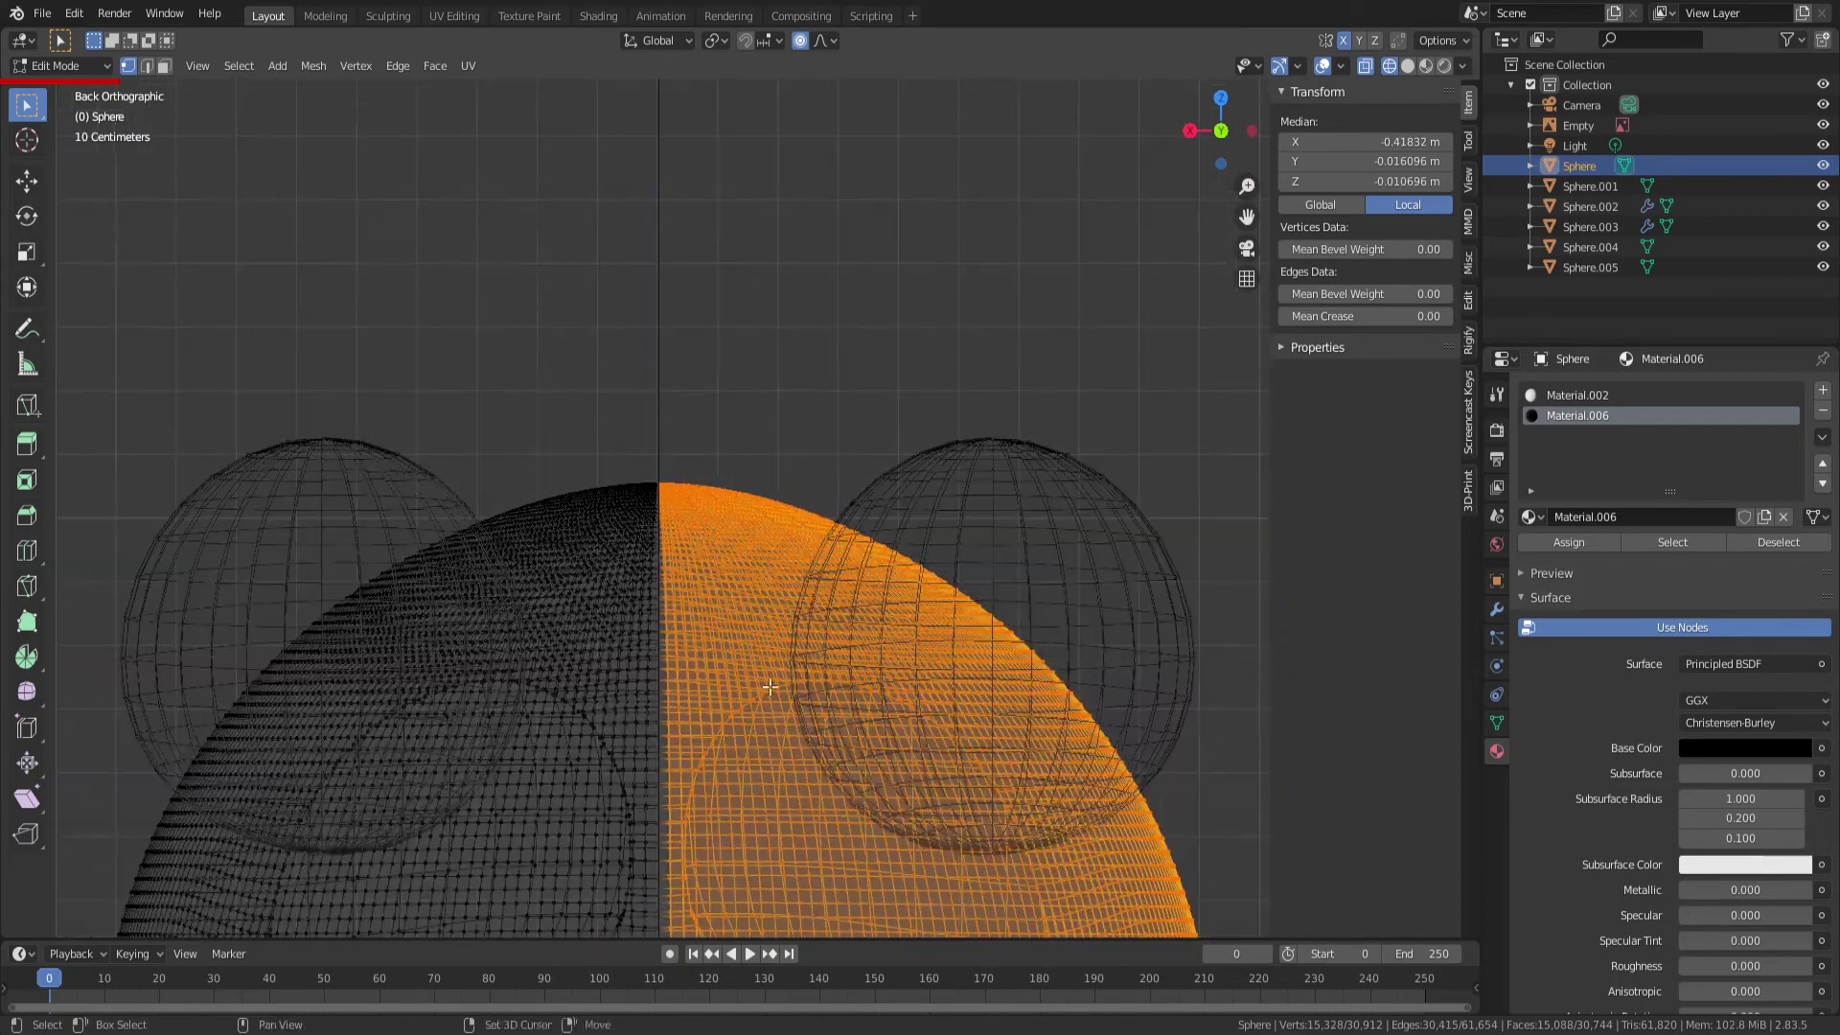
pyautogui.scroll(1, 756, 312)
pyautogui.scroll(-5, 531, 489)
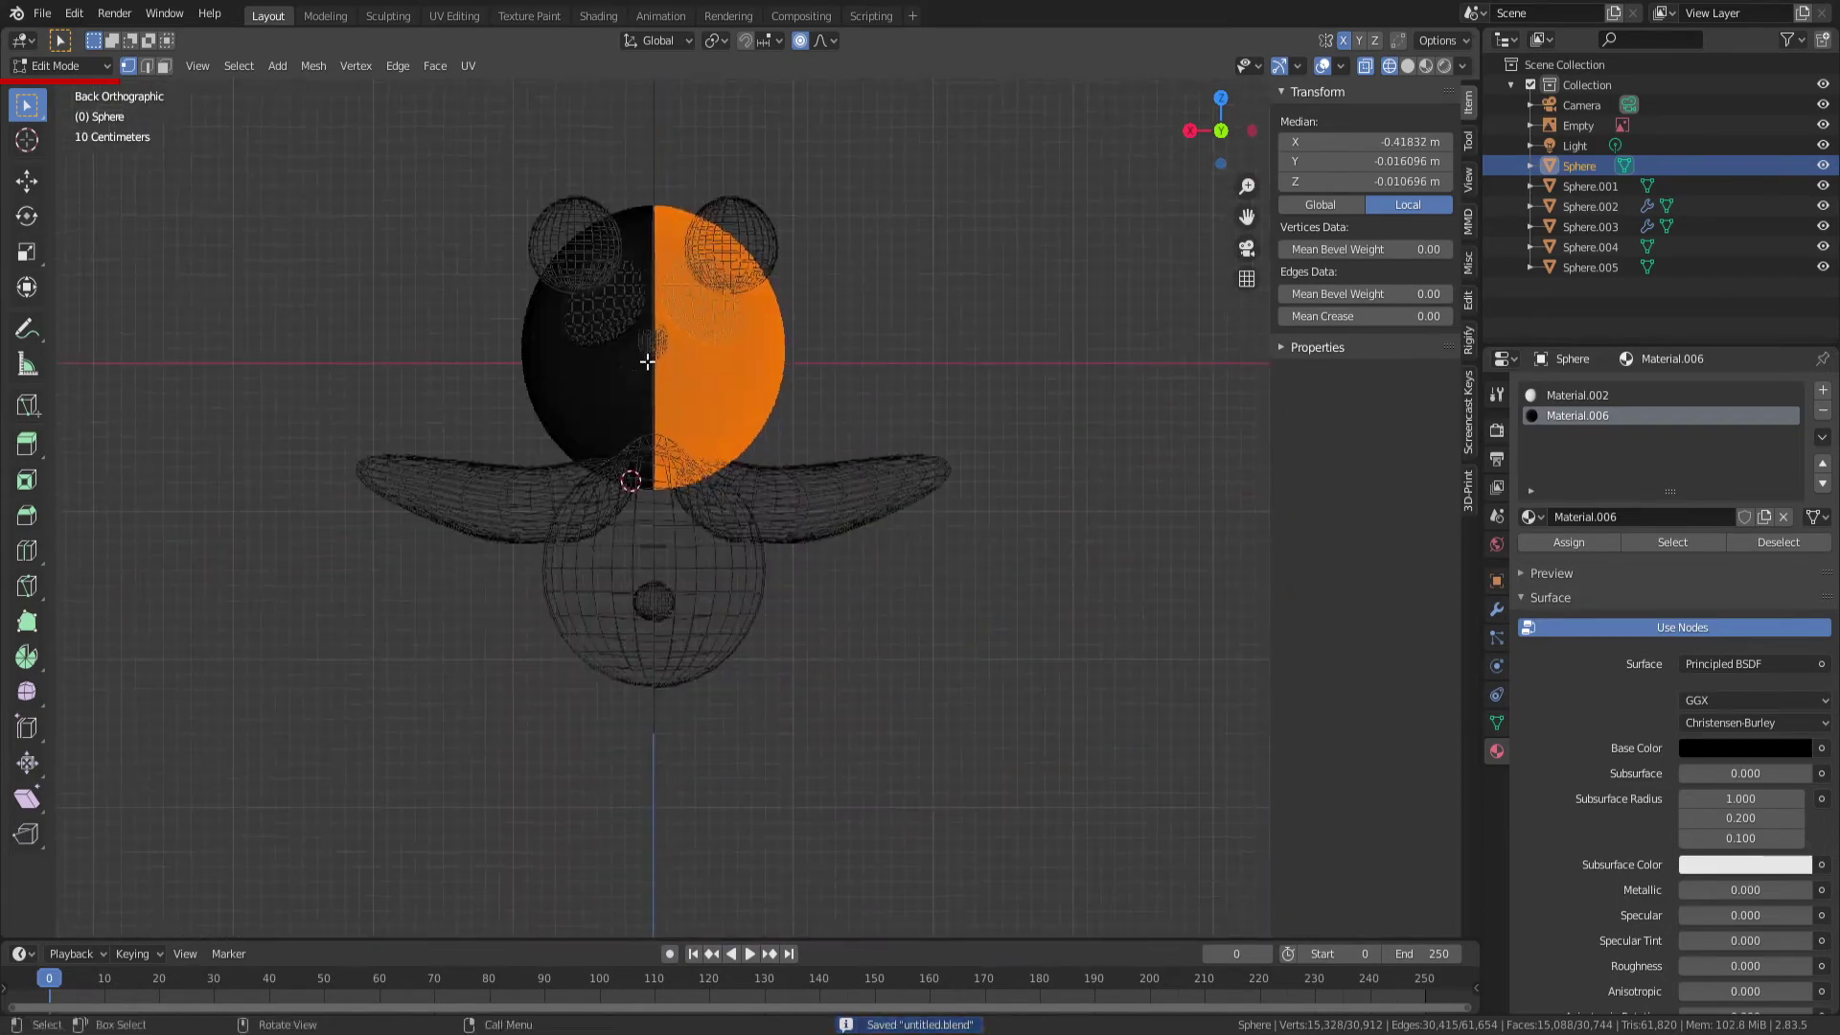
pyautogui.scroll(1, 652, 374)
# Delete the selected vertices, leaving a 15,372-face half head, and return to Object Mode
pyautogui.press('x')
pyautogui.click(648, 365)
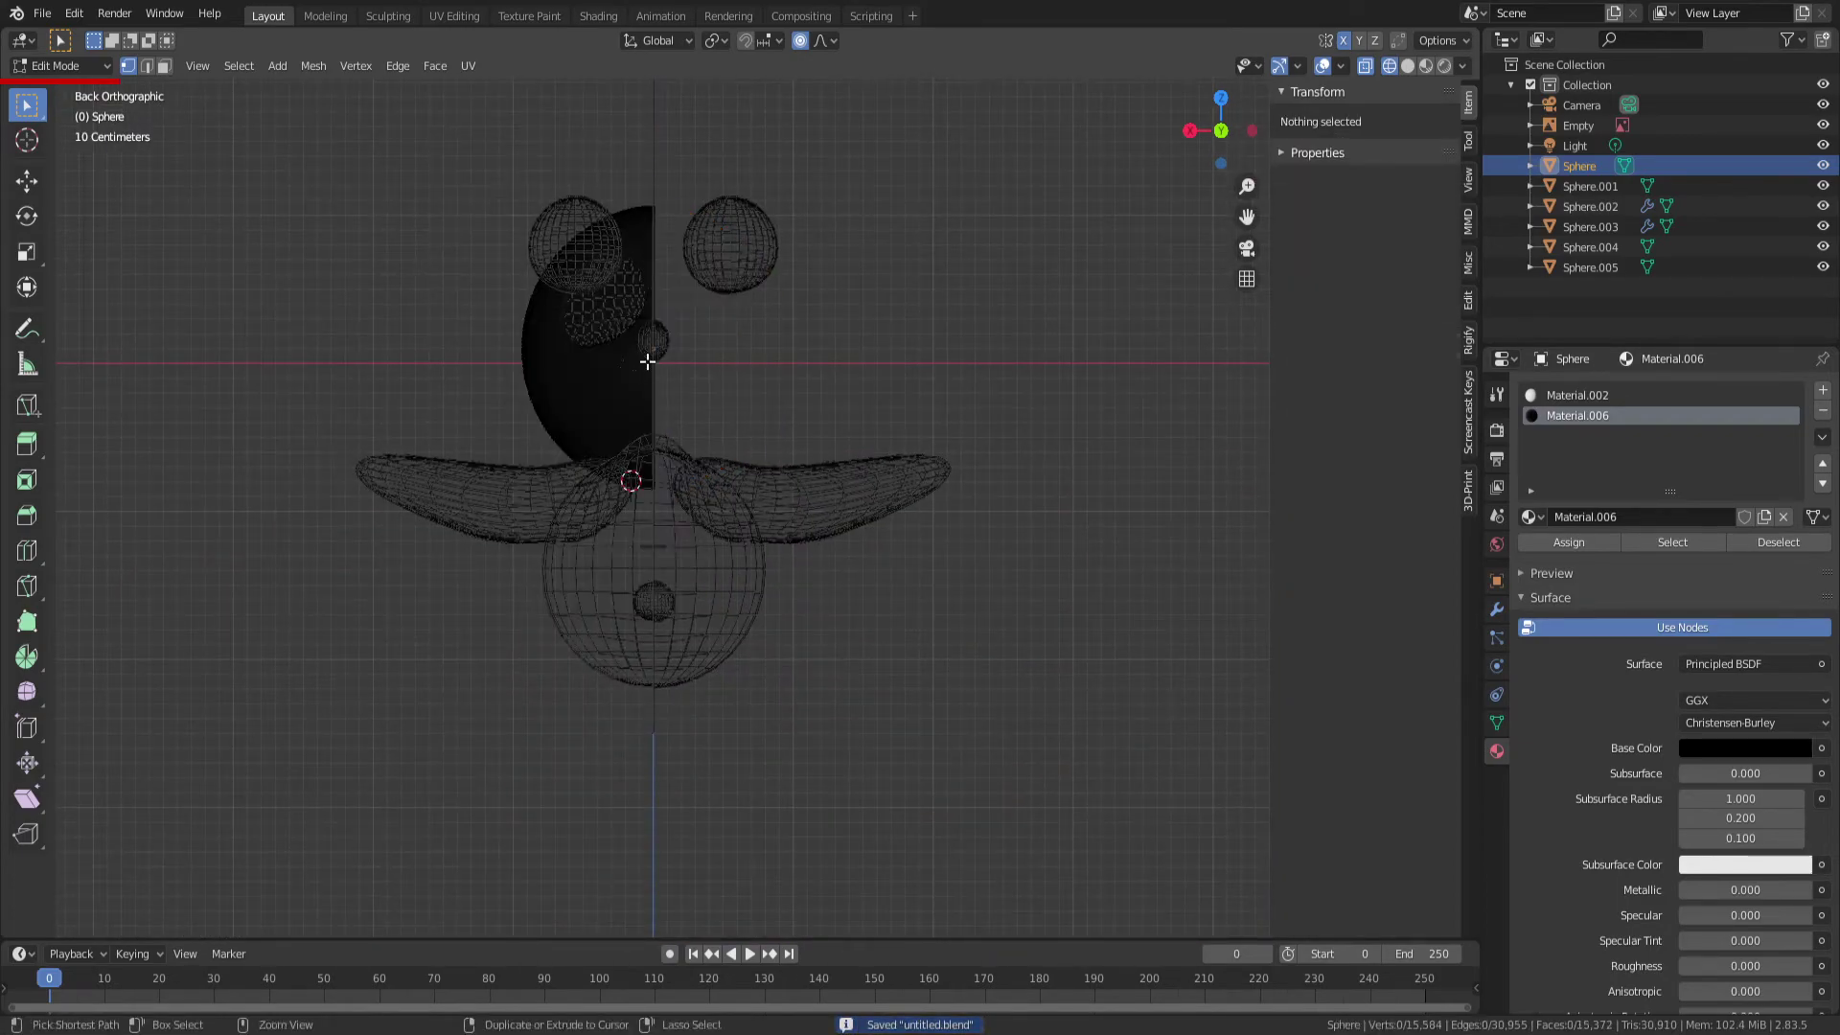
pyautogui.scroll(1, 632, 341)
pyautogui.keyDown('shift'); pyautogui.moveTo(678, 279); pyautogui.dragTo(687, 580, button='middle'); pyautogui.keyUp('shift')
pyautogui.scroll(2, 658, 580)
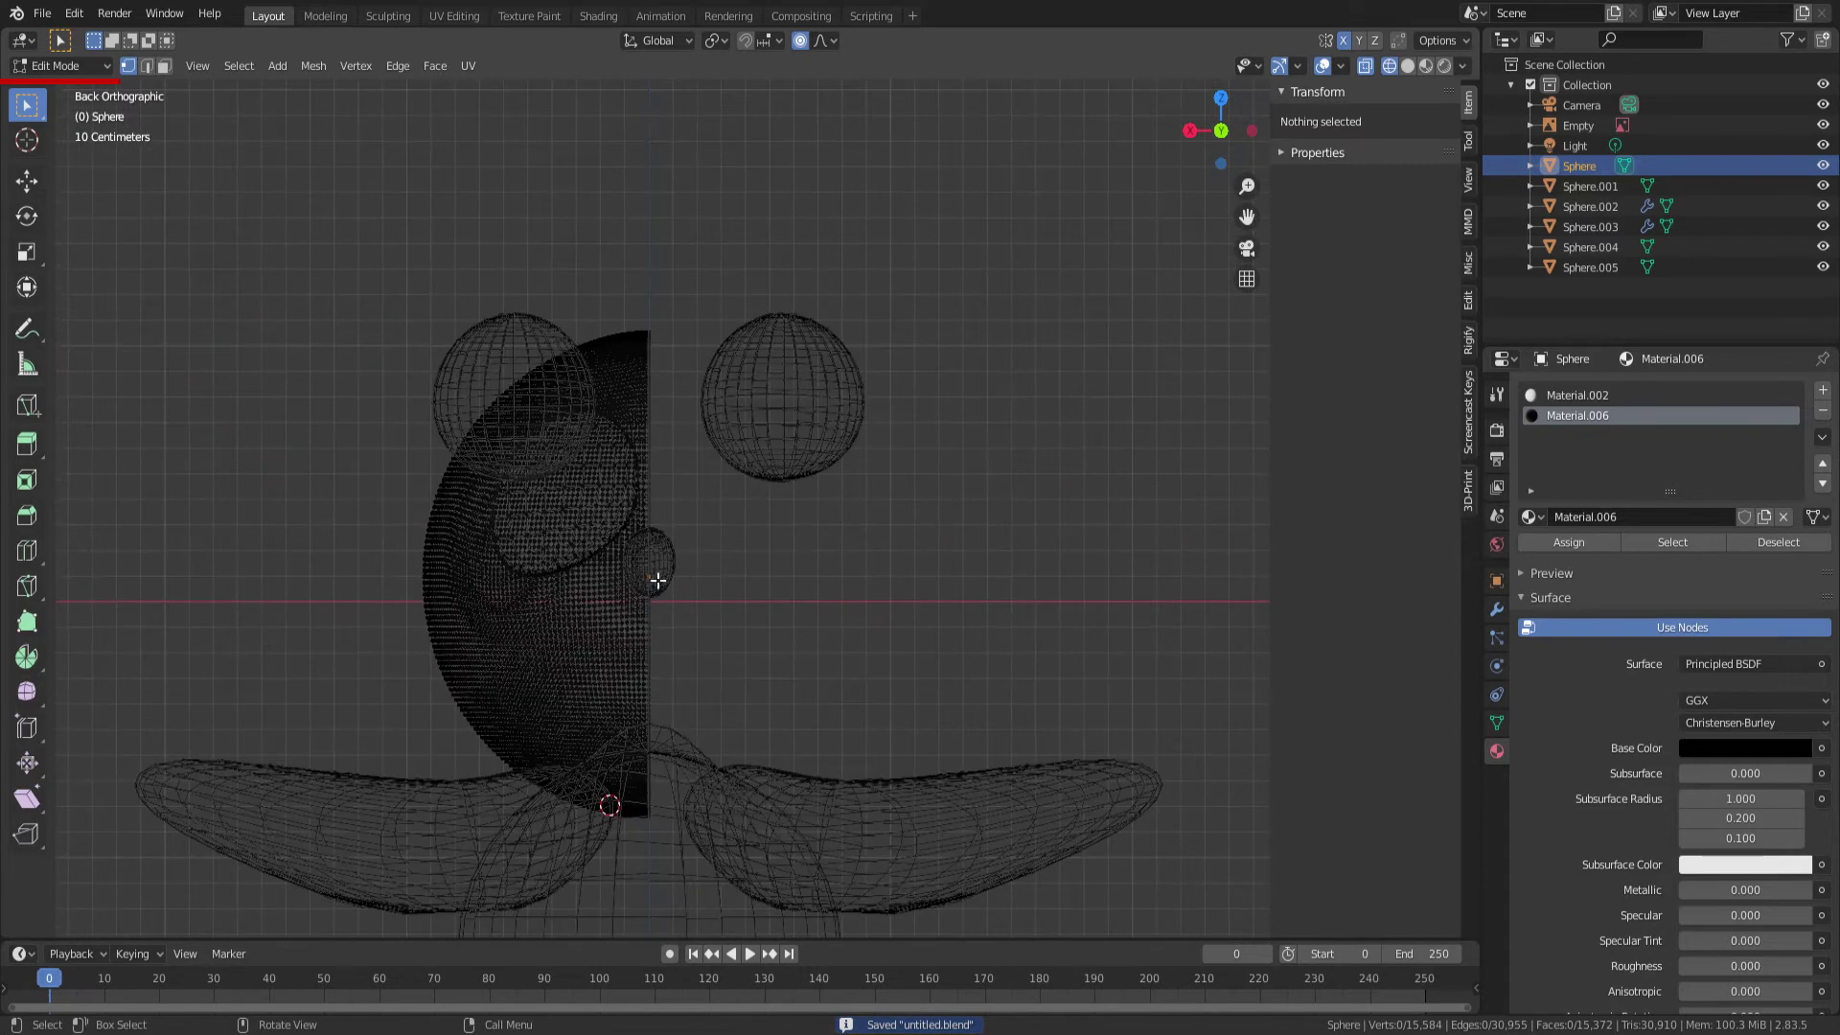
pyautogui.click(57, 65)
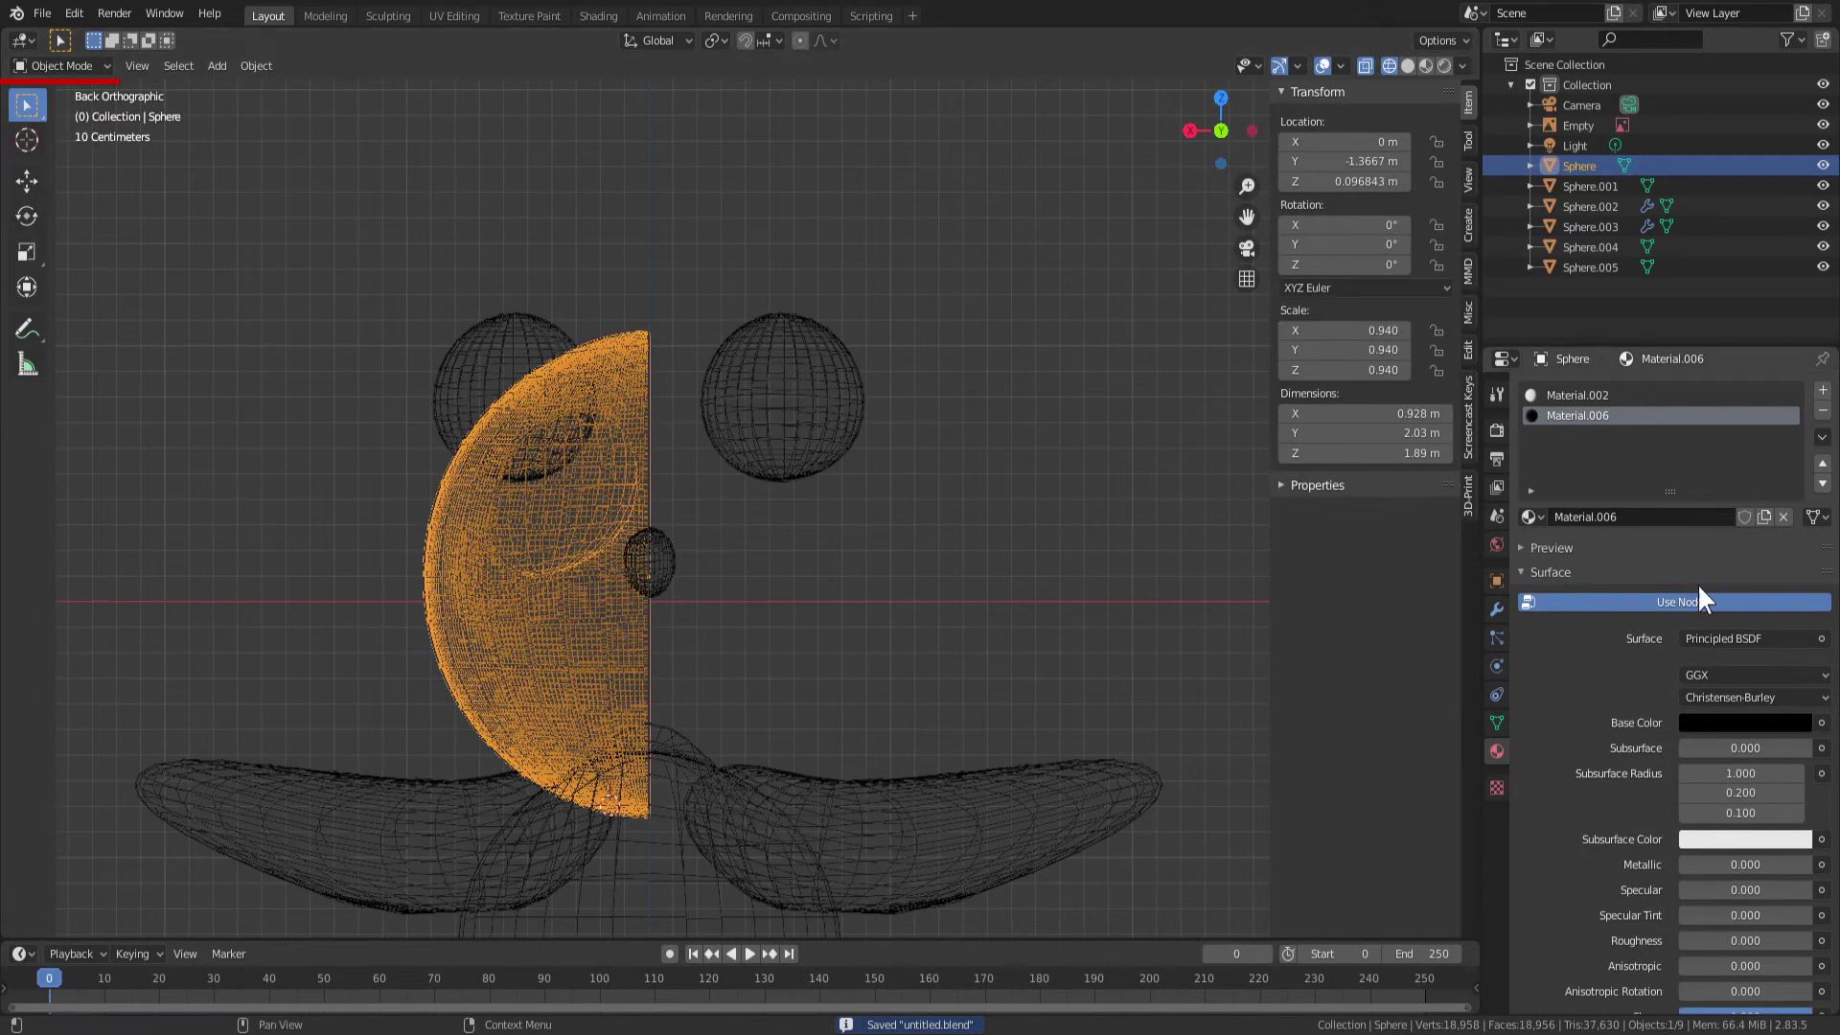
# Add a Mirror modifier on the X axis to the half head
pyautogui.click(1495, 610)
pyautogui.click(1560, 397)
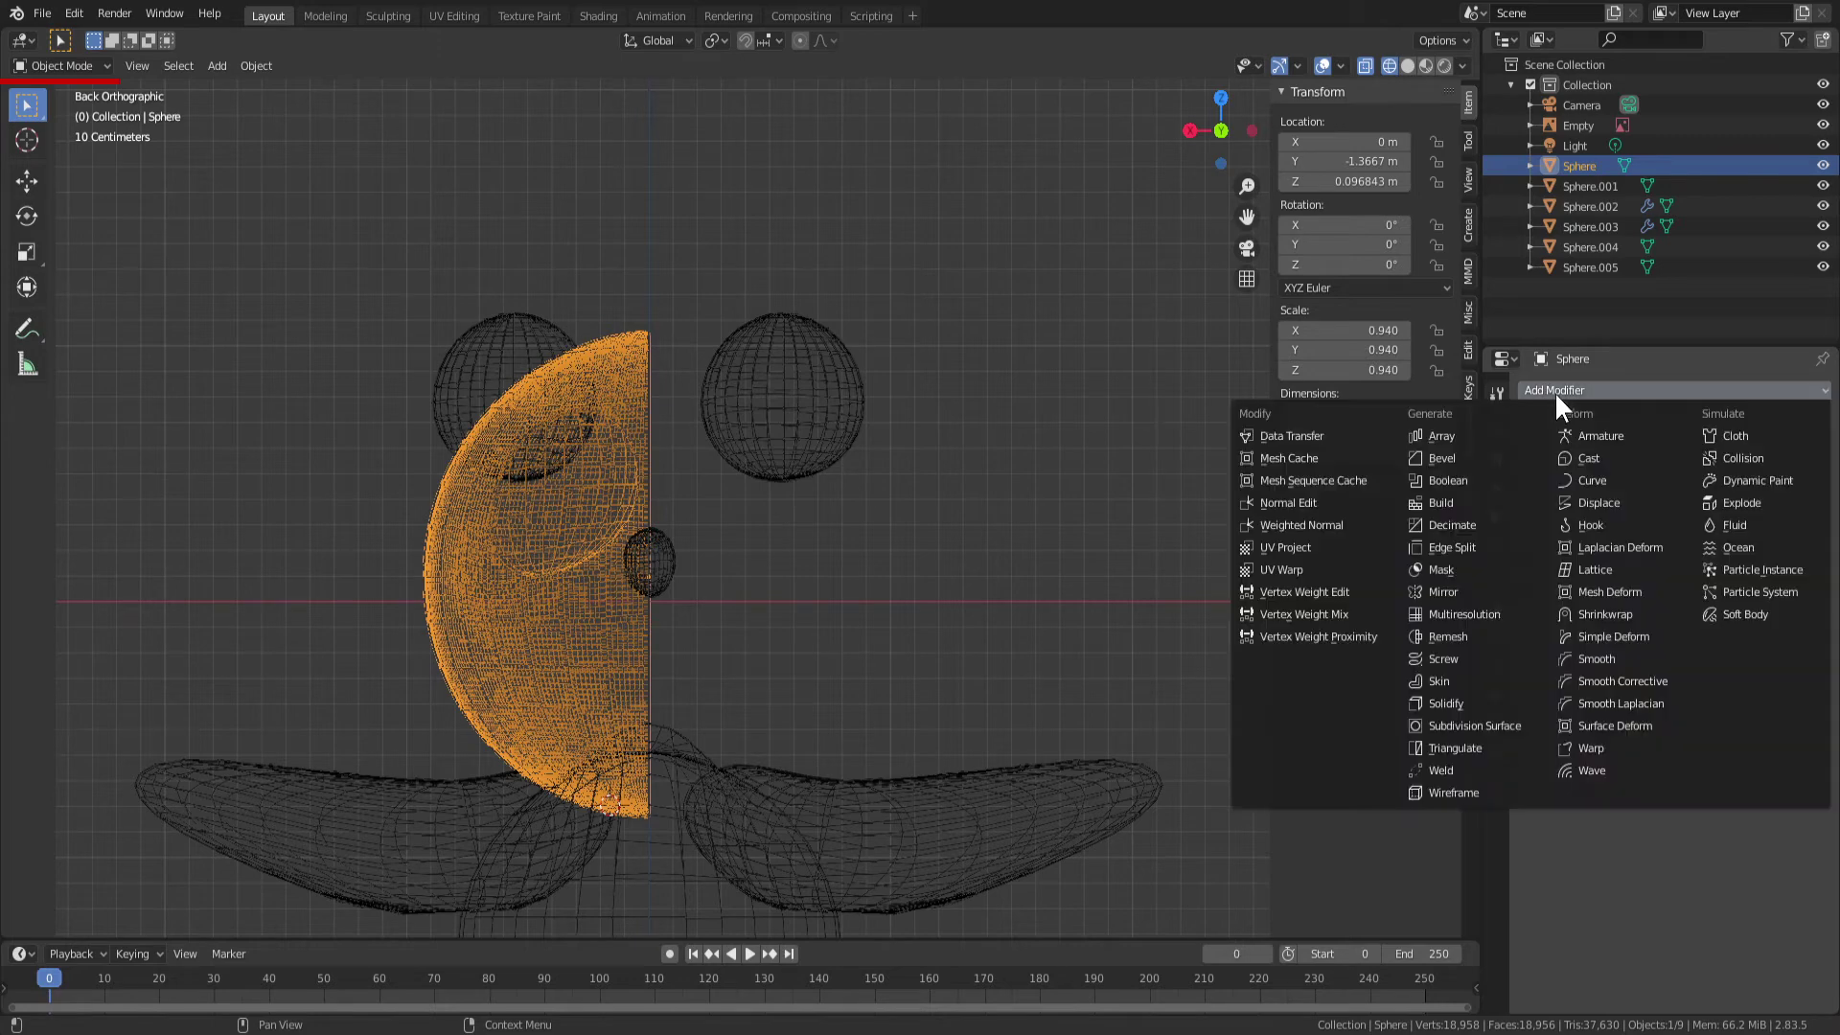
pyautogui.click(1625, 389)
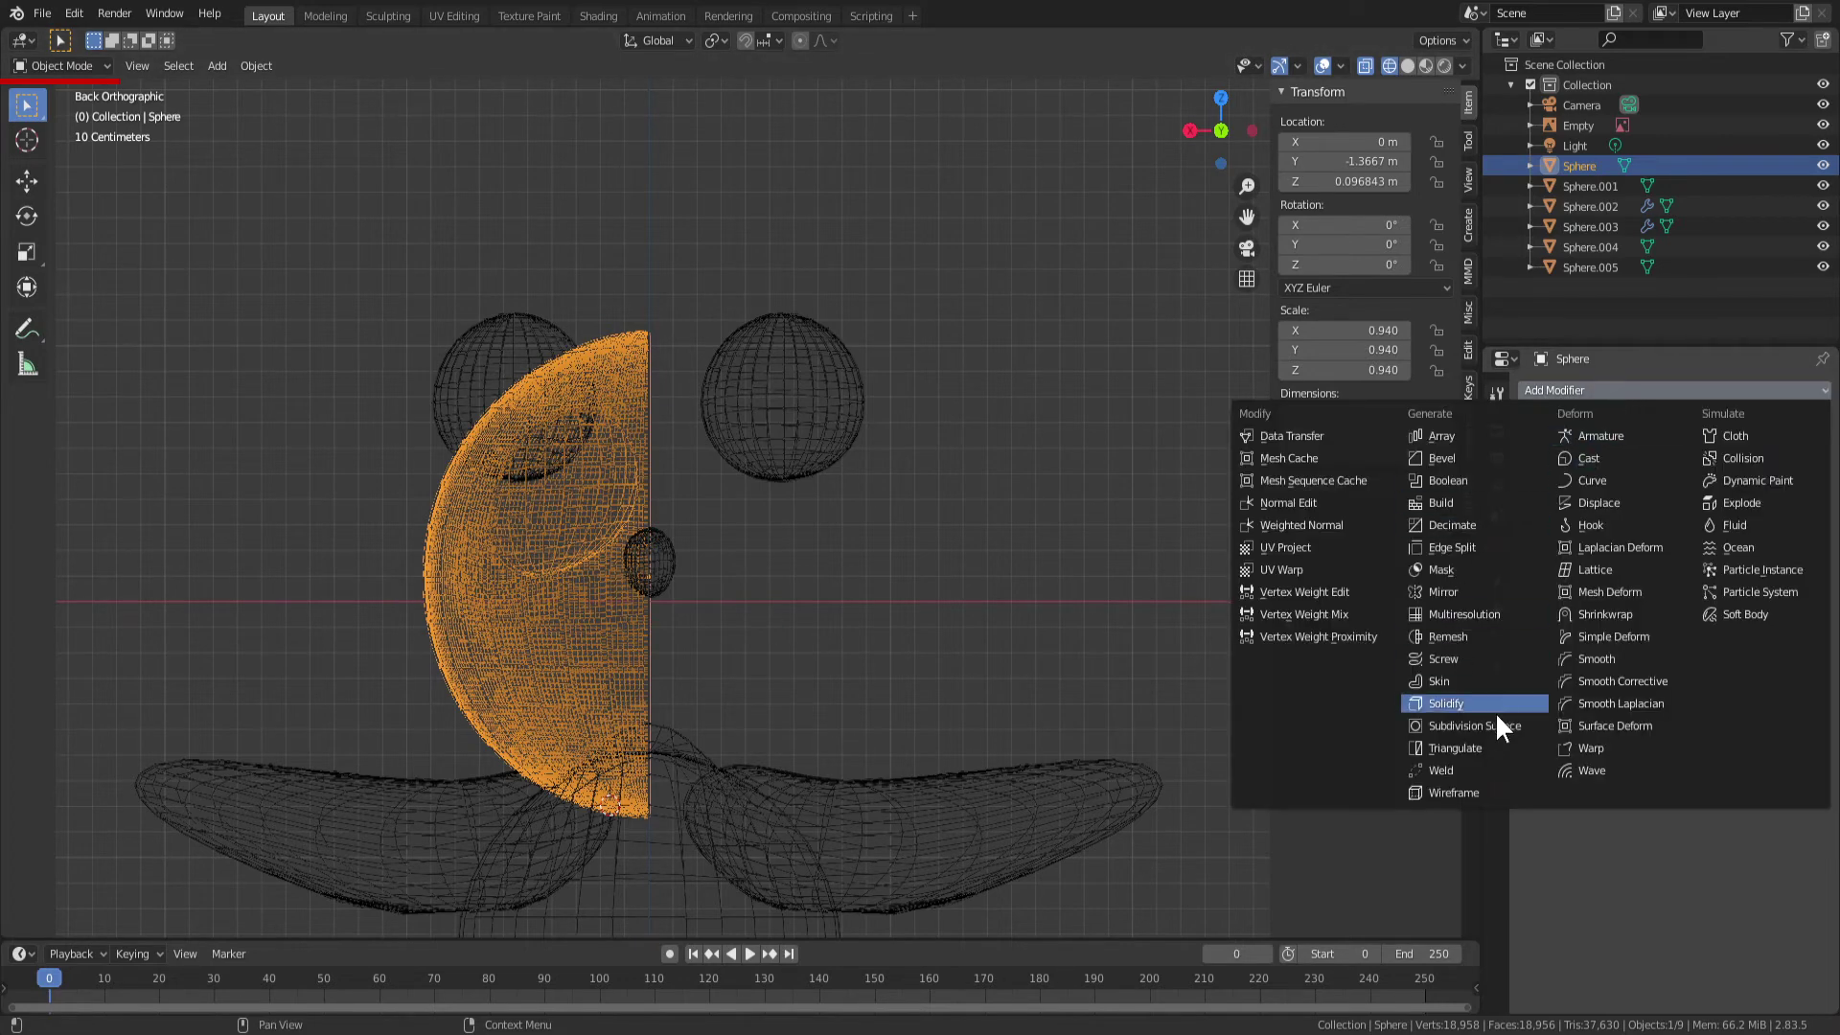
pyautogui.click(1464, 589)
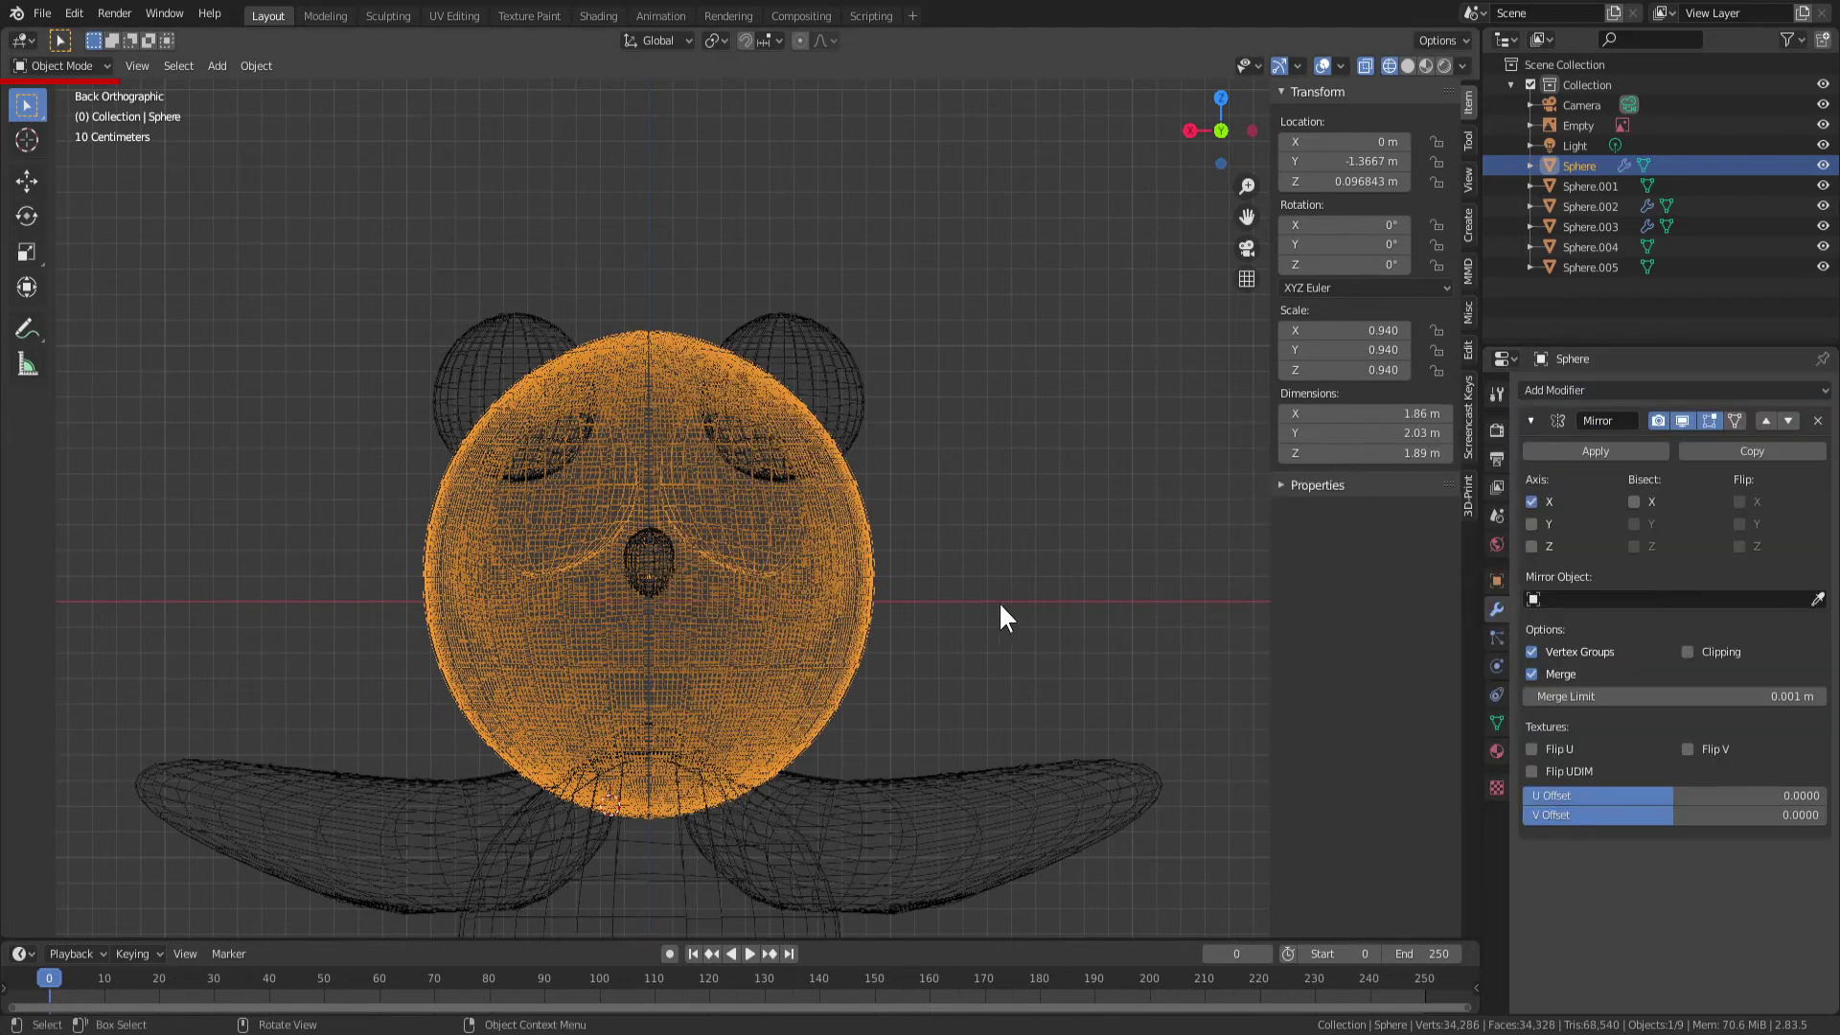
pyautogui.keyDown('shift'); pyautogui.moveTo(999, 601); pyautogui.dragTo(992, 525, button='middle'); pyautogui.keyUp('shift')
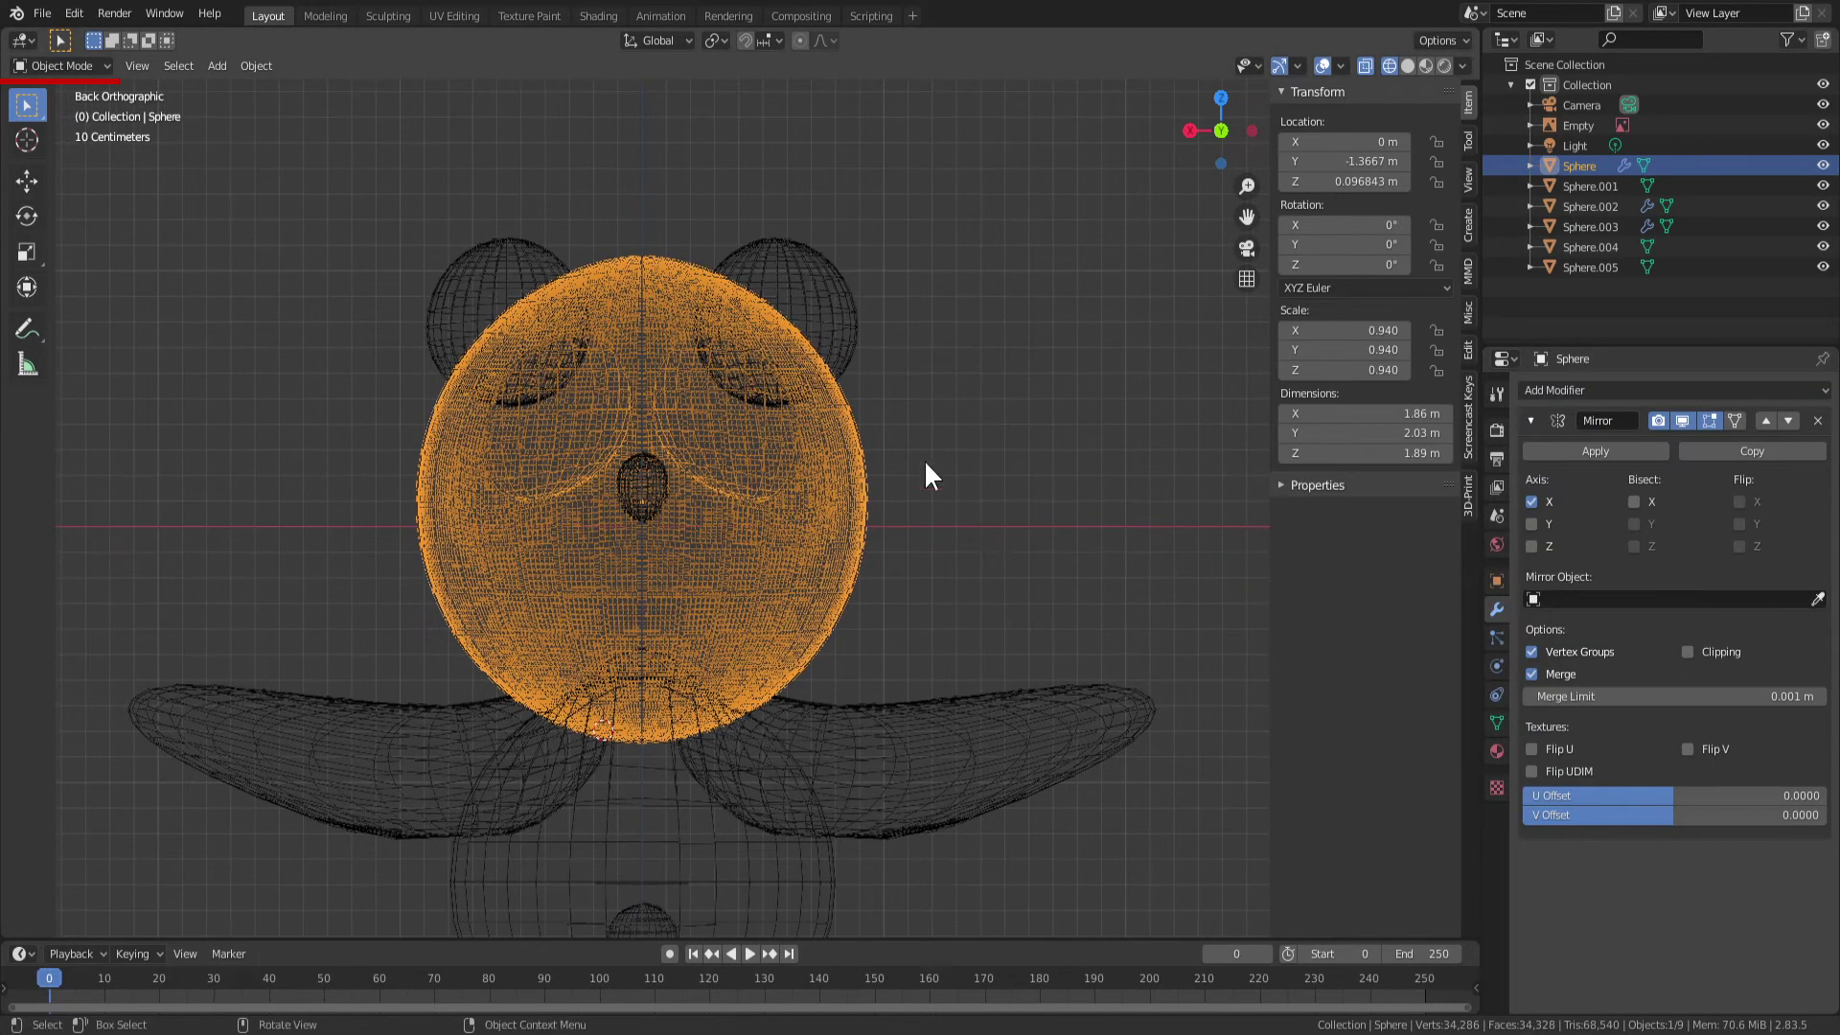
# Switch to Material Preview shading and orbit to view the panda at an angle
pyautogui.click(1369, 65)
pyautogui.click(1426, 66)
pyautogui.moveTo(777, 394)
pyautogui.mouseDown(button='middle')
pyautogui.moveTo(895, 460)
pyautogui.moveTo(707, 412)
pyautogui.moveTo(809, 430)
pyautogui.mouseUp(button='middle')
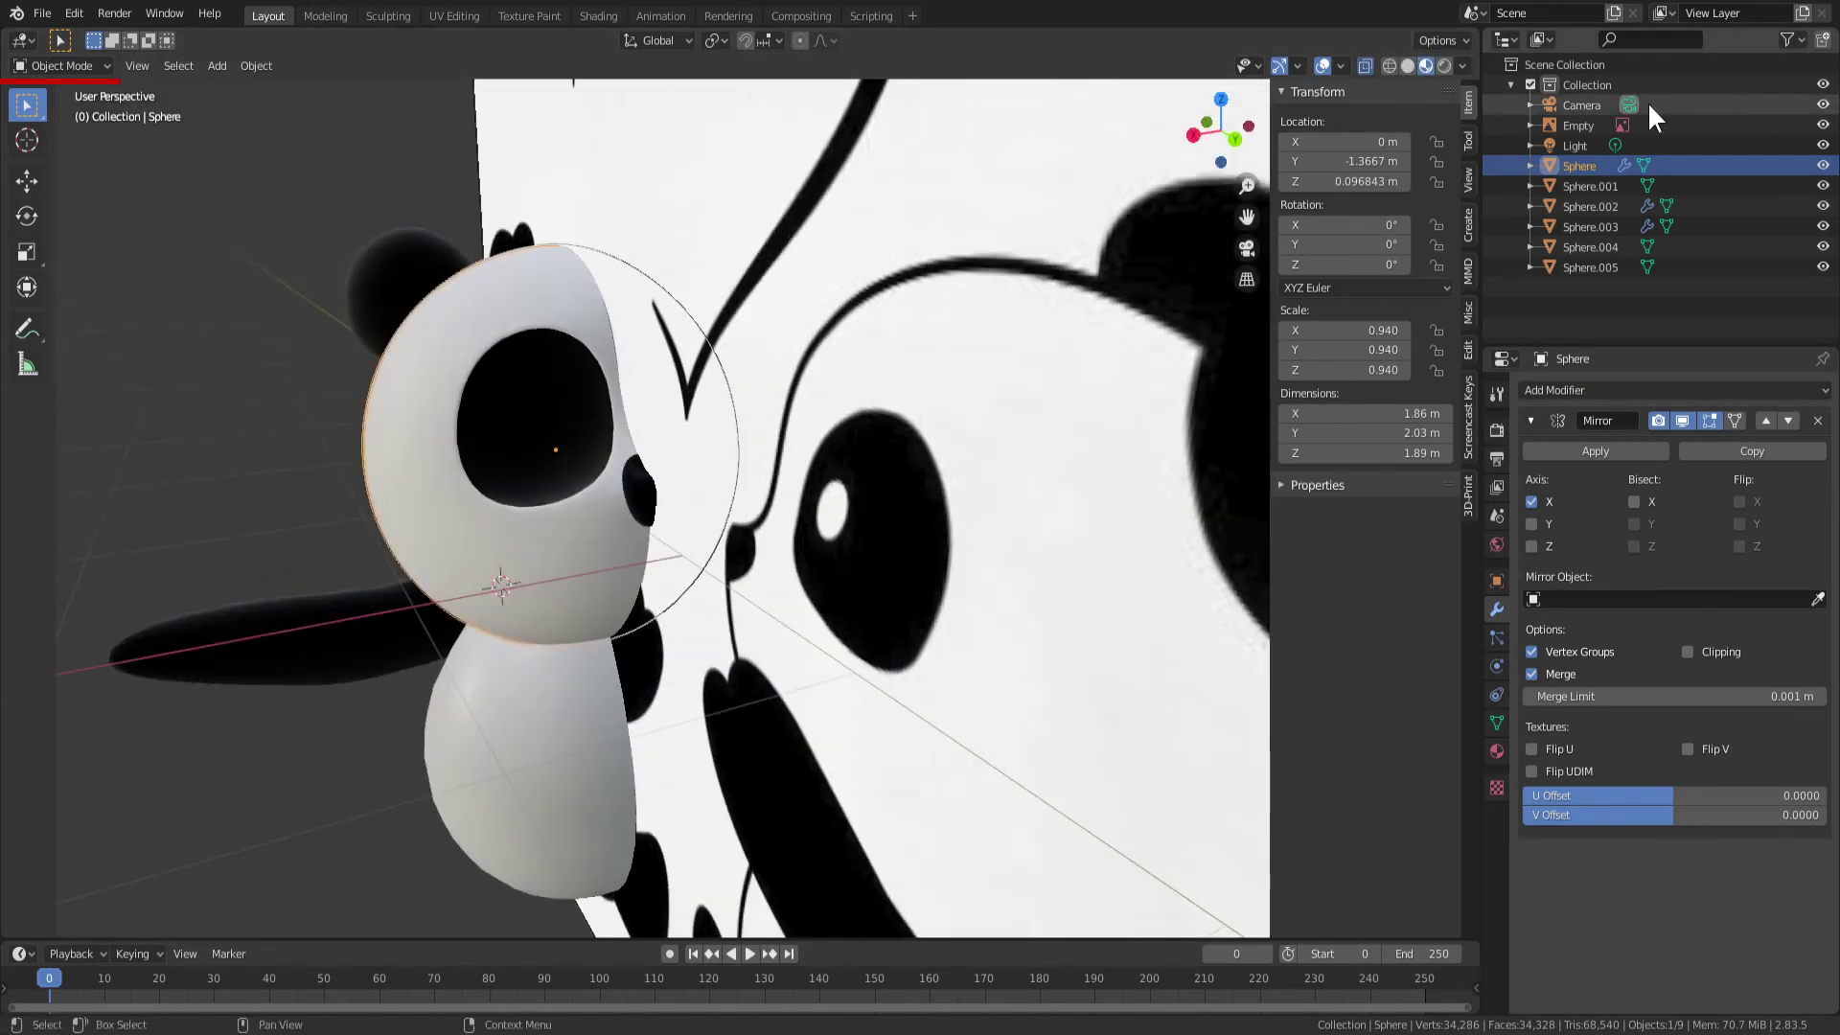
# Hide the reference image and apply the Mirror modifier, giving a whole 34,328-face head
pyautogui.click(1823, 125)
pyautogui.moveTo(894, 386)
pyautogui.mouseDown(button='middle')
pyautogui.moveTo(841, 377)
pyautogui.moveTo(949, 378)
pyautogui.mouseUp(button='middle')
pyautogui.click(1599, 451)
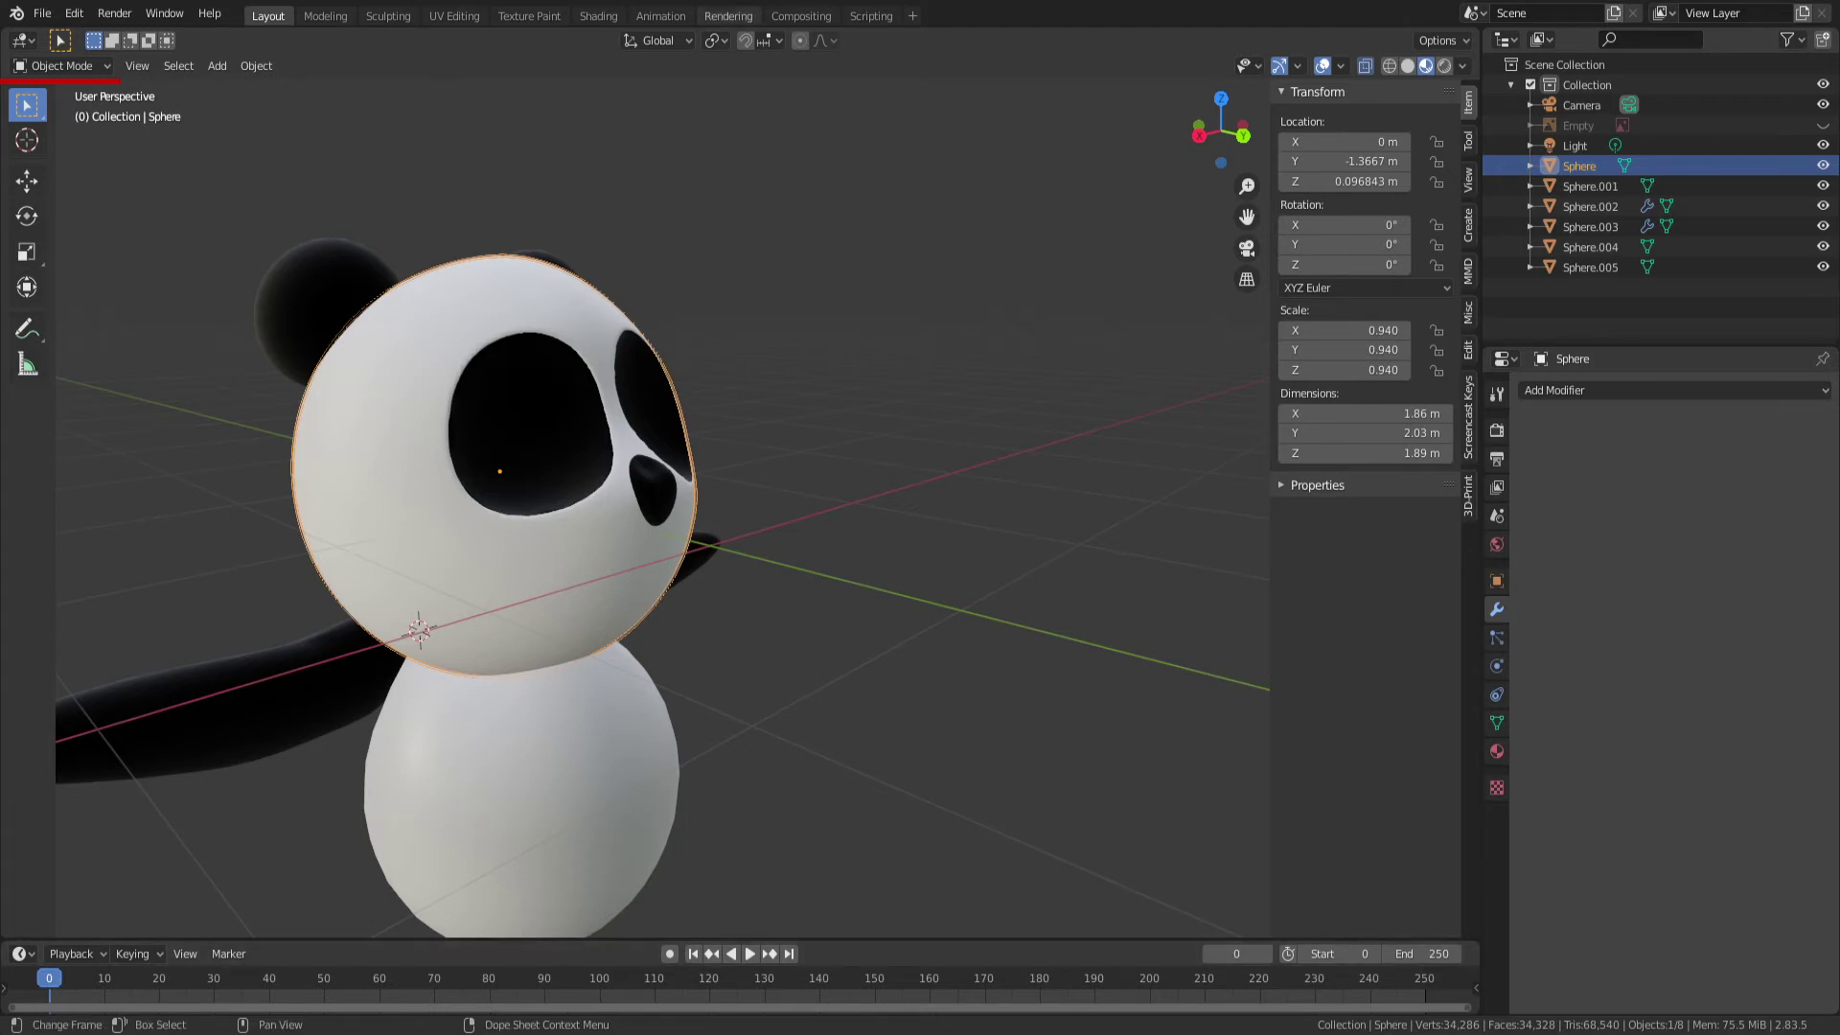
pyautogui.moveTo(750, 433)
pyautogui.mouseDown(button='middle')
pyautogui.moveTo(635, 491)
pyautogui.moveTo(826, 550)
pyautogui.moveTo(706, 623)
pyautogui.mouseUp(button='middle')
pyautogui.click(809, 719)
pyautogui.moveTo(809, 719); pyautogui.dragTo(861, 725, button='middle')
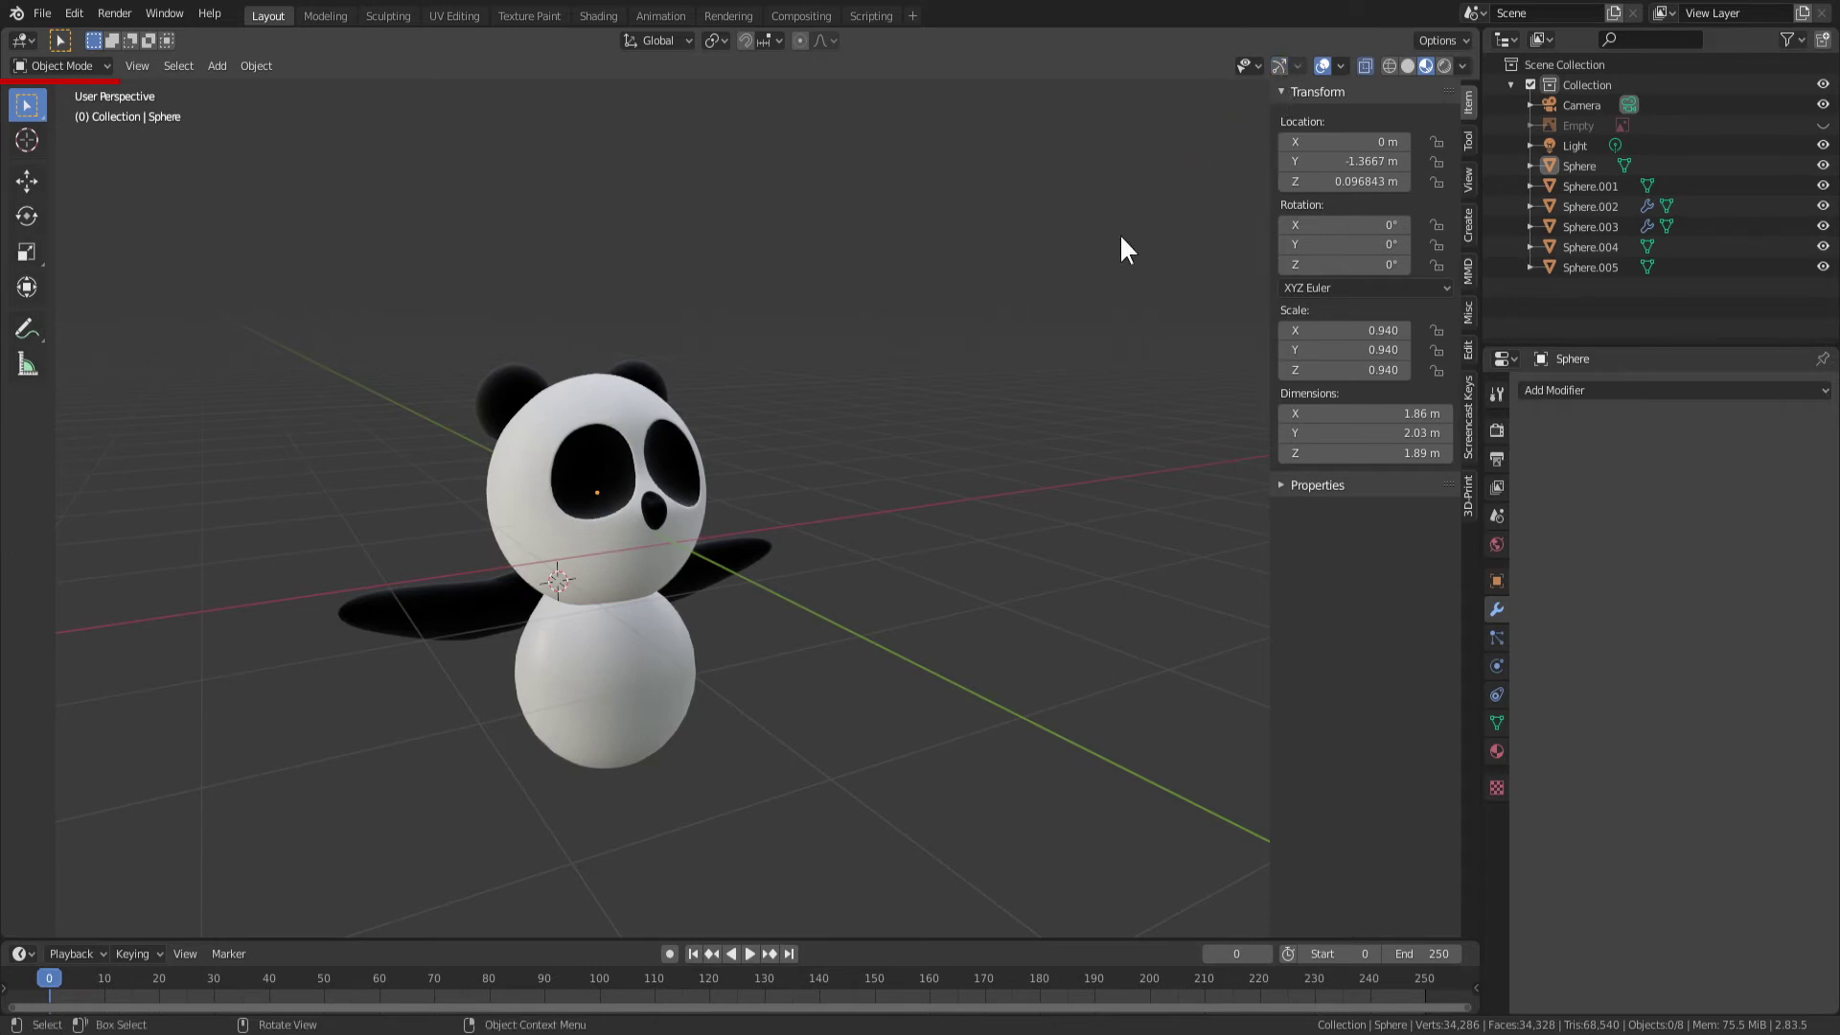
# Turn on the navigation gizmo, select the Sphere, and bring up the Shift+A Add menu
pyautogui.click(1280, 65)
pyautogui.moveTo(1043, 295)
pyautogui.mouseDown(button='middle')
pyautogui.moveTo(717, 388)
pyautogui.moveTo(853, 495)
pyautogui.moveTo(930, 485)
pyautogui.moveTo(784, 526)
pyautogui.moveTo(969, 474)
pyautogui.moveTo(1163, 566)
pyautogui.moveTo(596, 548)
pyautogui.moveTo(896, 548)
pyautogui.moveTo(883, 537)
pyautogui.mouseUp(button='middle')
pyautogui.click(767, 466)
pyautogui.scroll(2, 779, 538)
pyautogui.scroll(2, 796, 544)
pyautogui.scroll(-2, 884, 537)
pyautogui.scroll(-2, 740, 538)
pyautogui.hotkey('shift', 'a')
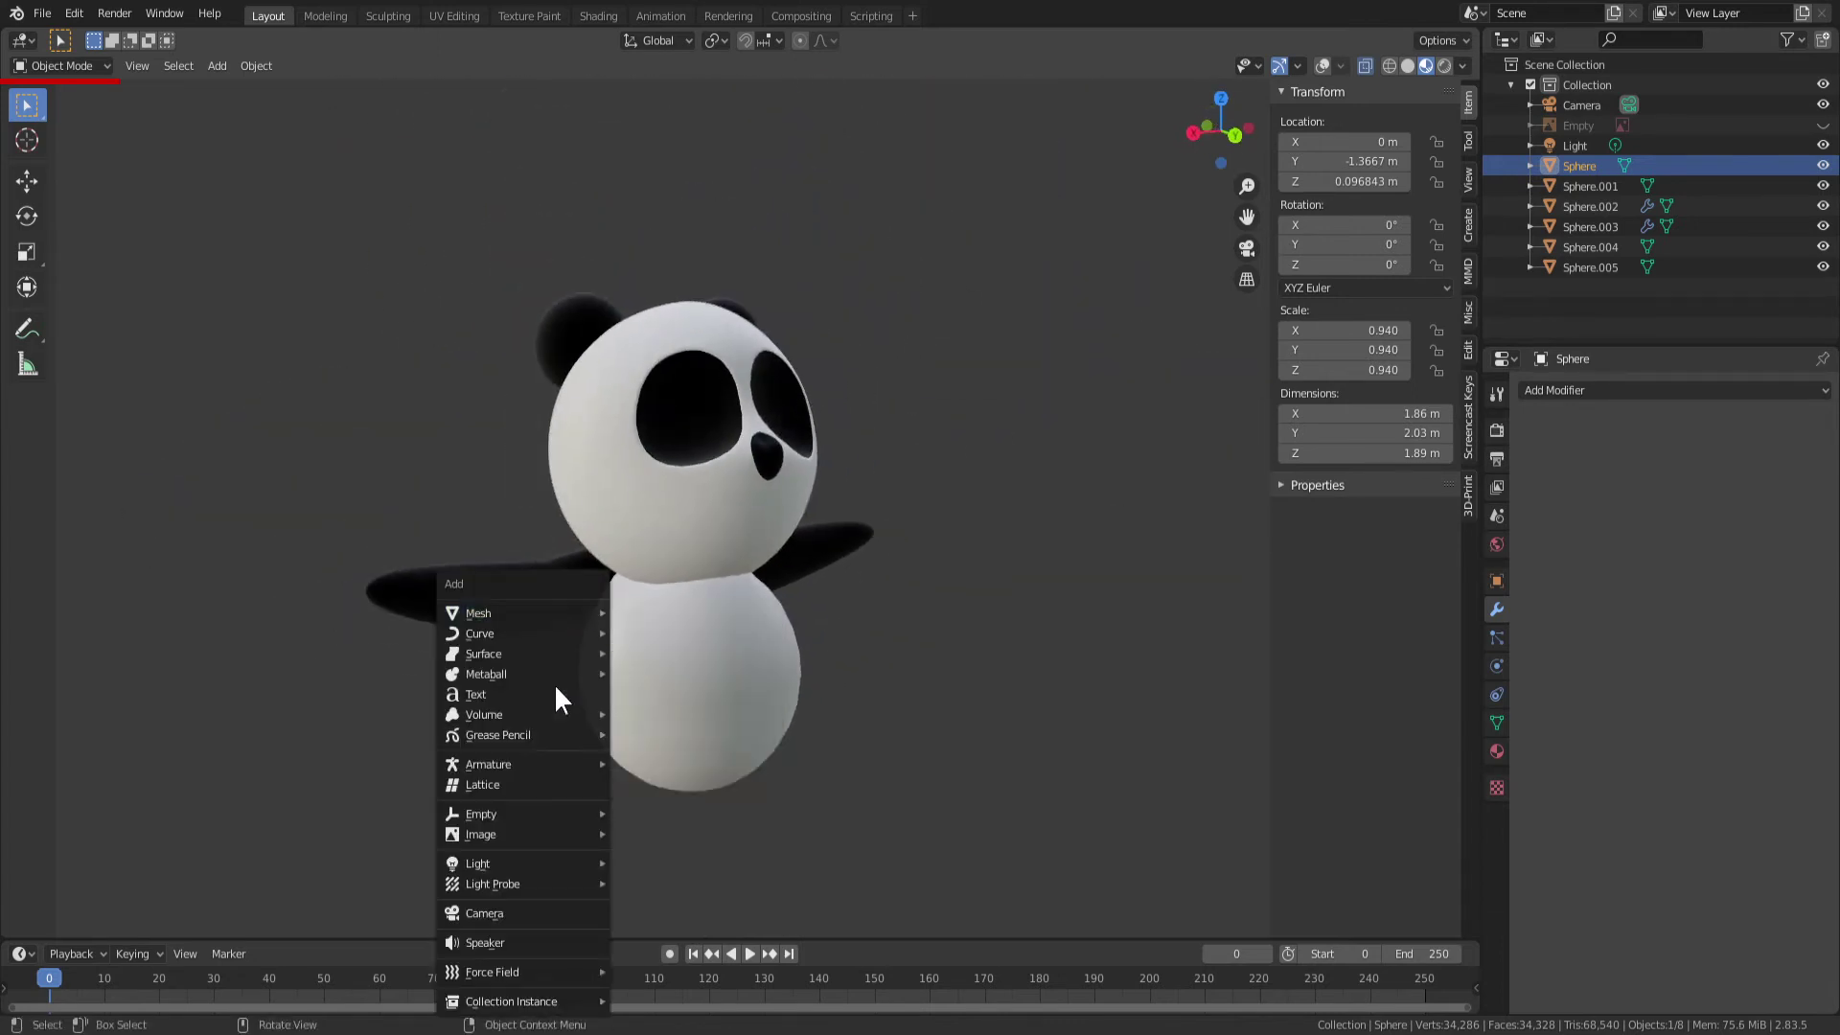
# Add a Text object and move it beside the panda
pyautogui.click(494, 693)
pyautogui.moveTo(692, 680); pyautogui.dragTo(657, 670, button='middle')
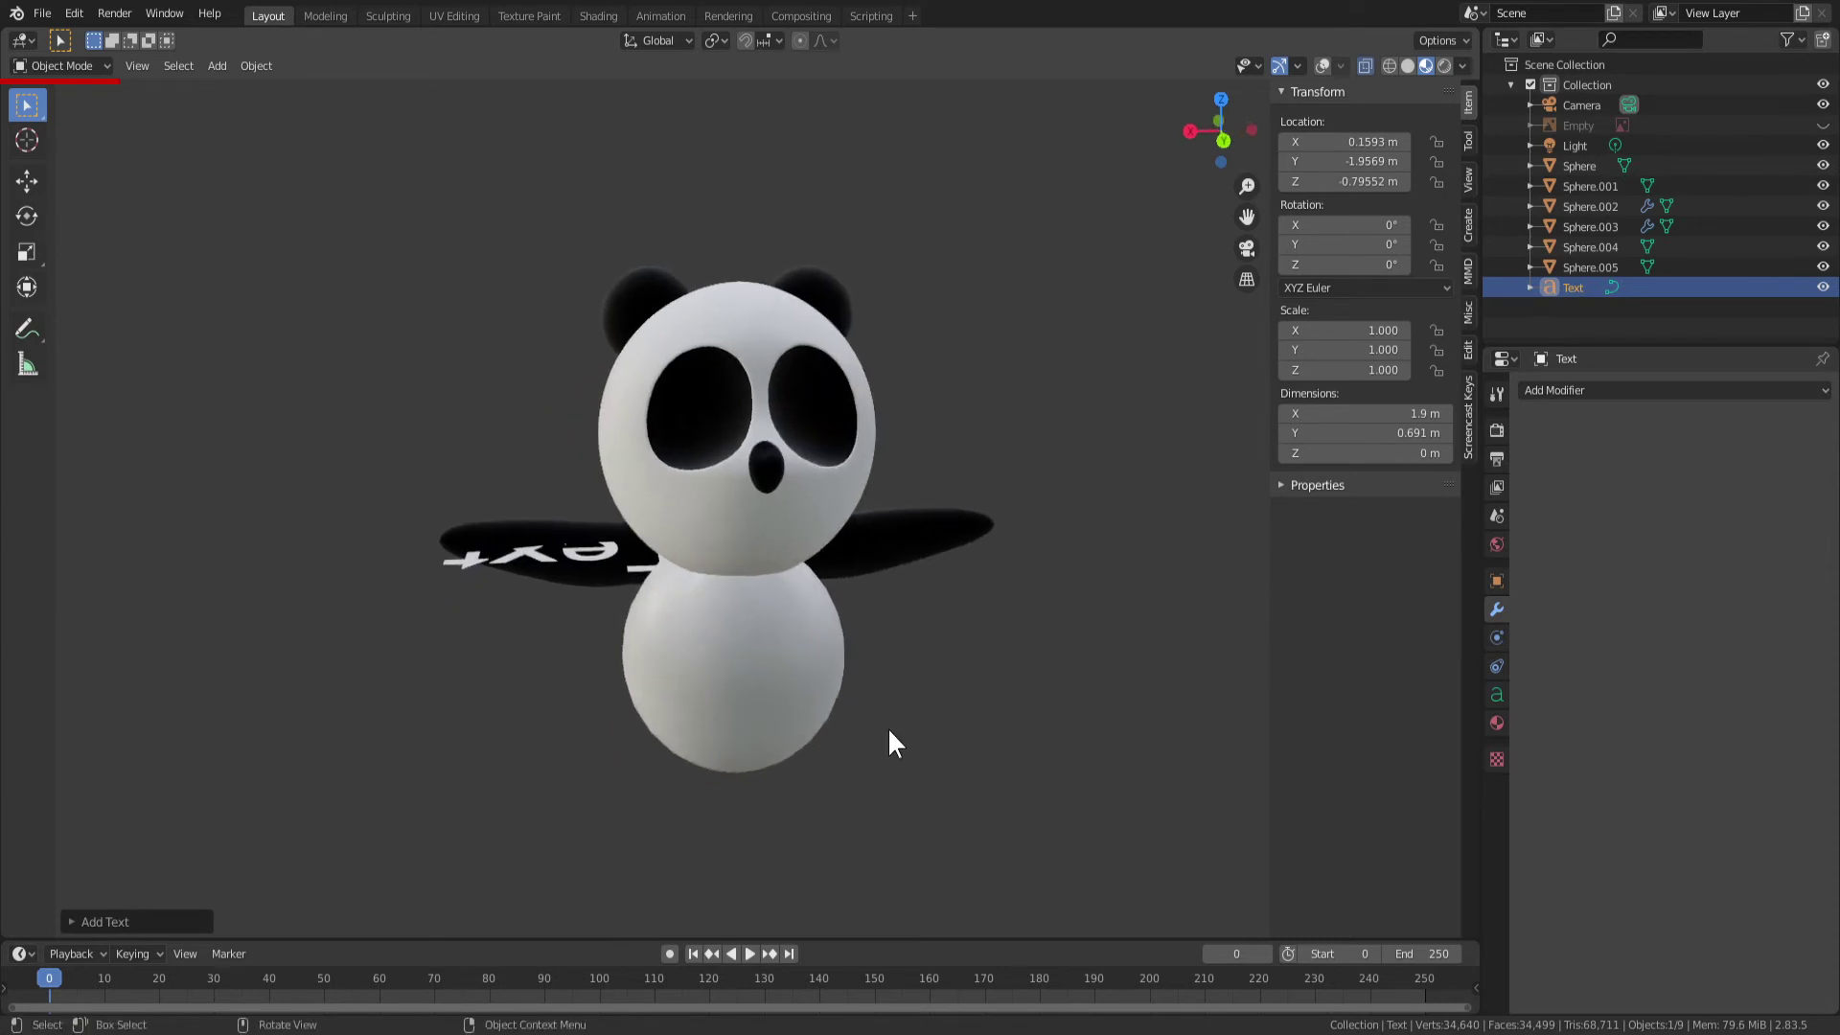
pyautogui.moveTo(893, 744)
pyautogui.mouseDown(button='middle')
pyautogui.moveTo(793, 686)
pyautogui.moveTo(829, 733)
pyautogui.moveTo(813, 732)
pyautogui.mouseUp(button='middle')
pyautogui.press('g')
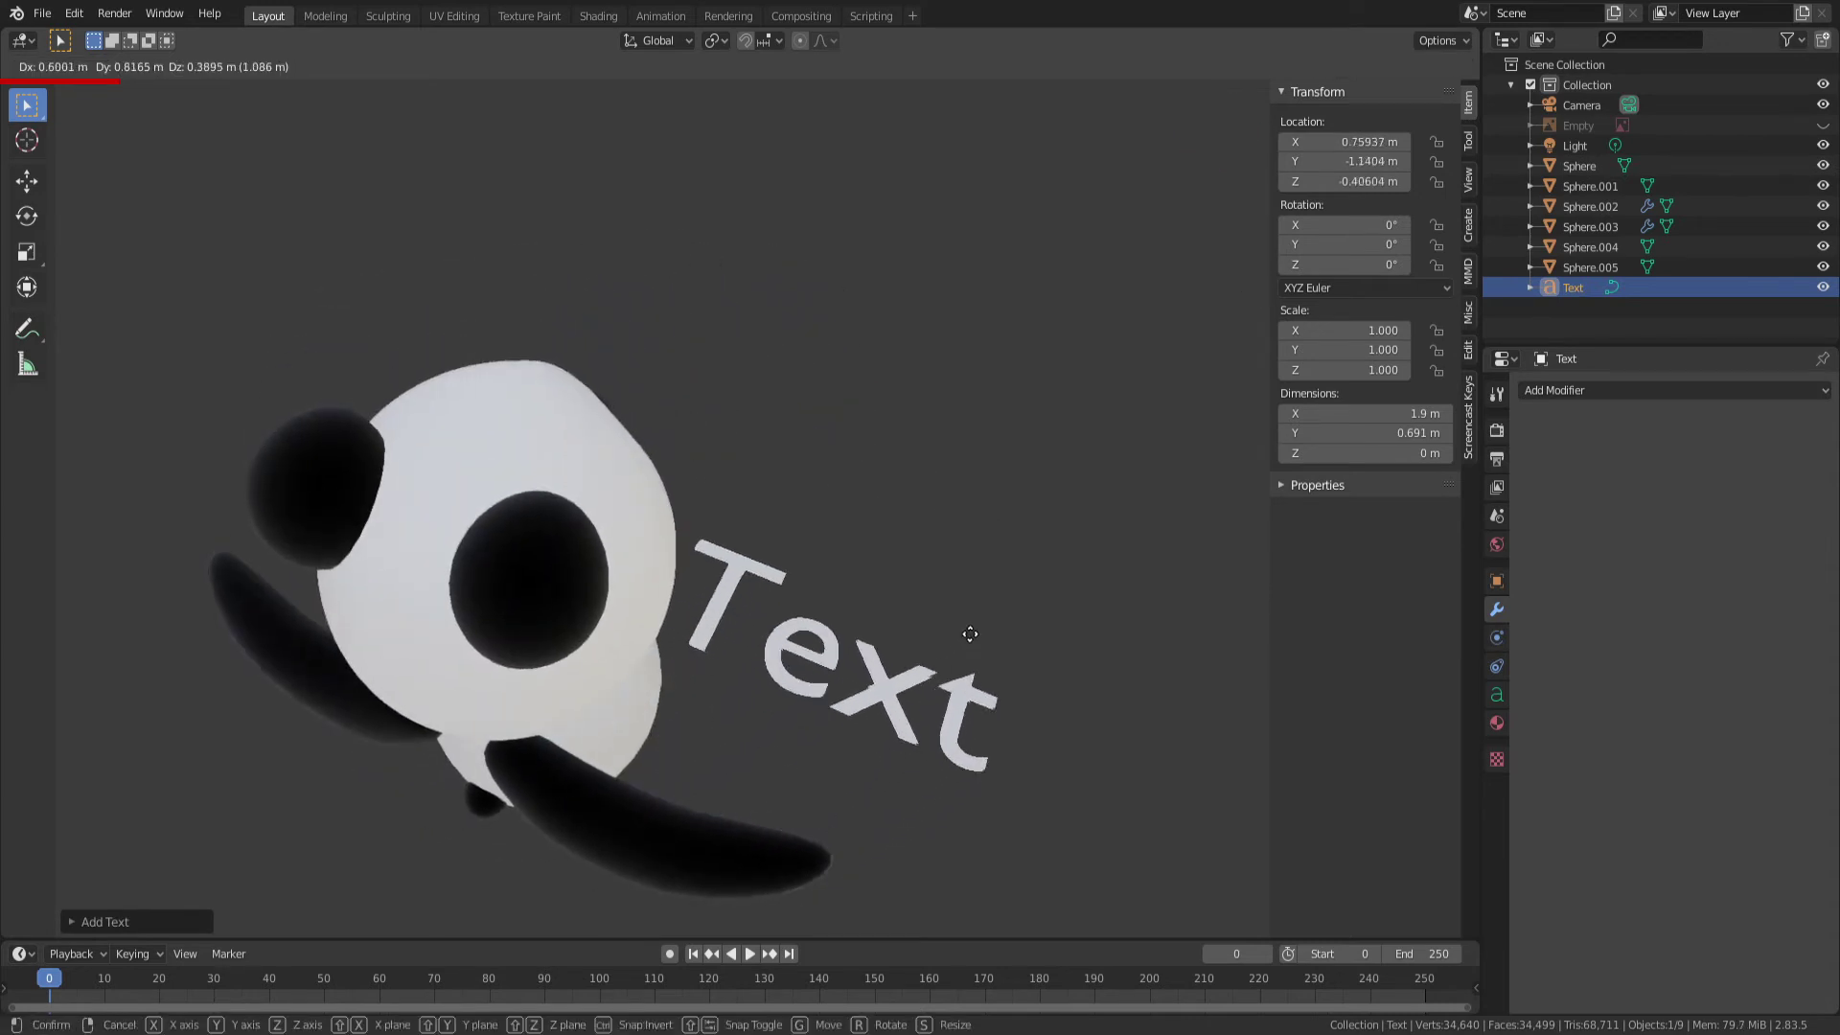
pyautogui.click(964, 628)
pyautogui.moveTo(963, 627)
pyautogui.mouseDown(button='middle')
pyautogui.moveTo(947, 642)
pyautogui.moveTo(910, 583)
pyautogui.moveTo(947, 625)
pyautogui.mouseUp(button='middle')
# Replace the default 'Text' with 'hxm6__' and return to Object Mode
pyautogui.press('Tab')
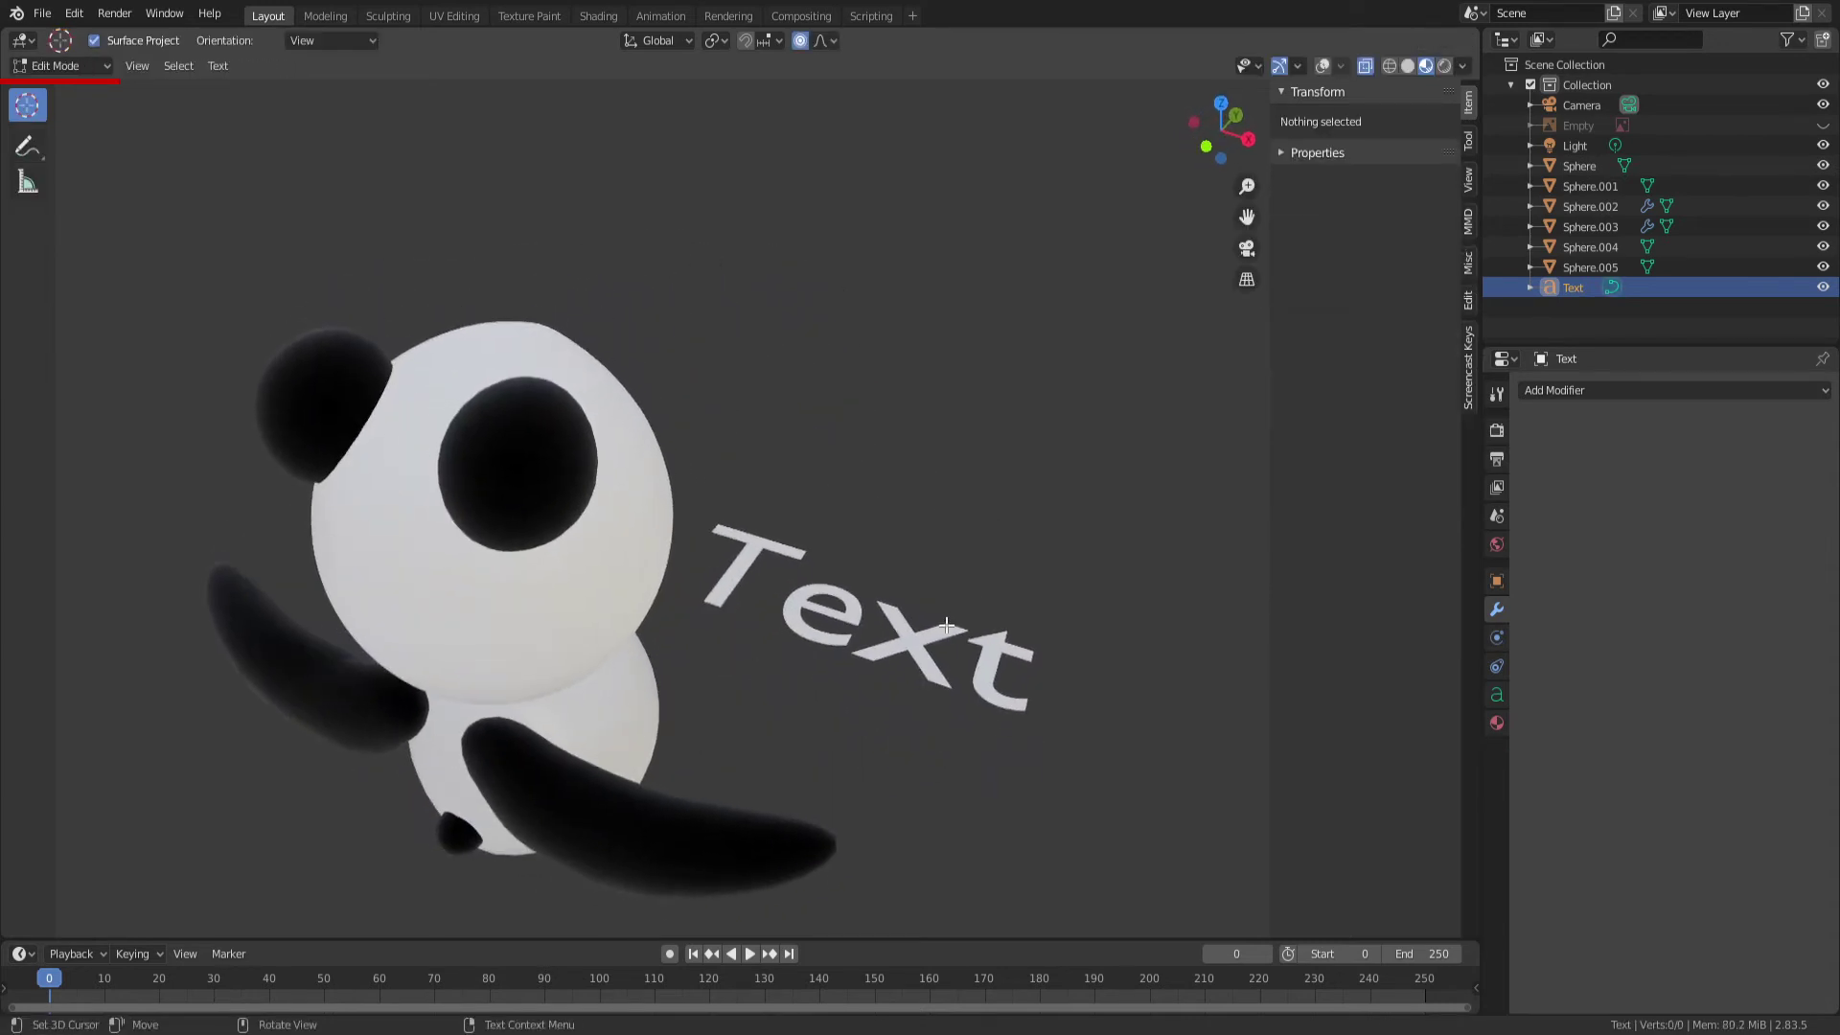
pyautogui.press('BackSpace')
pyautogui.press('BackSpace')
pyautogui.press('BackSpace')
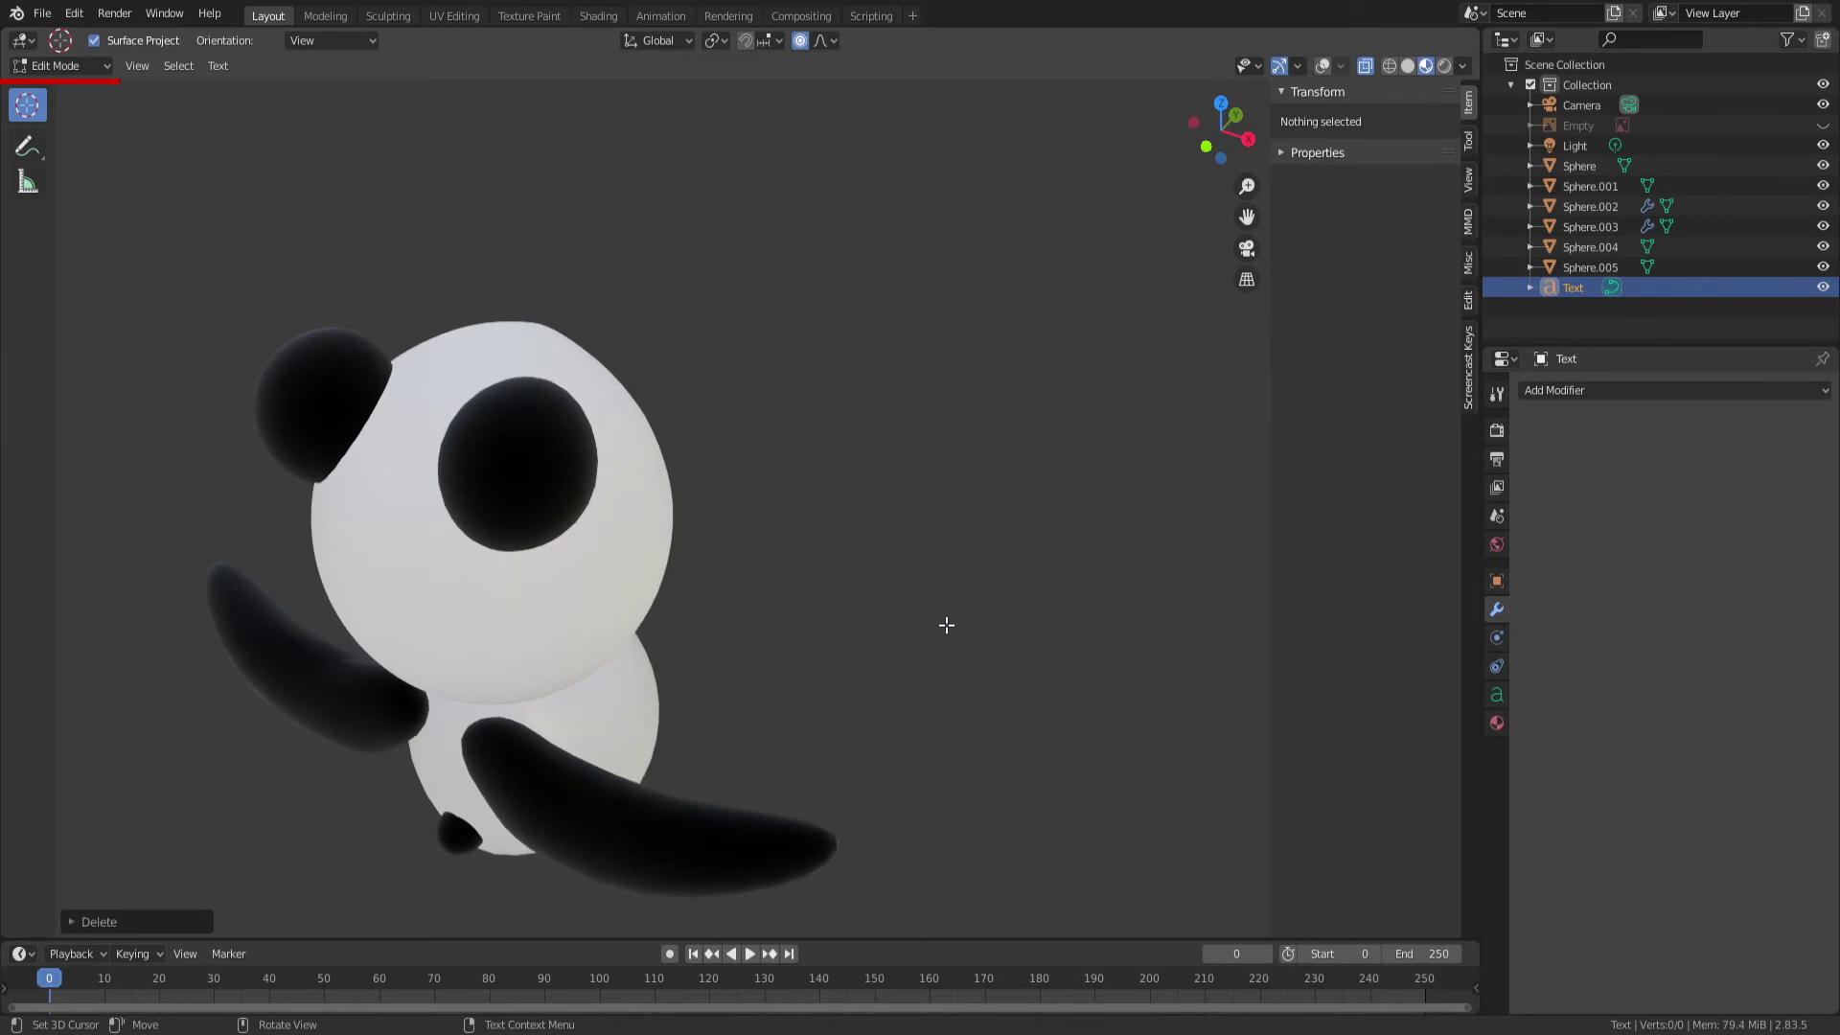
pyautogui.write('NEDO')
pyautogui.press('BackSpace')
pyautogui.press('BackSpace')
pyautogui.press('BackSpace')
pyautogui.press('BackSpace')
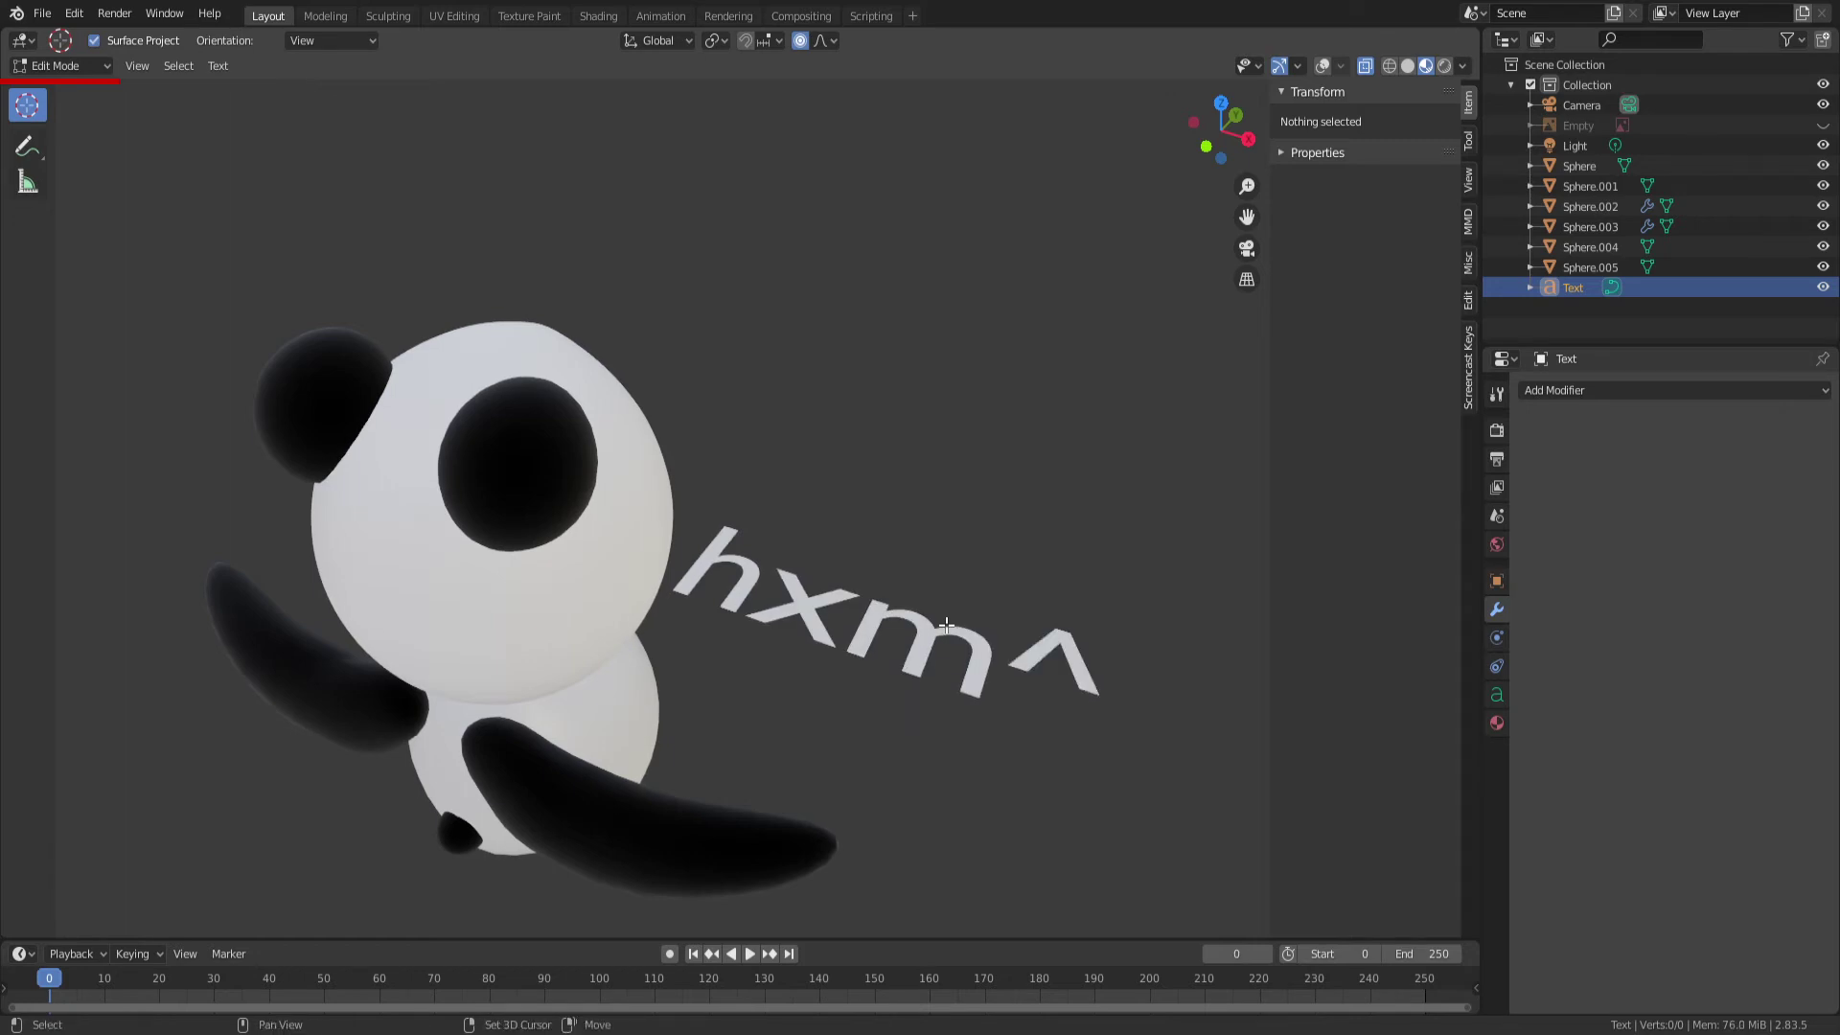
pyautogui.write('6')
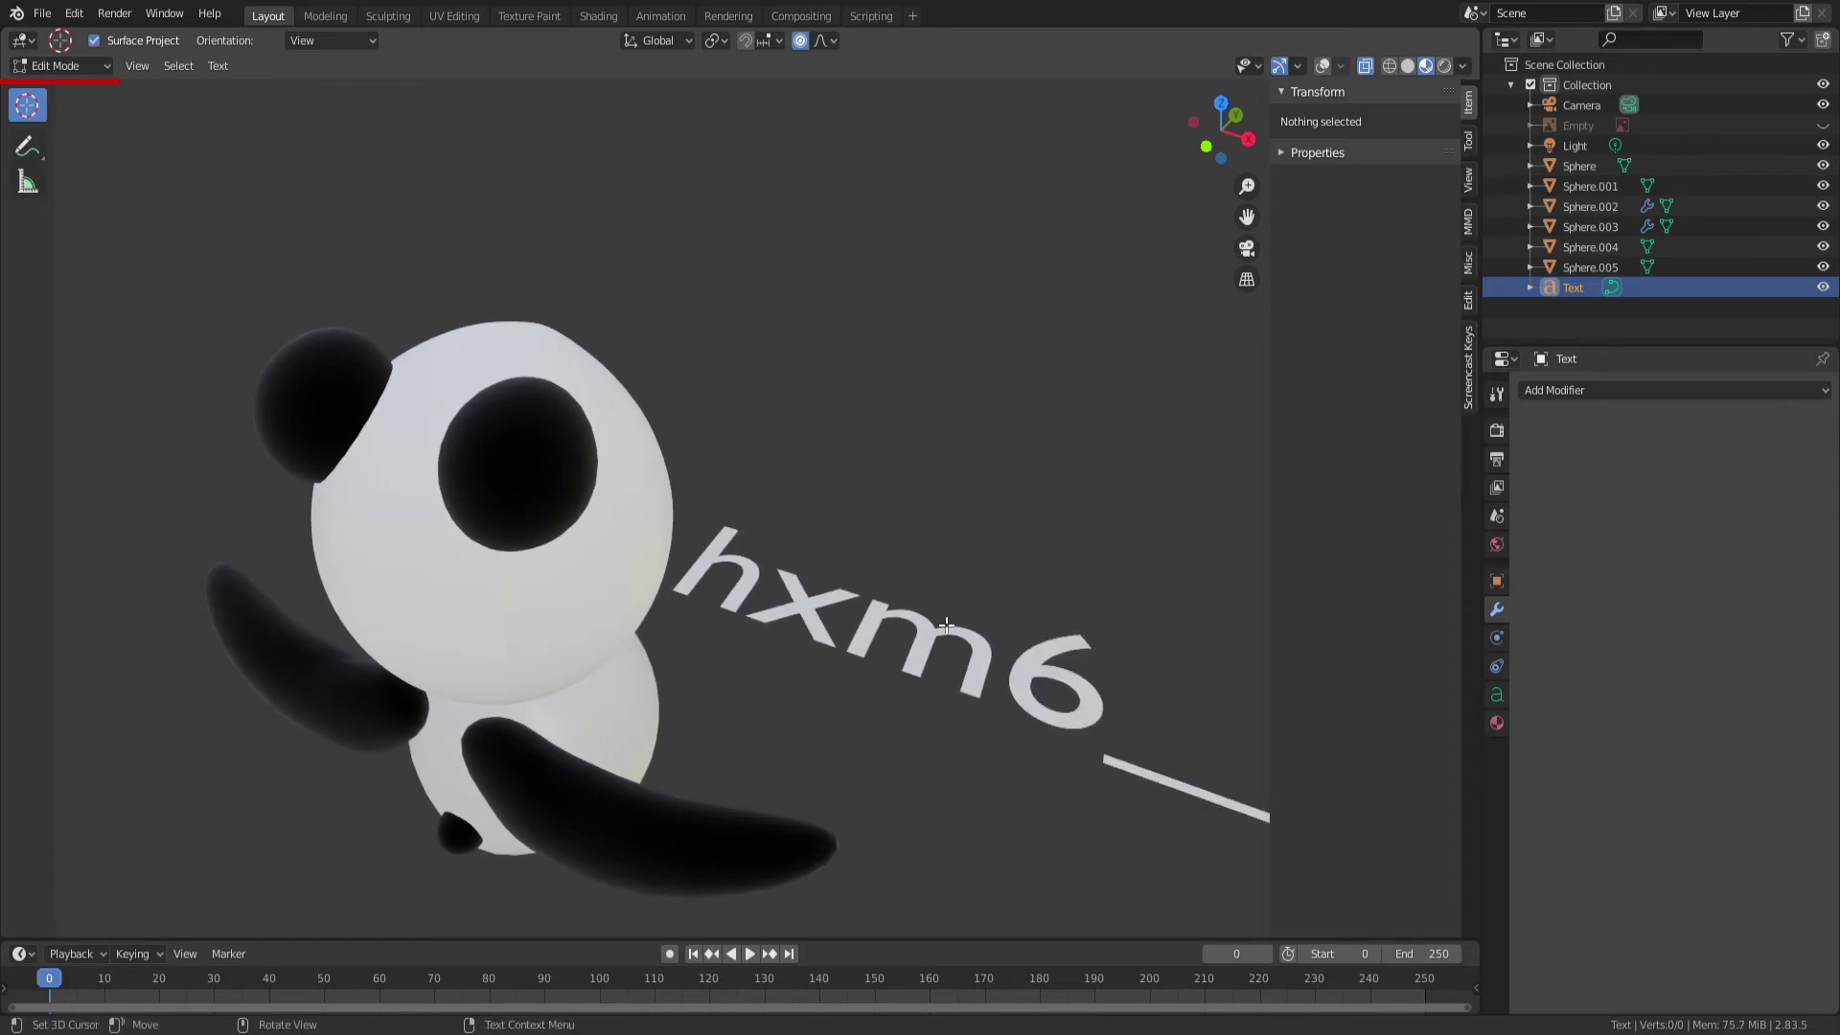
pyautogui.scroll(-4, 944, 625)
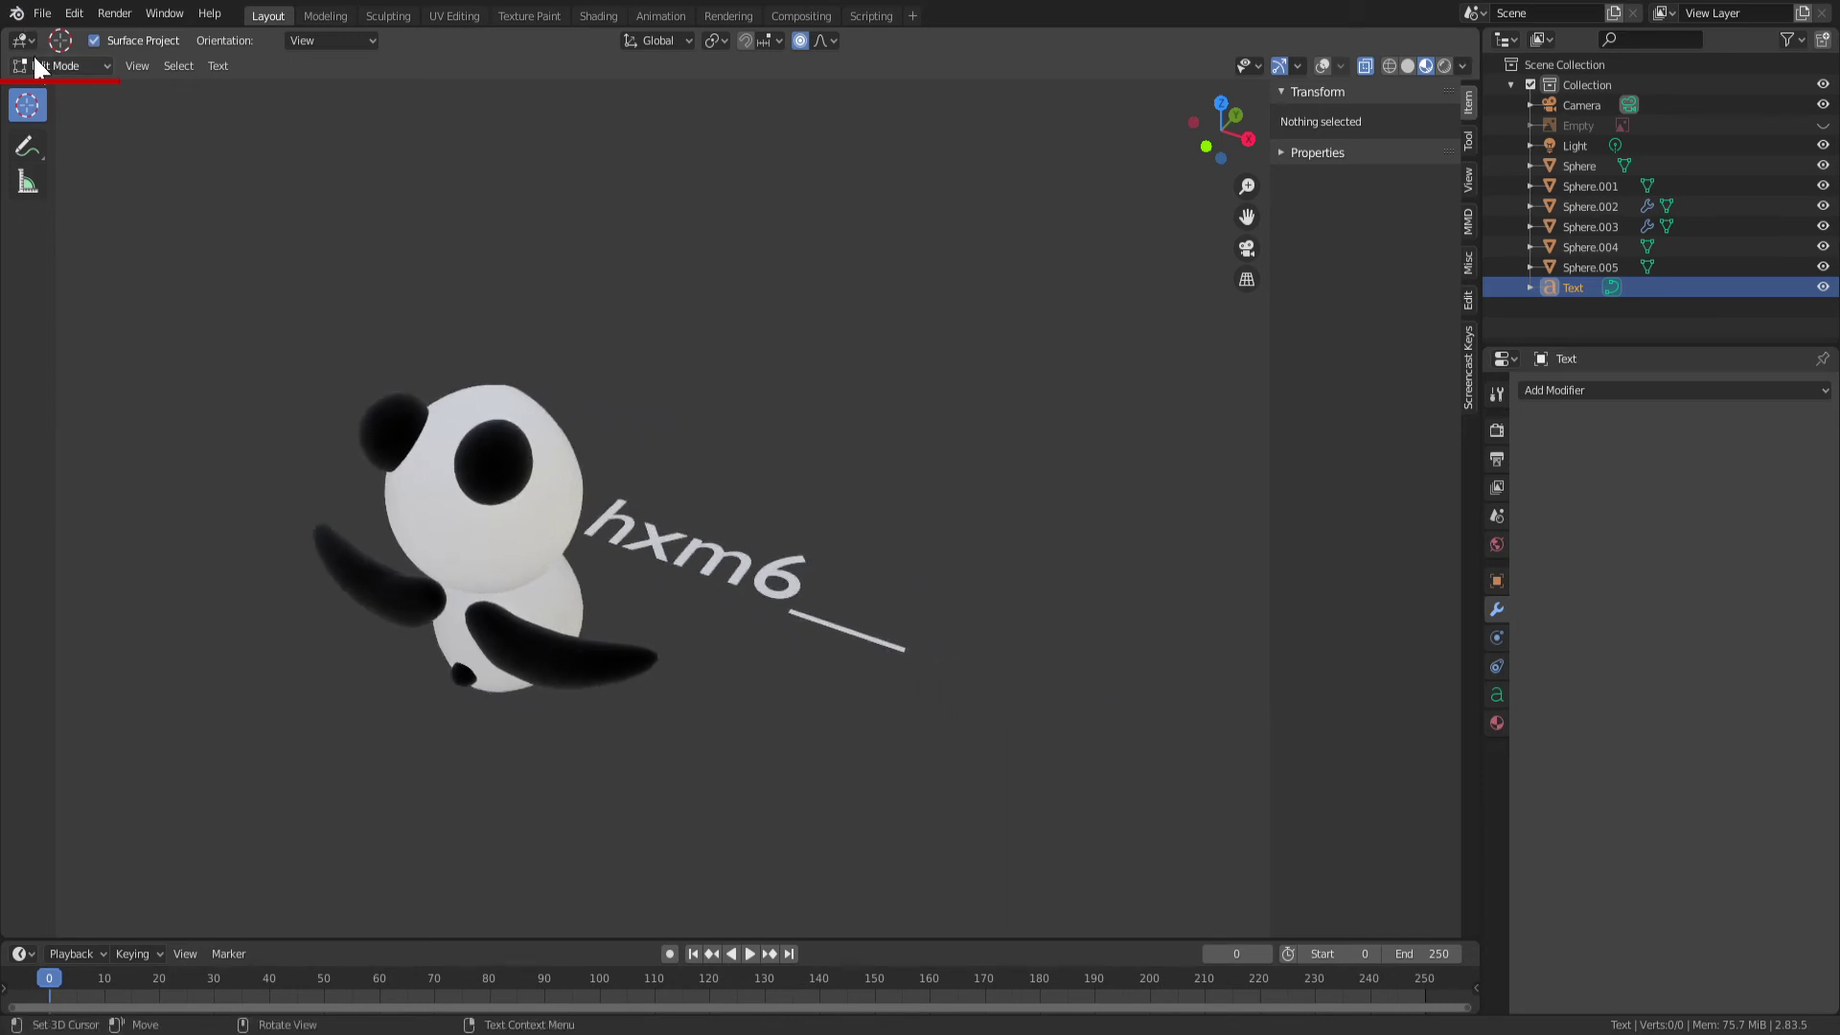
pyautogui.click(65, 88)
pyautogui.scroll(3, 451, 356)
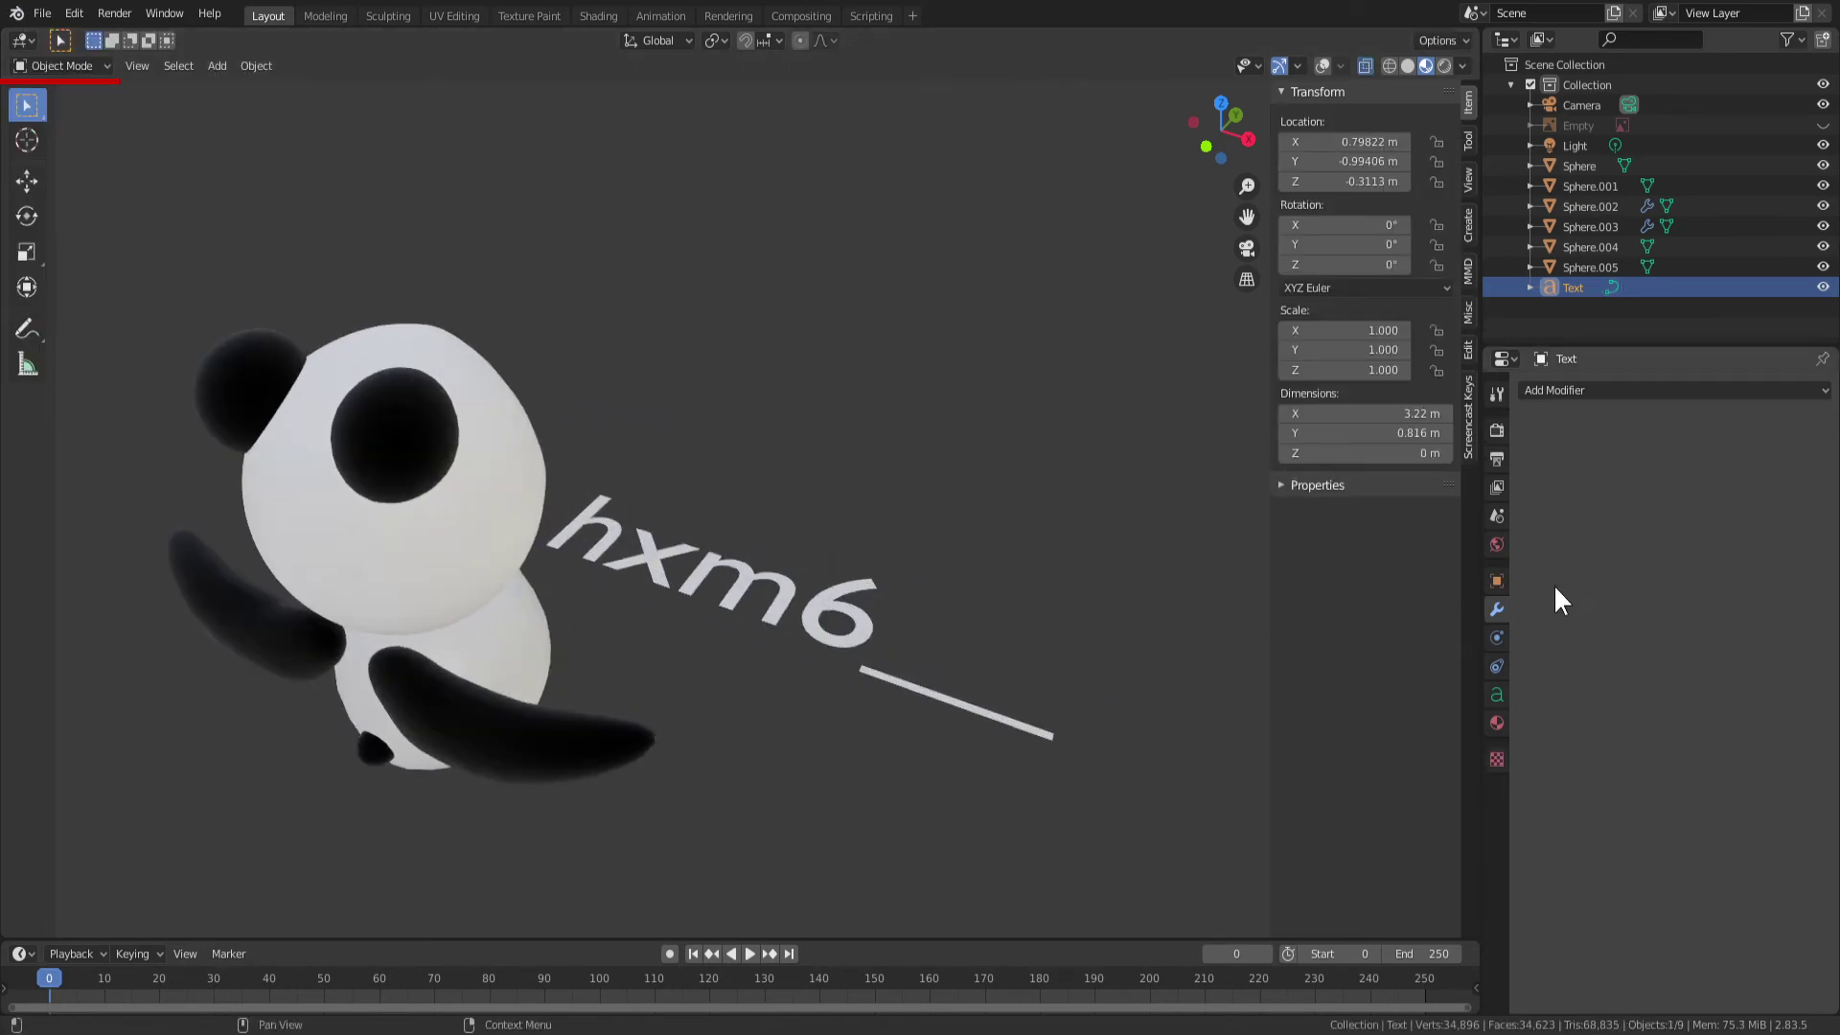
# Give the text a new material with an Emission surface shader
pyautogui.click(1497, 728)
pyautogui.click(1629, 476)
pyautogui.click(1821, 599)
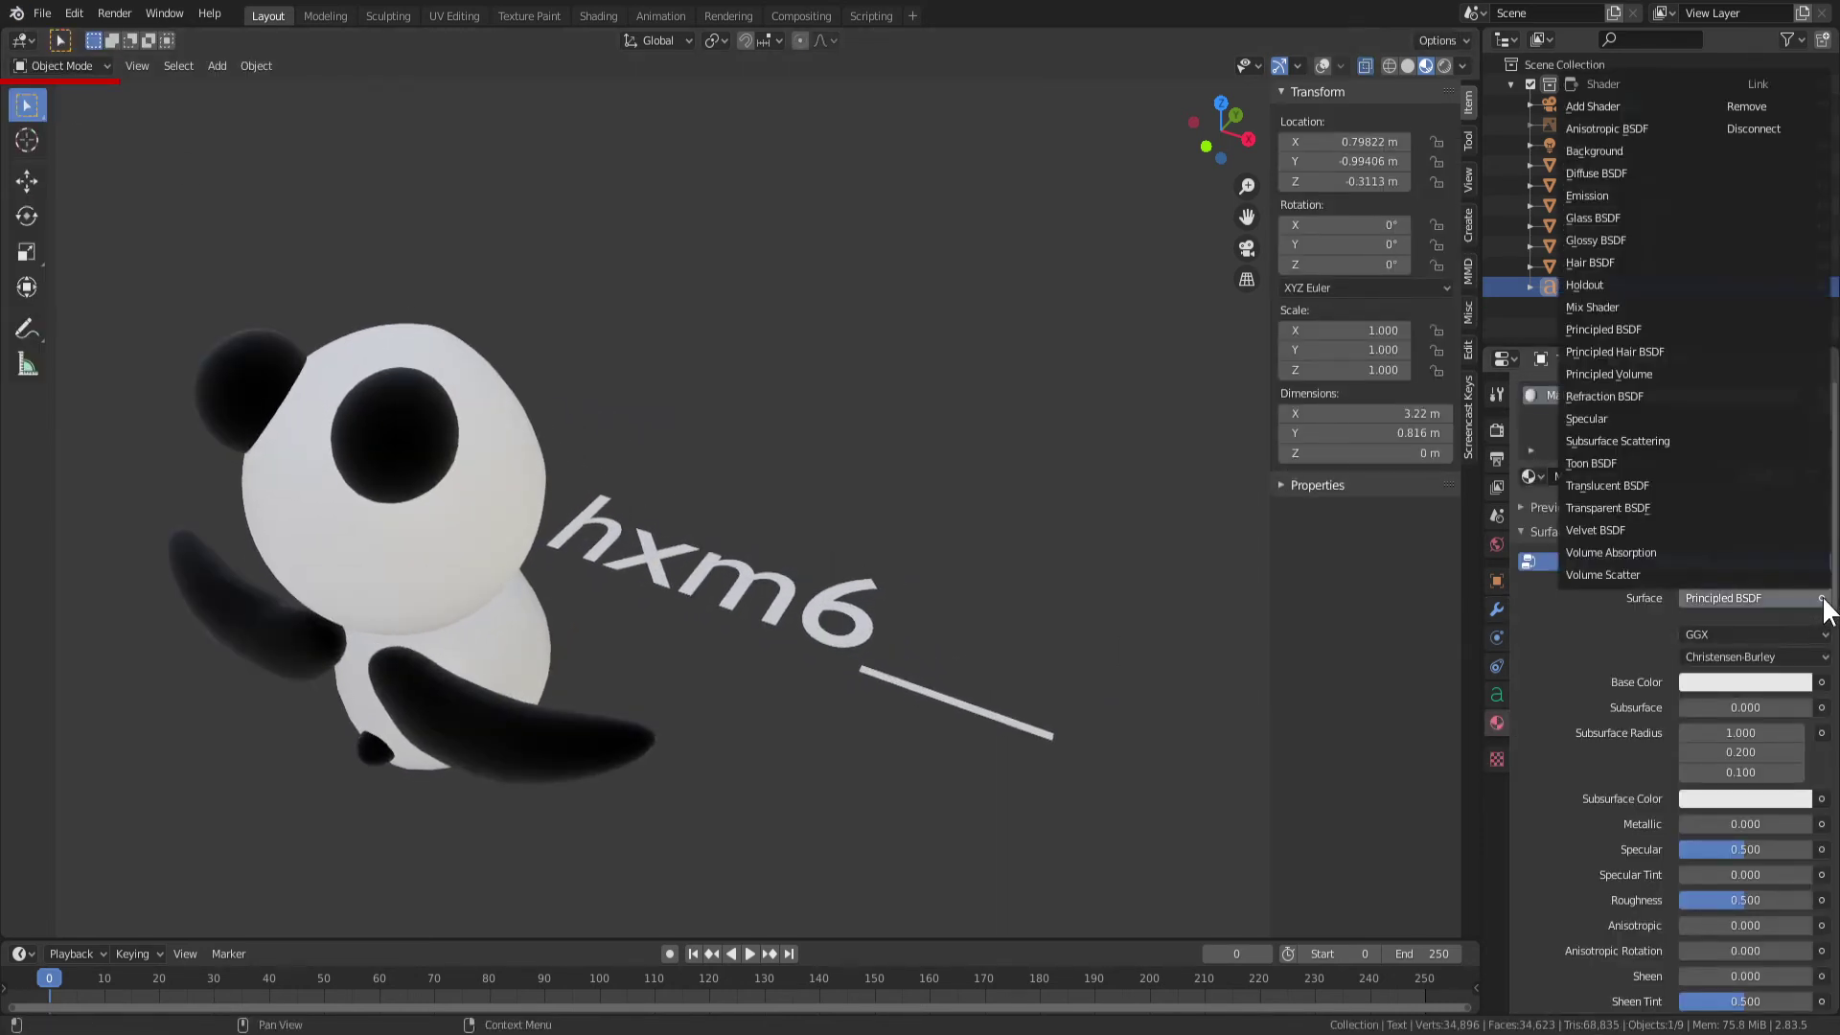
pyautogui.click(1587, 196)
# Turn on Bloom in the Eevee render settings
pyautogui.click(1497, 430)
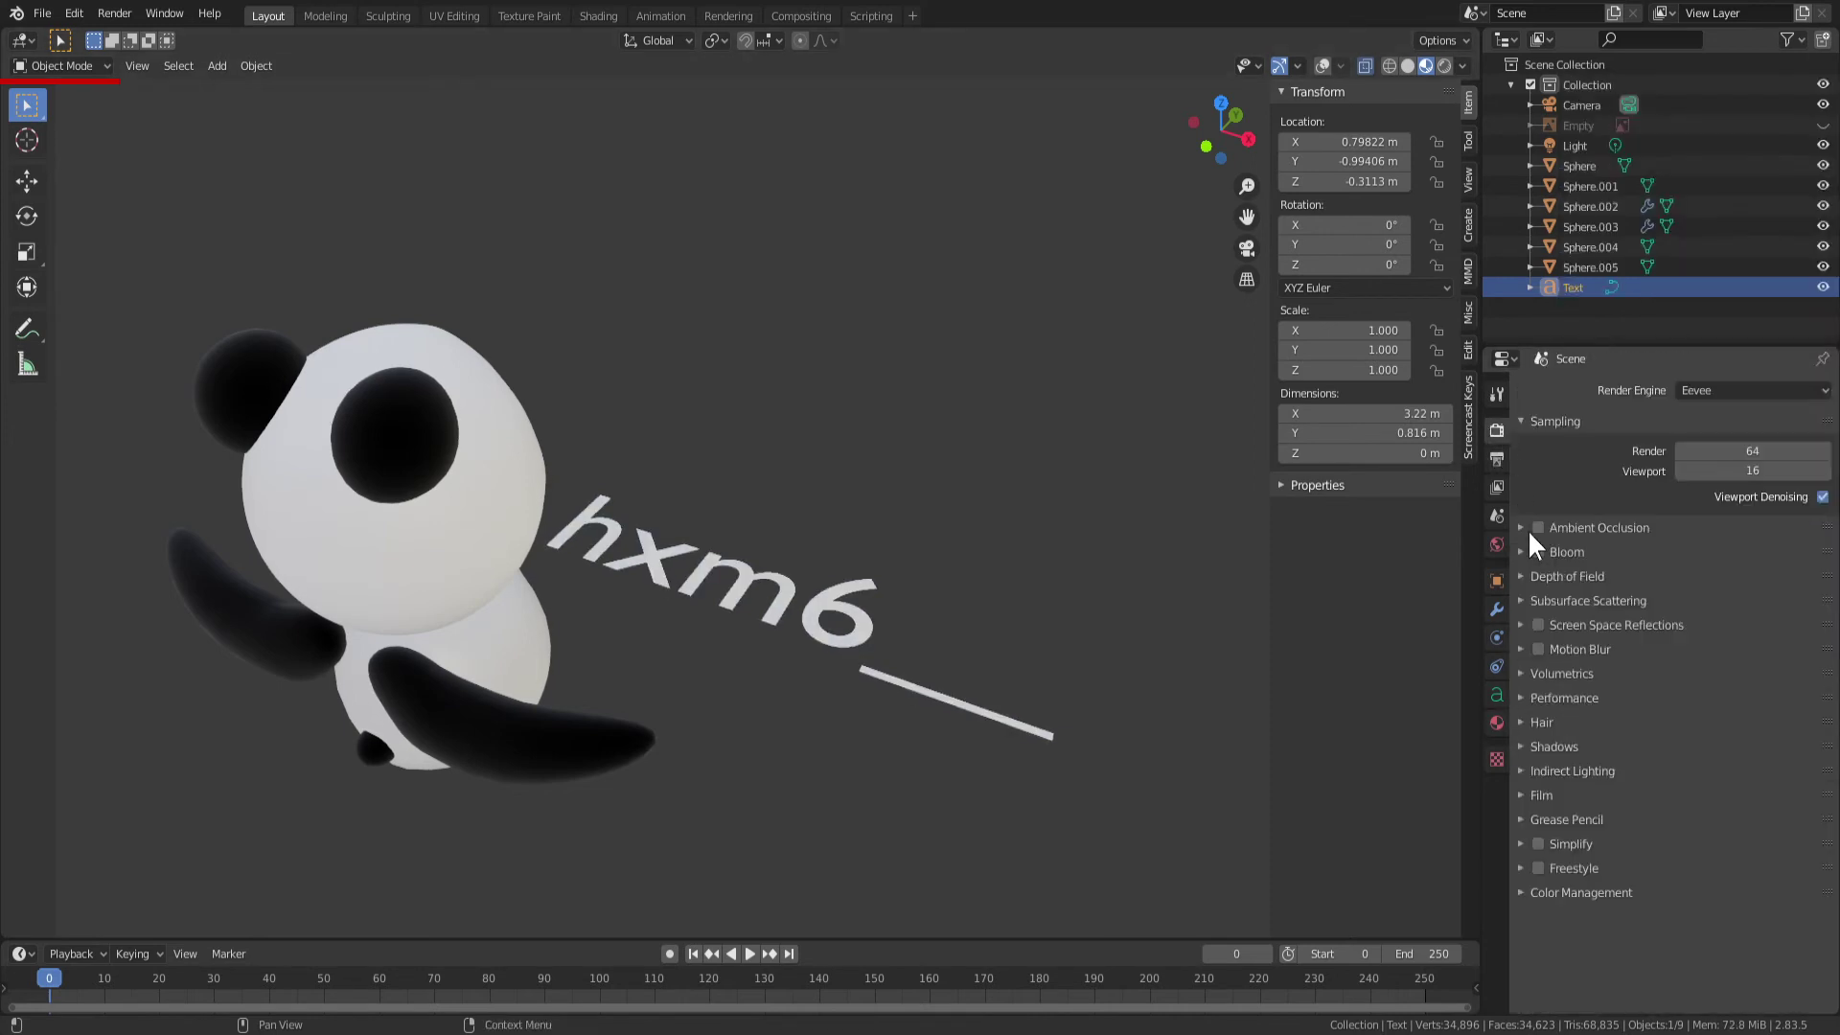
pyautogui.click(1538, 552)
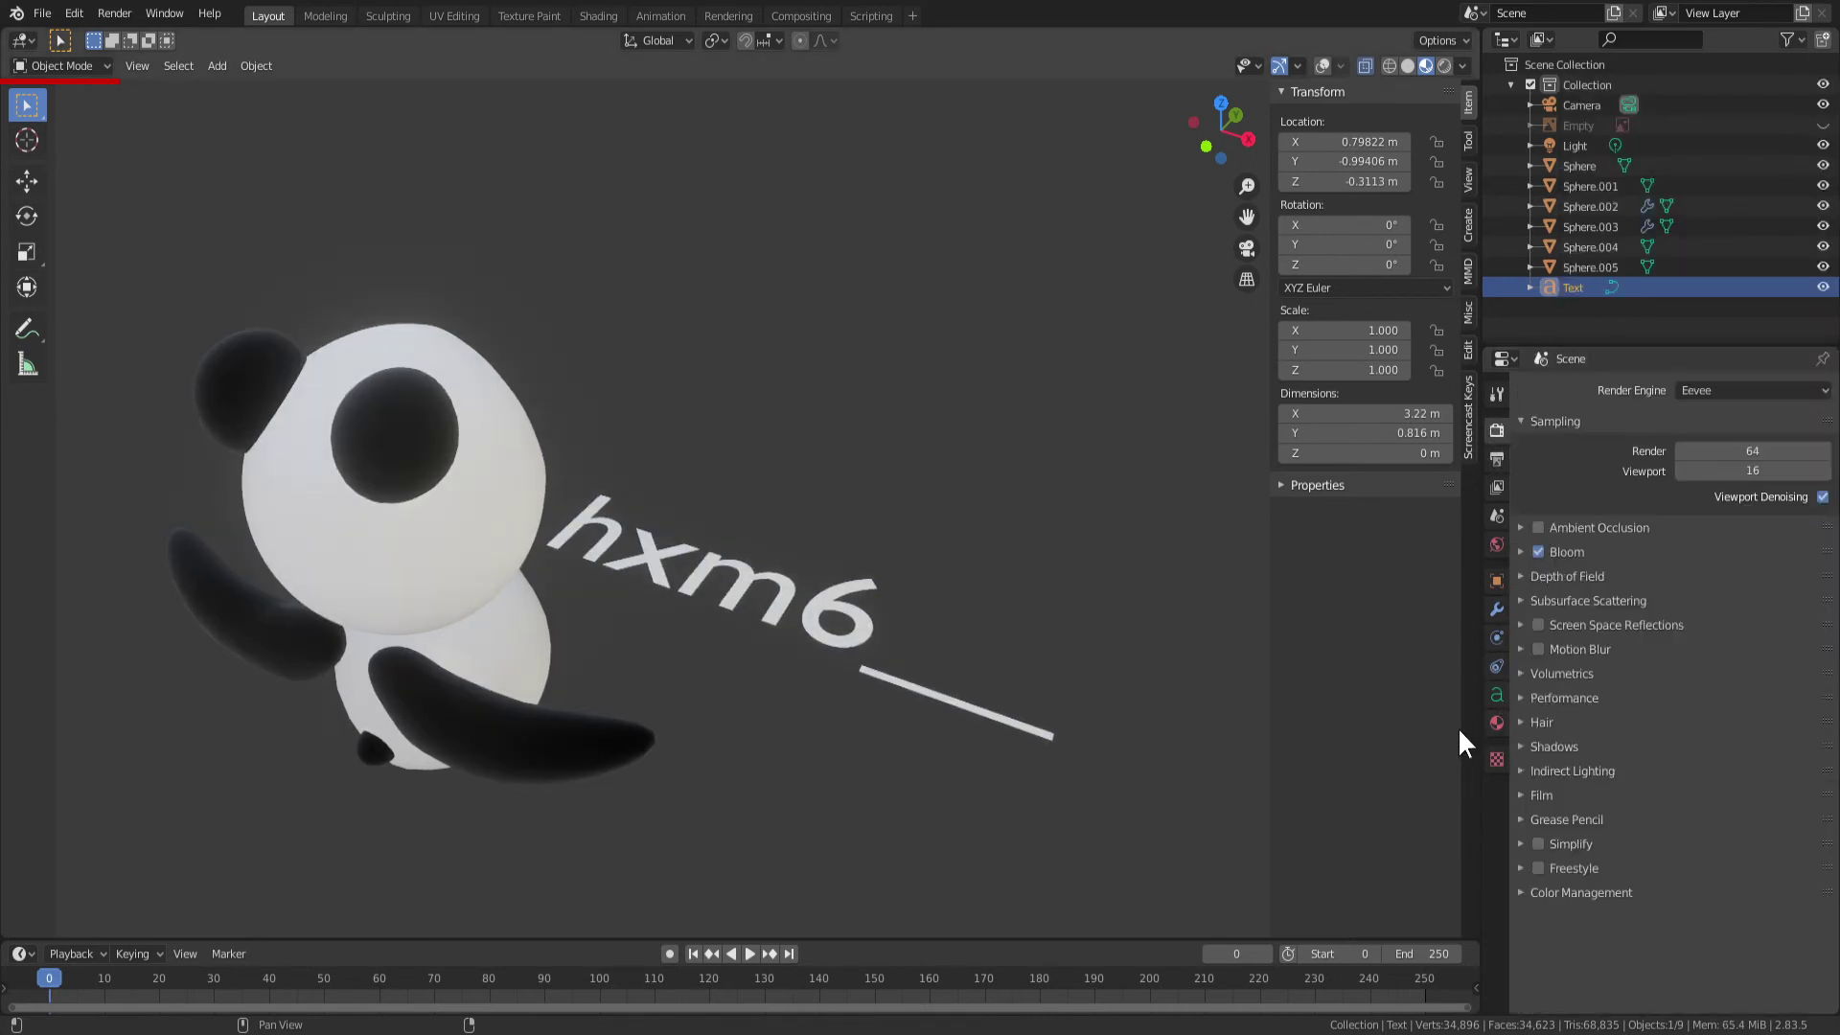
pyautogui.click(1496, 723)
# Raise the text's Emission Strength to 11.6
pyautogui.moveTo(1745, 660); pyautogui.dragTo(1812, 660)
pyautogui.moveTo(766, 623)
pyautogui.mouseDown(button='middle')
pyautogui.moveTo(589, 624)
pyautogui.moveTo(345, 587)
pyautogui.moveTo(383, 613)
pyautogui.mouseUp(button='middle')
pyautogui.press('r')
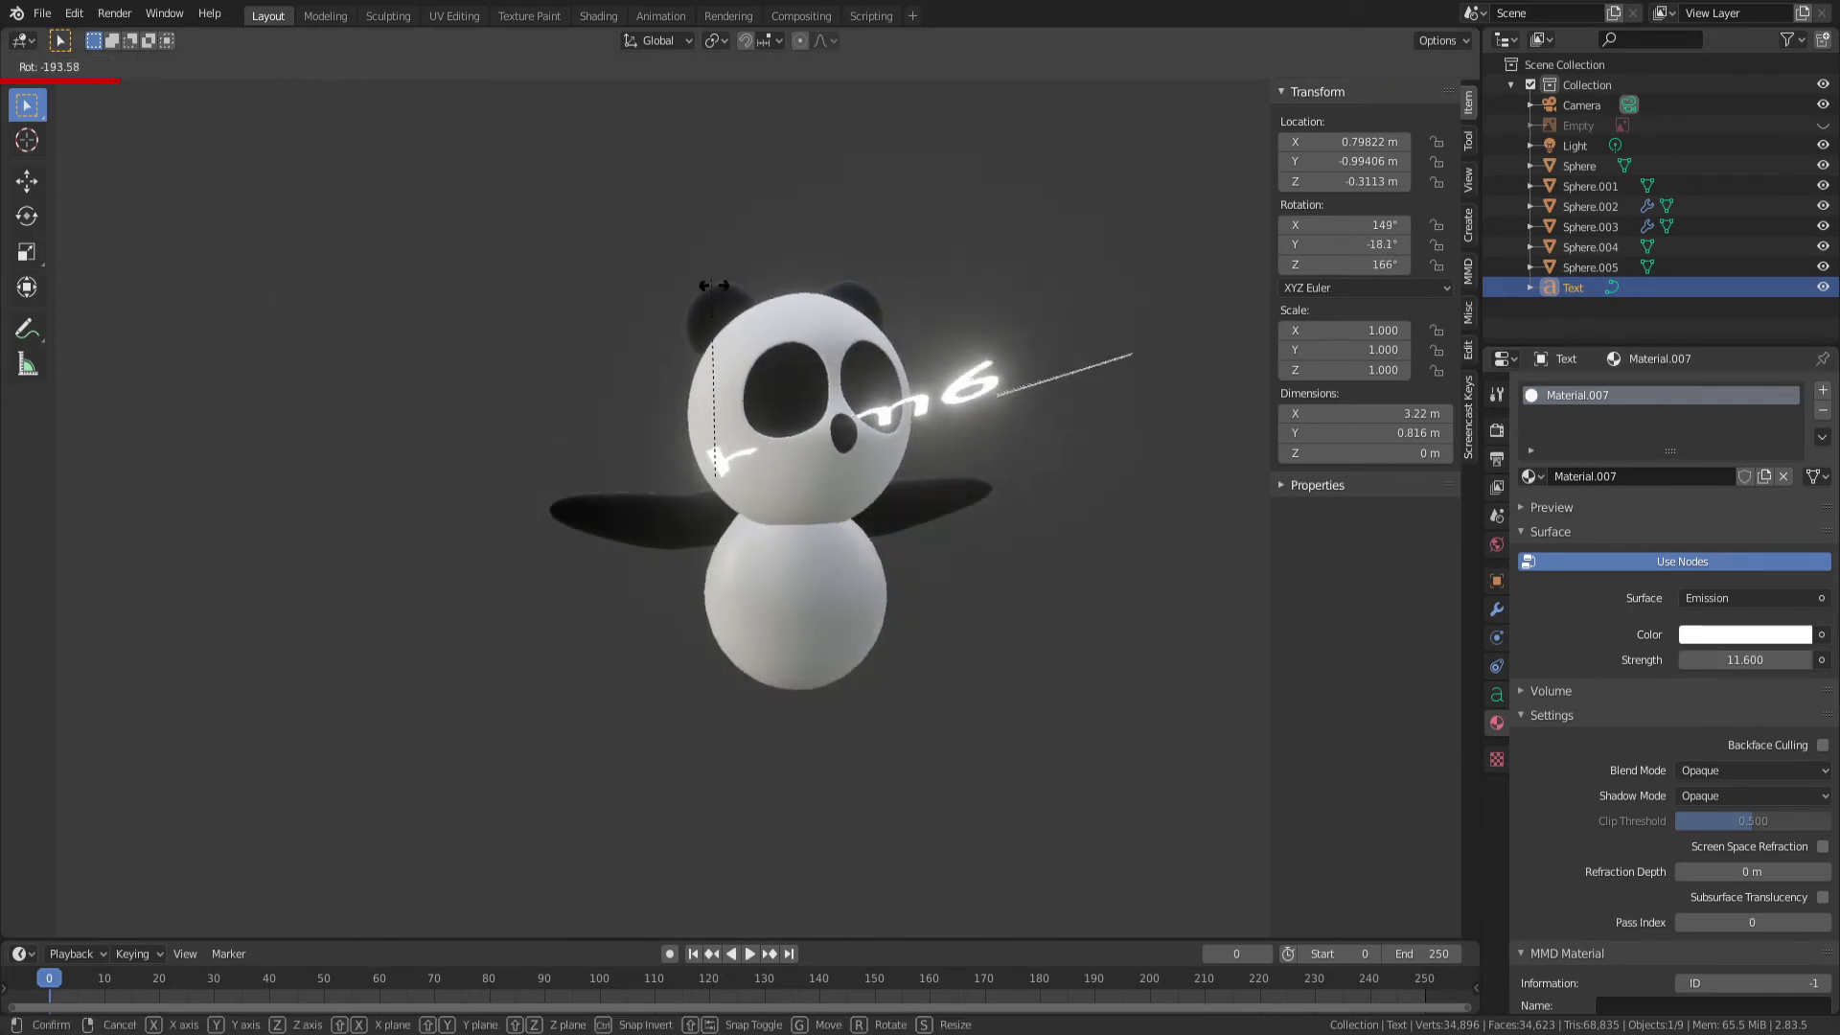
pyautogui.press('Escape')
pyautogui.moveTo(755, 476)
pyautogui.mouseDown(button='middle')
pyautogui.moveTo(767, 561)
pyautogui.moveTo(768, 529)
pyautogui.mouseUp(button='middle')
# Rotate the text 90° around X and 180° around Z so it stands upright facing front
pyautogui.press('r')
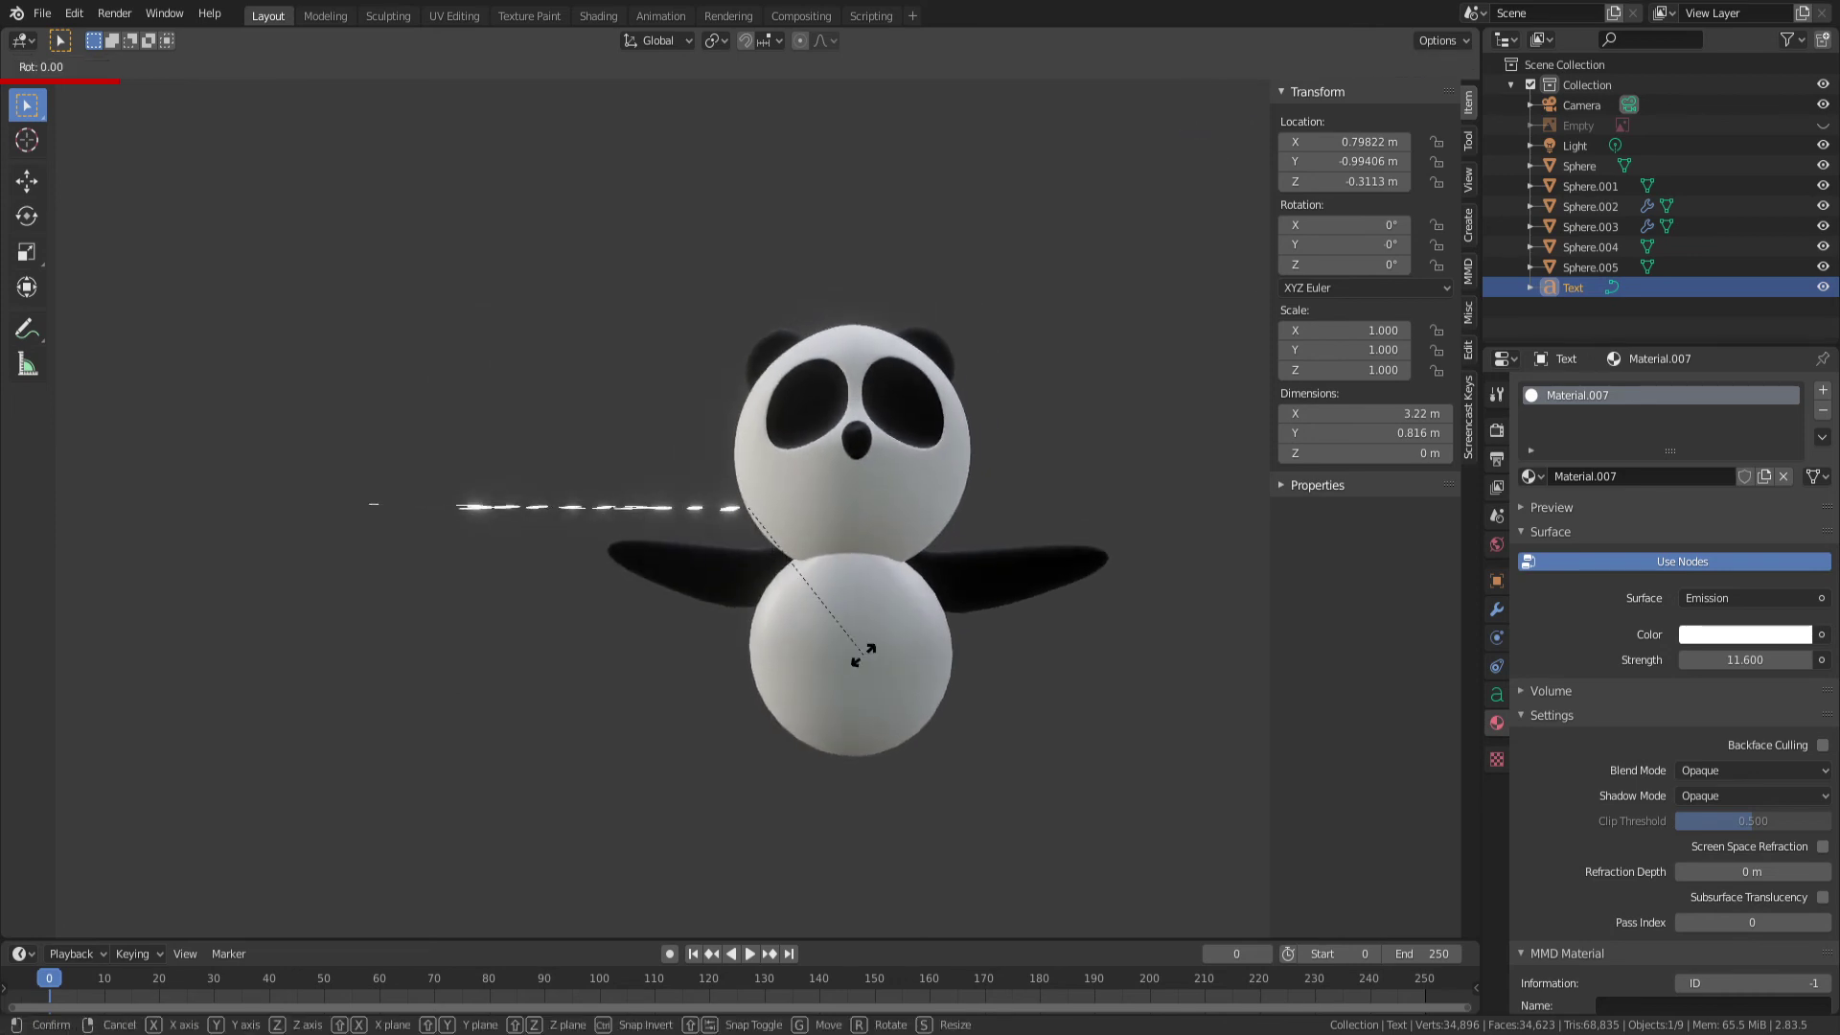
pyautogui.press('x')
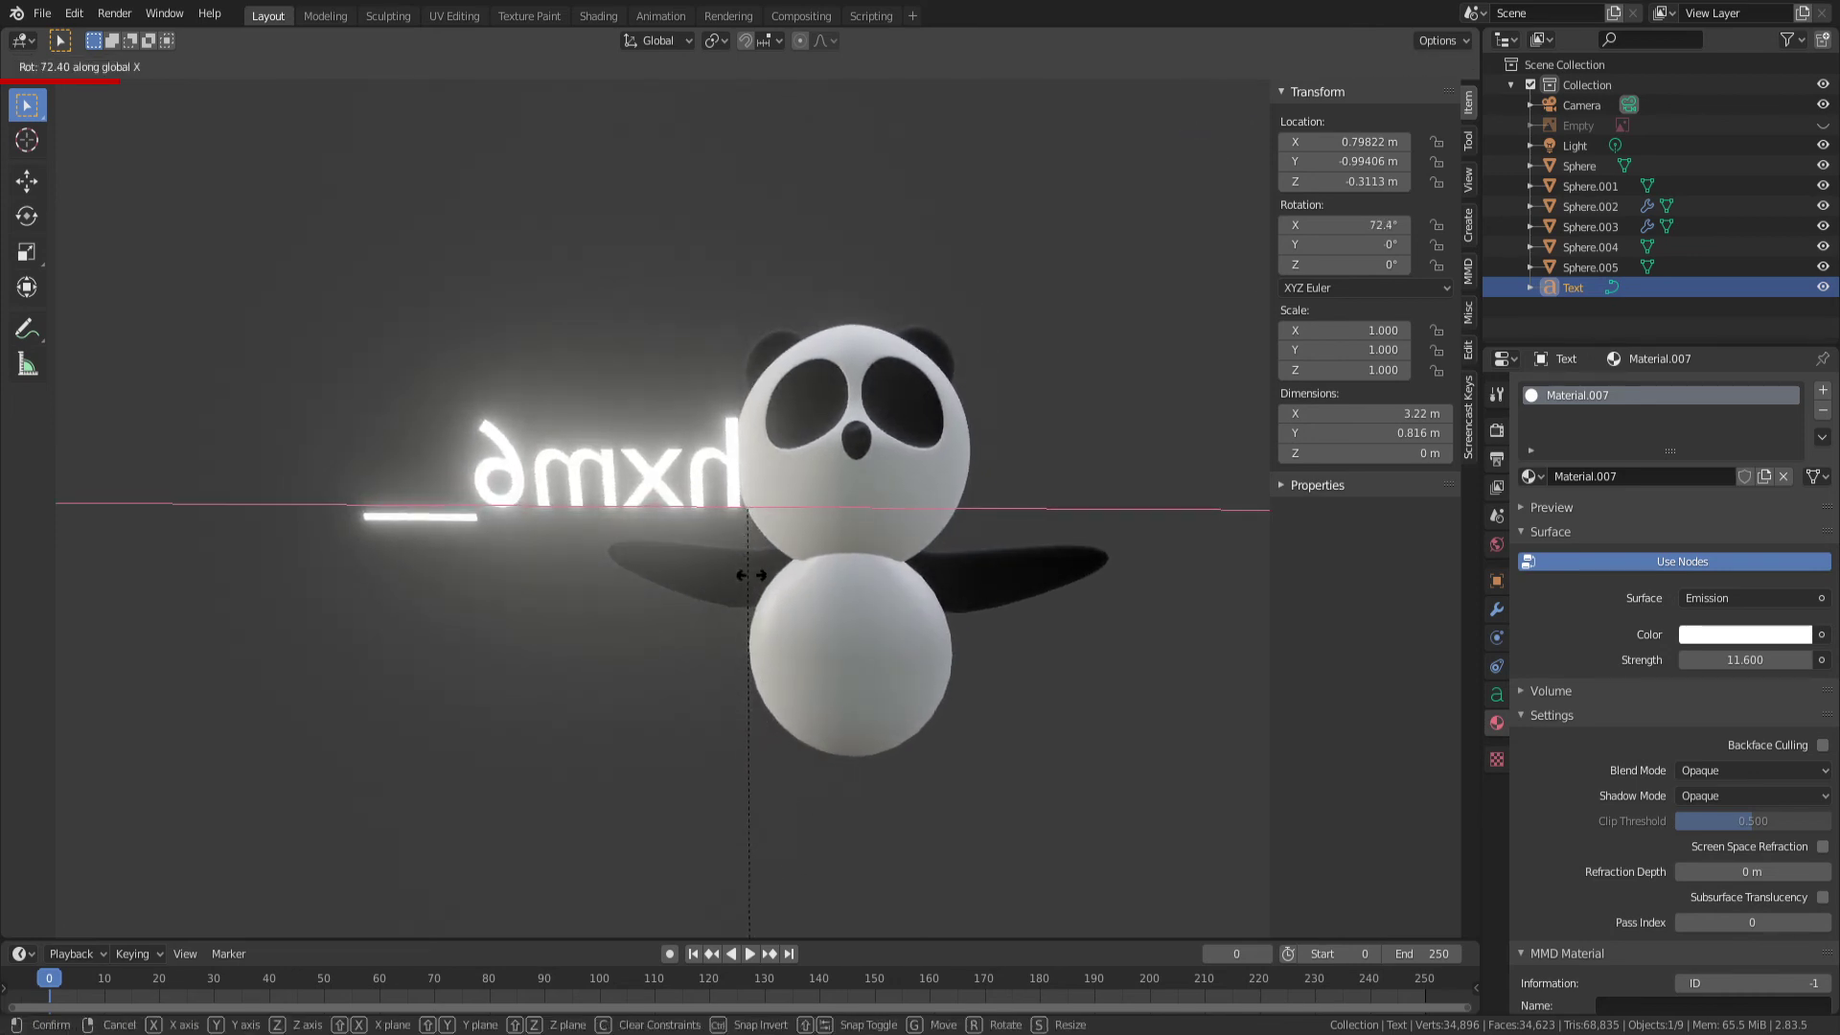
pyautogui.write('90')
pyautogui.press('Return')
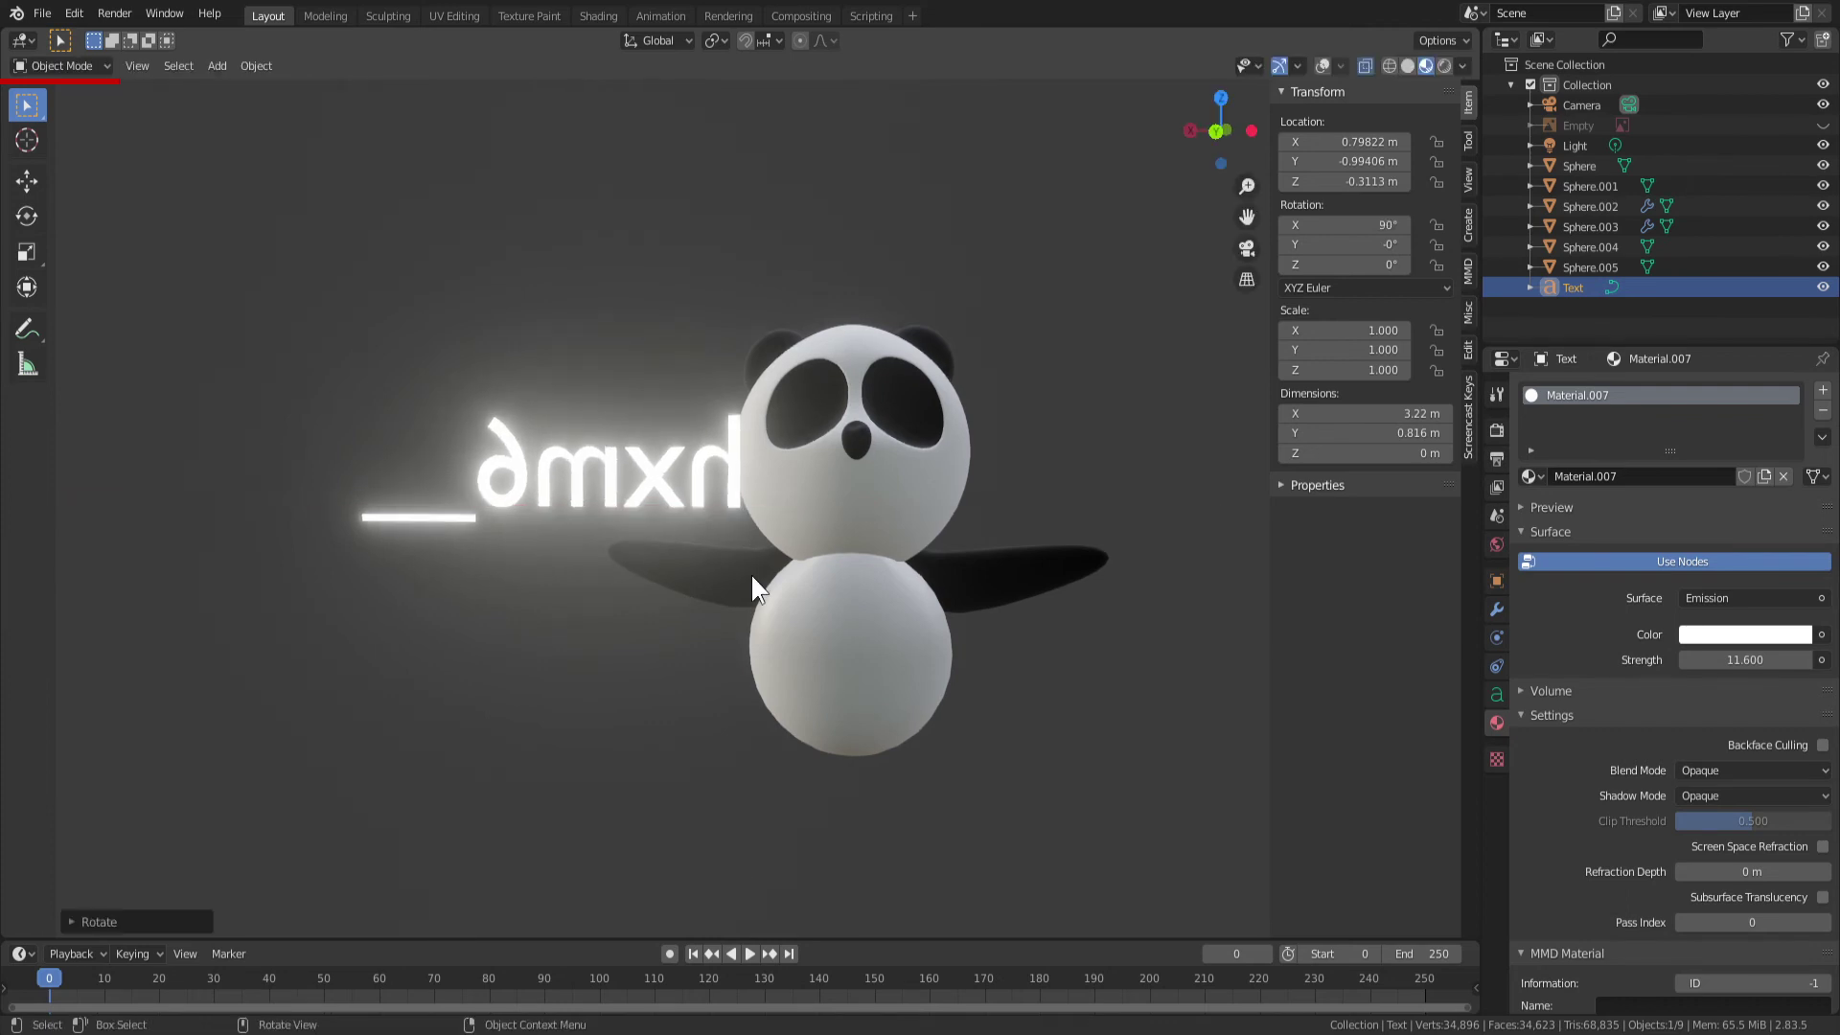
pyautogui.press('r')
pyautogui.press('z')
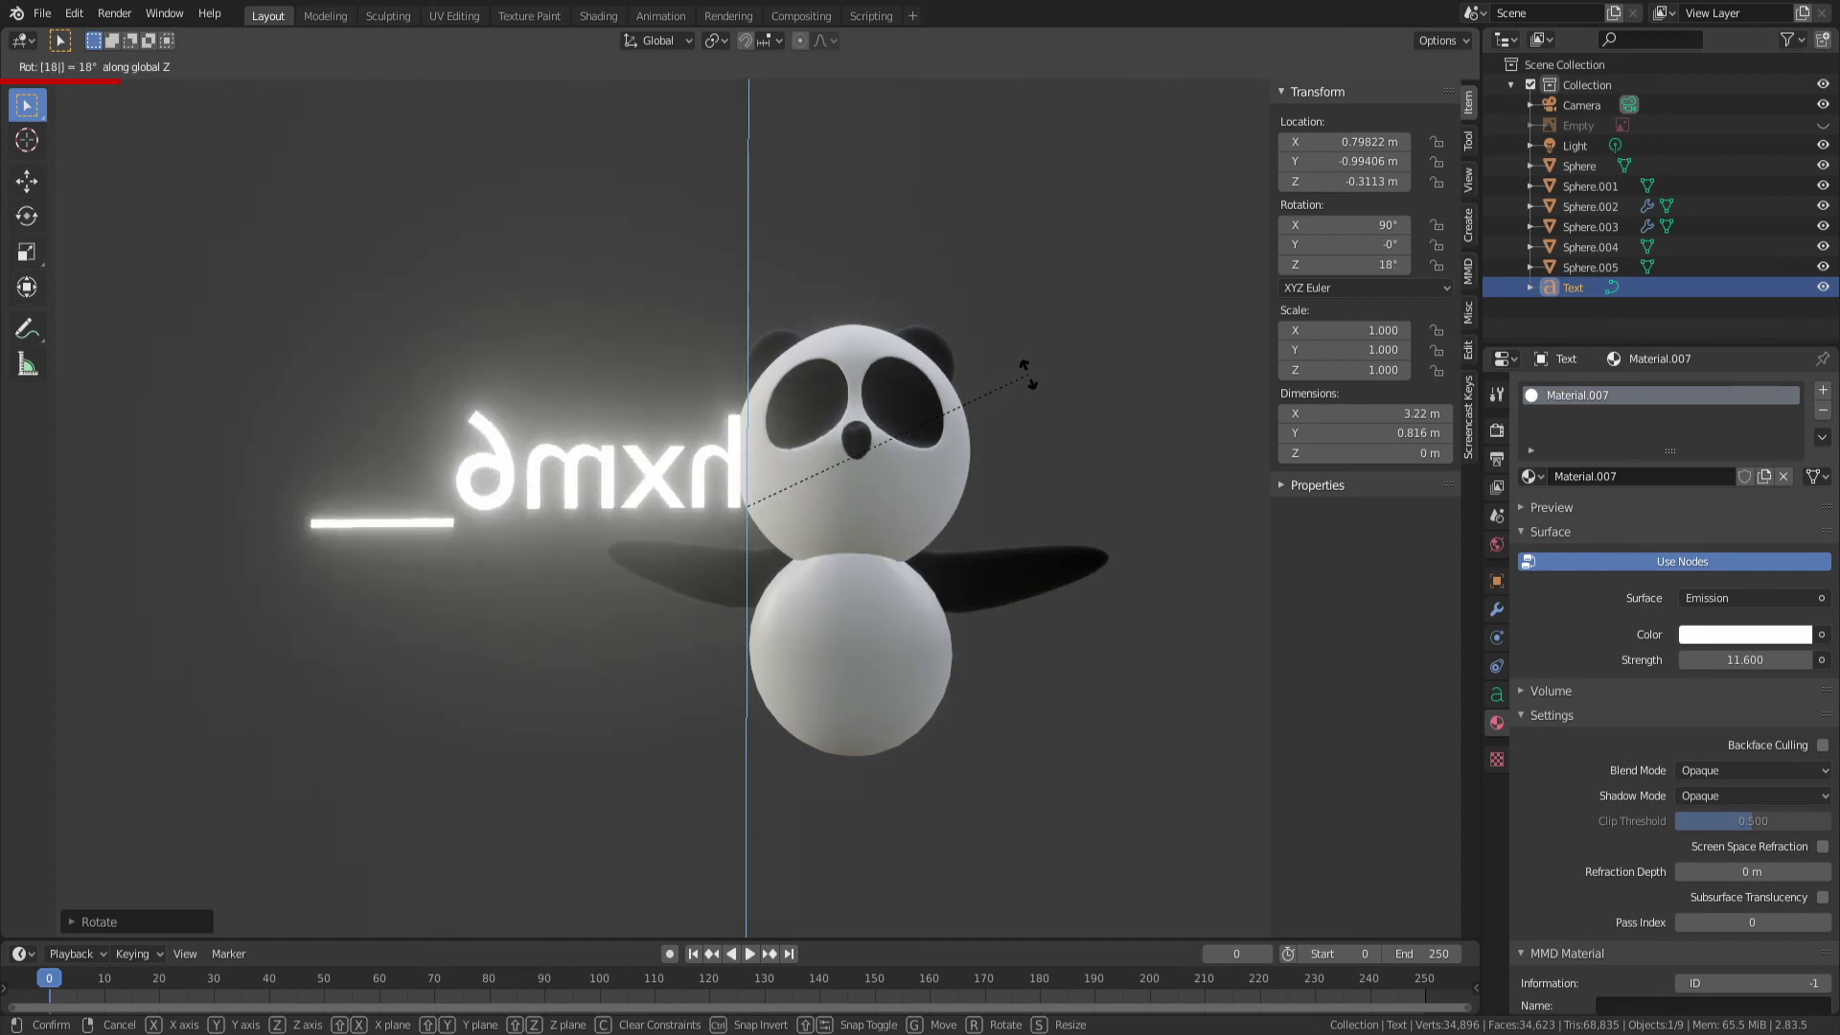
pyautogui.write('180')
pyautogui.press('Return')
# Place the text beside the panda and scale it down to 0.751
pyautogui.moveTo(901, 528)
pyautogui.mouseDown(button='middle')
pyautogui.moveTo(1032, 562)
pyautogui.moveTo(922, 527)
pyautogui.mouseUp(button='middle')
pyautogui.press('g')
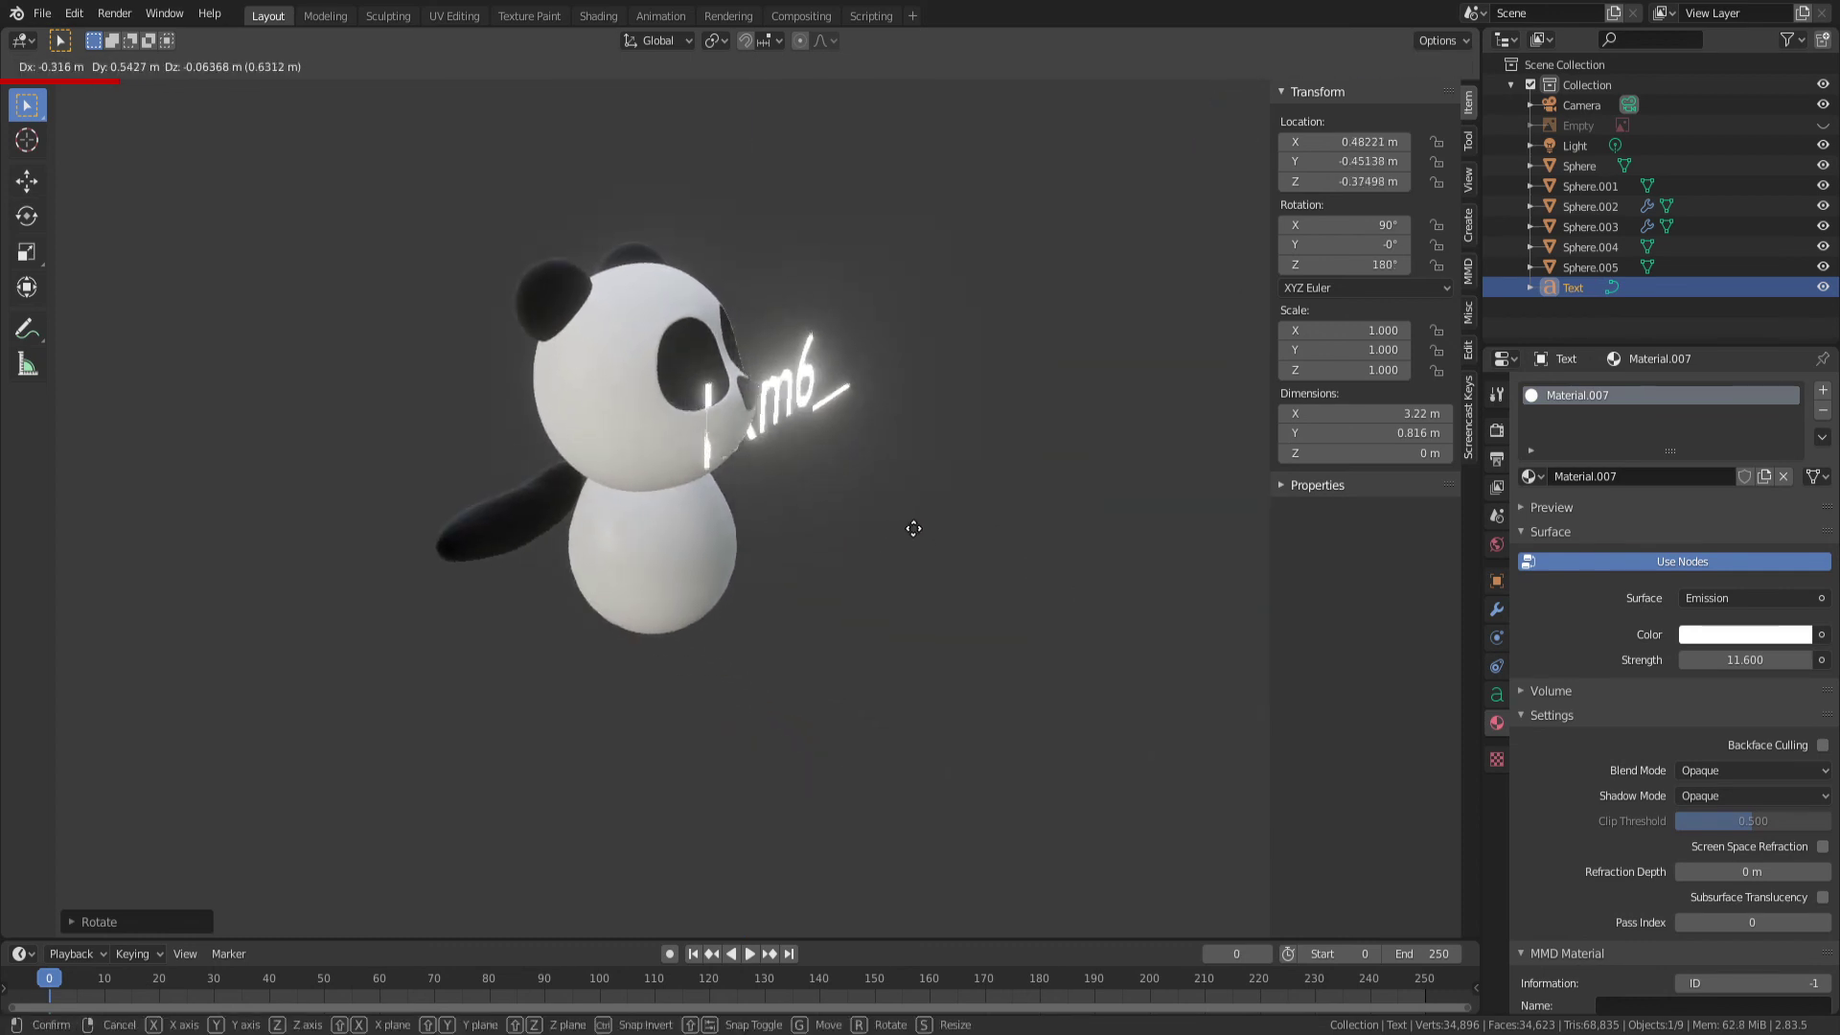
pyautogui.press('y')
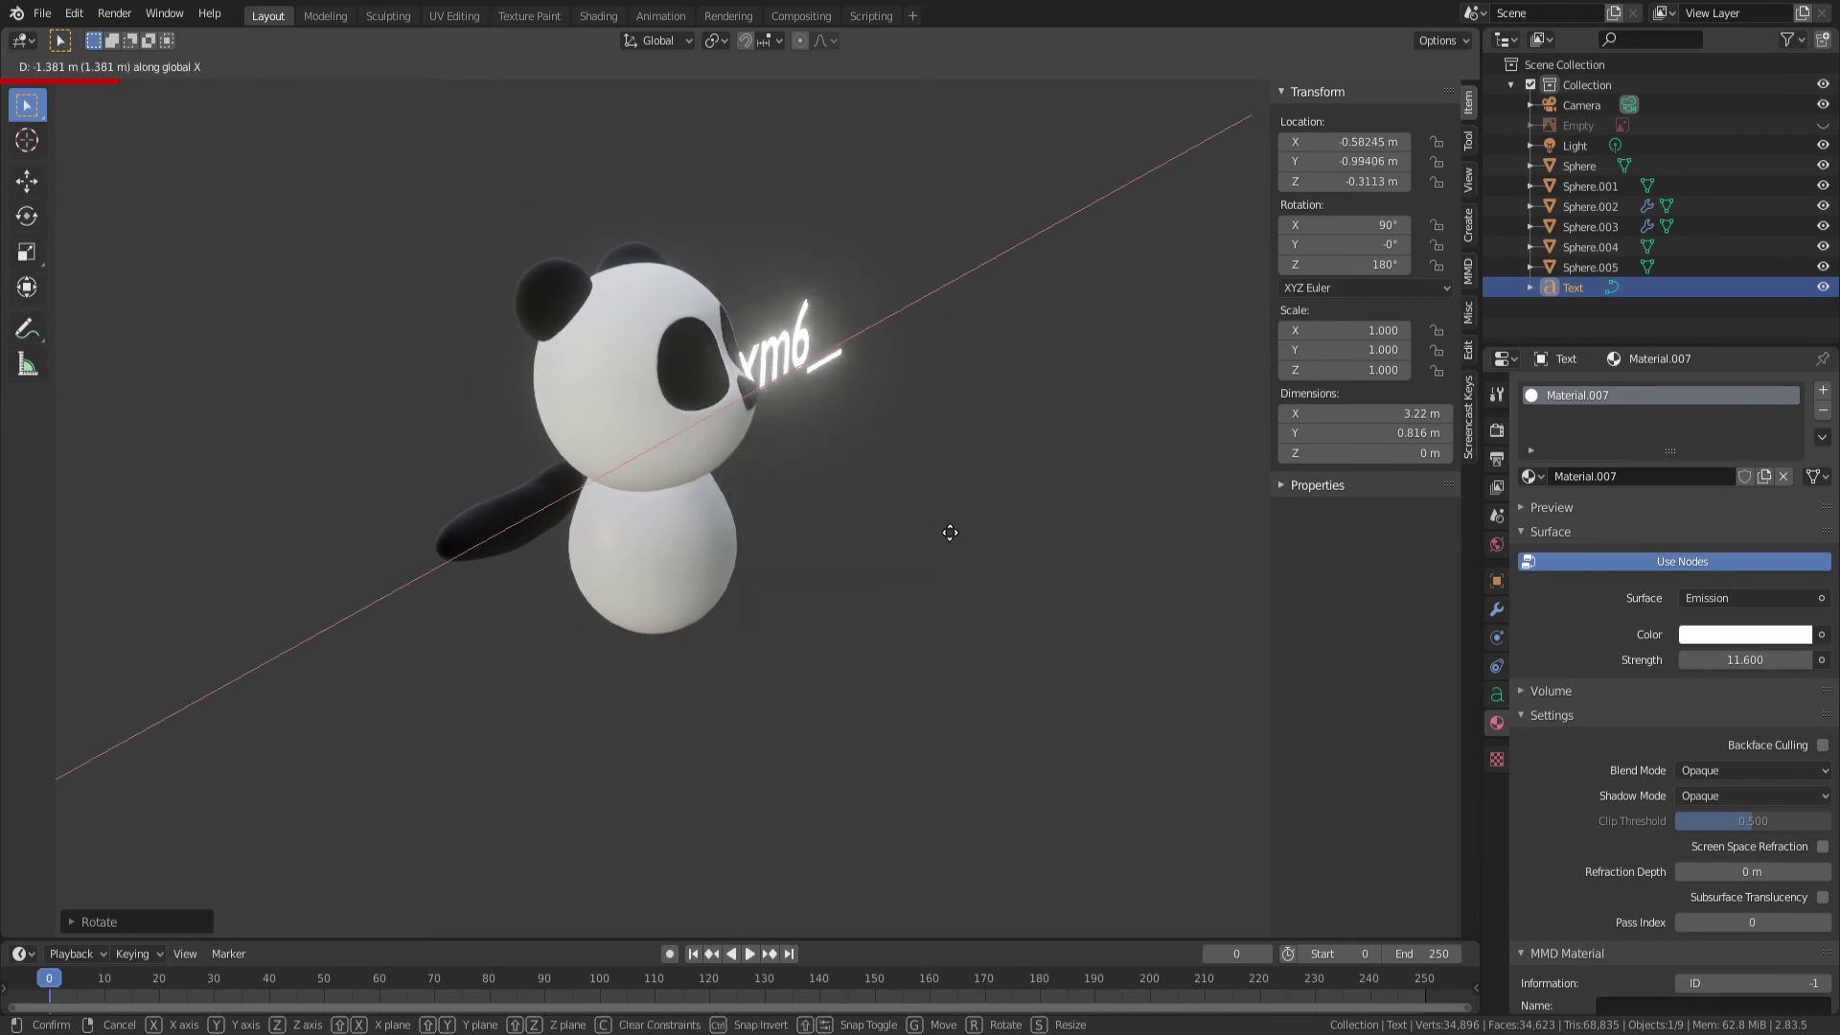
pyautogui.click(961, 521)
pyautogui.moveTo(961, 521)
pyautogui.mouseDown(button='middle')
pyautogui.moveTo(861, 513)
pyautogui.moveTo(945, 460)
pyautogui.mouseUp(button='middle')
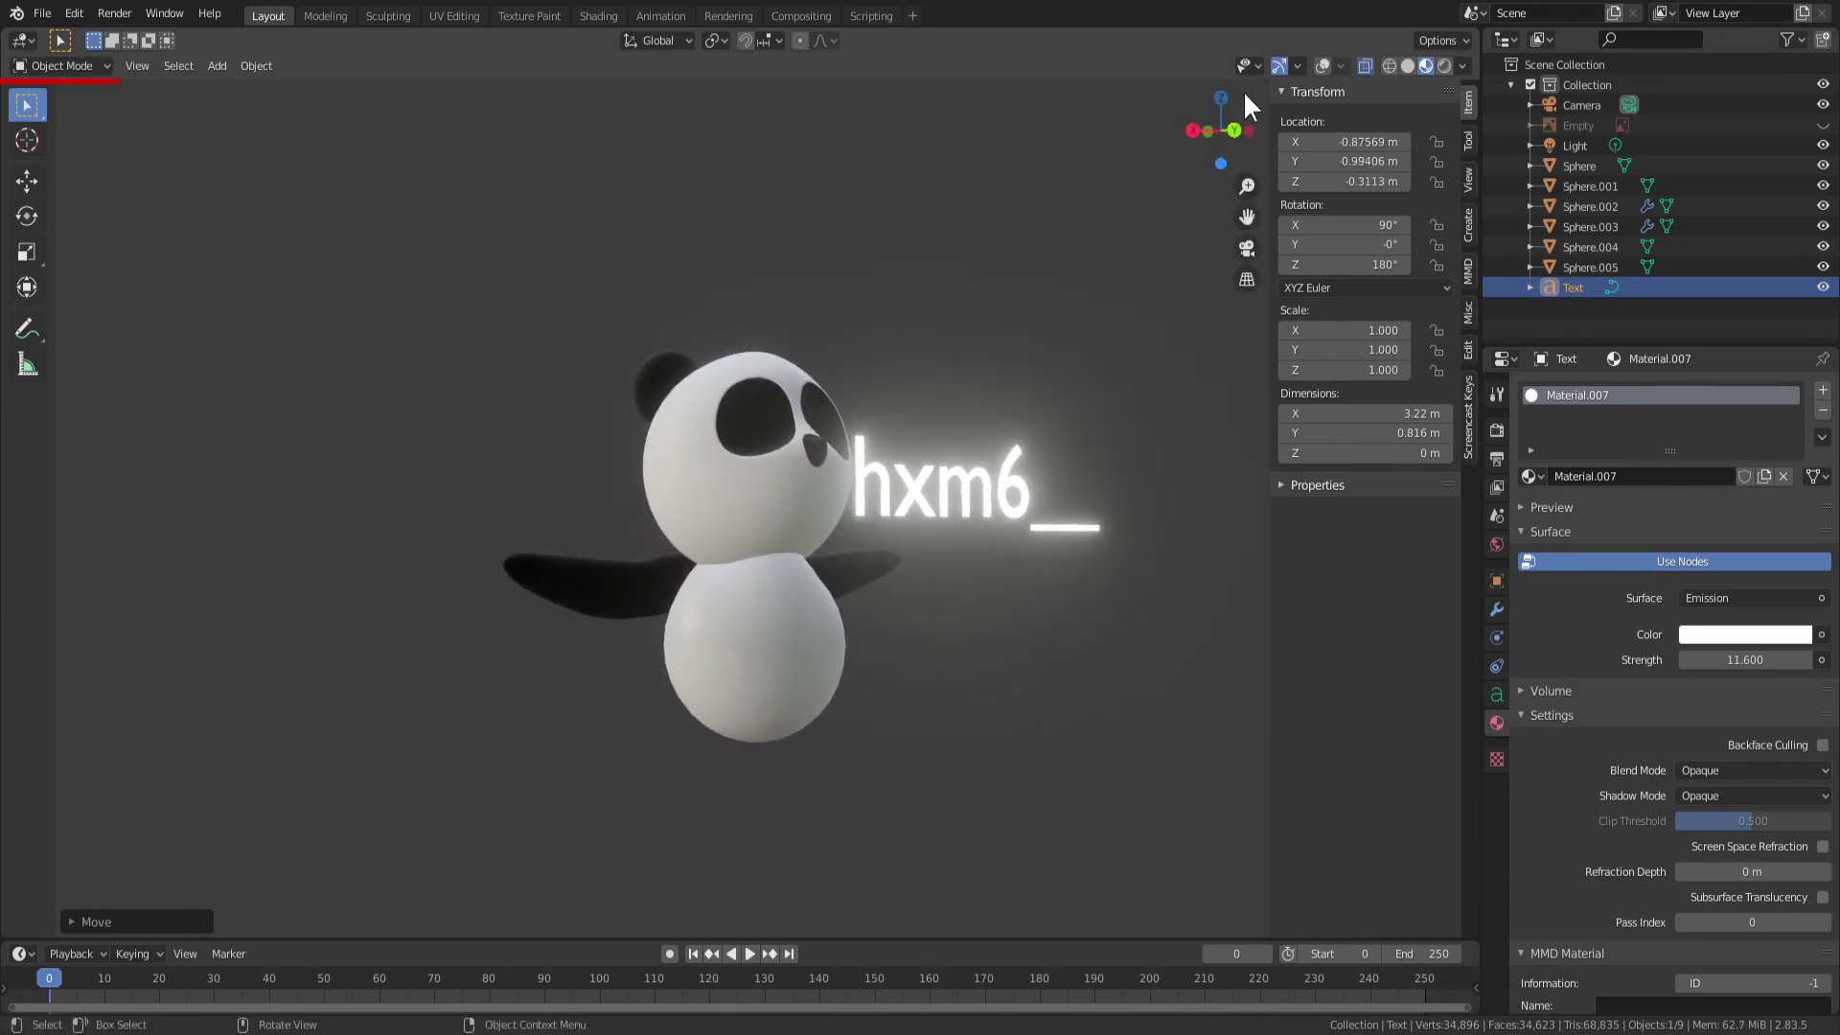
pyautogui.moveTo(1227, 120); pyautogui.dragTo(1044, 516)
pyautogui.keyDown('shift'); pyautogui.moveTo(1044, 515); pyautogui.dragTo(694, 529, button='middle'); pyautogui.keyUp('shift')
pyautogui.press('g')
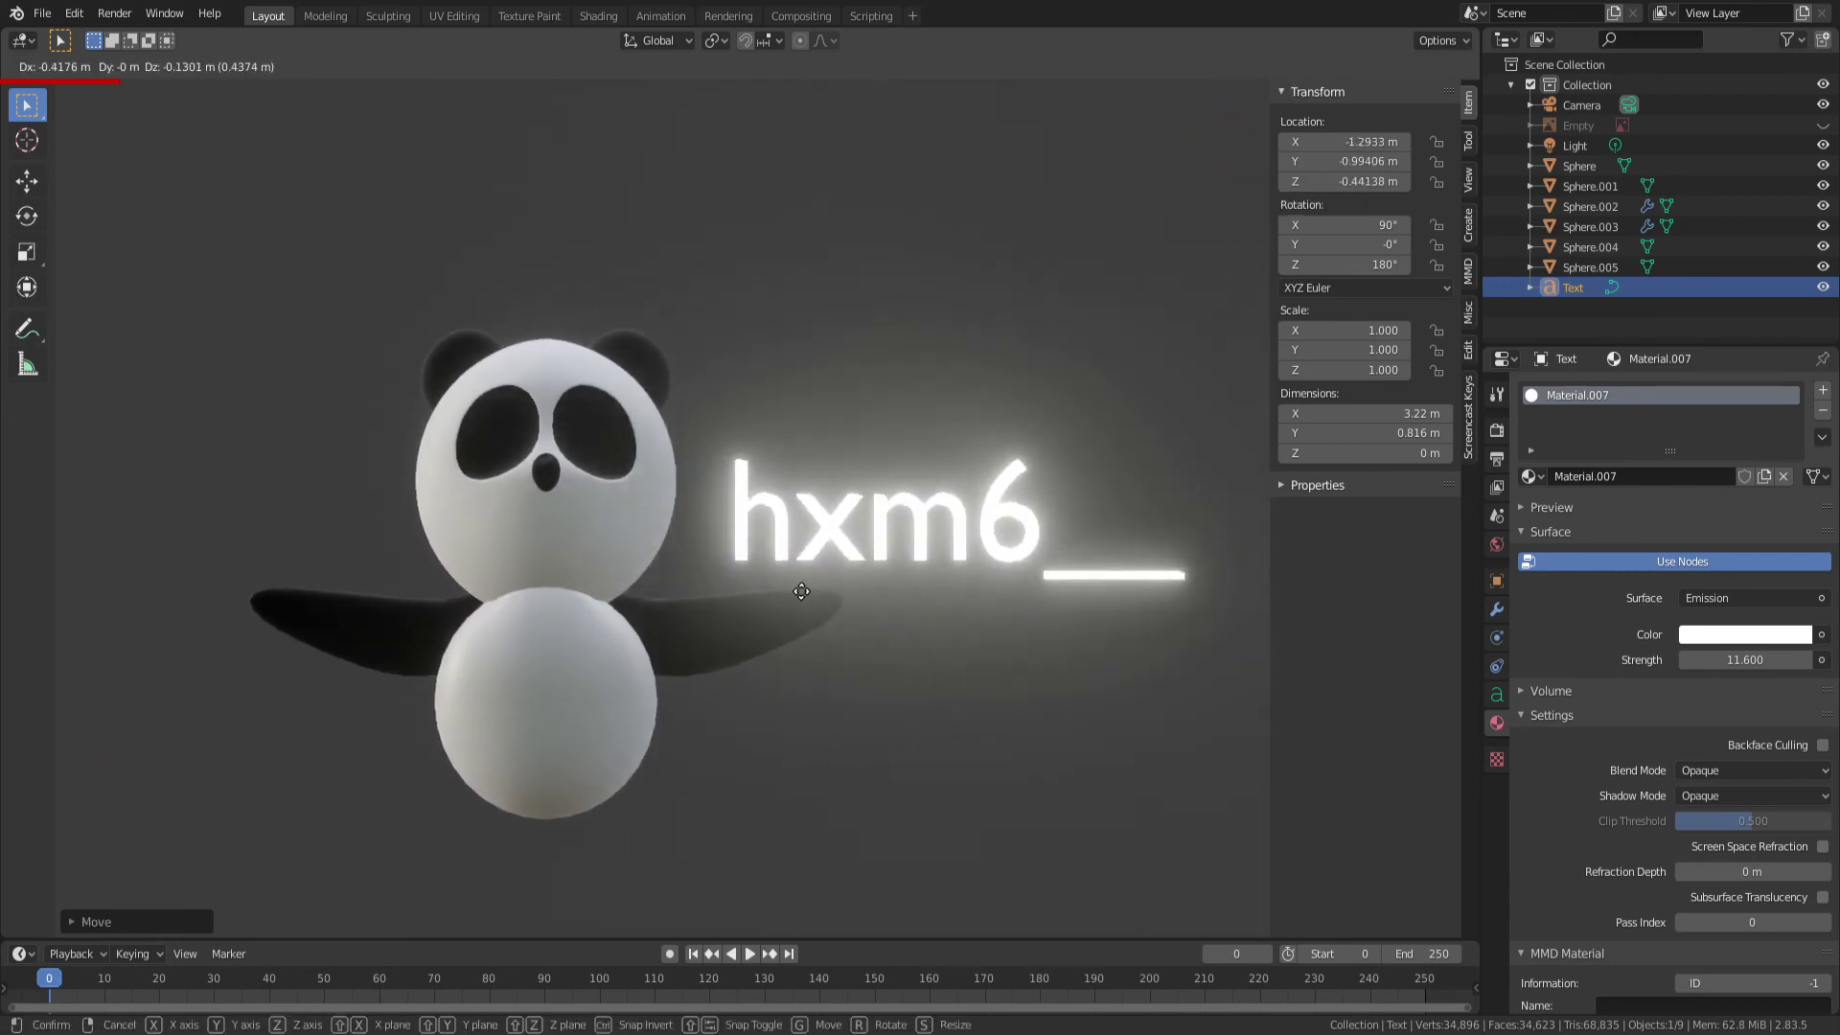
pyautogui.click(849, 616)
pyautogui.press('s')
pyautogui.click(905, 661)
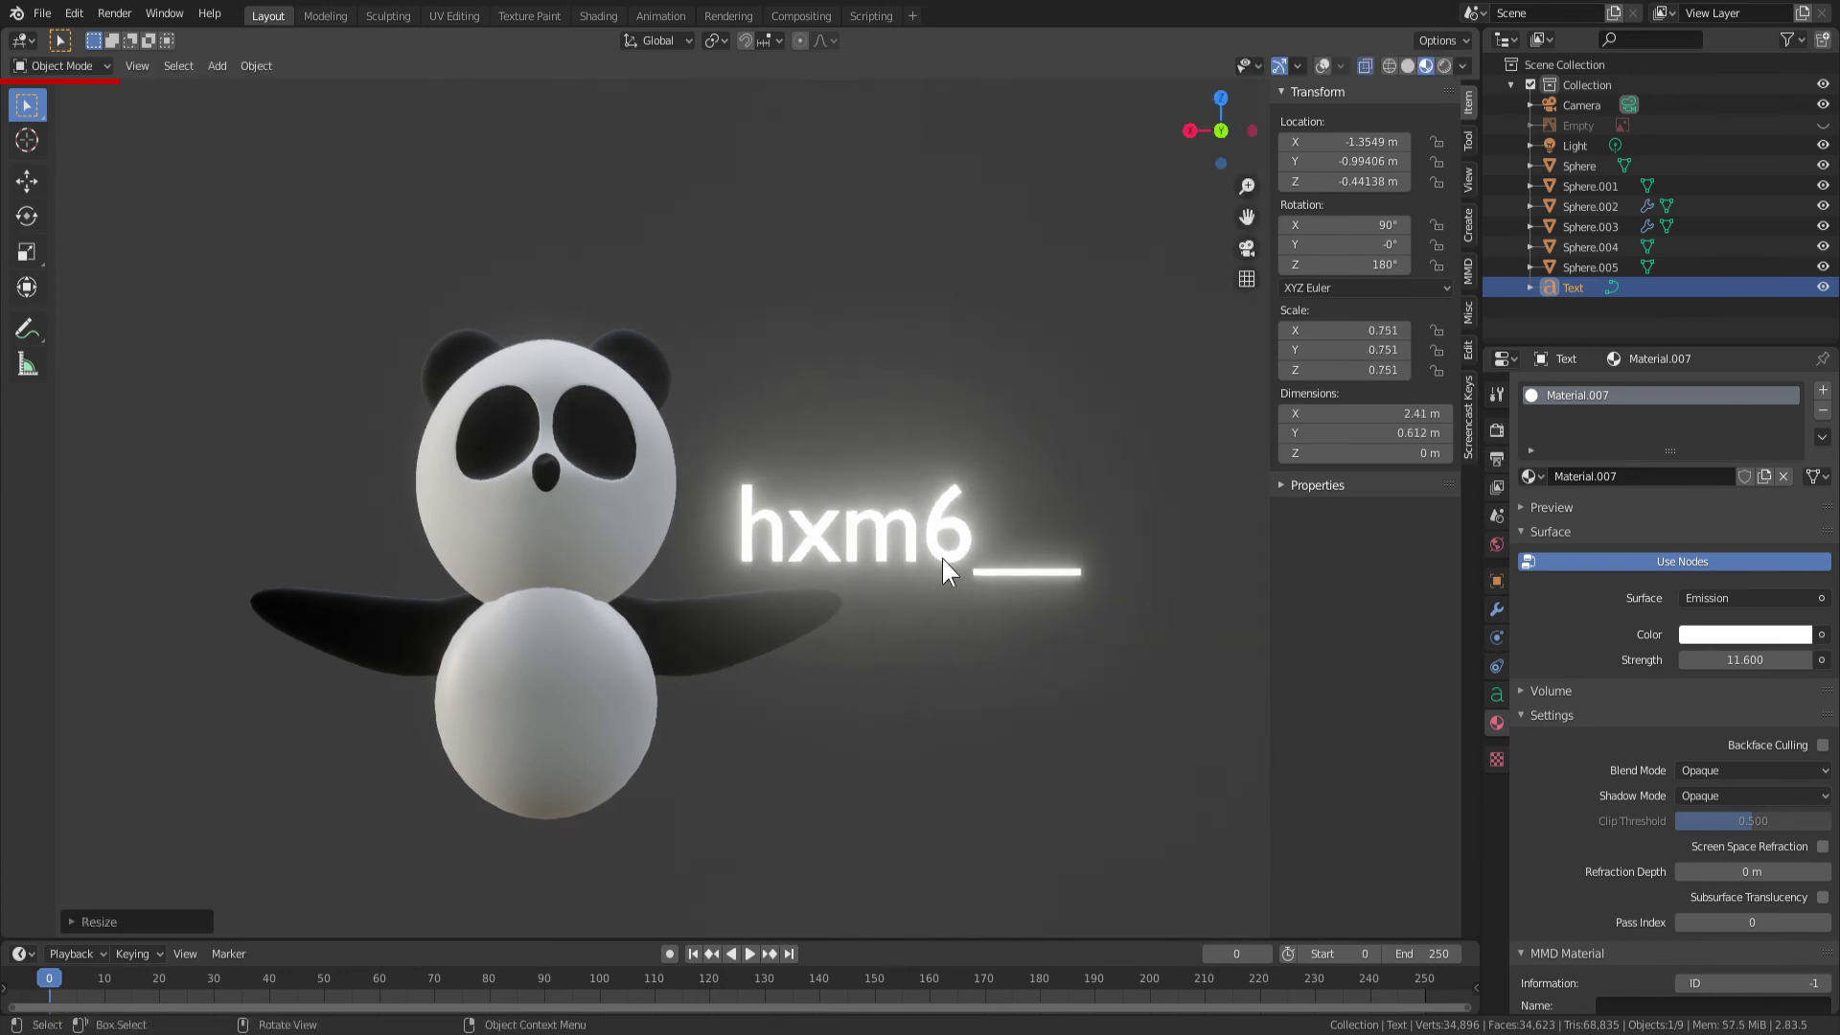
# Set the Bloom radius to 7.726 and save the scene as untitled.blend
pyautogui.click(1496, 432)
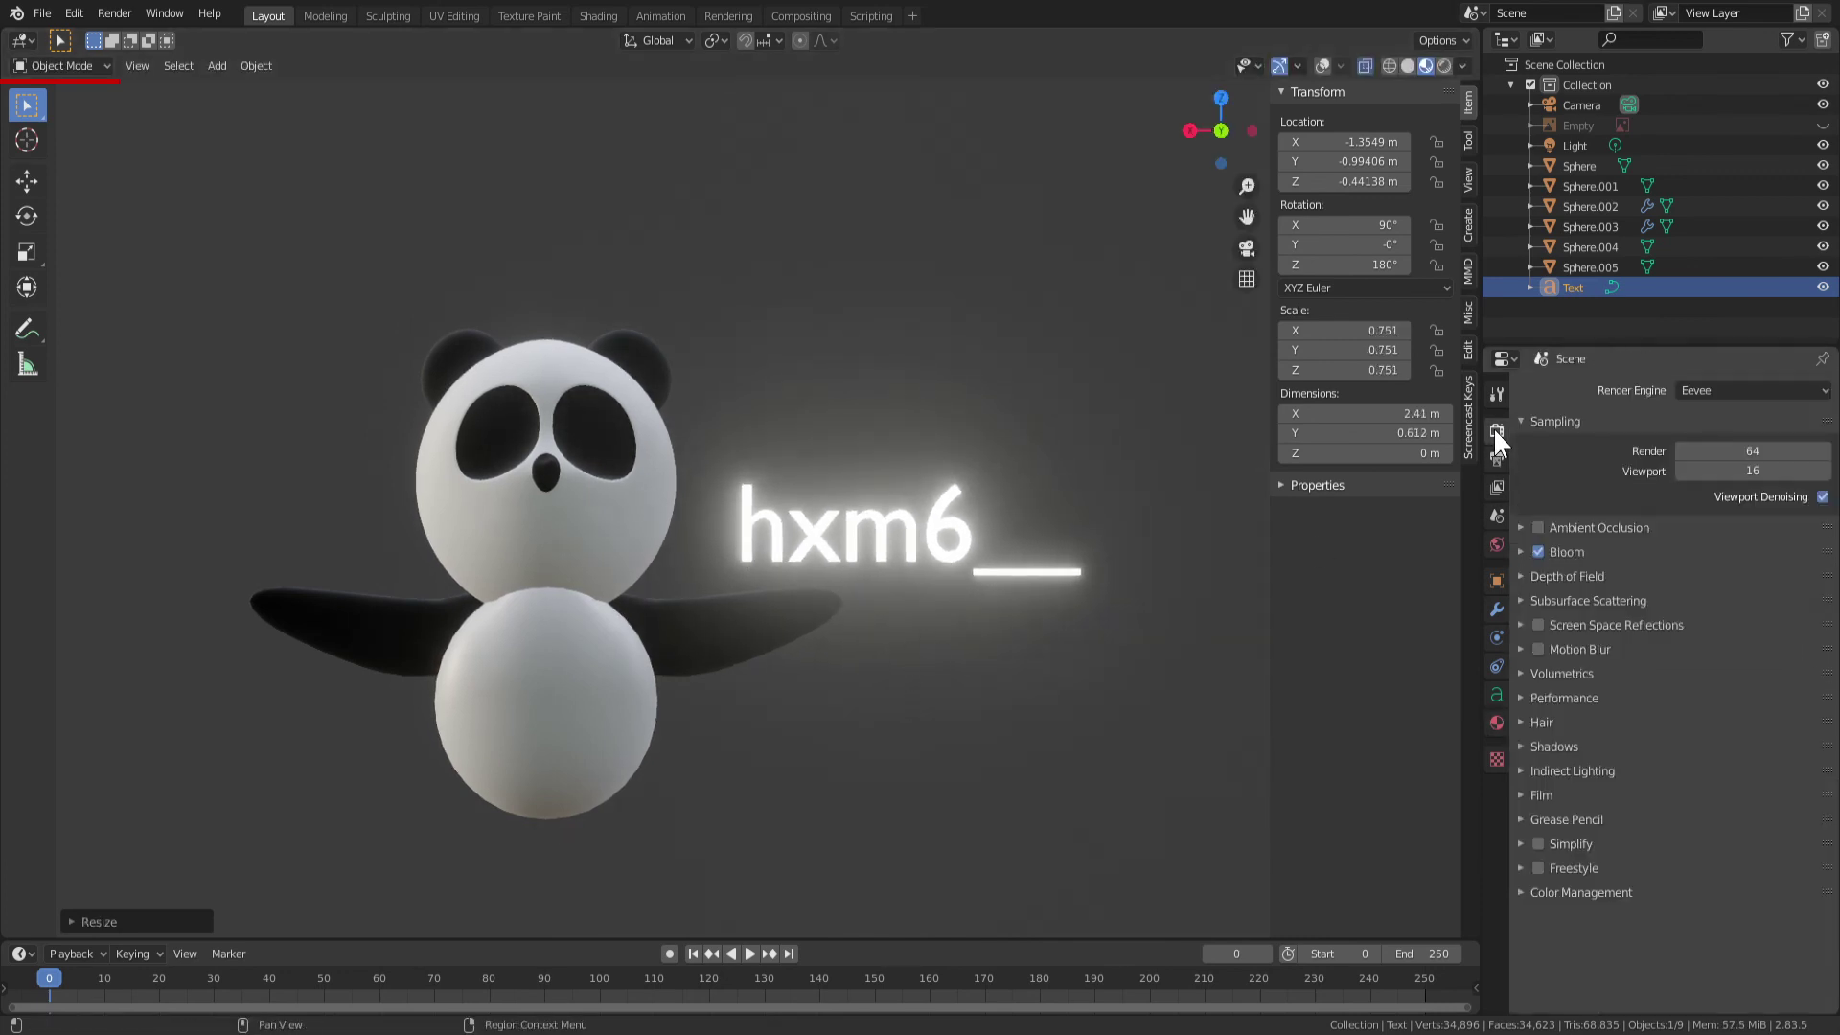
pyautogui.click(1522, 552)
pyautogui.moveTo(1738, 626)
pyautogui.mouseDown()
pyautogui.moveTo(1778, 626)
pyautogui.moveTo(1709, 676)
pyautogui.mouseUp()
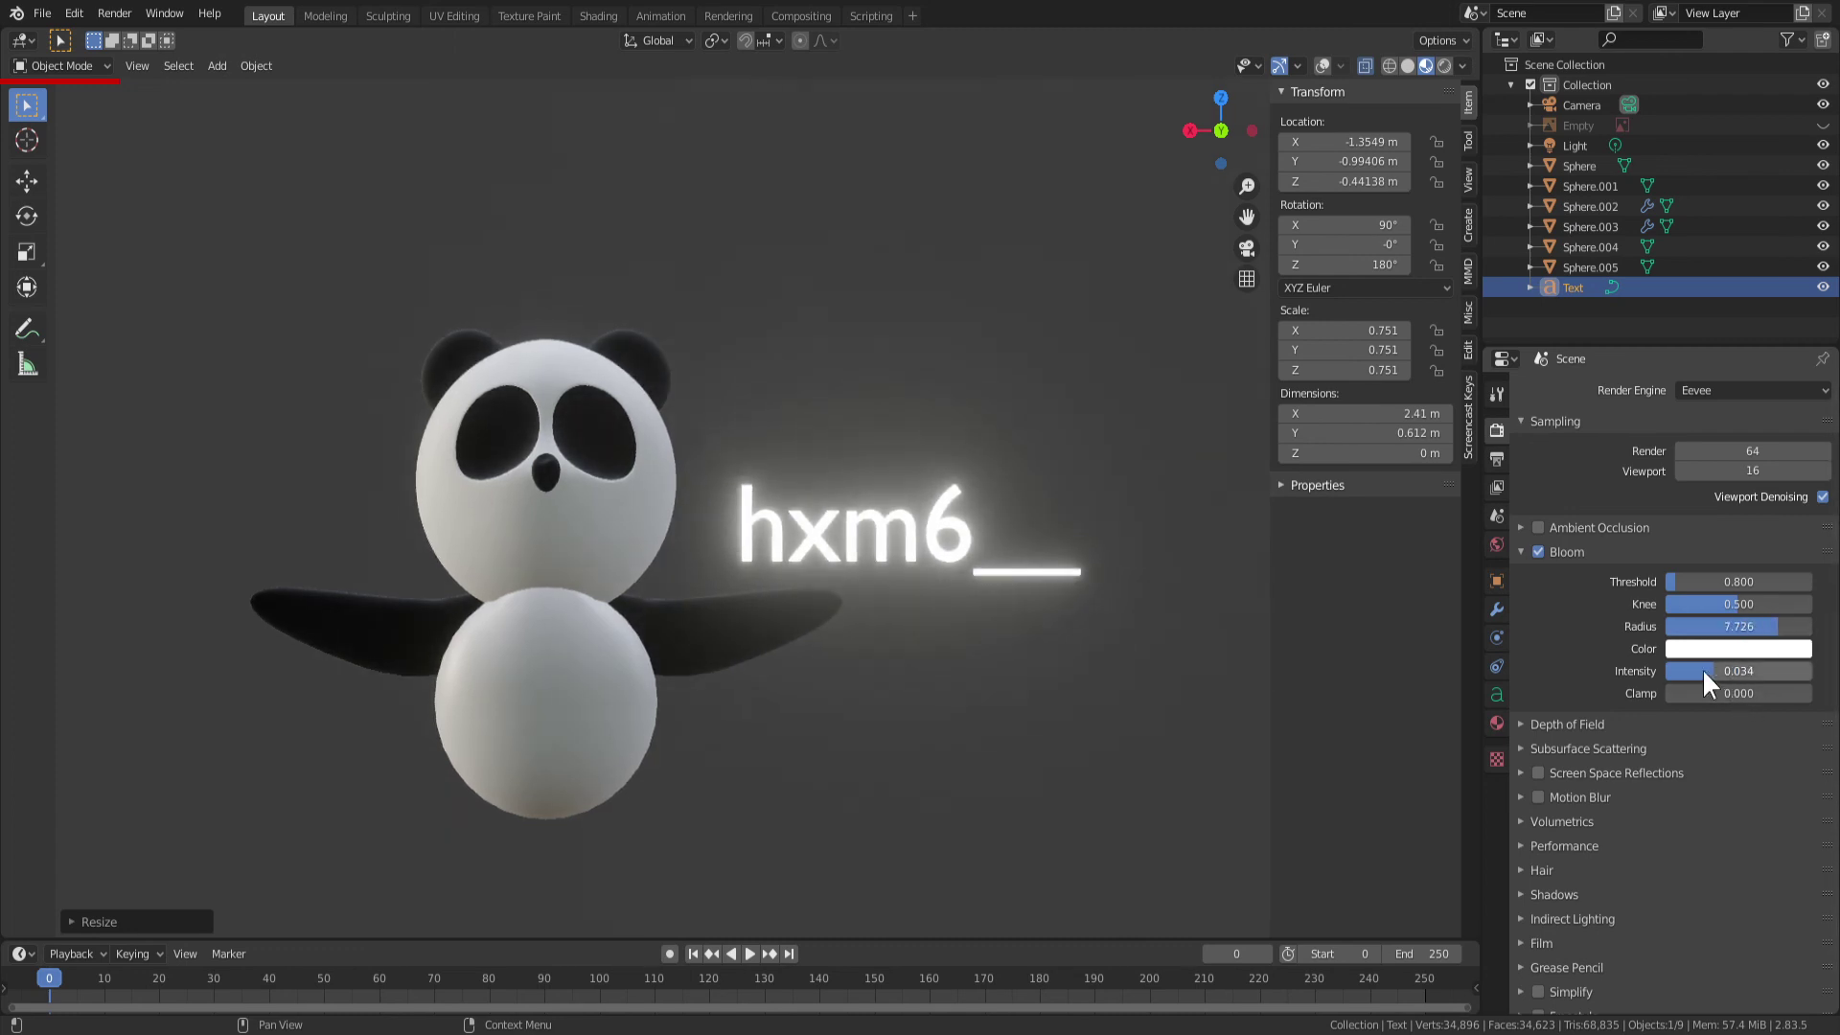
pyautogui.hotkey('ctrl', 's')
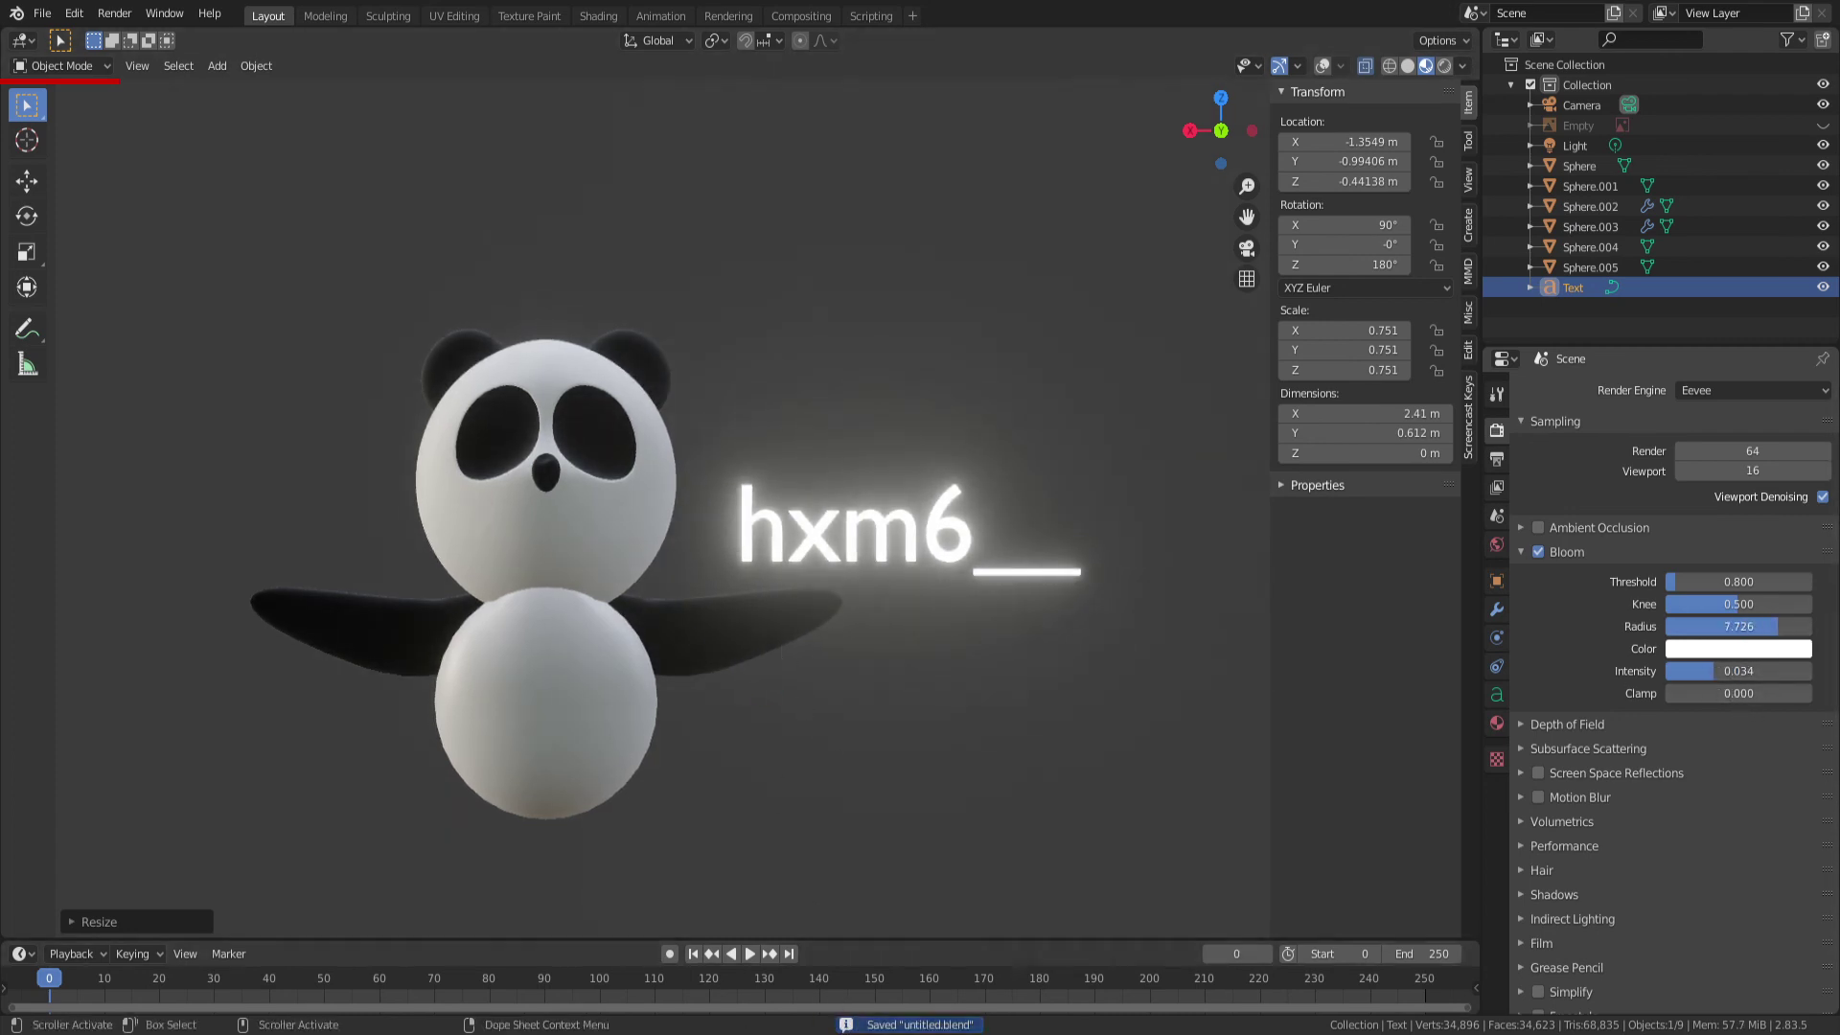
pyautogui.moveTo(670, 319); pyautogui.dragTo(774, 520, button='middle')
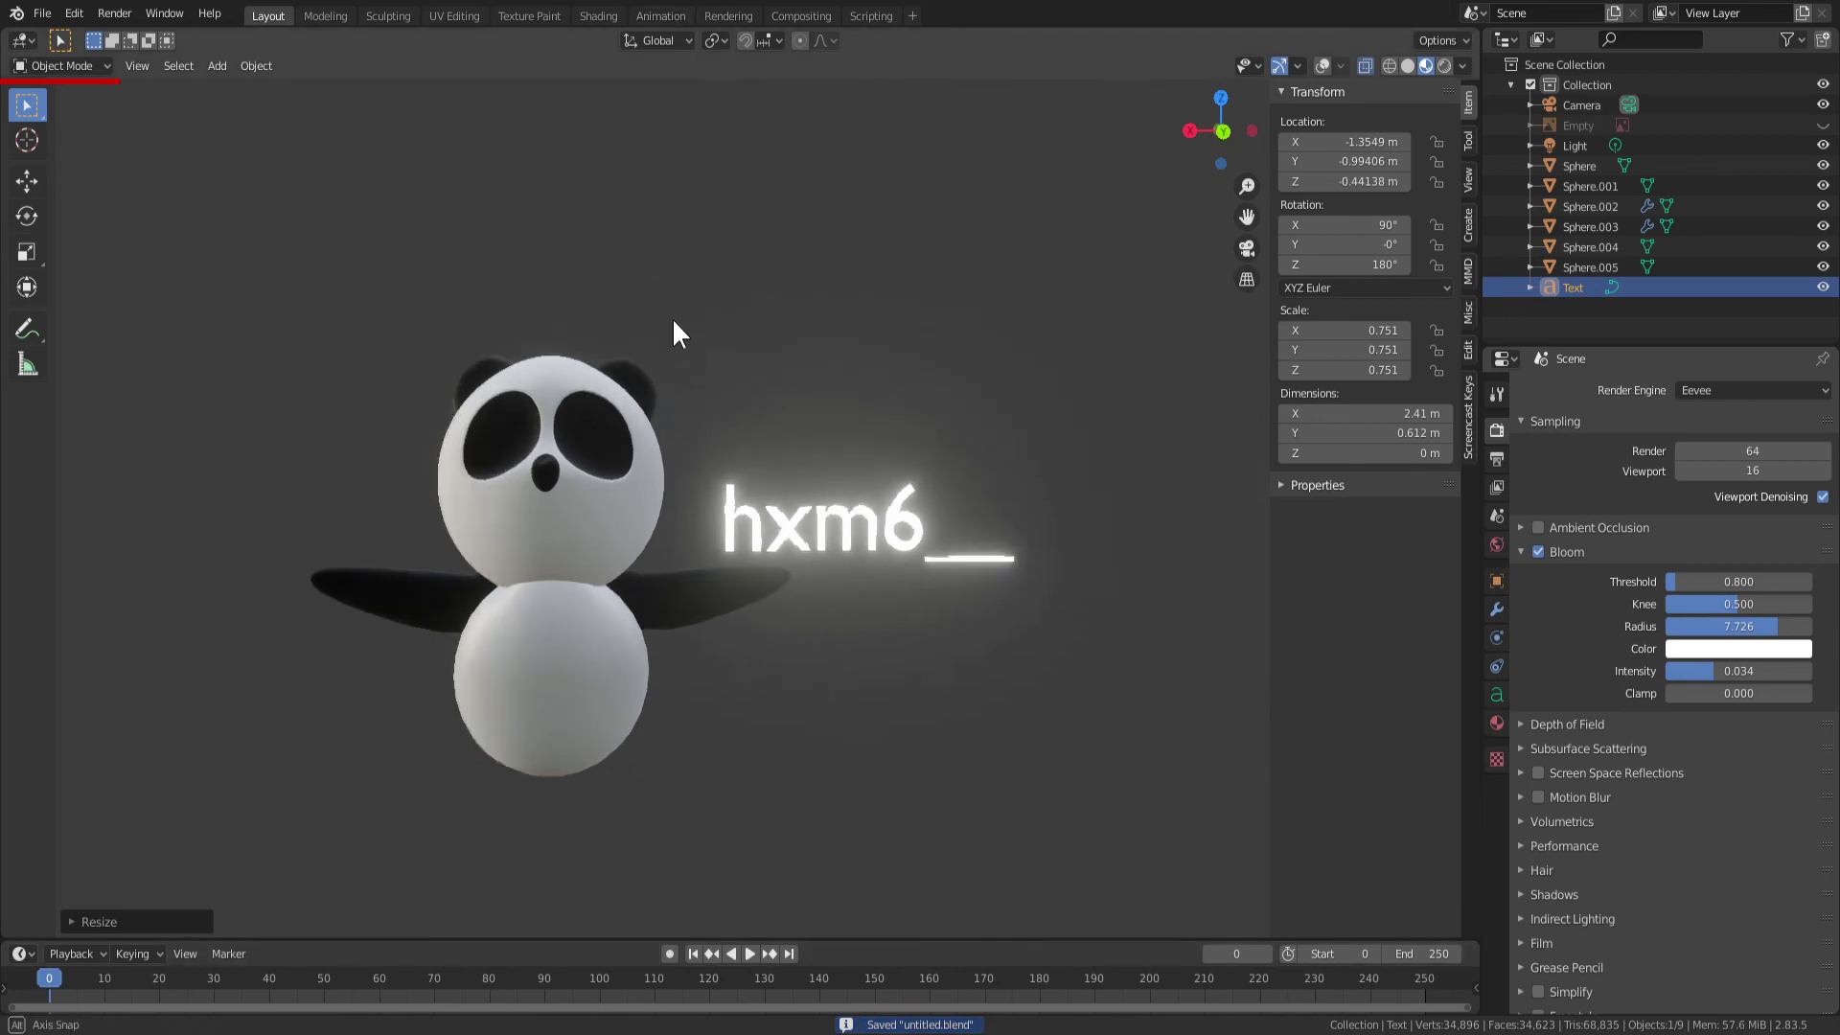